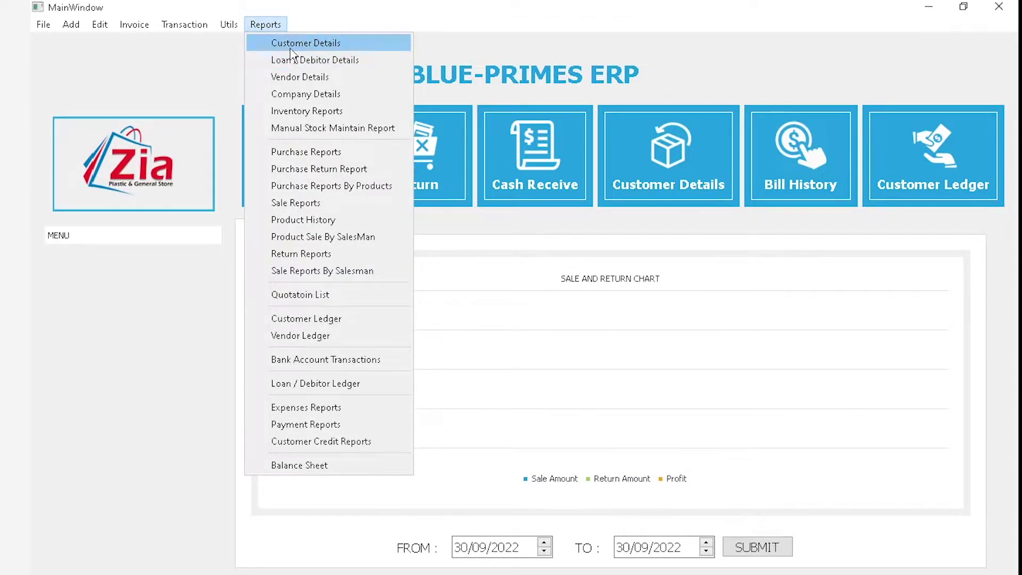
View the Customer Details report, then start a new customer sale invoice
{"action": "left_click", "coordinate": [292, 44]}
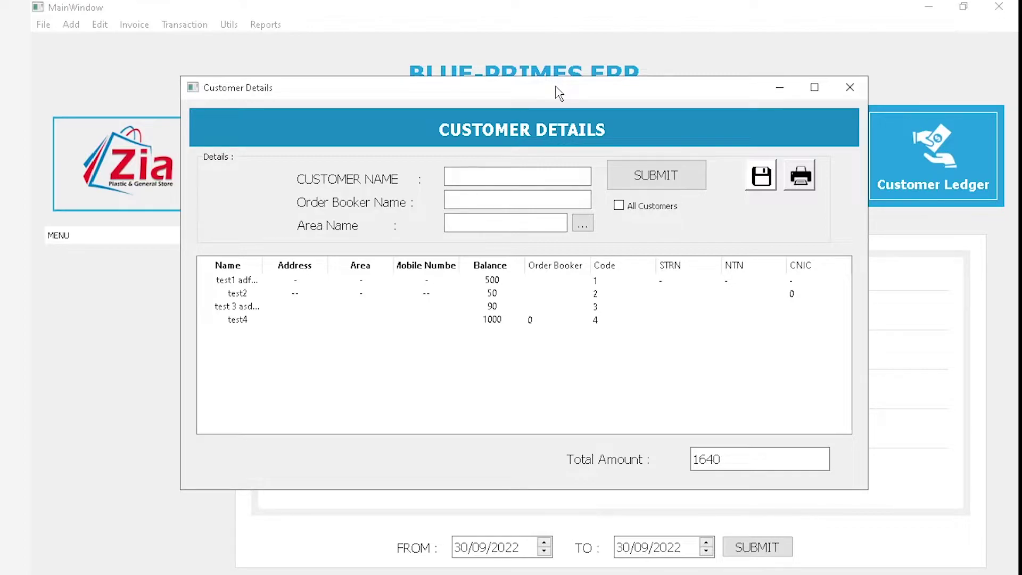
{"action": "left_click", "coordinate": [852, 86]}
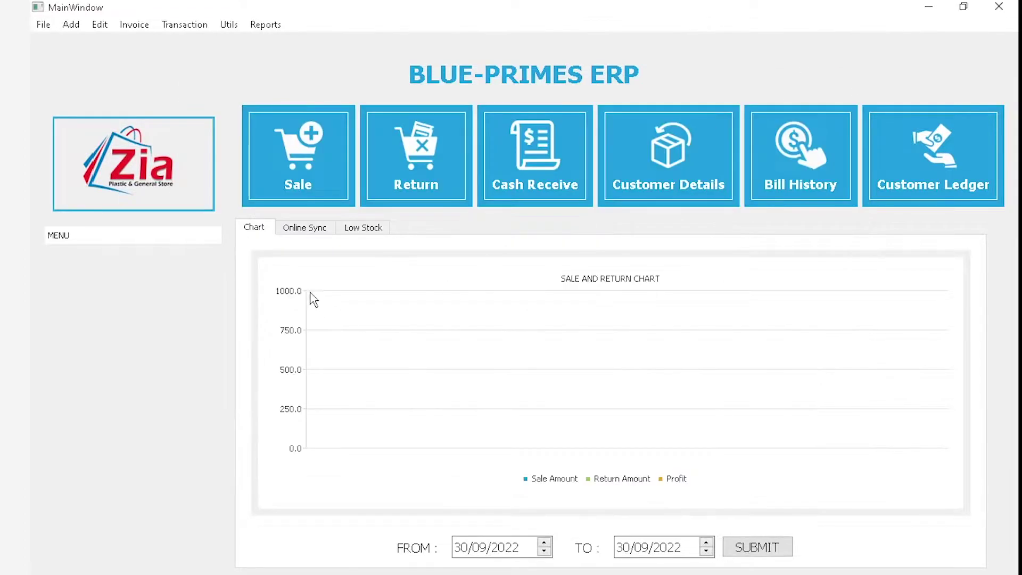
{"action": "left_click", "coordinate": [299, 181]}
{"action": "left_click", "coordinate": [176, 59]}
{"action": "left_click", "coordinate": [167, 78]}
Leave the invoice and reopen Customer Details, selecting its 1640 total amount
{"action": "left_click", "coordinate": [262, 28]}
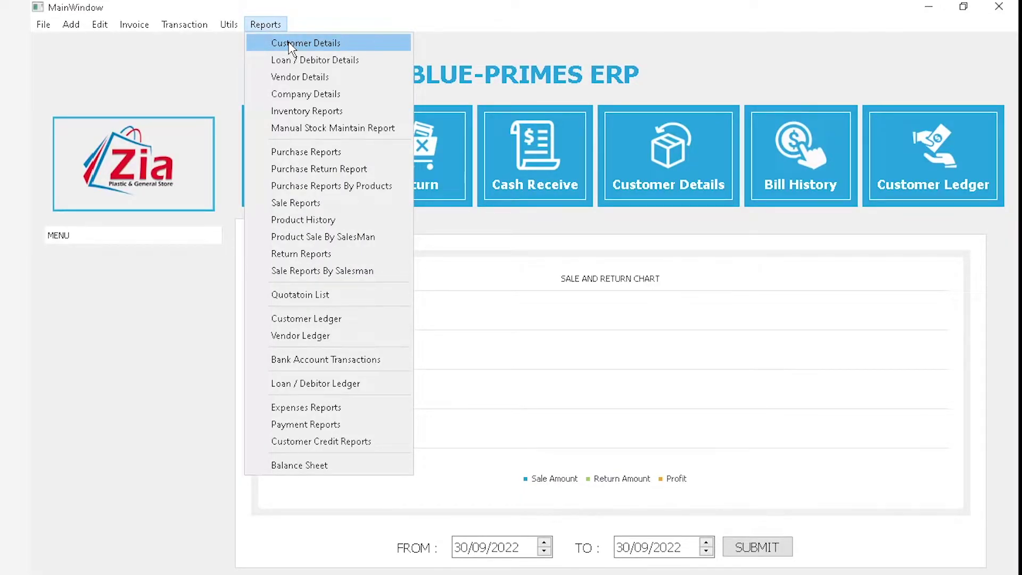
{"action": "left_click", "coordinate": [292, 47]}
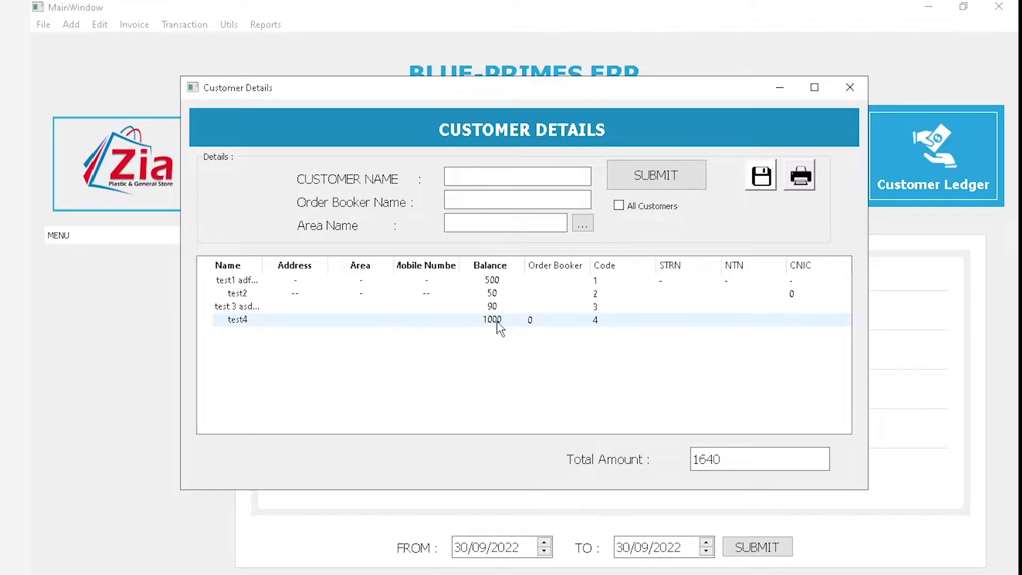
{"action": "left_click_drag", "start_coordinate": [715, 459], "coordinate": [661, 467]}
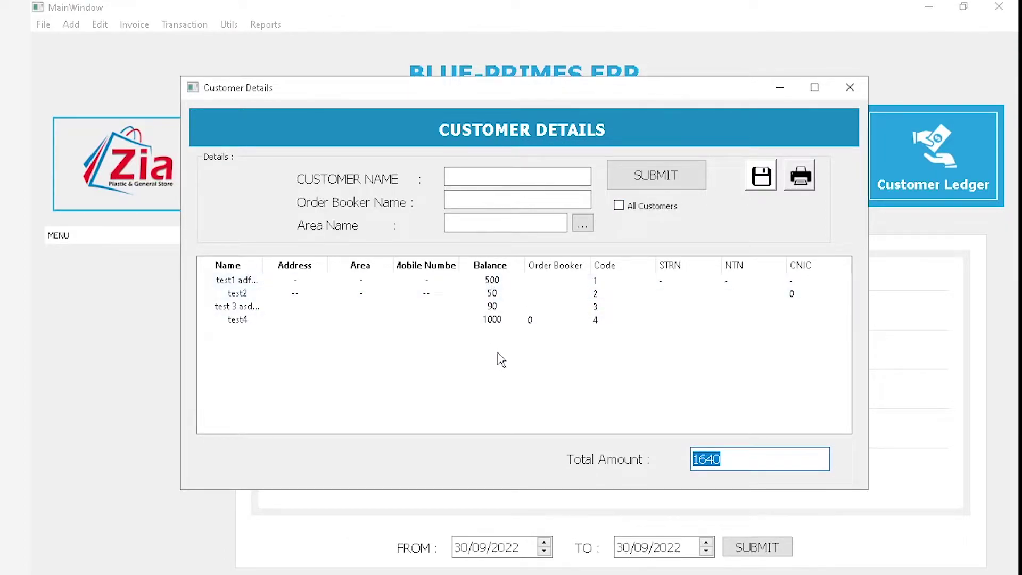
{"action": "key", "text": "alt+Tab"}
{"action": "key", "text": "alt+Tab"}
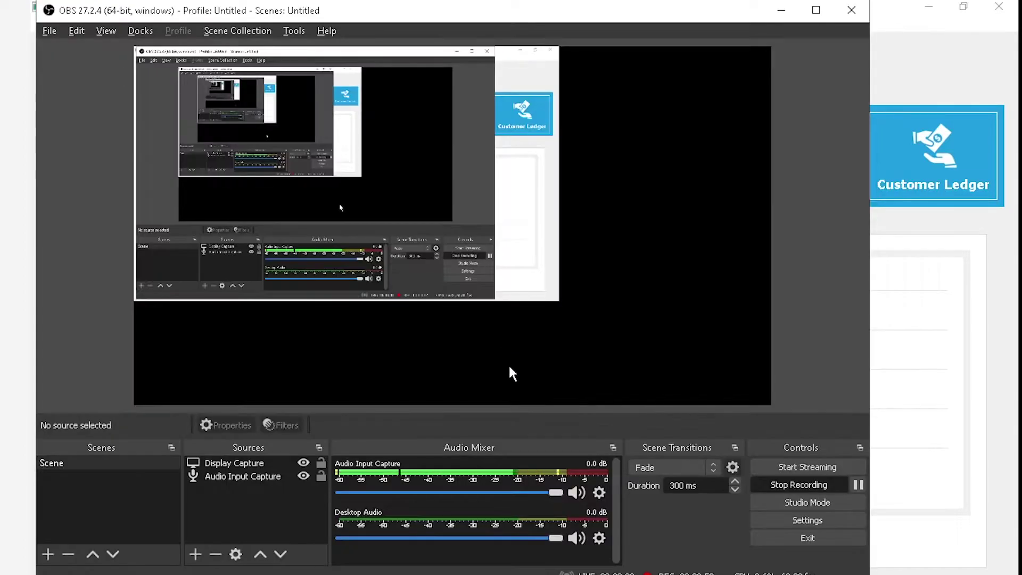
{"action": "key", "text": "alt+Tab"}
{"action": "key", "text": "alt+Tab"}
{"action": "key", "text": "alt+Tab"}
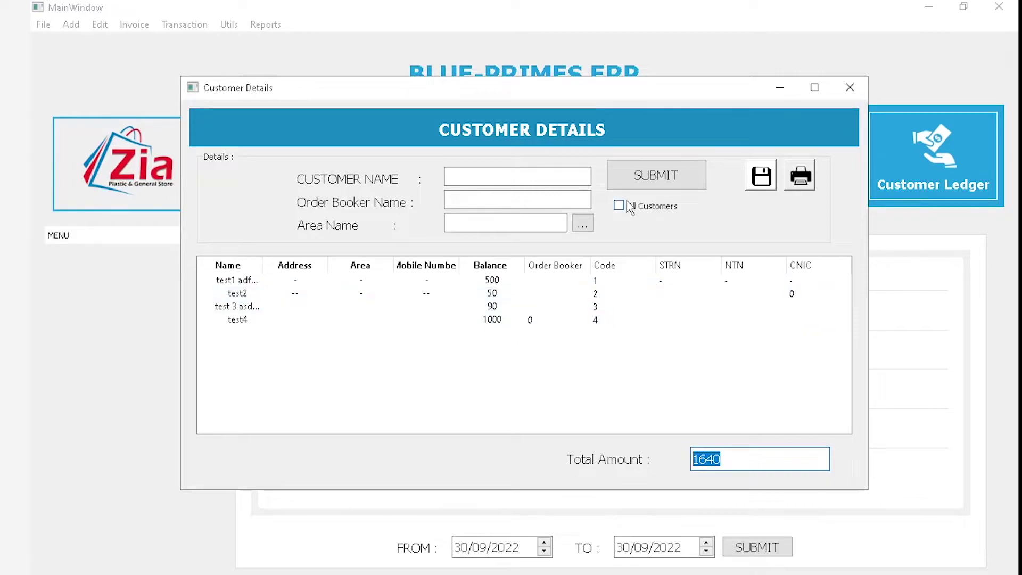
List all customers, return to the four-customer list, and request printing of it
{"action": "left_click", "coordinate": [619, 206]}
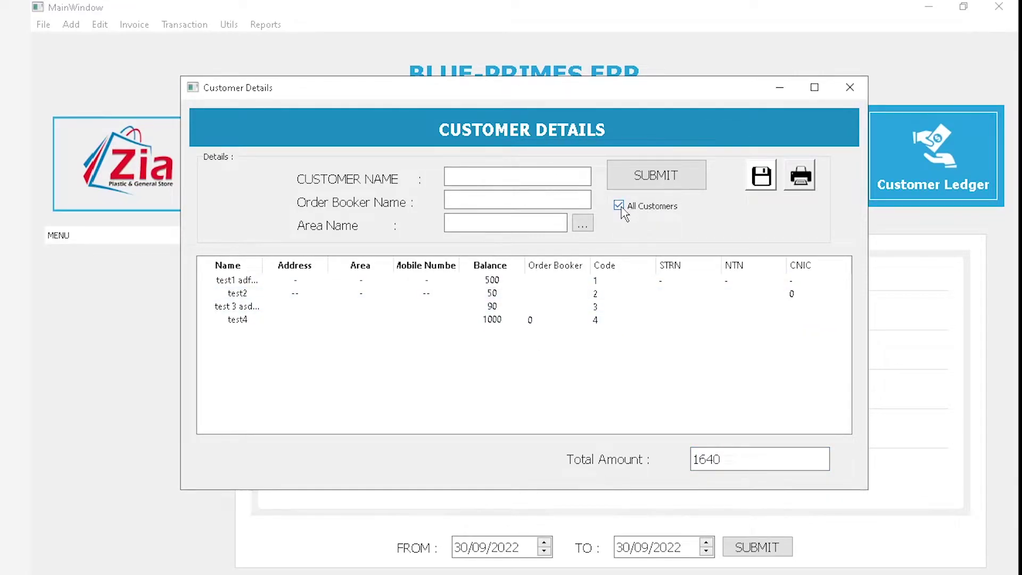
{"action": "left_click", "coordinate": [650, 186]}
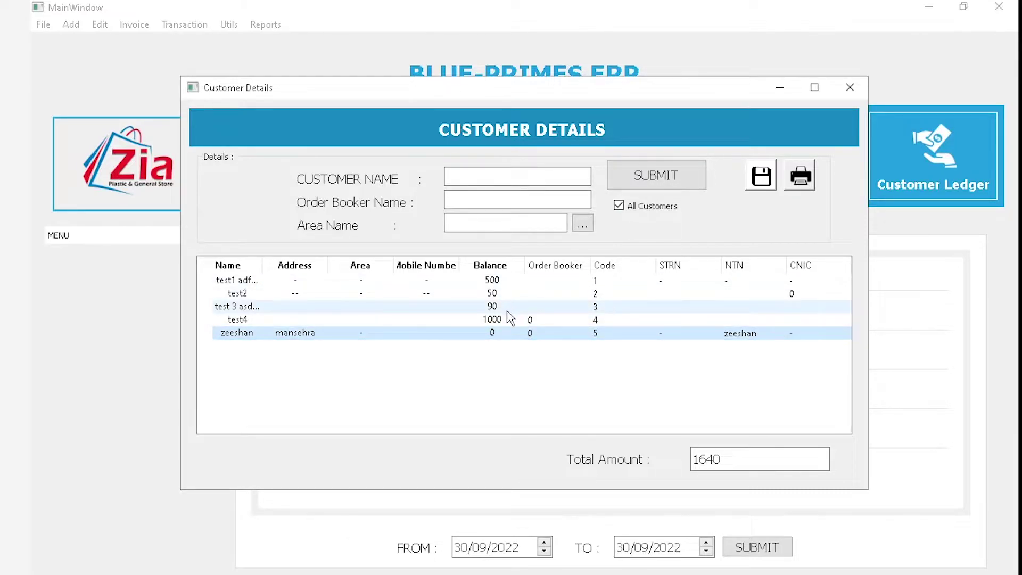
{"action": "left_click", "coordinate": [618, 205]}
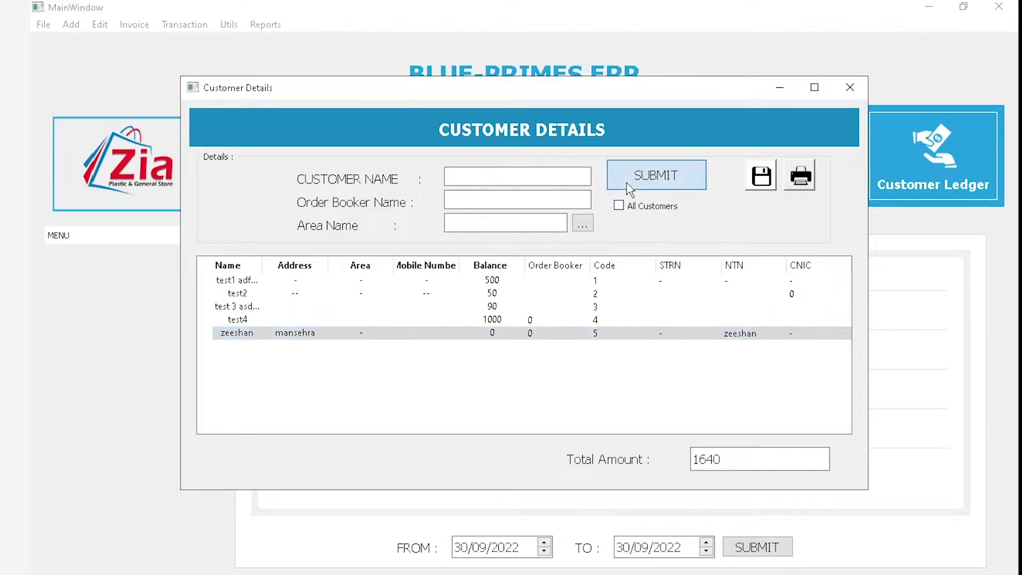
{"action": "left_click", "coordinate": [630, 186]}
{"action": "left_click", "coordinate": [802, 186]}
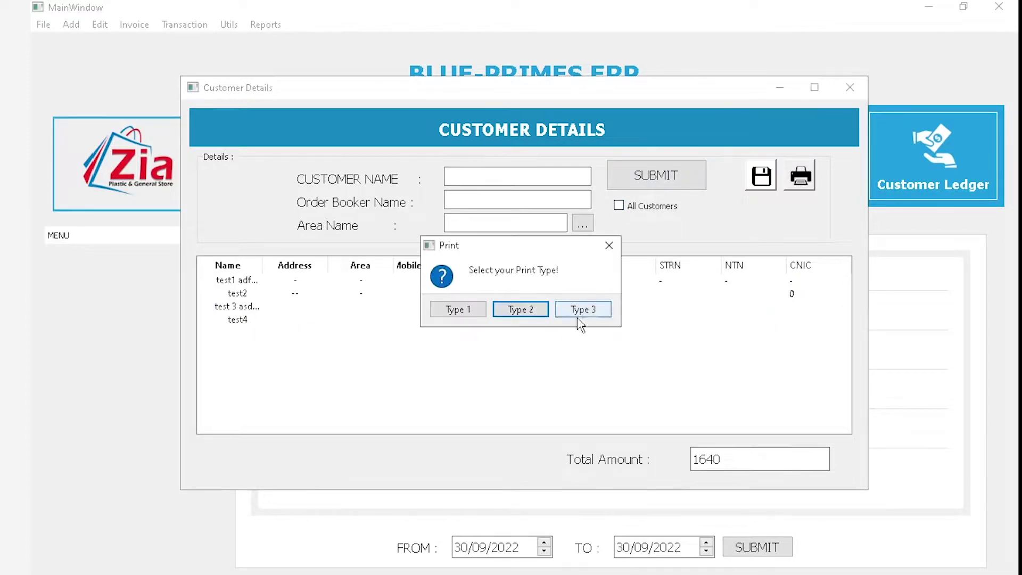
Generate the Type 1 Customer Credit Details PDF, inspect row 1's date and 500 credit, and collapse the thumbnails
{"action": "left_click", "coordinate": [458, 309]}
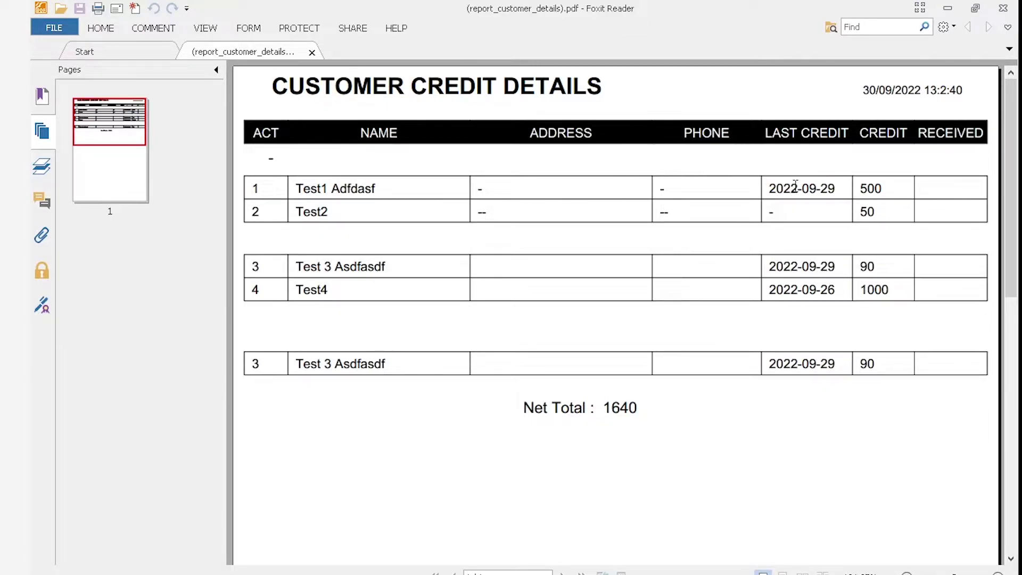
{"action": "left_click_drag", "start_coordinate": [771, 188], "coordinate": [832, 191]}
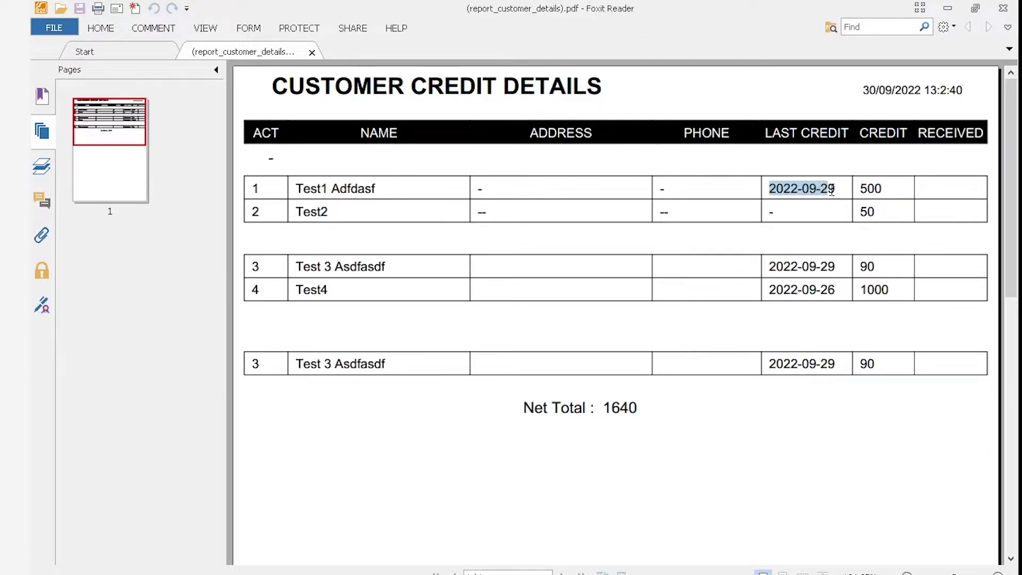
{"action": "left_click", "coordinate": [831, 192]}
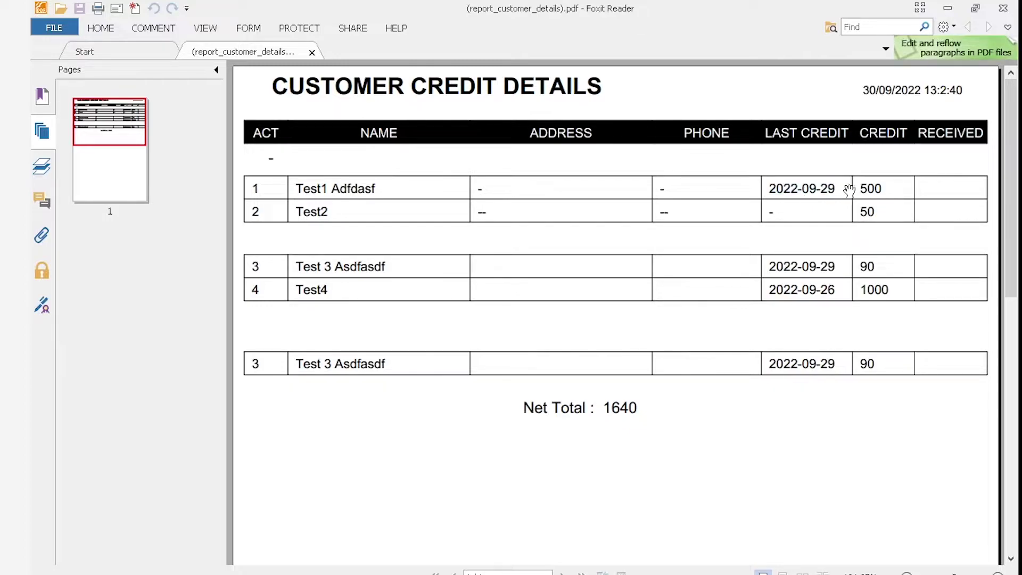
{"action": "double_click", "coordinate": [873, 184]}
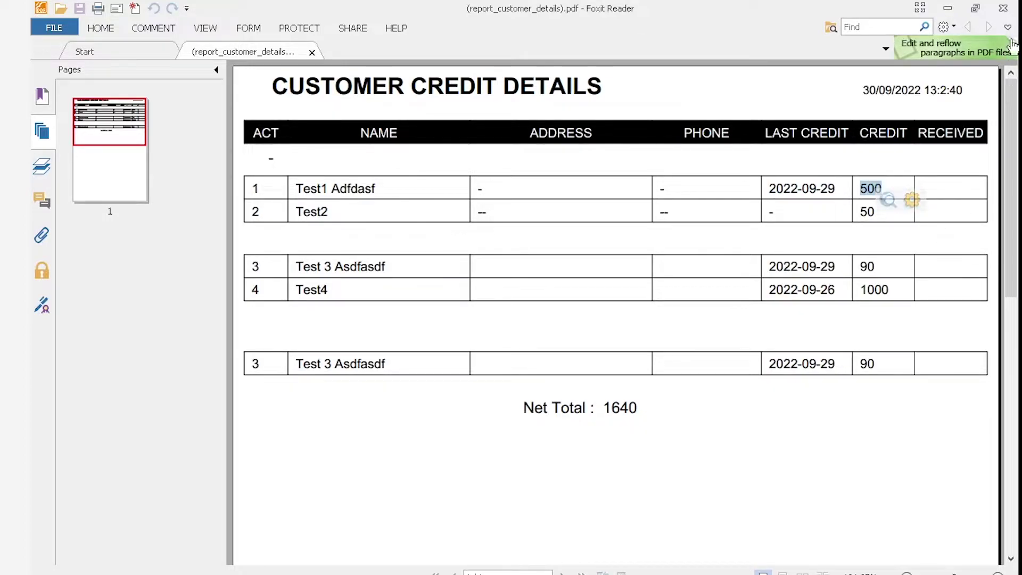
{"action": "left_click", "coordinate": [953, 188]}
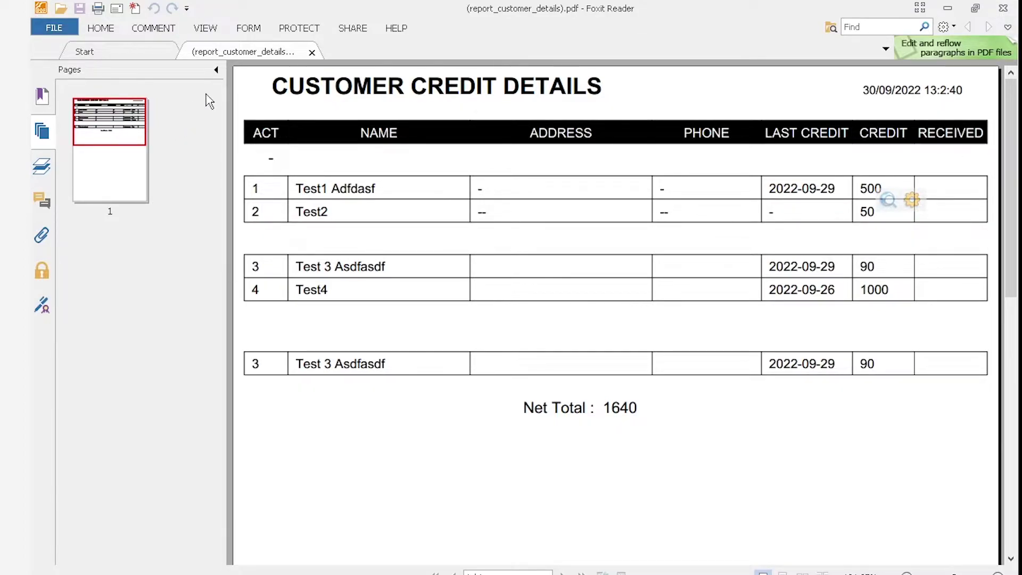
{"action": "left_click", "coordinate": [219, 69]}
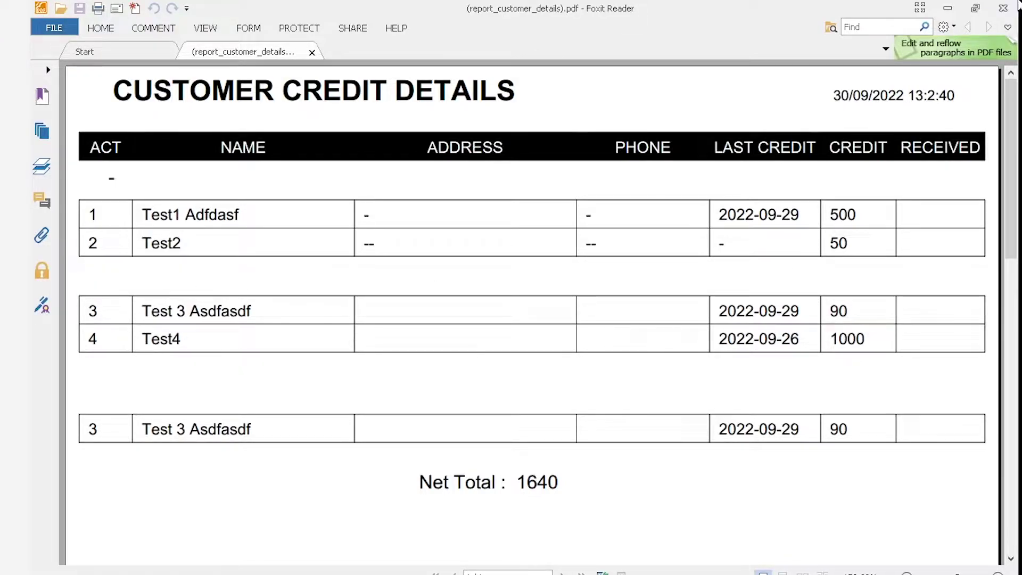
Close the PDF and open the Ugrai Cash credit received form
{"action": "left_click", "coordinate": [1002, 8]}
{"action": "left_click", "coordinate": [185, 24]}
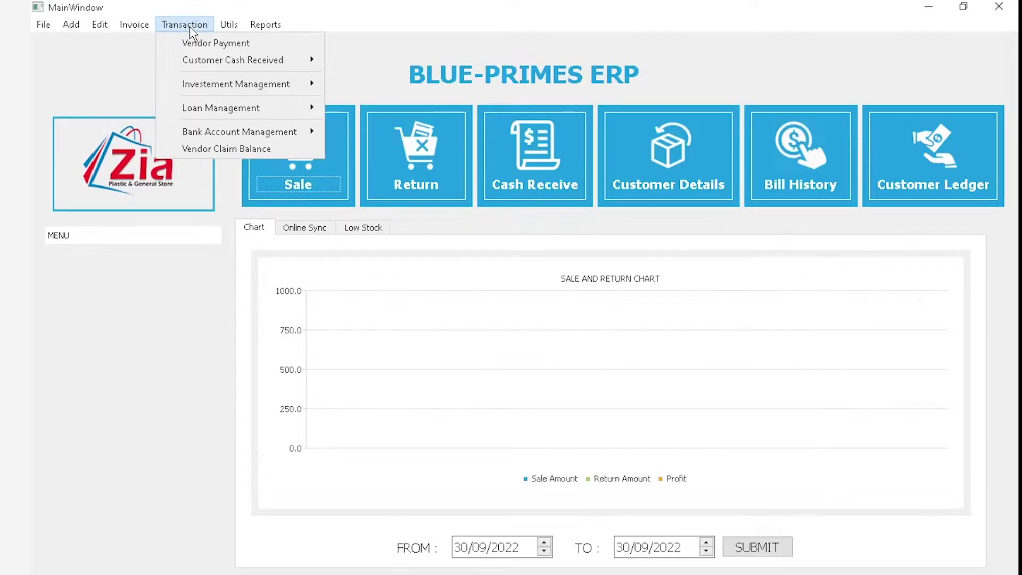
{"action": "mouse_move", "coordinate": [267, 68]}
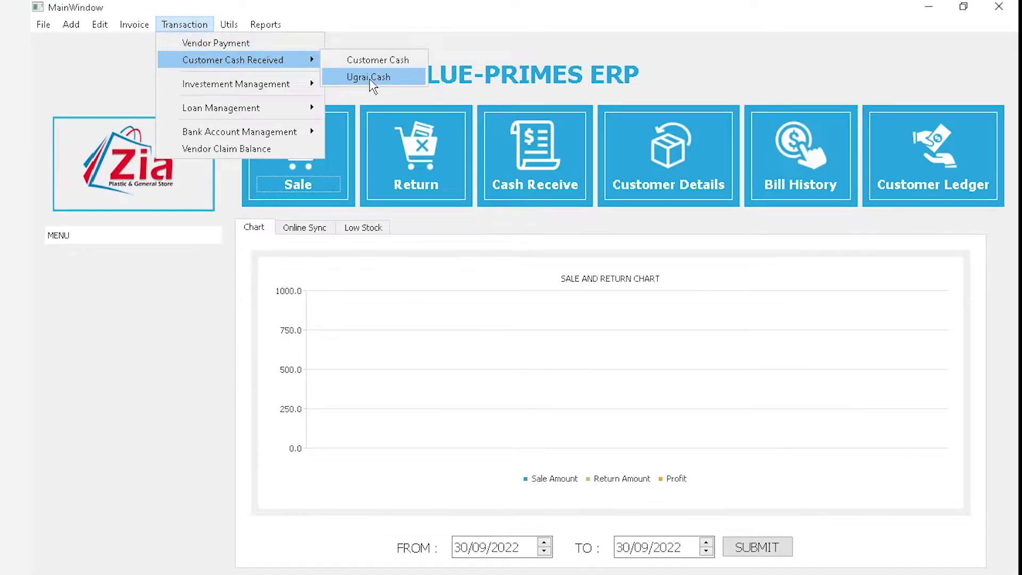
{"action": "left_click", "coordinate": [372, 85]}
Enter cash credits of 300 for account 1 and 50 for account 2, recovery person '-'
{"action": "left_click", "coordinate": [566, 174]}
{"action": "type", "text": "-"}
{"action": "key", "text": "Down"}
{"action": "key", "text": "Return"}
{"action": "type", "text": "1"}
{"action": "key", "text": "Return"}
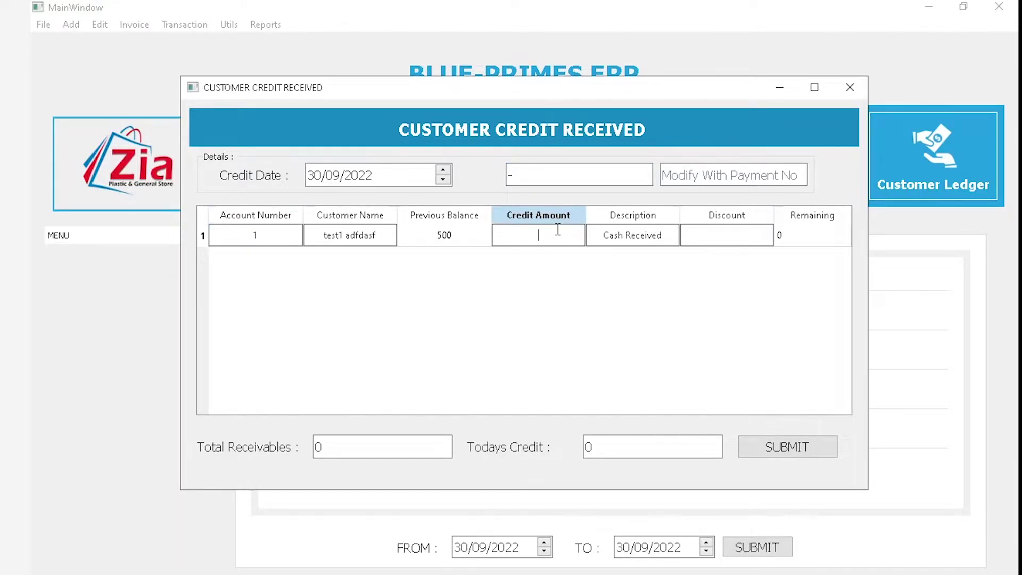
{"action": "type", "text": "300"}
{"action": "key", "text": "Return"}
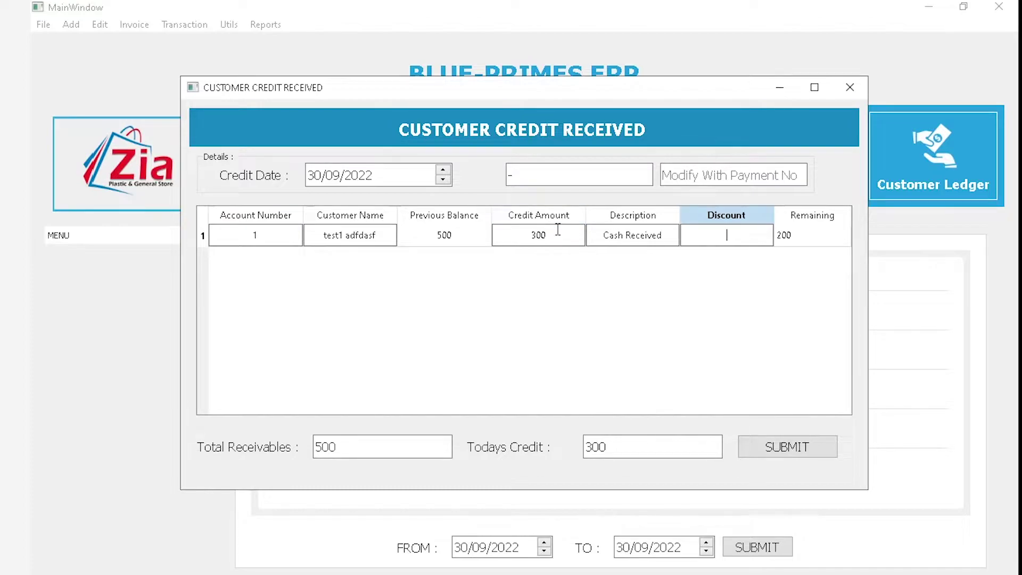
{"action": "key", "text": "Return"}
{"action": "type", "text": "2"}
{"action": "key", "text": "Return"}
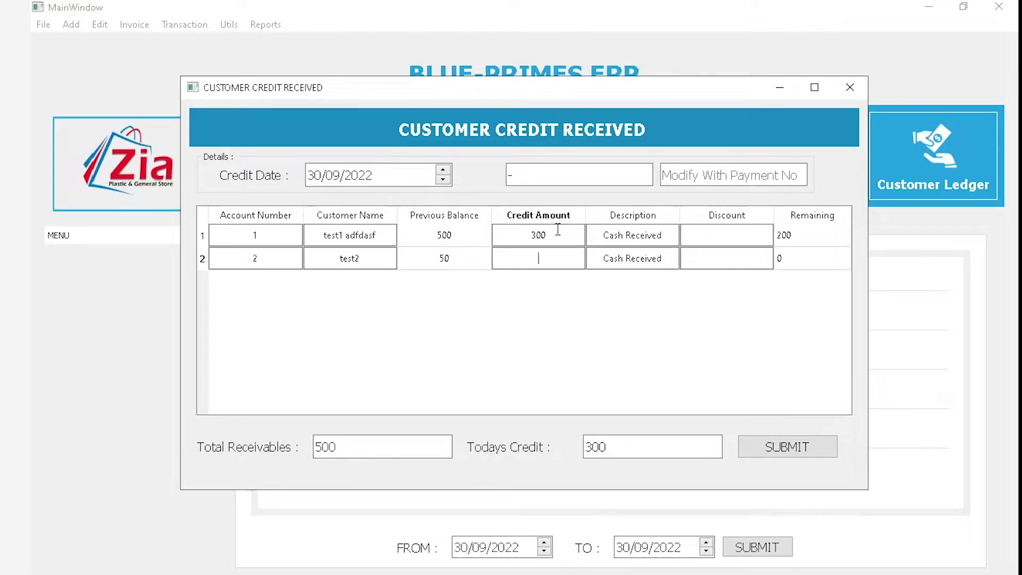
{"action": "type", "text": "50"}
{"action": "key", "text": "Return"}
{"action": "key", "text": "Return"}
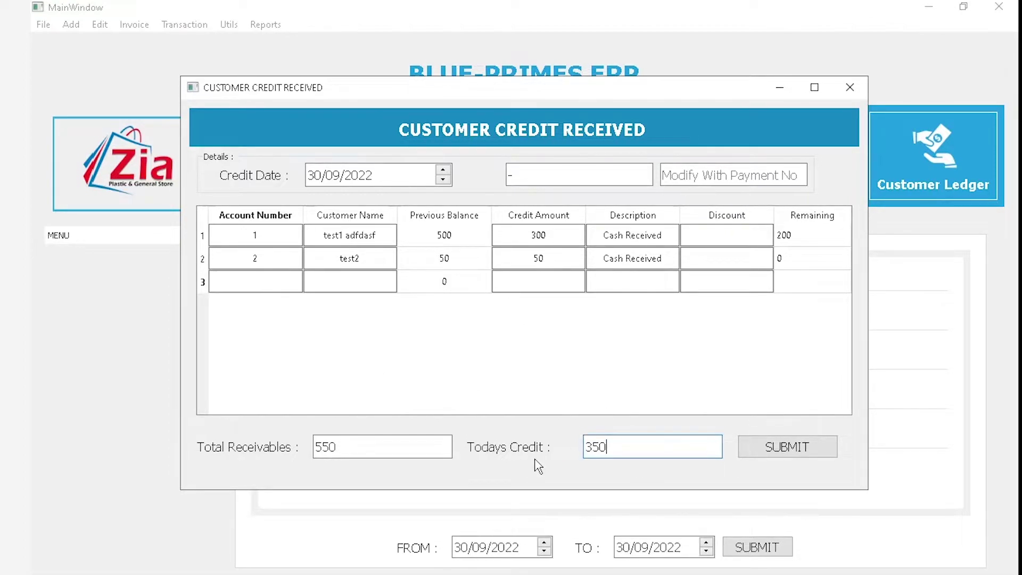
Check the 350 credit total, close the form, and reopen Customer Details for printing
{"action": "left_click_drag", "start_coordinate": [626, 452], "coordinate": [584, 459]}
{"action": "left_click", "coordinate": [849, 86]}
{"action": "left_click", "coordinate": [265, 24]}
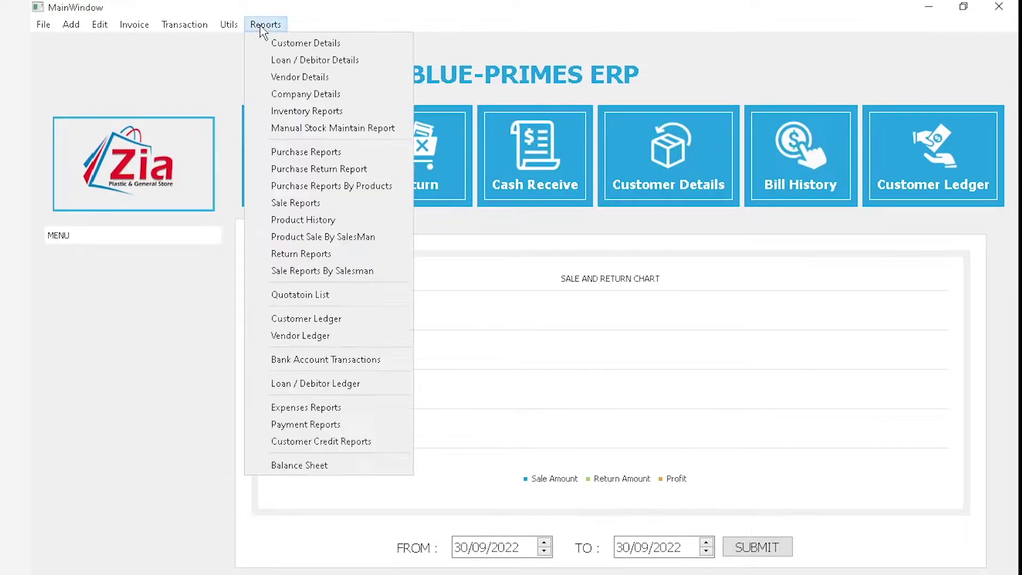
{"action": "left_click", "coordinate": [282, 43]}
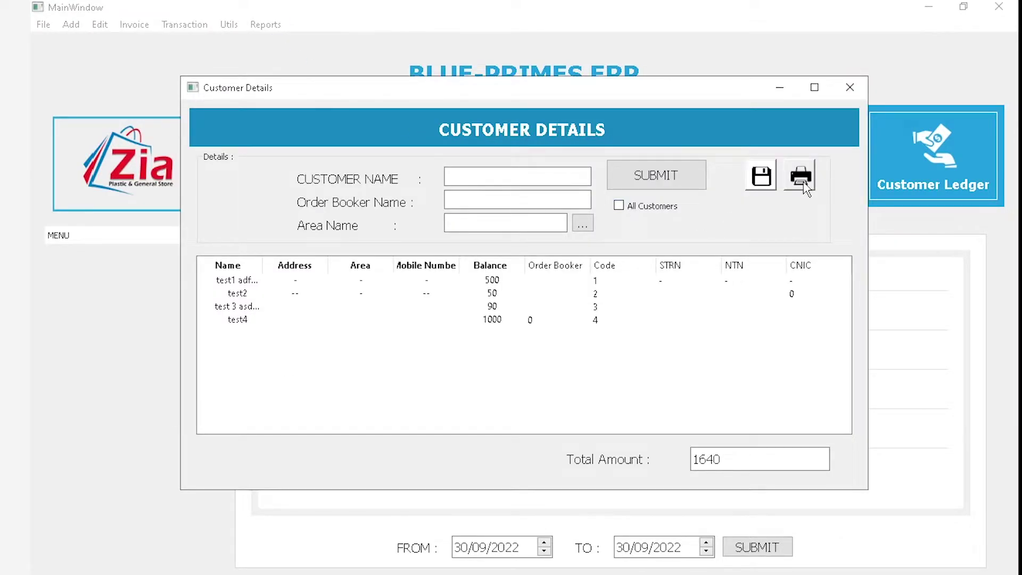
{"action": "left_click", "coordinate": [802, 189]}
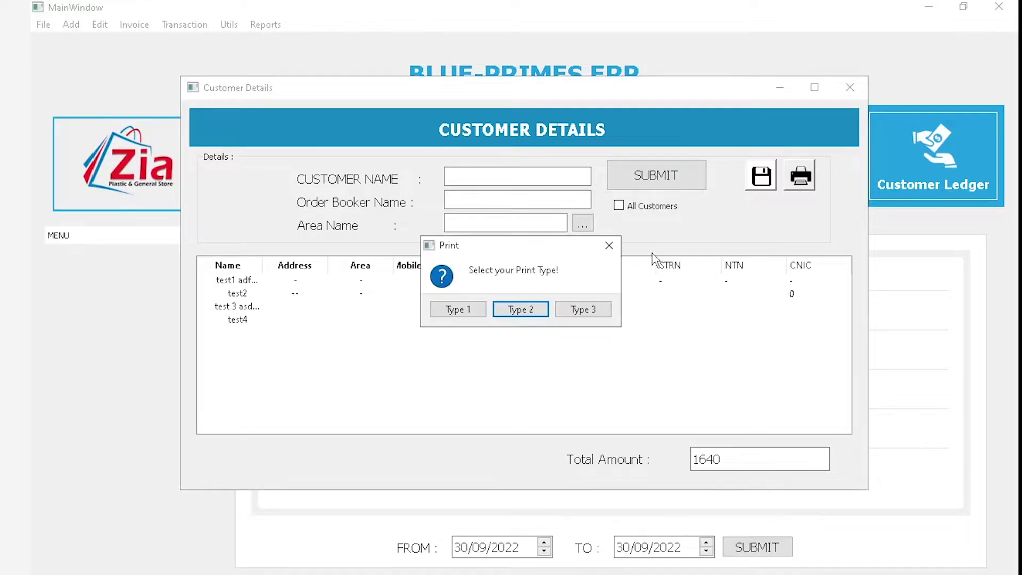
Generate and review the Type 2 Full Customer Credit Details PDF, then close it
{"action": "left_click", "coordinate": [528, 308]}
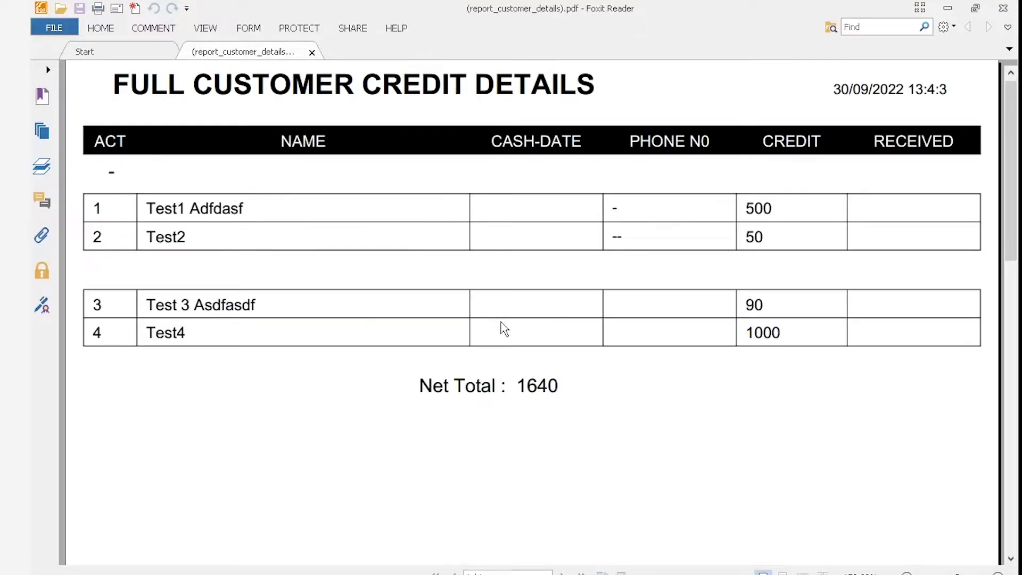
{"action": "scroll", "coordinate": [561, 350], "scroll_direction": "up", "scroll_amount": 1}
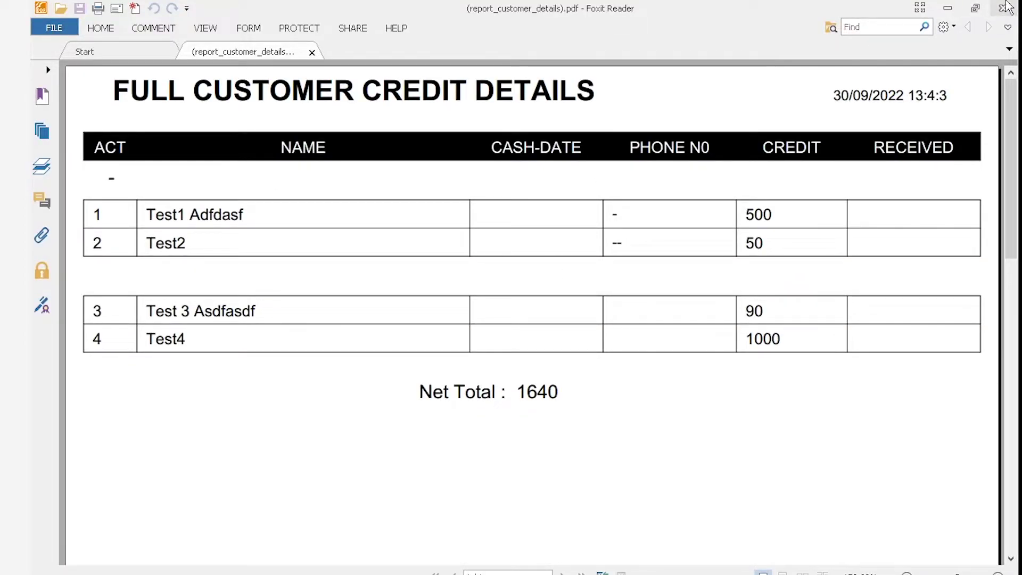
{"action": "left_click", "coordinate": [1006, 7]}
Print the customer list as a Type 3 Customer Details PDF and close it
{"action": "left_click", "coordinate": [800, 176]}
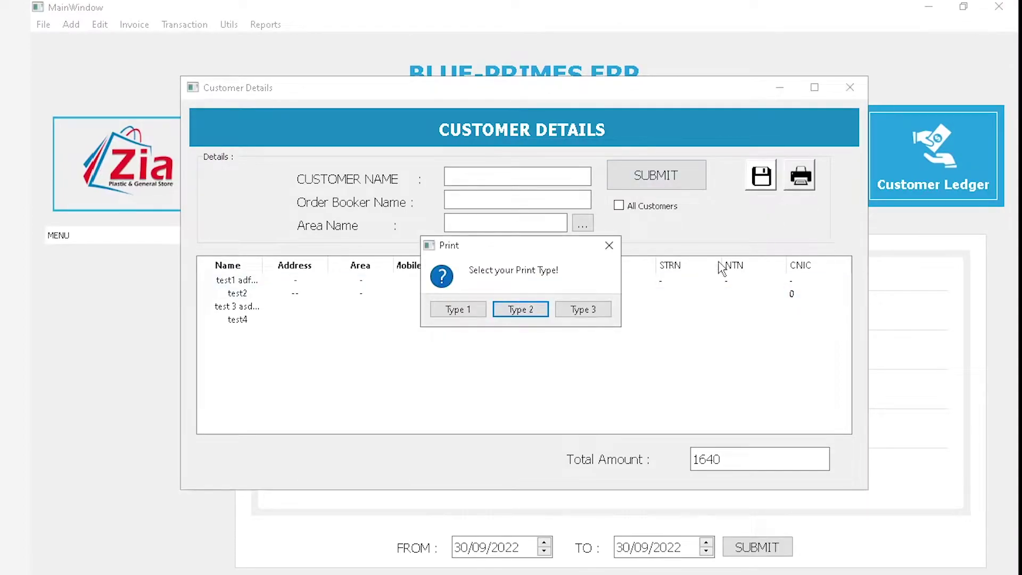
{"action": "left_click", "coordinate": [584, 309]}
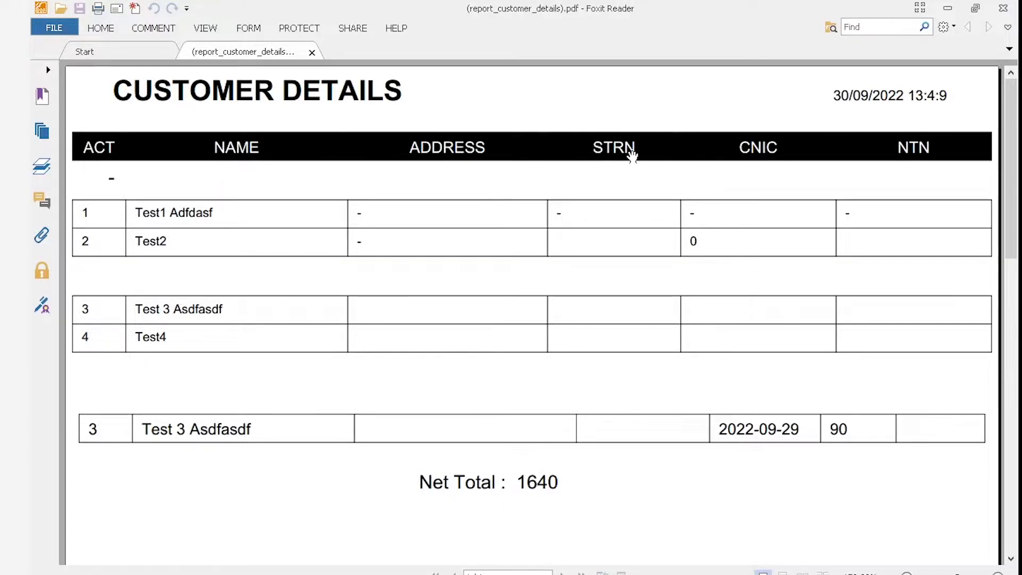
{"action": "left_click", "coordinate": [1014, 7]}
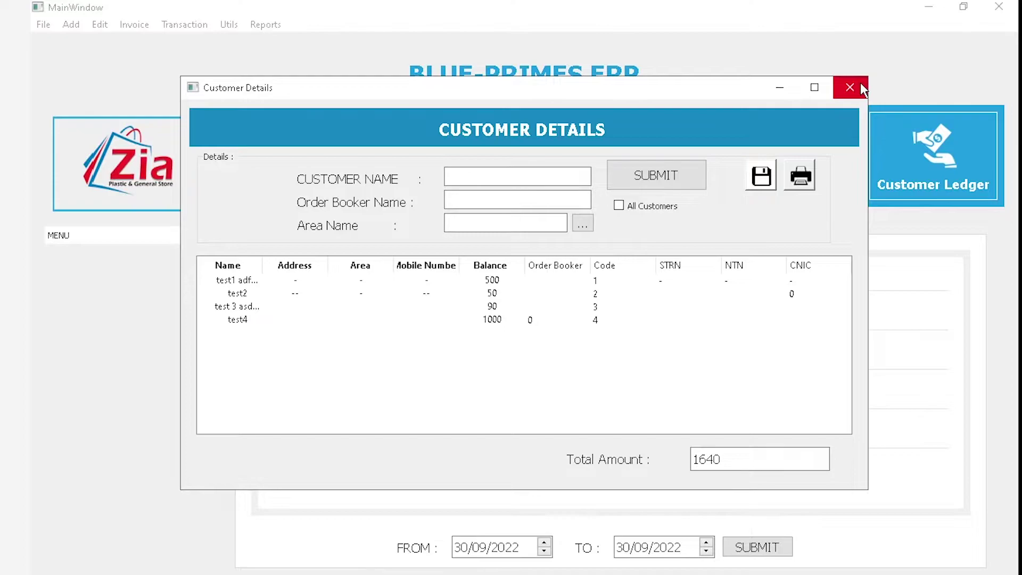
List all five customers, select the new fifth customer, and close Customer Details
{"action": "left_click", "coordinate": [370, 321]}
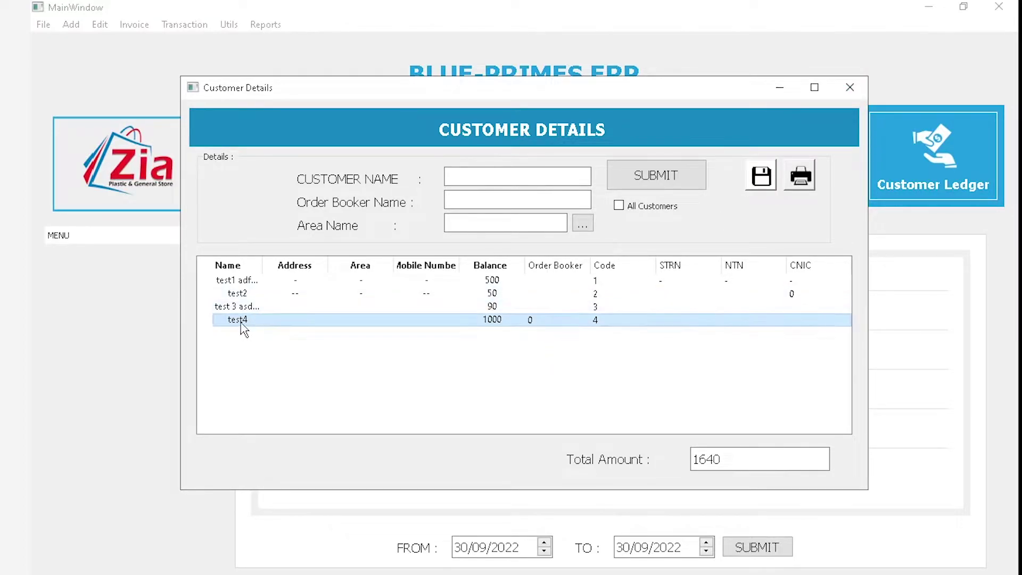
{"action": "left_click", "coordinate": [618, 205]}
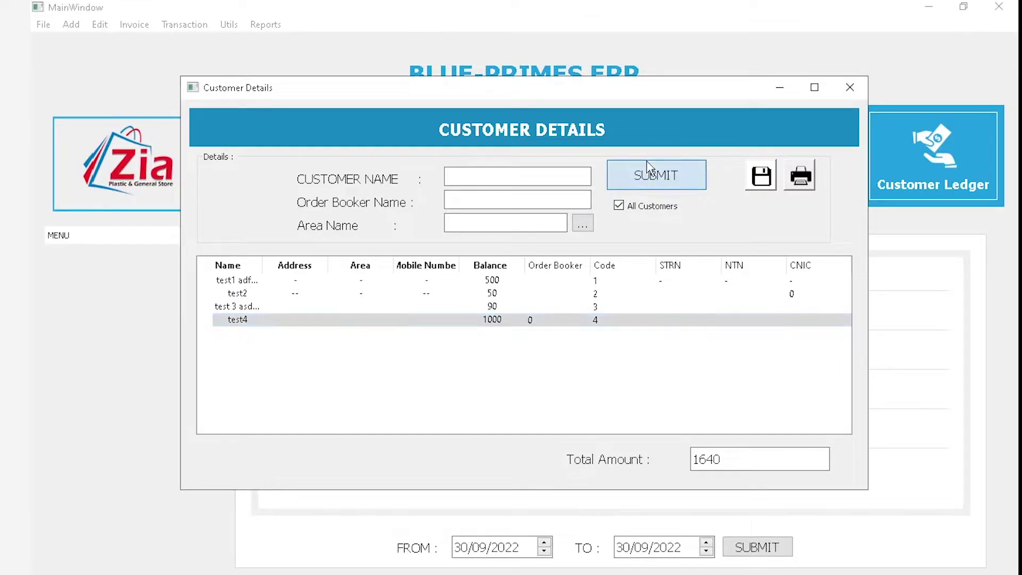
{"action": "left_click", "coordinate": [649, 176]}
{"action": "left_click", "coordinate": [236, 336]}
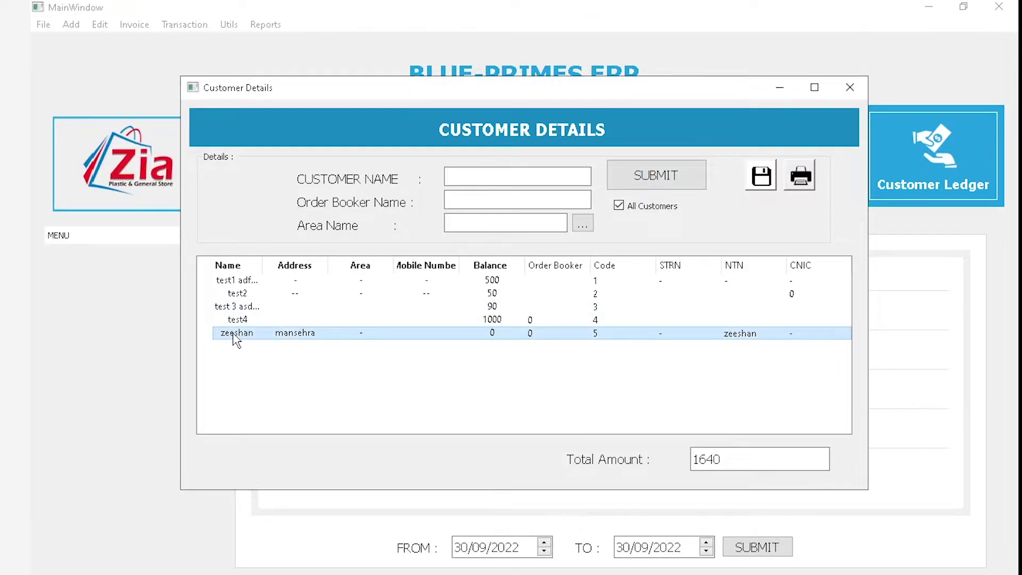
{"action": "left_click", "coordinate": [850, 87]}
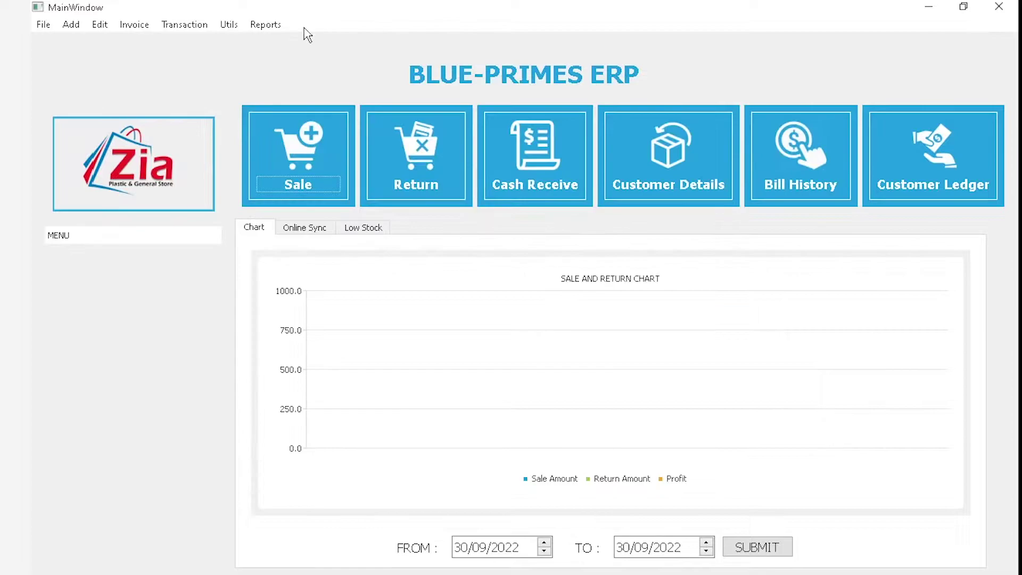
{"action": "left_click", "coordinate": [265, 25]}
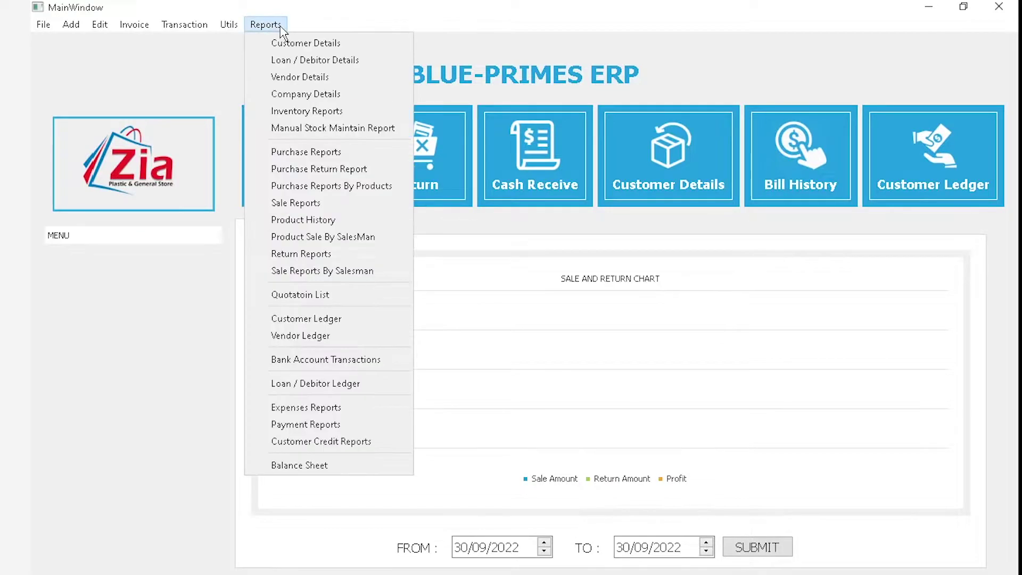
Search the Customer Ledger for the chosen customer from 01/09/2022
{"action": "left_click", "coordinate": [320, 318]}
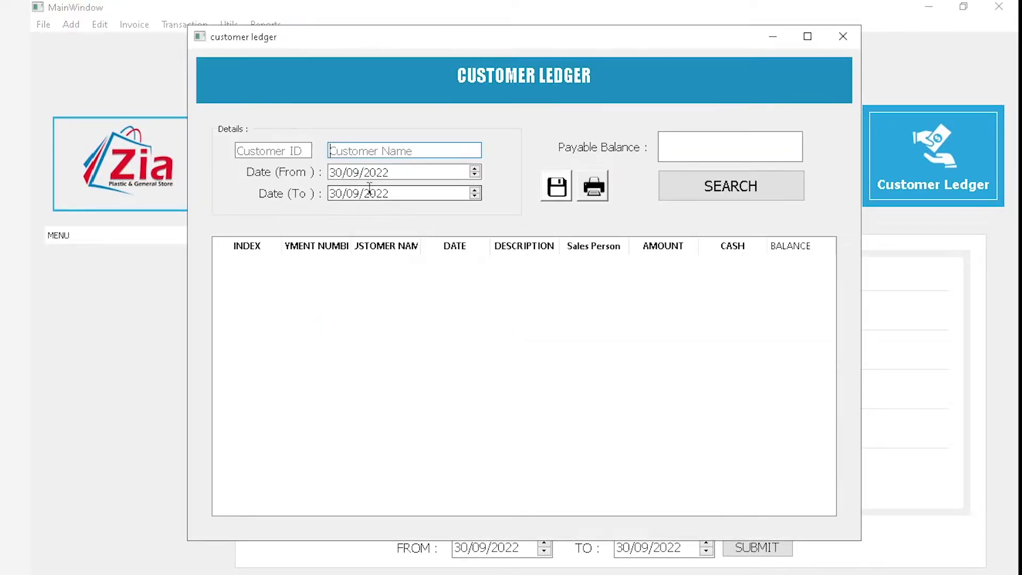
{"action": "type", "text": "ze"}
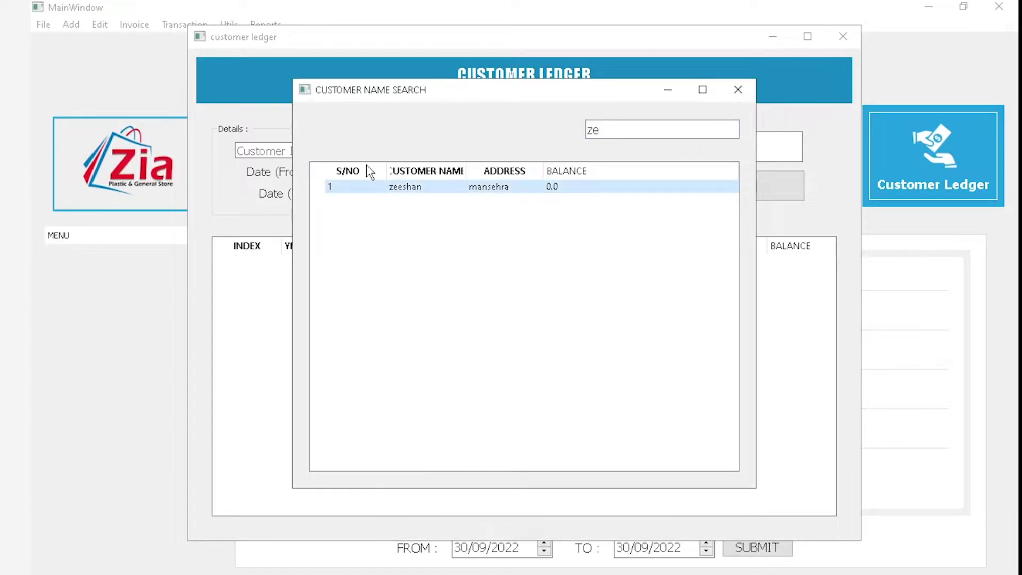
{"action": "key", "text": "Return"}
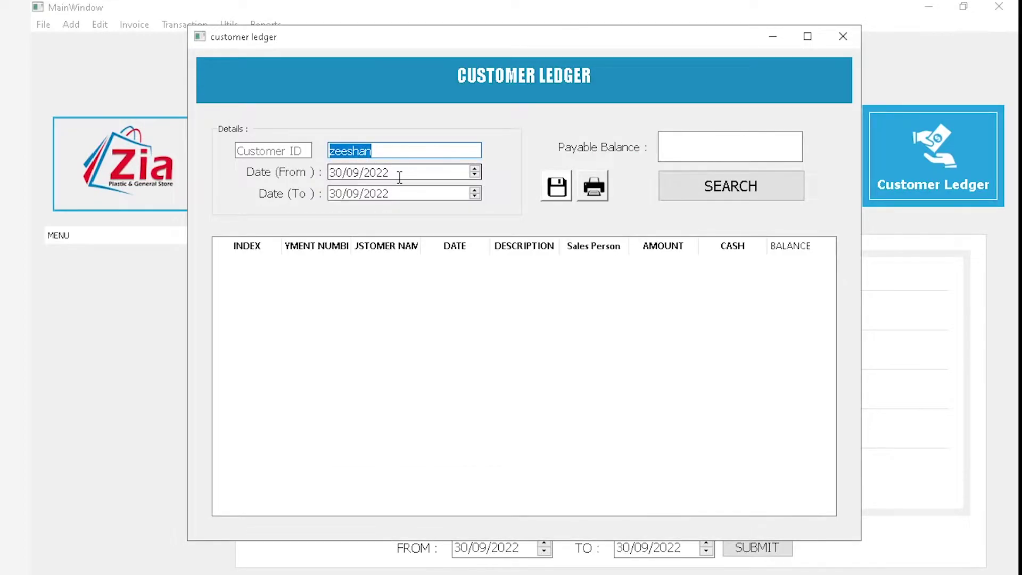
{"action": "left_click", "coordinate": [330, 172]}
{"action": "type", "text": "01"}
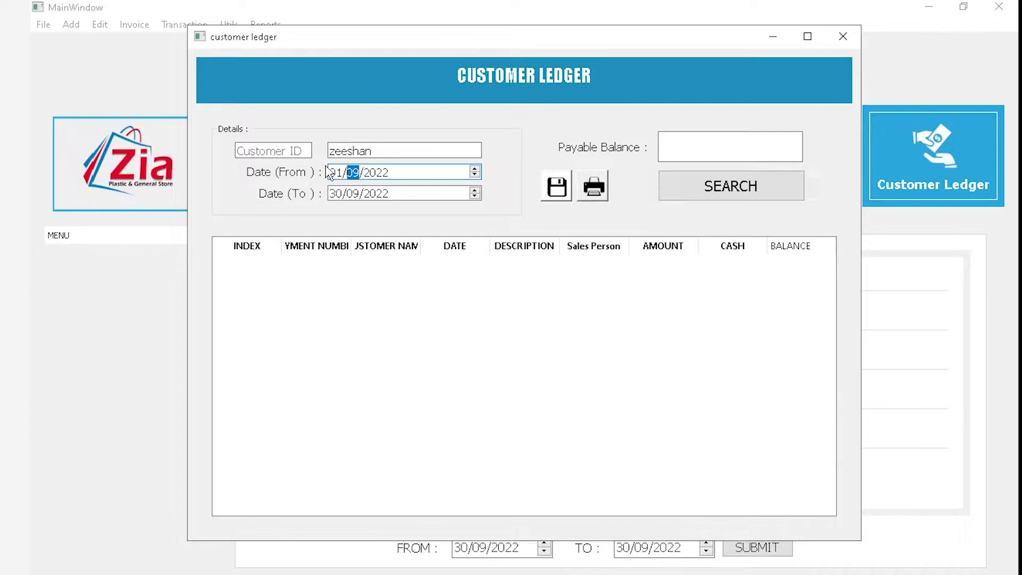
{"action": "left_click", "coordinate": [719, 185]}
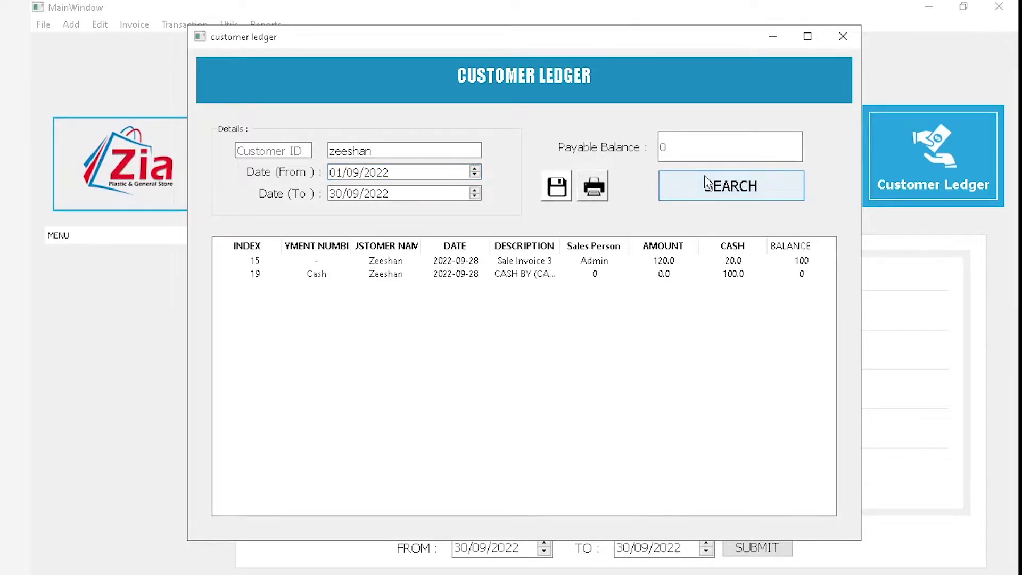
Maximize the ledger, inspect entries 15 and 19 (the cash receipt), then close it
{"action": "left_click", "coordinate": [804, 43]}
{"action": "left_click", "coordinate": [540, 229]}
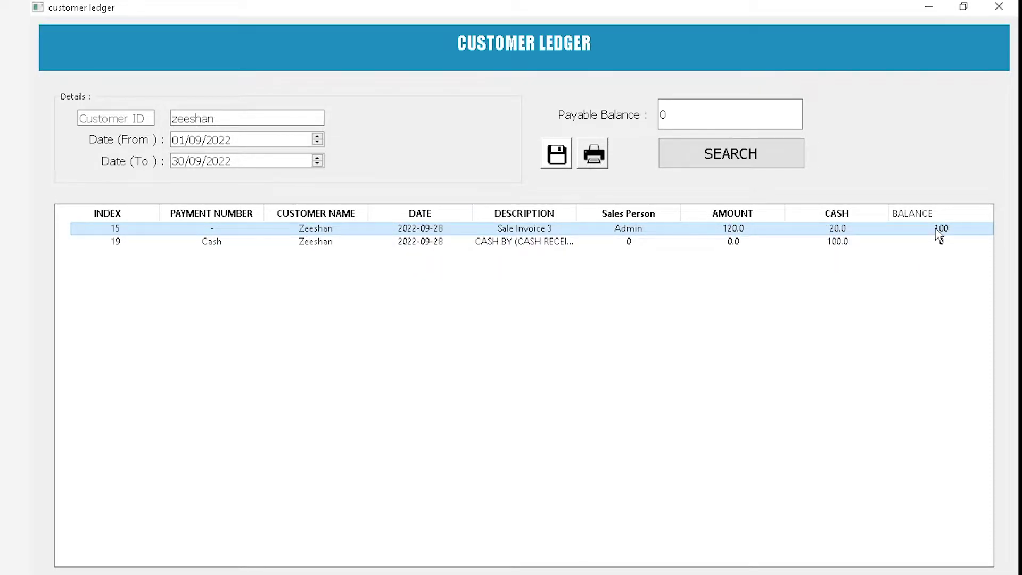
{"action": "left_click", "coordinate": [498, 242]}
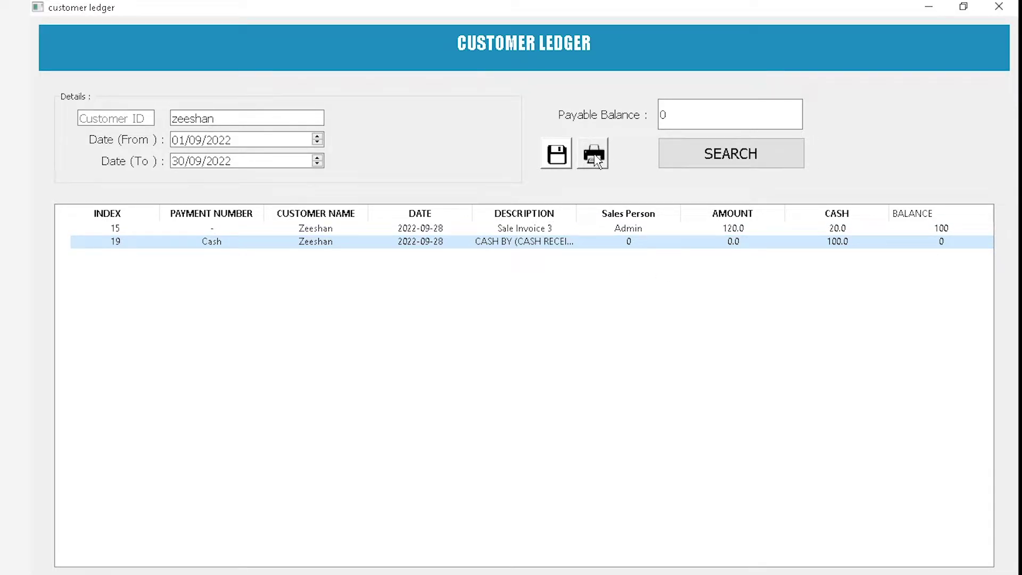
{"action": "left_click", "coordinate": [998, 7]}
{"action": "left_click", "coordinate": [285, 24]}
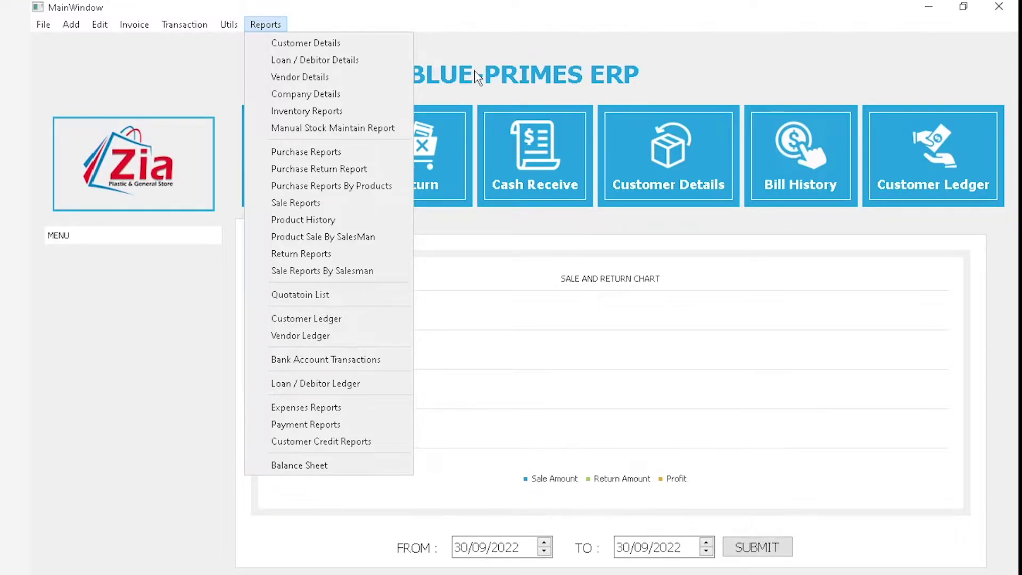
Dismiss the reports list, then open and close an empty Add Debitor form
{"action": "left_click", "coordinate": [489, 81]}
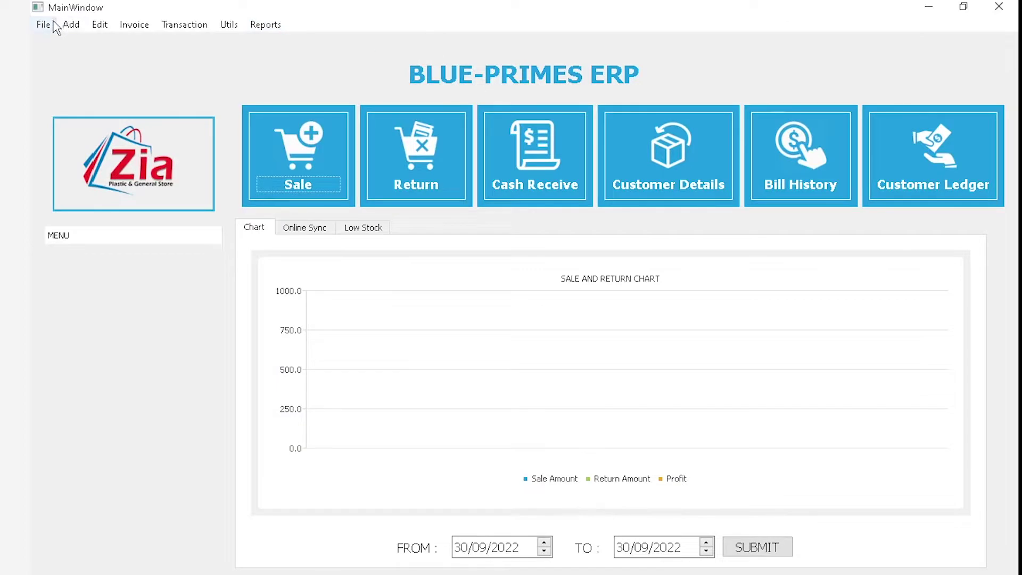
{"action": "left_click", "coordinate": [71, 25]}
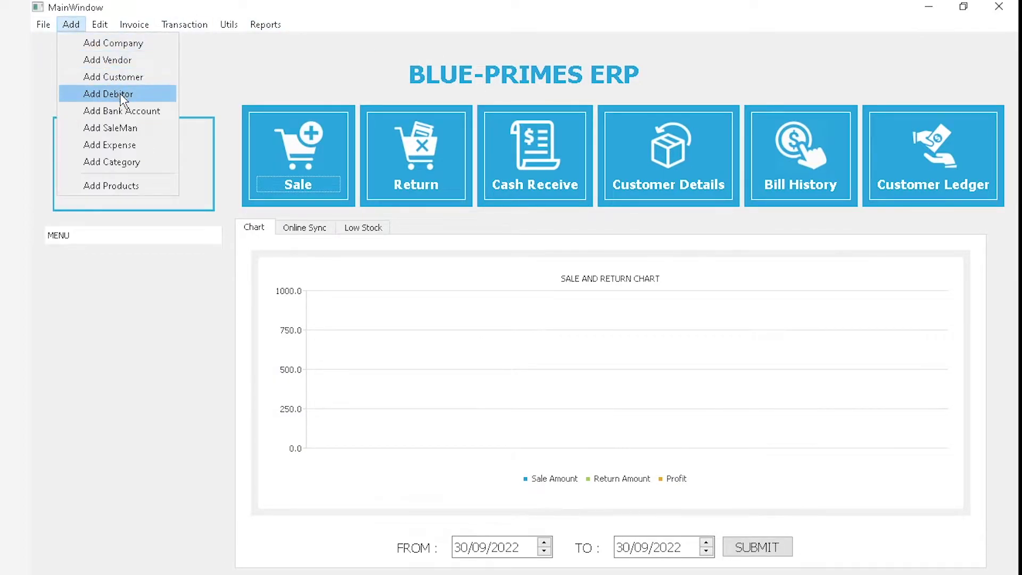
{"action": "left_click", "coordinate": [119, 94]}
{"action": "left_click", "coordinate": [410, 213]}
{"action": "left_click", "coordinate": [686, 209]}
{"action": "left_click", "coordinate": [776, 109]}
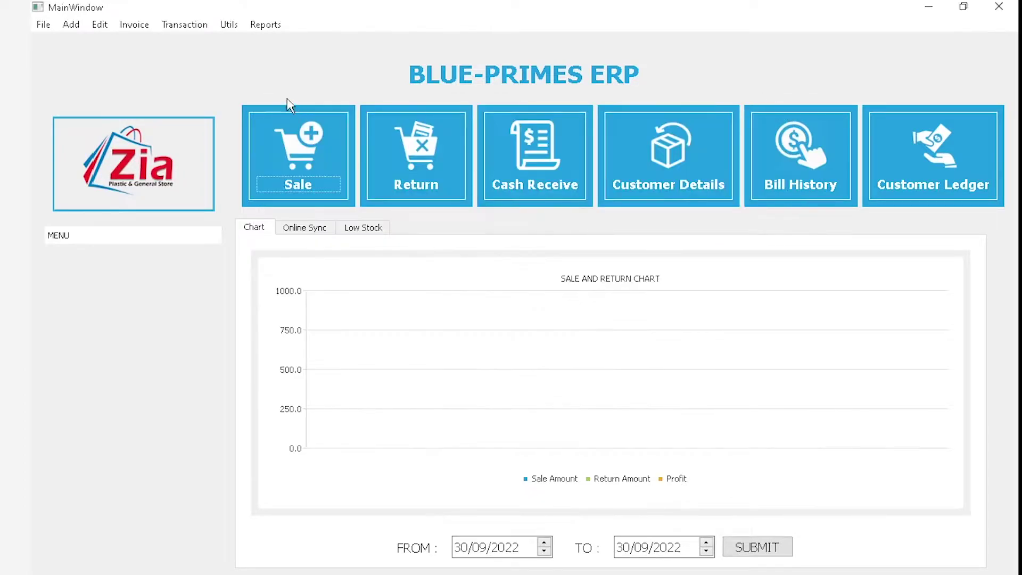
{"action": "left_click", "coordinate": [184, 25]}
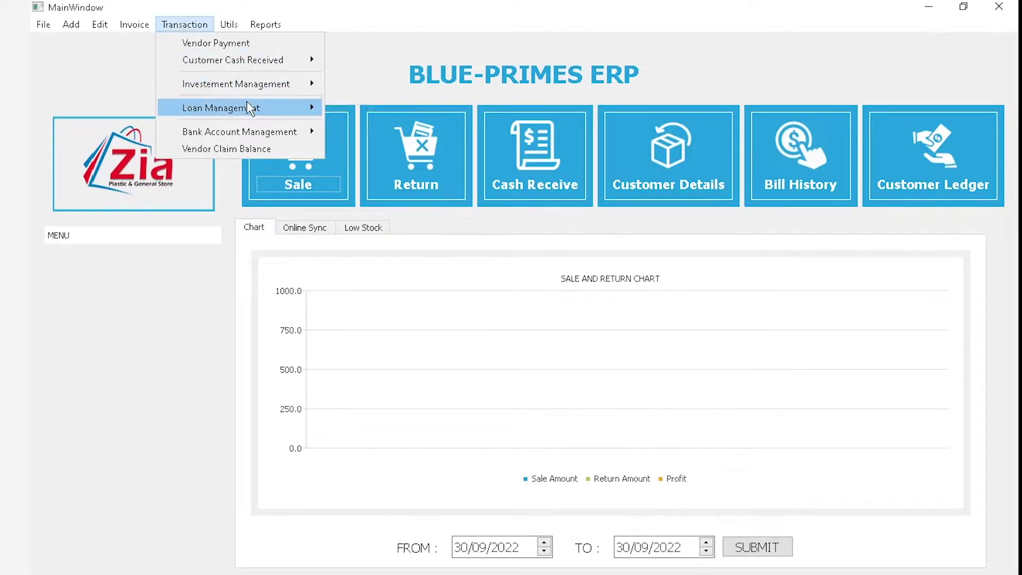
{"action": "mouse_move", "coordinate": [248, 104]}
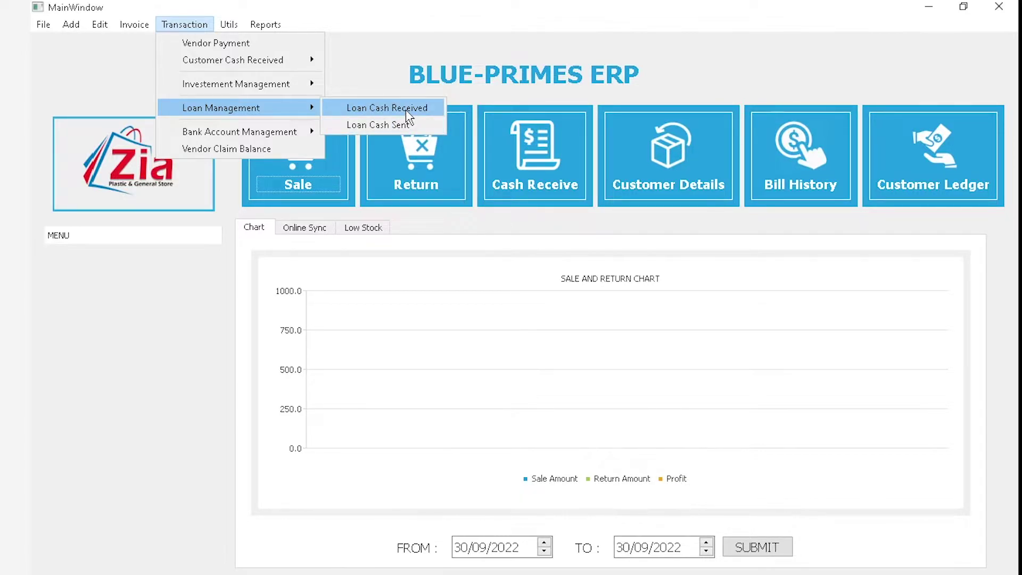
{"action": "left_click", "coordinate": [407, 124]}
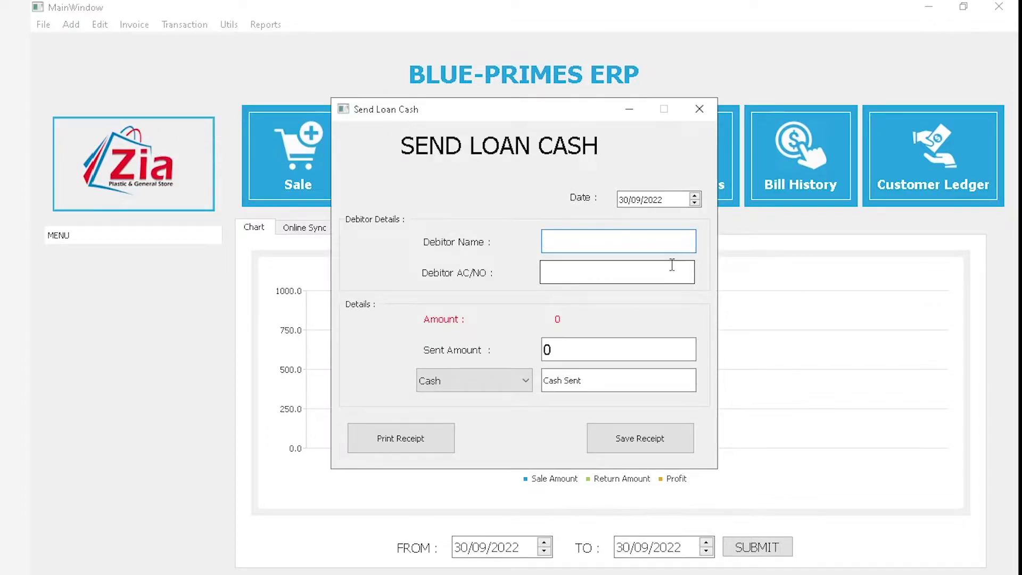
{"action": "type", "text": "s"}
{"action": "key", "text": "Escape"}
{"action": "double_click", "coordinate": [598, 348]}
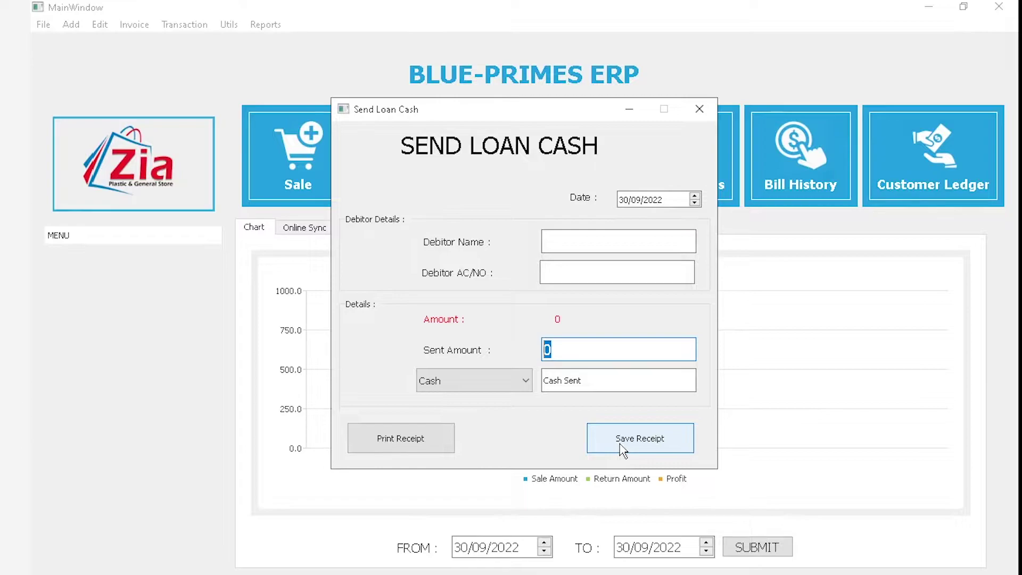
{"action": "left_click", "coordinate": [517, 388]}
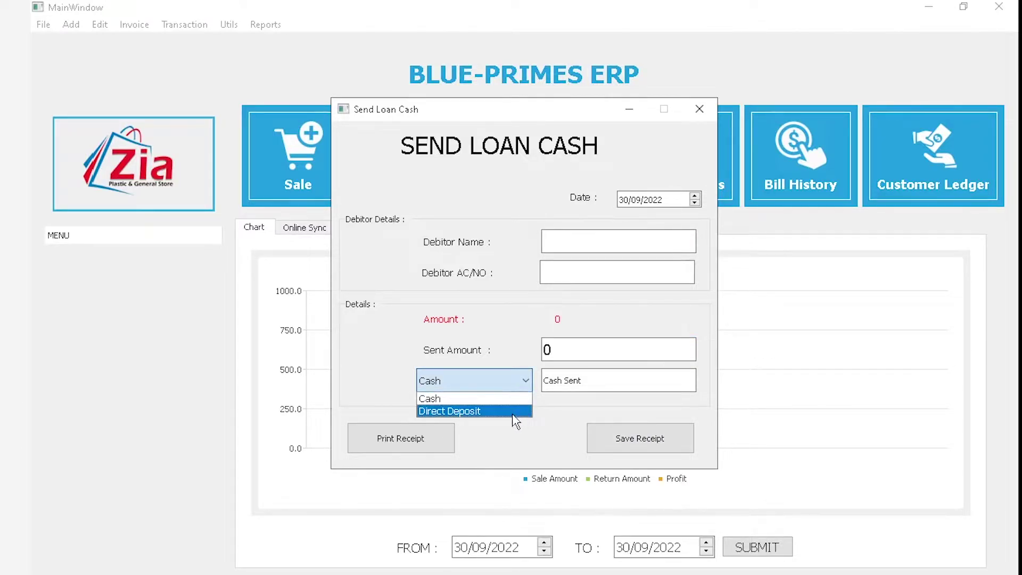
{"action": "left_click", "coordinate": [571, 417]}
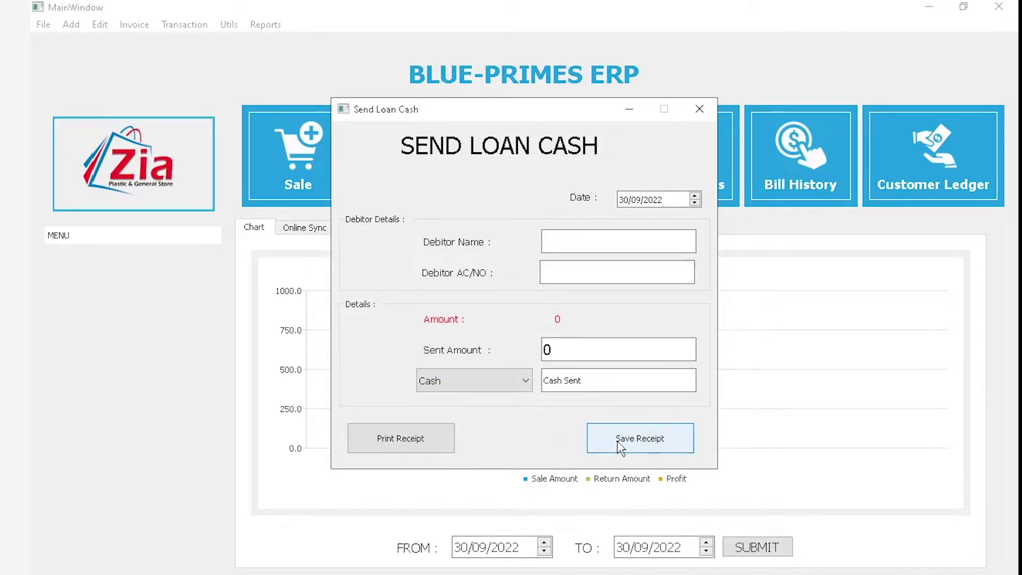
{"action": "left_click", "coordinate": [699, 109]}
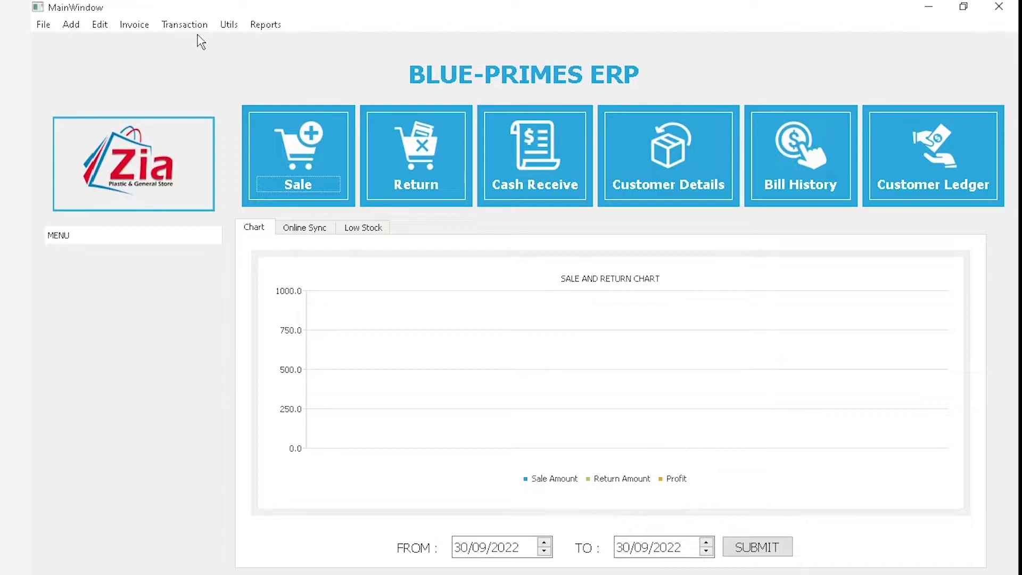
{"action": "left_click", "coordinate": [269, 24]}
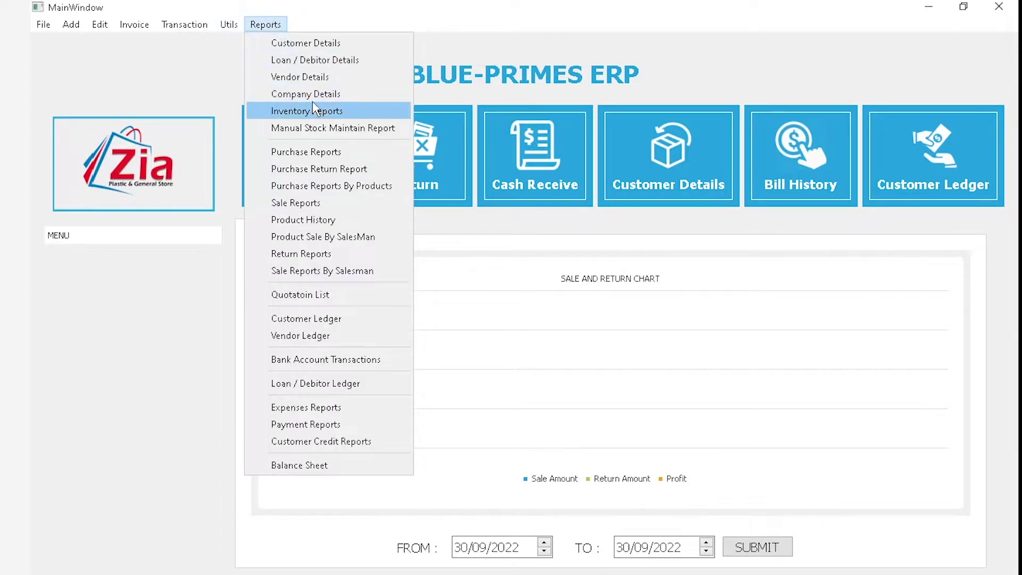
{"action": "left_click", "coordinate": [329, 61]}
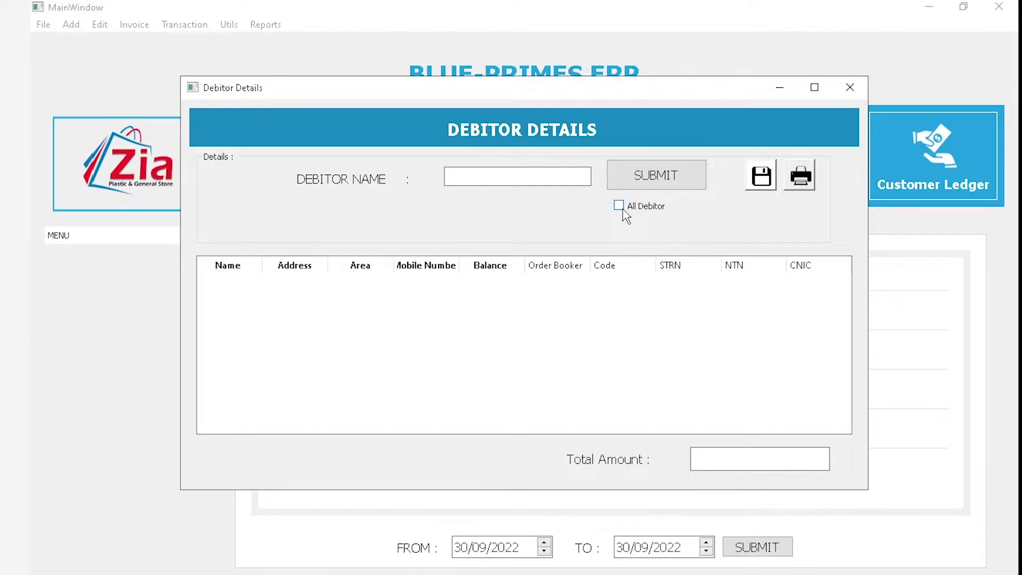
{"action": "left_click", "coordinate": [850, 87]}
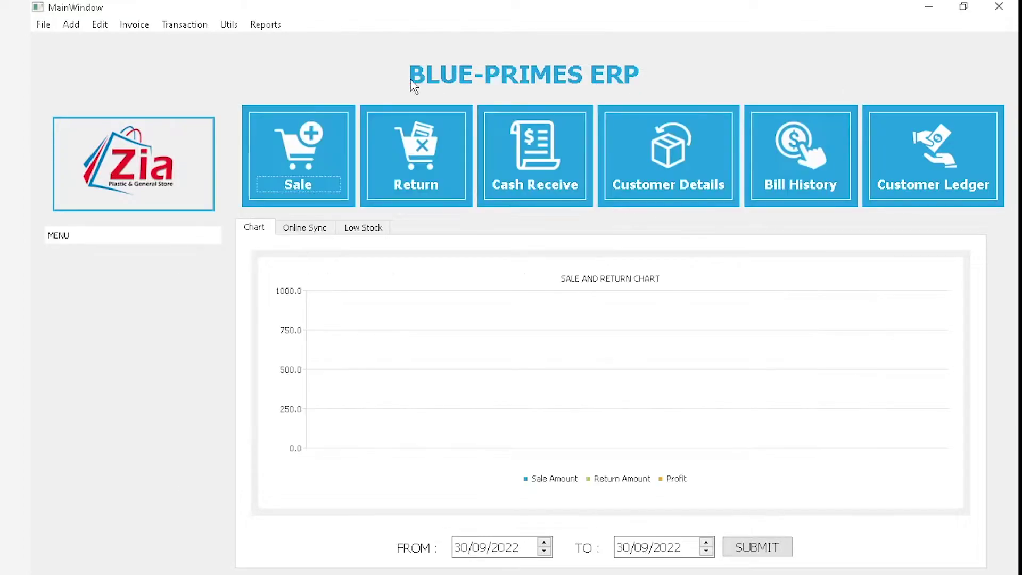
{"action": "left_click", "coordinate": [261, 25]}
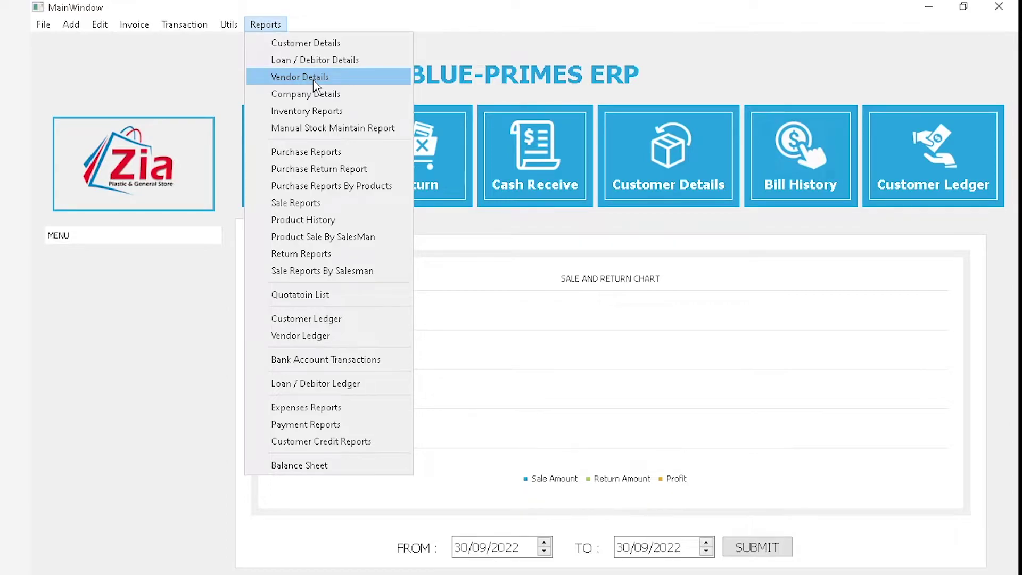
Move along the main menu bar to the Reports menu
{"action": "mouse_move", "coordinate": [71, 25]}
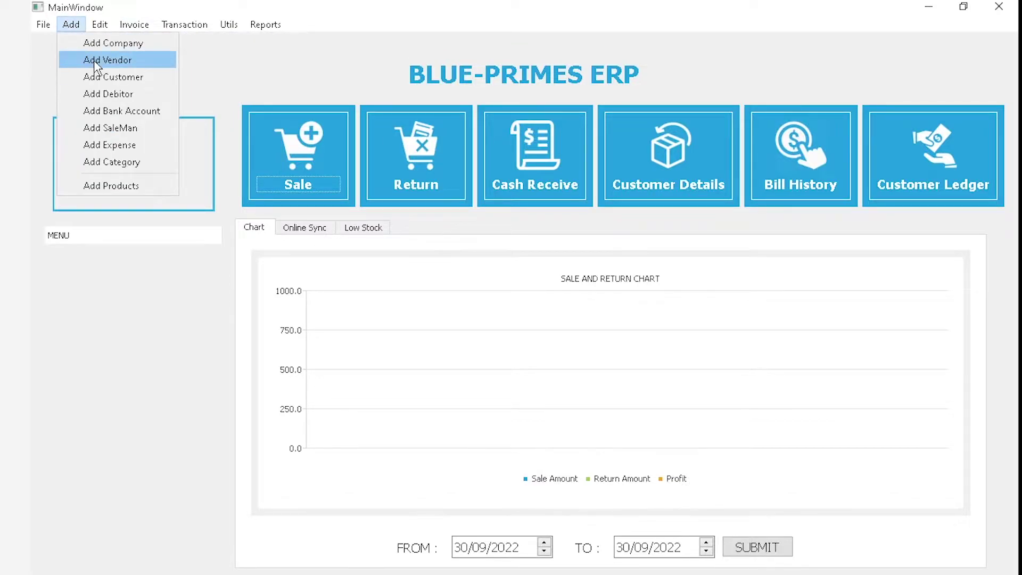
{"action": "mouse_move", "coordinate": [133, 24]}
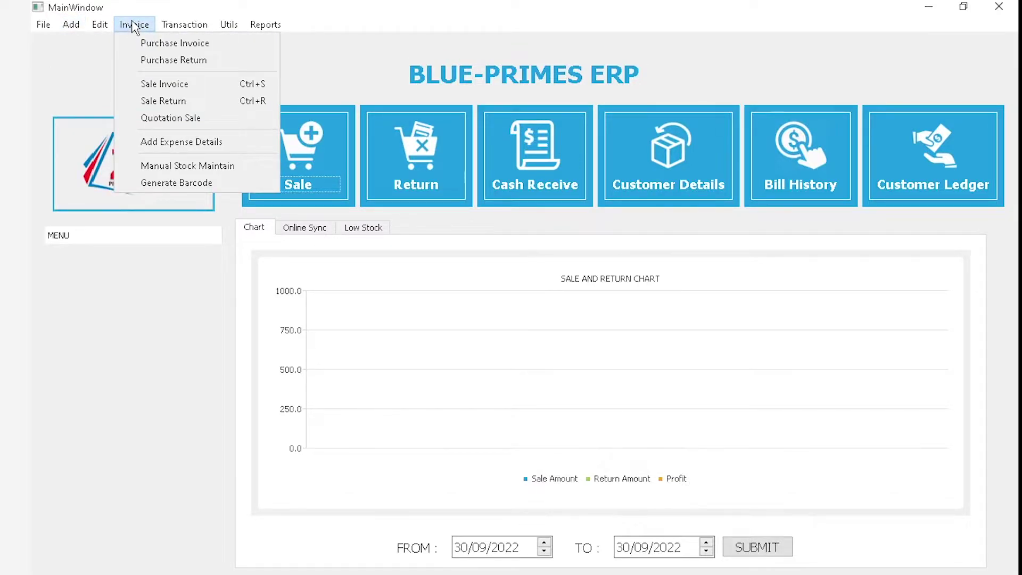
{"action": "mouse_move", "coordinate": [176, 25]}
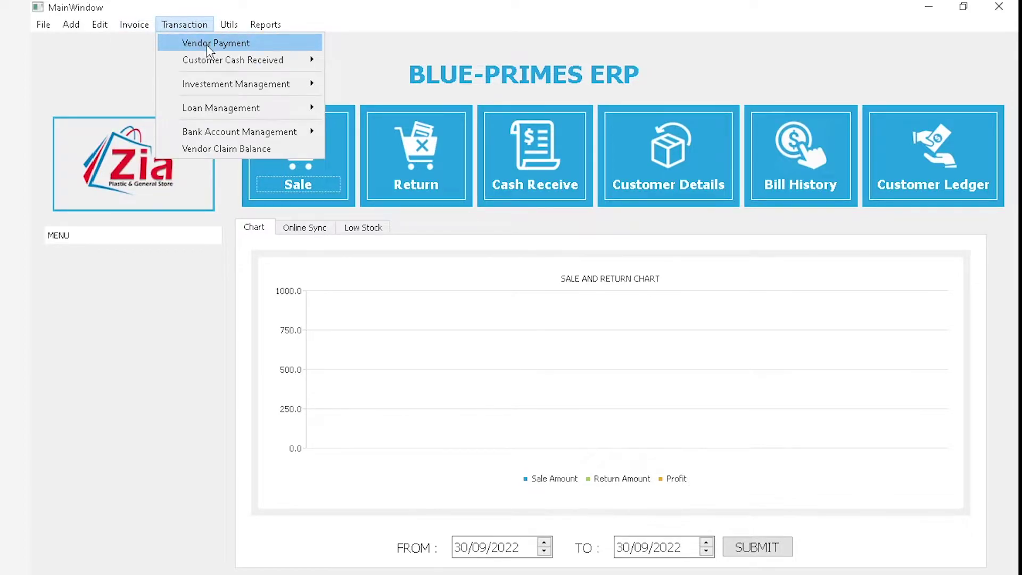
{"action": "mouse_move", "coordinate": [265, 24]}
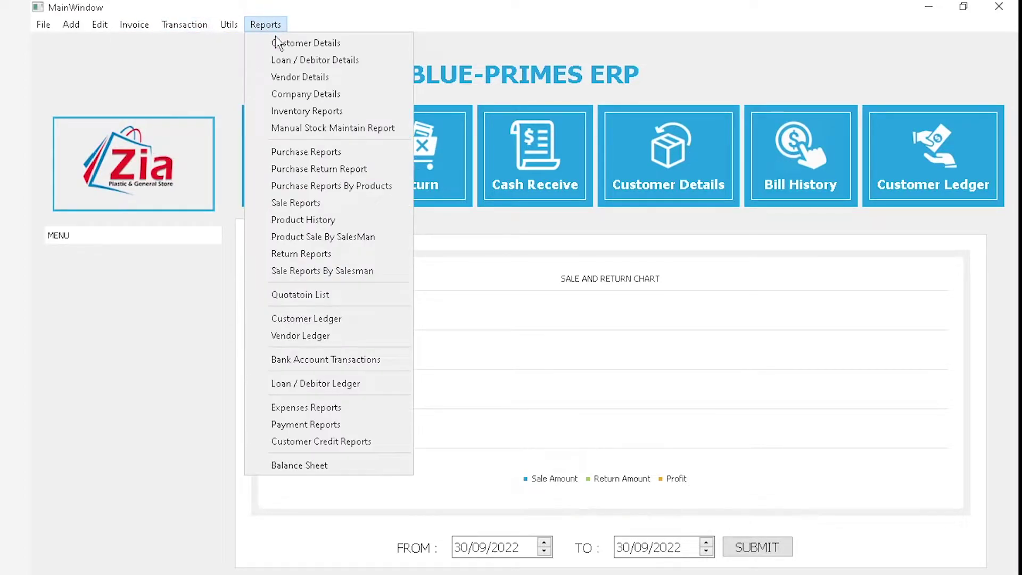
Review the Vendor Details report of five vendors totalling 345, then close it
{"action": "left_click", "coordinate": [292, 83]}
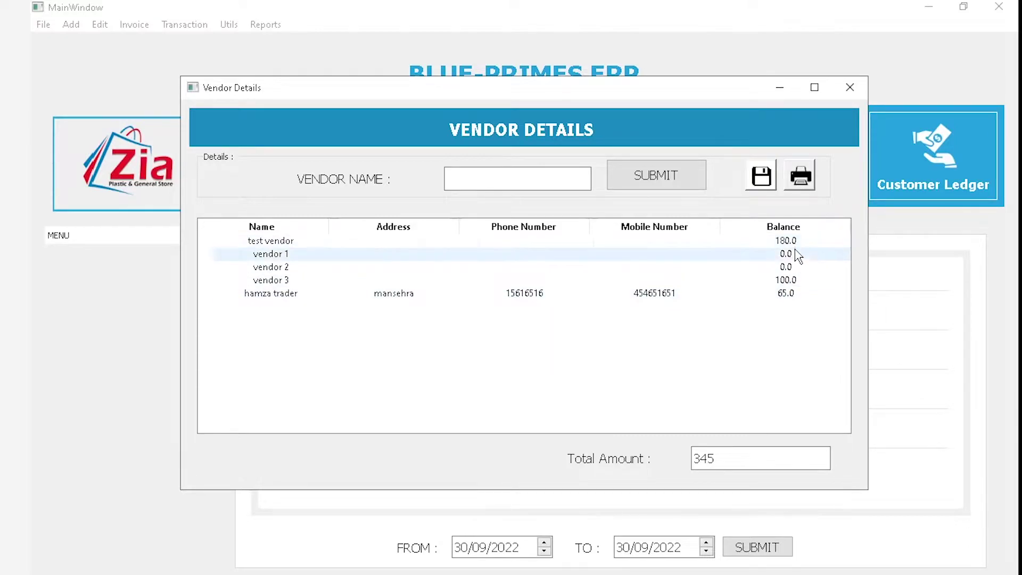
{"action": "left_click", "coordinate": [785, 294]}
{"action": "left_click_drag", "start_coordinate": [718, 462], "coordinate": [639, 465]}
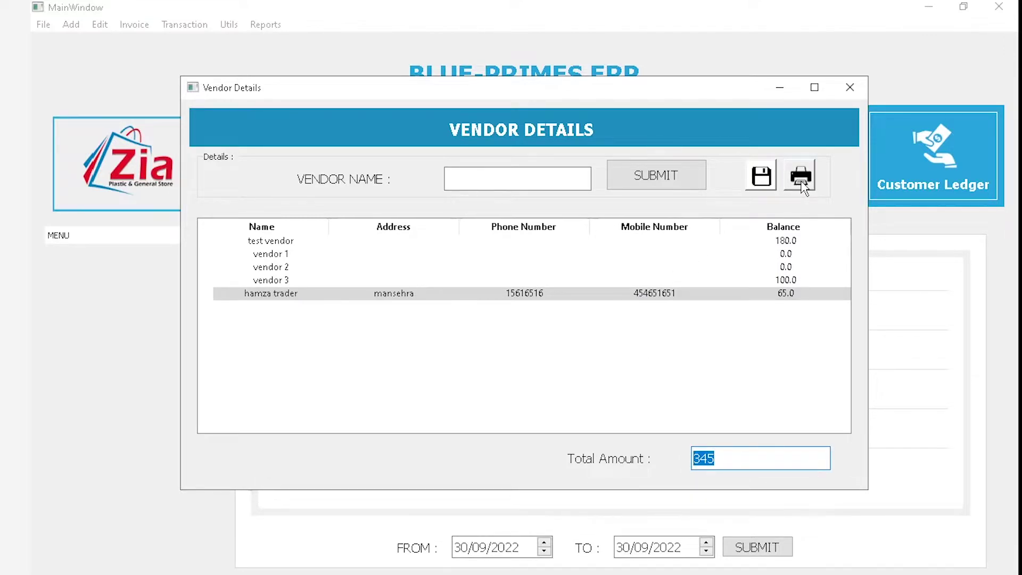
{"action": "left_click", "coordinate": [850, 87]}
Filter Vendor Details to the searched vendor with balance 65, then clear the name filter
{"action": "left_click", "coordinate": [266, 24]}
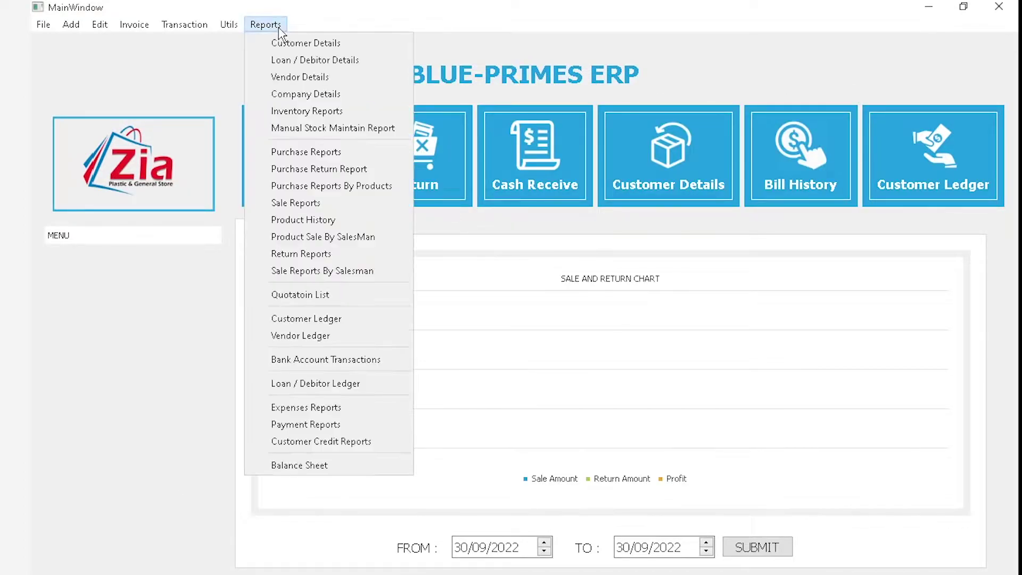
{"action": "left_click", "coordinate": [299, 78]}
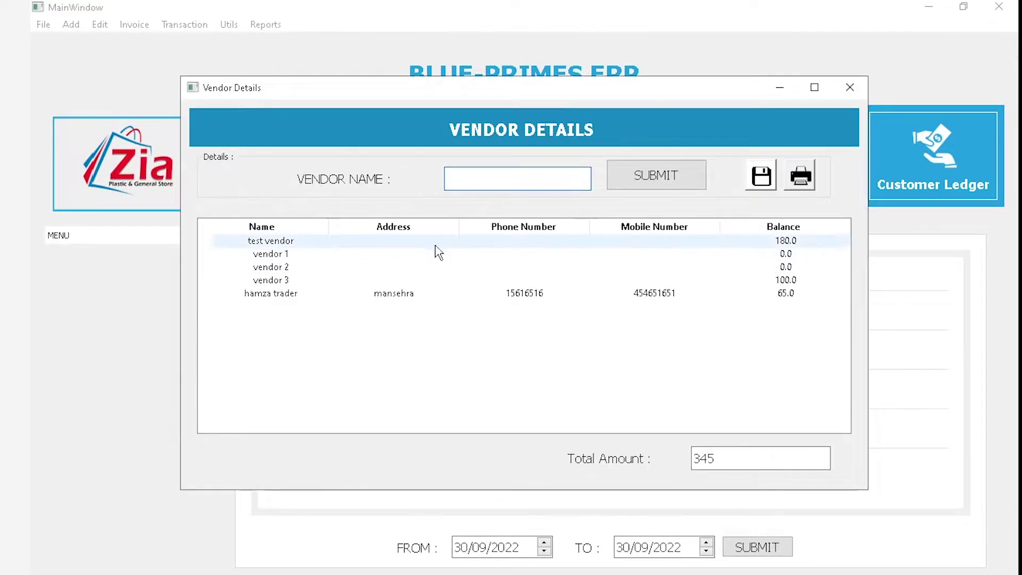
{"action": "type", "text": "ha"}
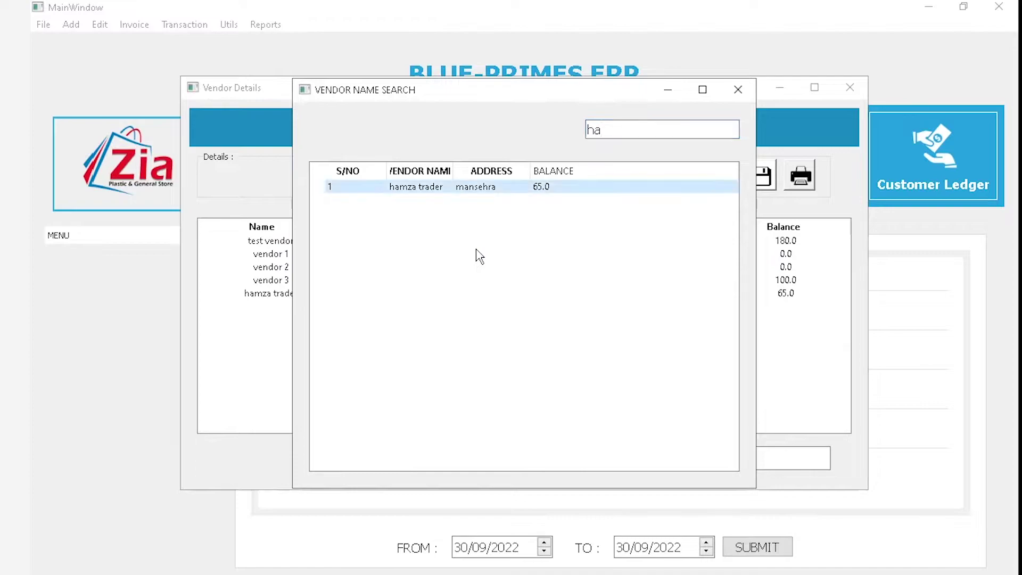
{"action": "key", "text": "Return"}
{"action": "left_click", "coordinate": [656, 182]}
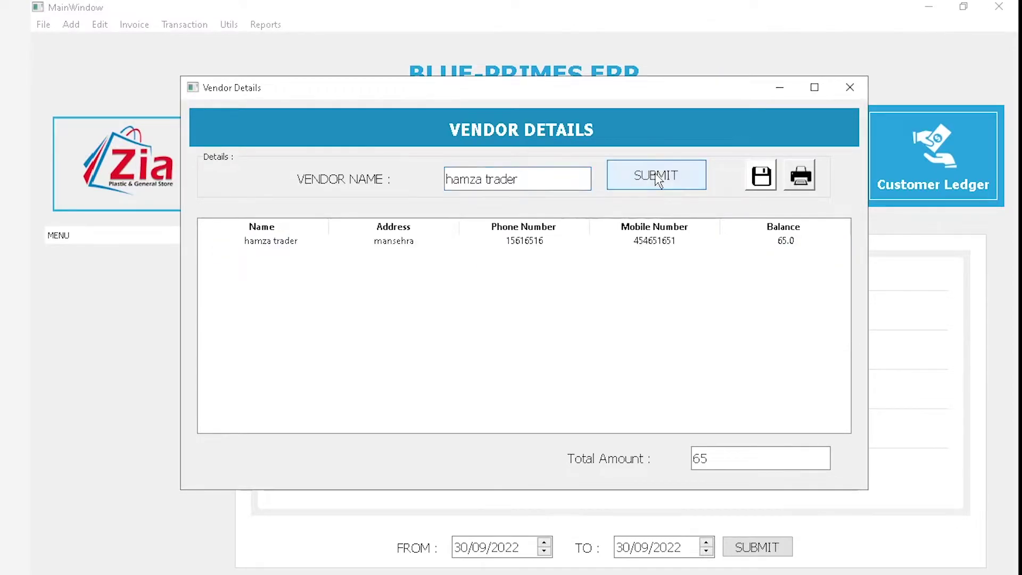
{"action": "left_click", "coordinate": [549, 245]}
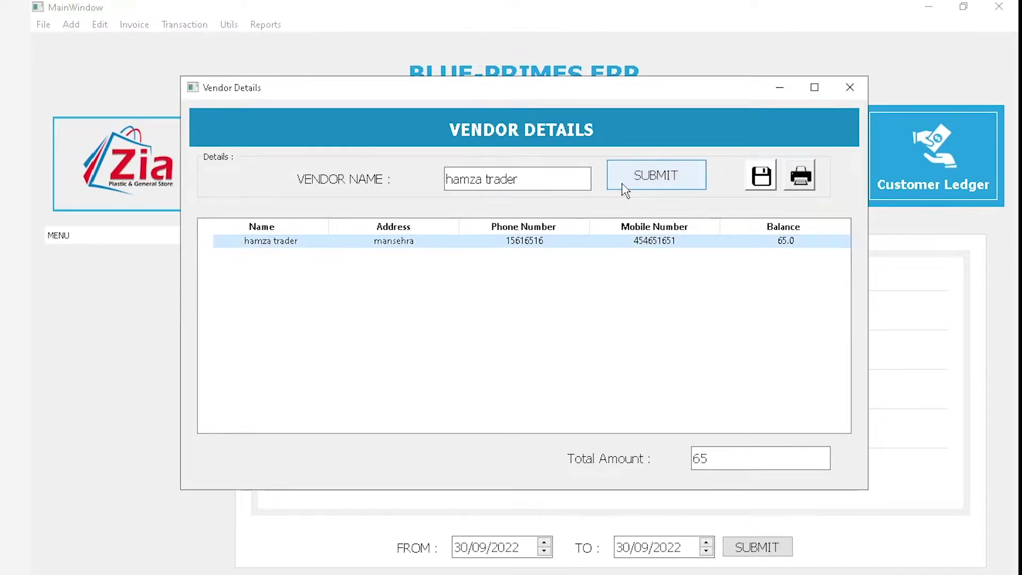
{"action": "left_click_drag", "start_coordinate": [586, 181], "coordinate": [251, 213]}
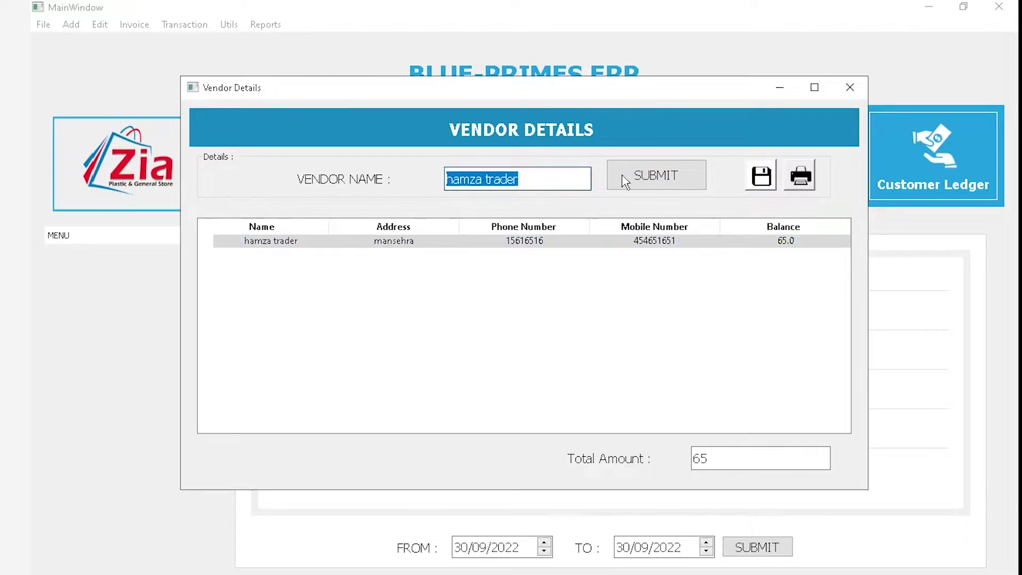
{"action": "key", "text": "BackSpace"}
{"action": "left_click", "coordinate": [650, 171]}
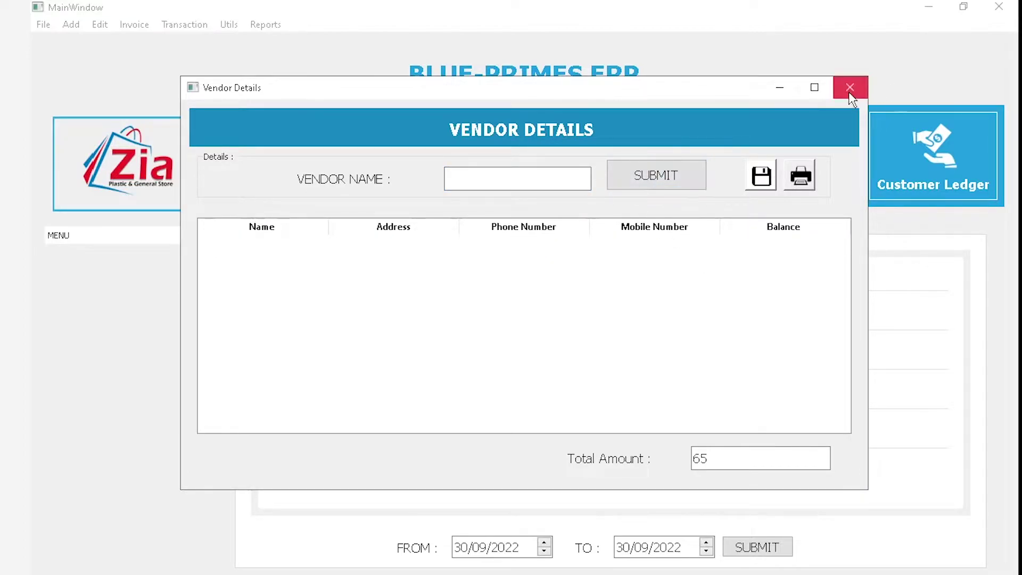
{"action": "left_click", "coordinate": [265, 24]}
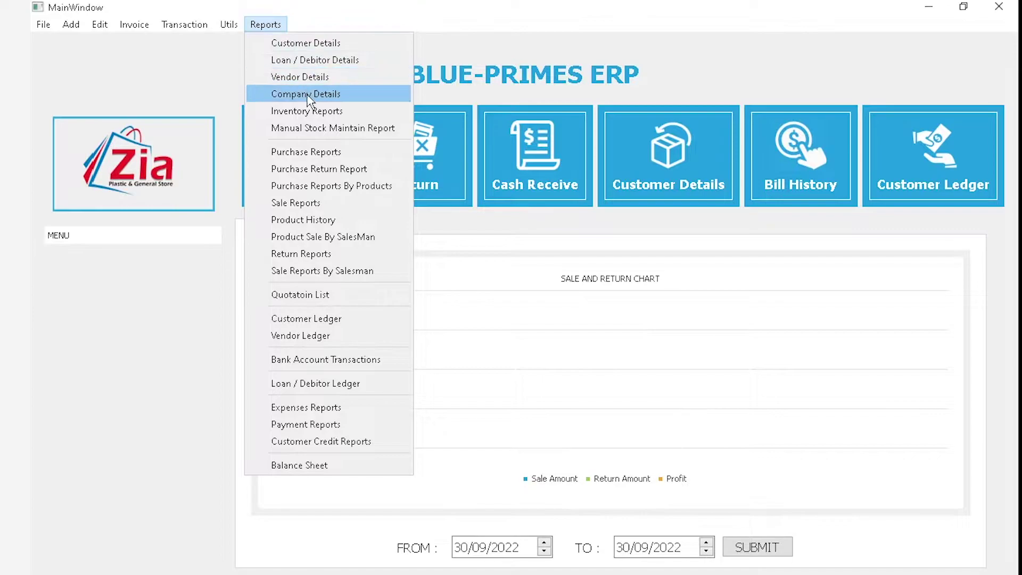
{"action": "left_click", "coordinate": [300, 78]}
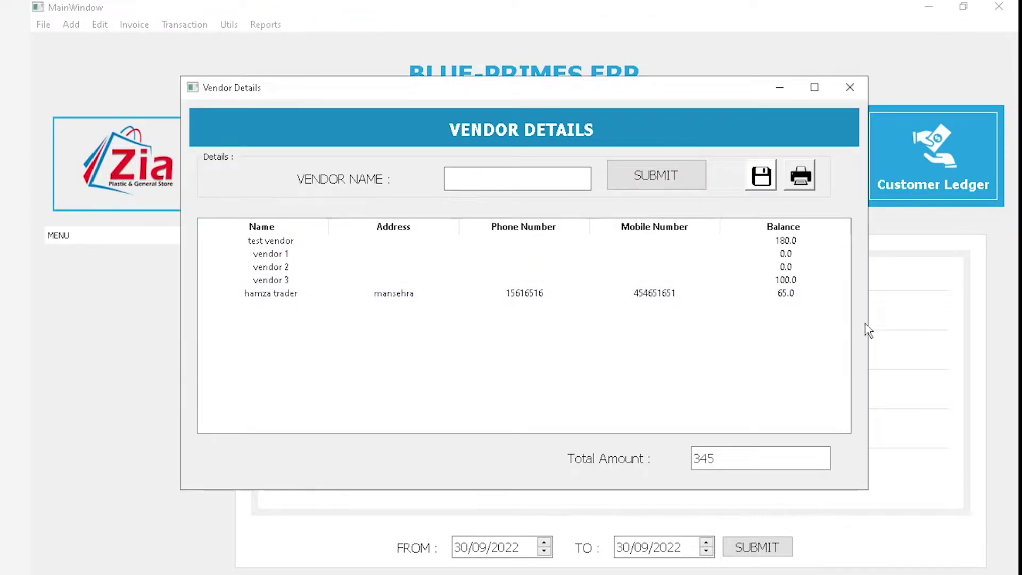
{"action": "left_click", "coordinate": [849, 89]}
{"action": "left_click", "coordinate": [265, 25]}
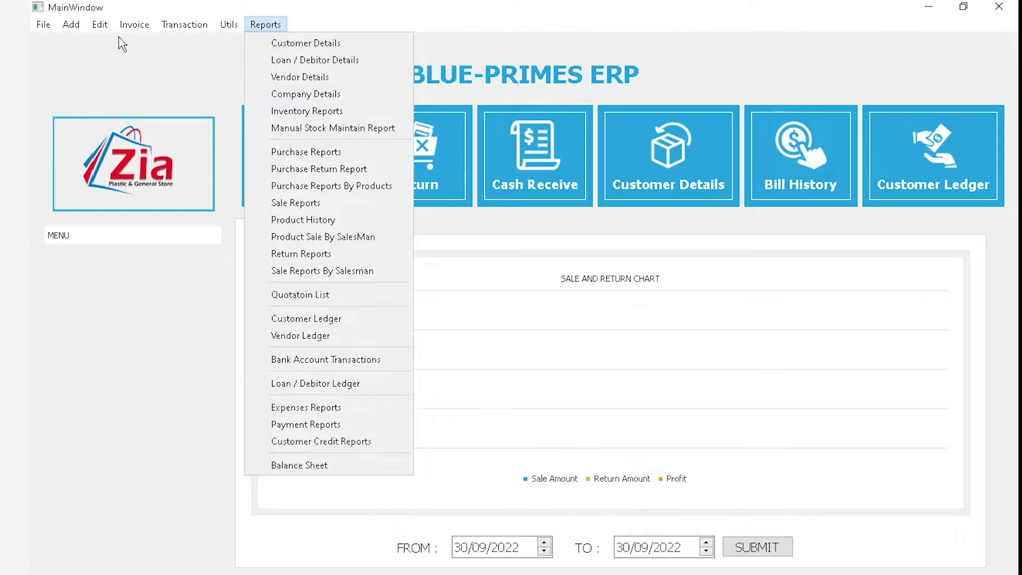
{"action": "left_click", "coordinate": [130, 185]}
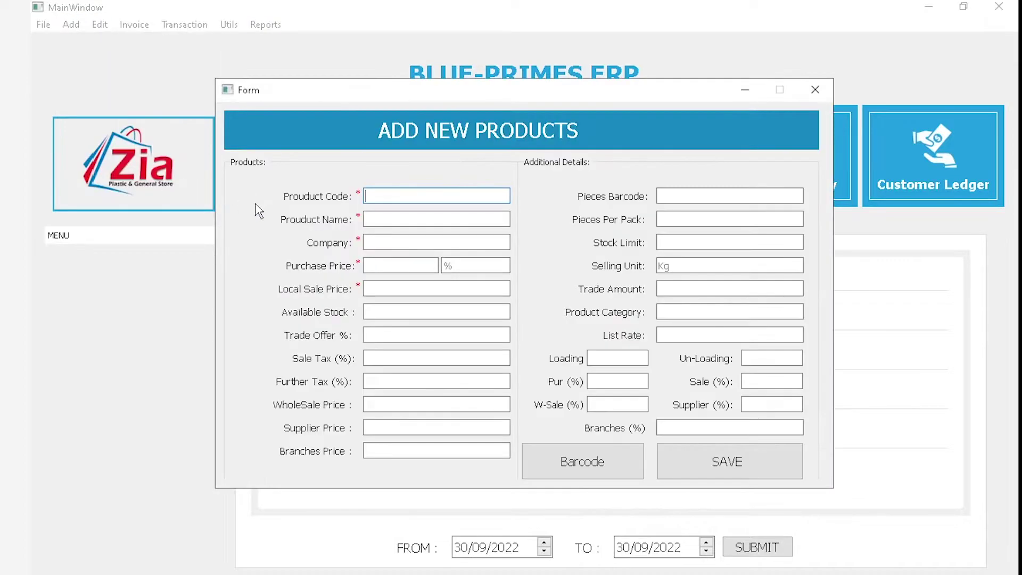
{"action": "left_click", "coordinate": [385, 246]}
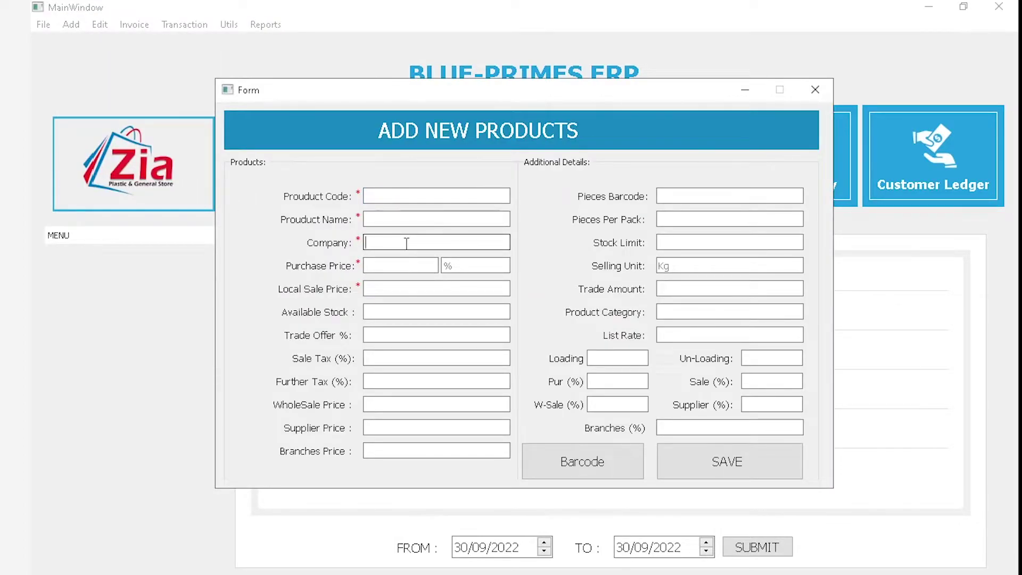
{"action": "left_click", "coordinate": [815, 90]}
{"action": "left_click", "coordinate": [265, 25]}
{"action": "left_click", "coordinate": [310, 113]}
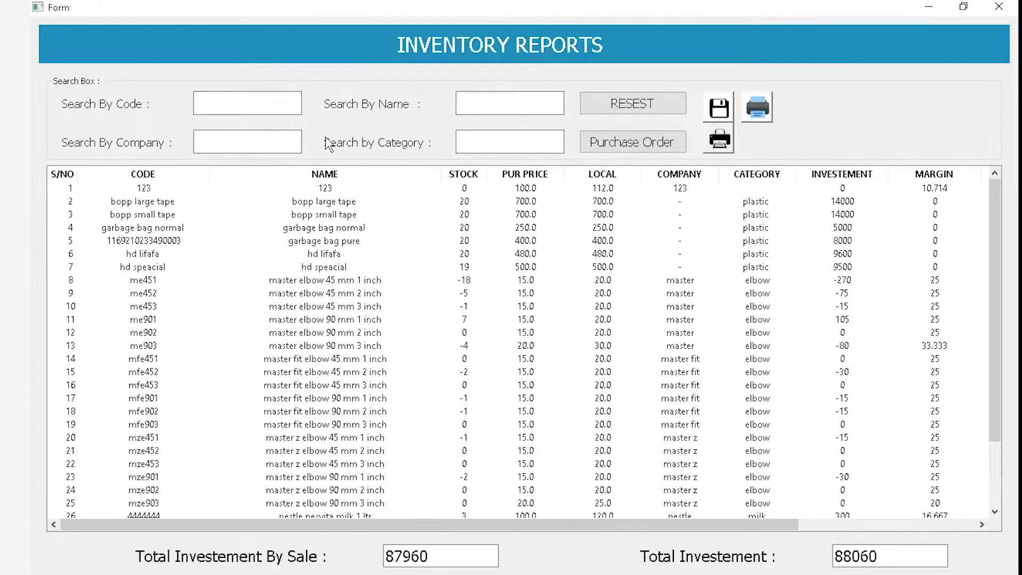
{"action": "left_click", "coordinate": [258, 150]}
{"action": "left_click", "coordinate": [999, 6]}
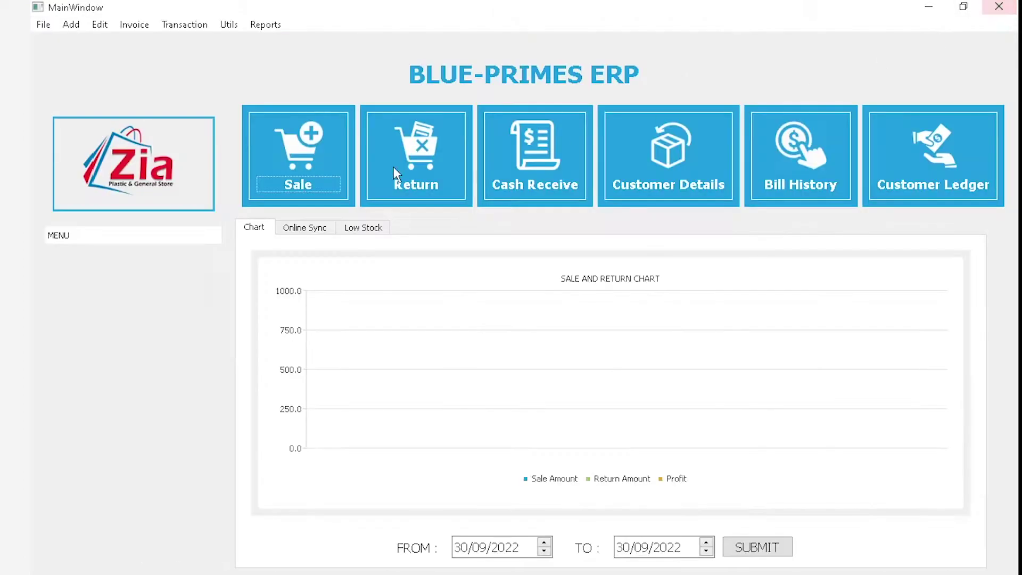
{"action": "left_click", "coordinate": [265, 25]}
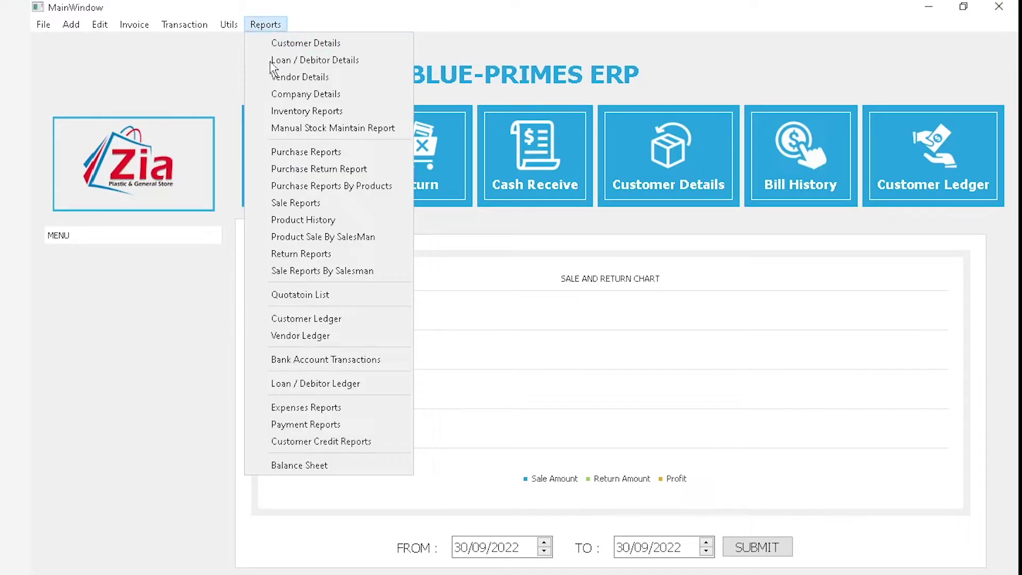
{"action": "left_click", "coordinate": [285, 98]}
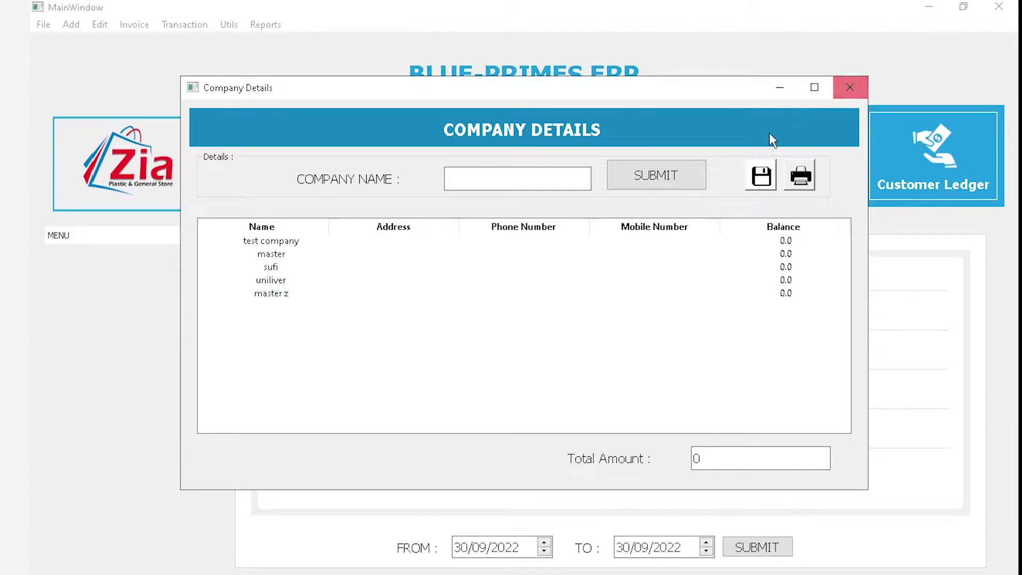
{"action": "left_click", "coordinate": [520, 183]}
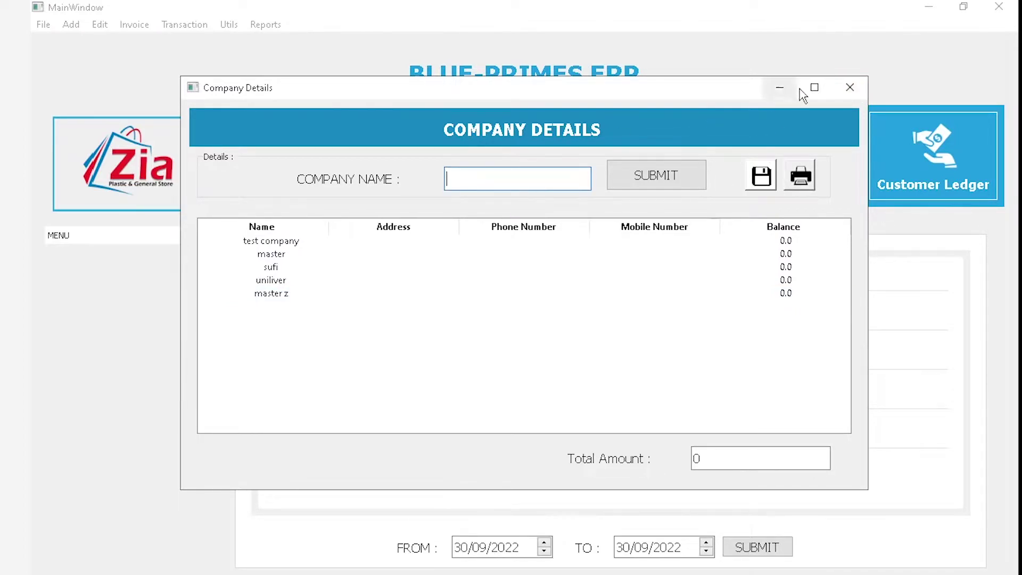
{"action": "left_click", "coordinate": [849, 89]}
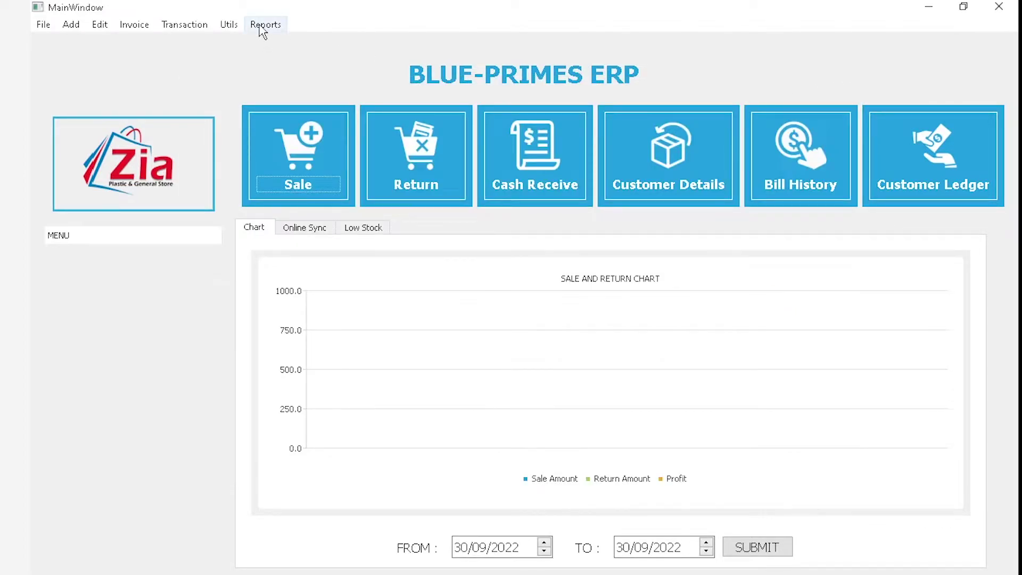
{"action": "left_click", "coordinate": [261, 28]}
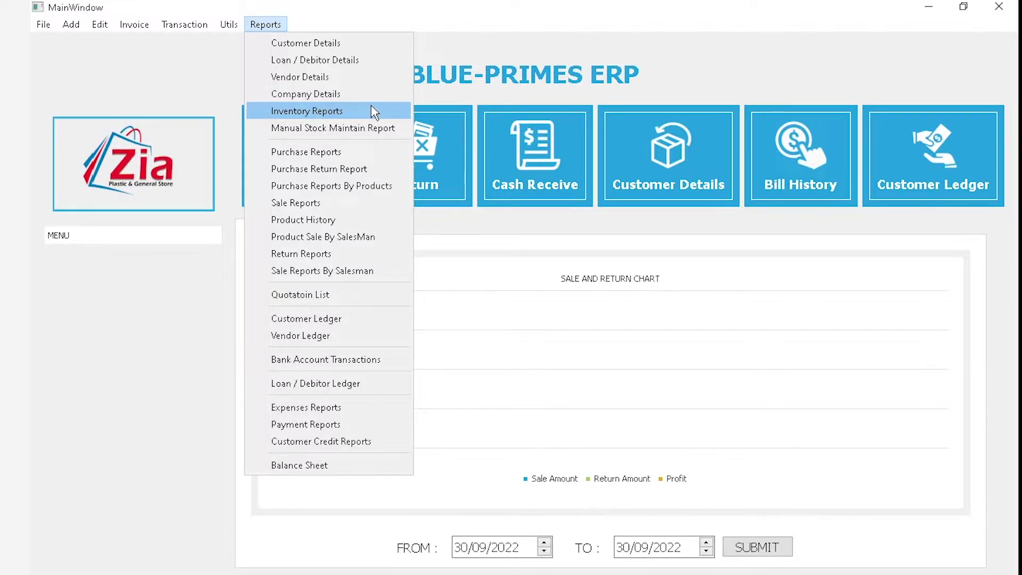
Filter Inventory Reports by company 'master' to list the six master elbow products
{"action": "left_click", "coordinate": [375, 112]}
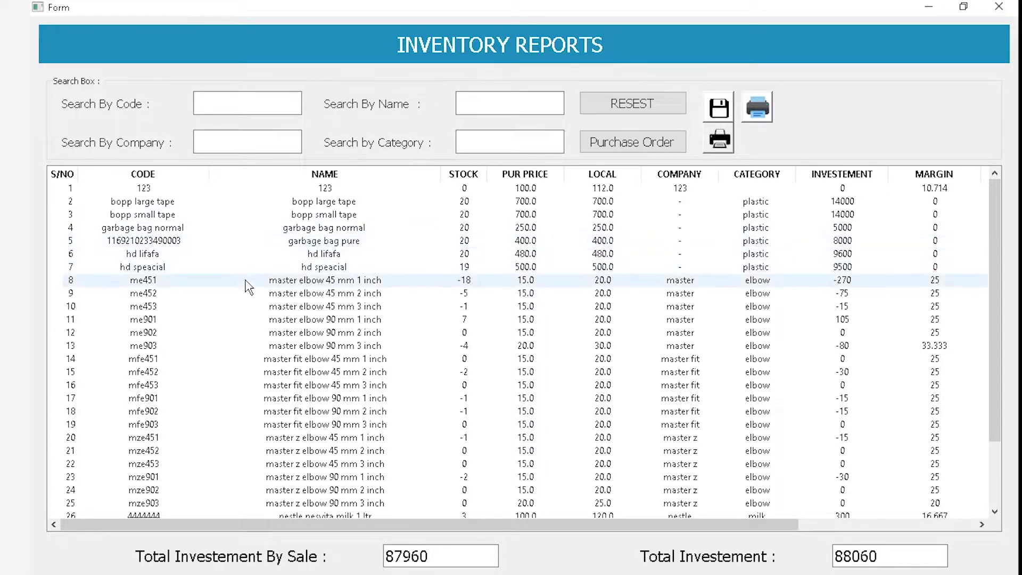
{"action": "scroll", "coordinate": [246, 341], "scroll_direction": "down", "scroll_amount": 2}
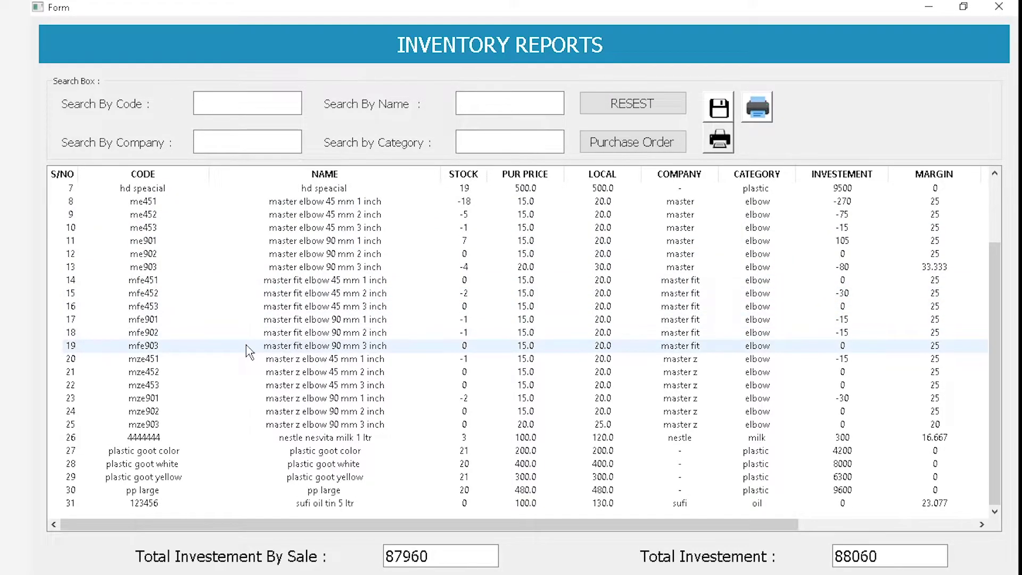
{"action": "scroll", "coordinate": [246, 351], "scroll_direction": "up", "scroll_amount": 2}
{"action": "left_click", "coordinate": [256, 151]}
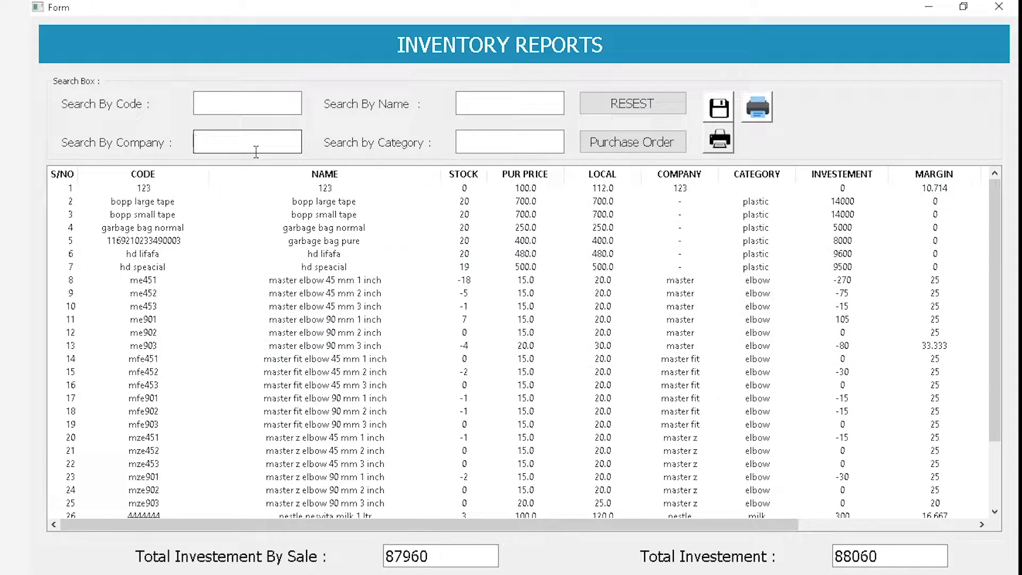
{"action": "type", "text": "master"}
{"action": "key", "text": "Return"}
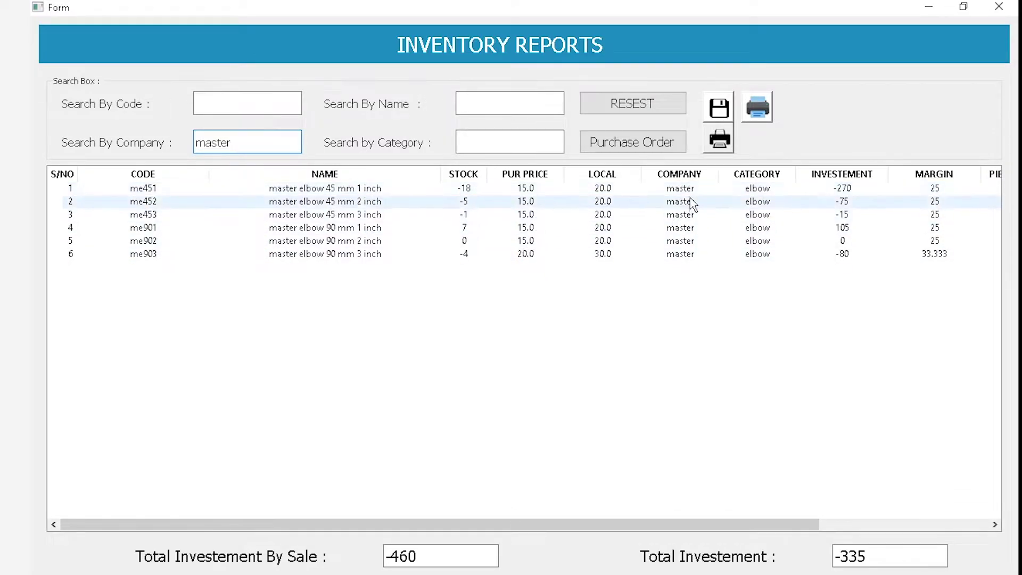
{"action": "left_click", "coordinate": [692, 255]}
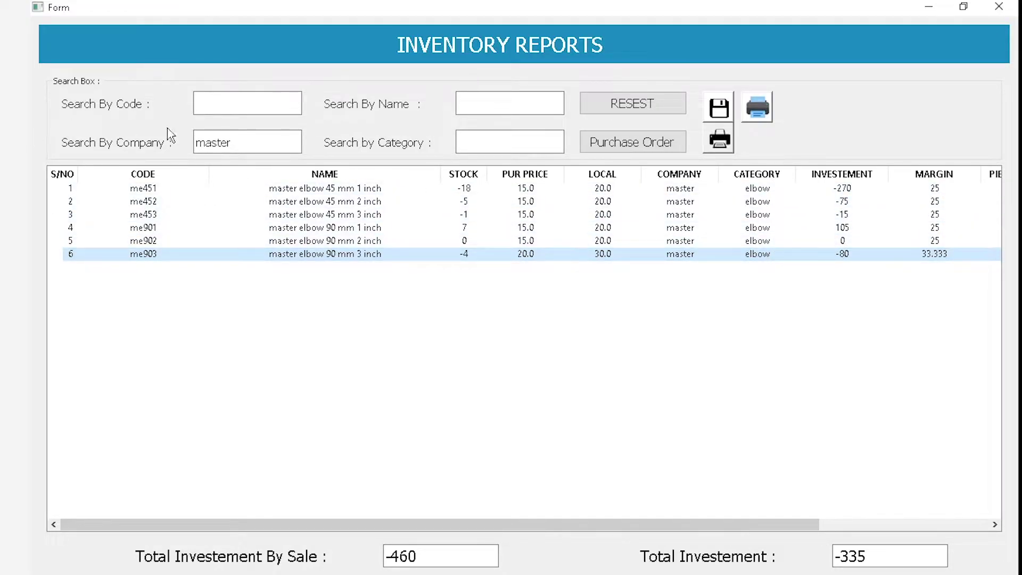
Highlight the totals -335 and -460, then clear the company search
{"action": "double_click", "coordinate": [290, 135]}
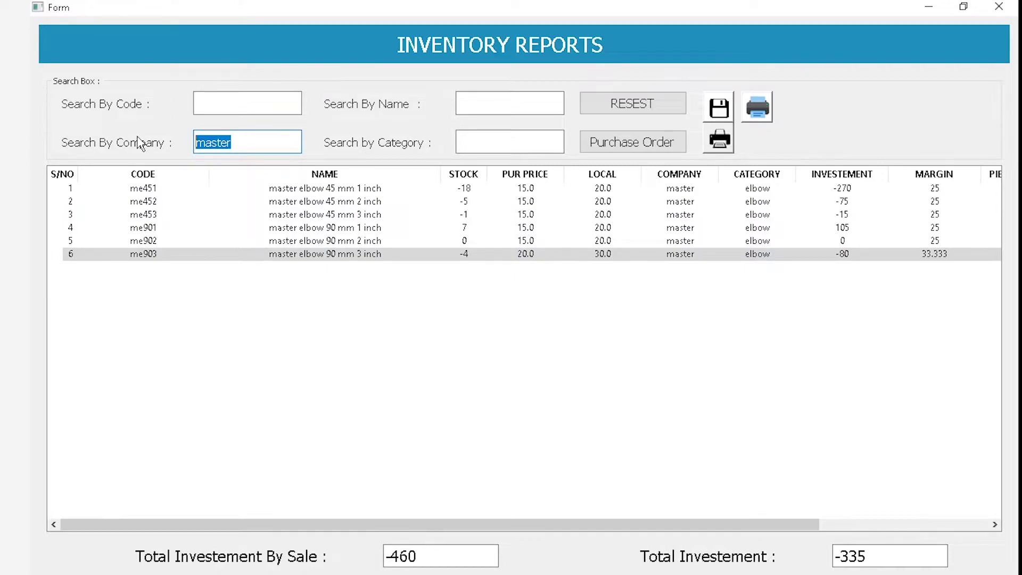
{"action": "left_click", "coordinate": [926, 556]}
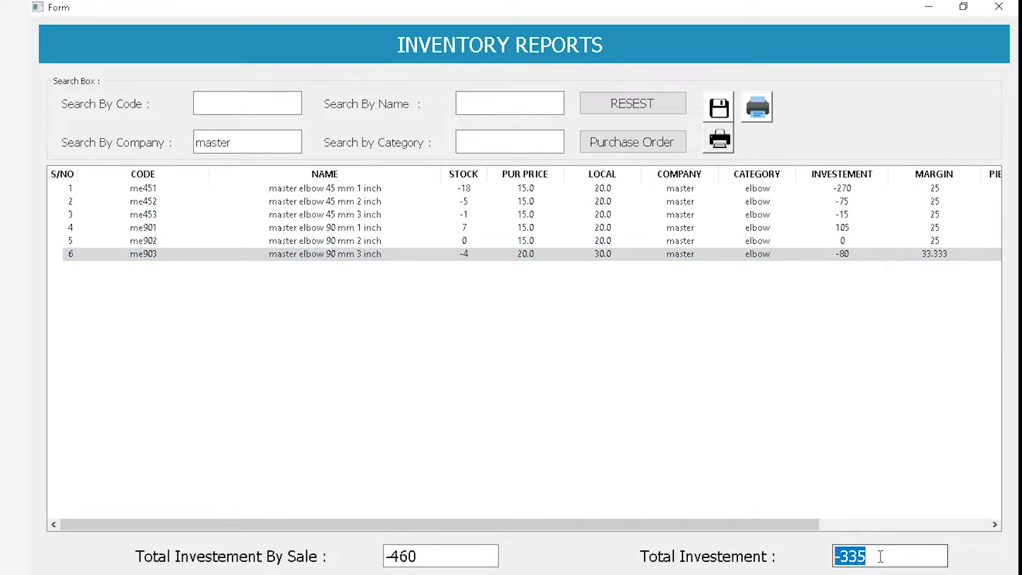
{"action": "left_click_drag", "start_coordinate": [237, 142], "coordinate": [31, 143]}
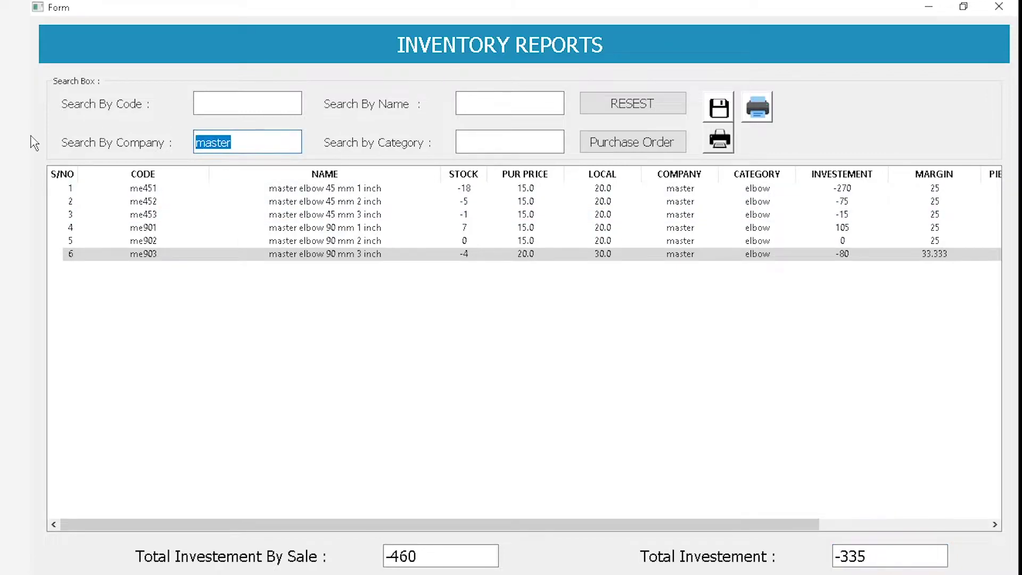
{"action": "left_click_drag", "start_coordinate": [433, 554], "coordinate": [346, 551]}
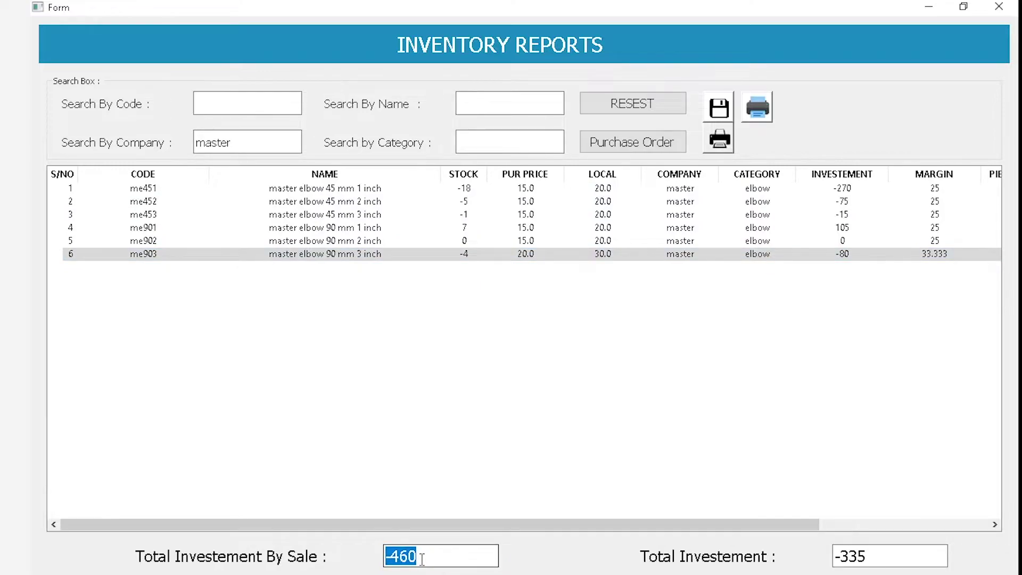
{"action": "double_click", "coordinate": [268, 148]}
{"action": "key", "text": "BackSpace"}
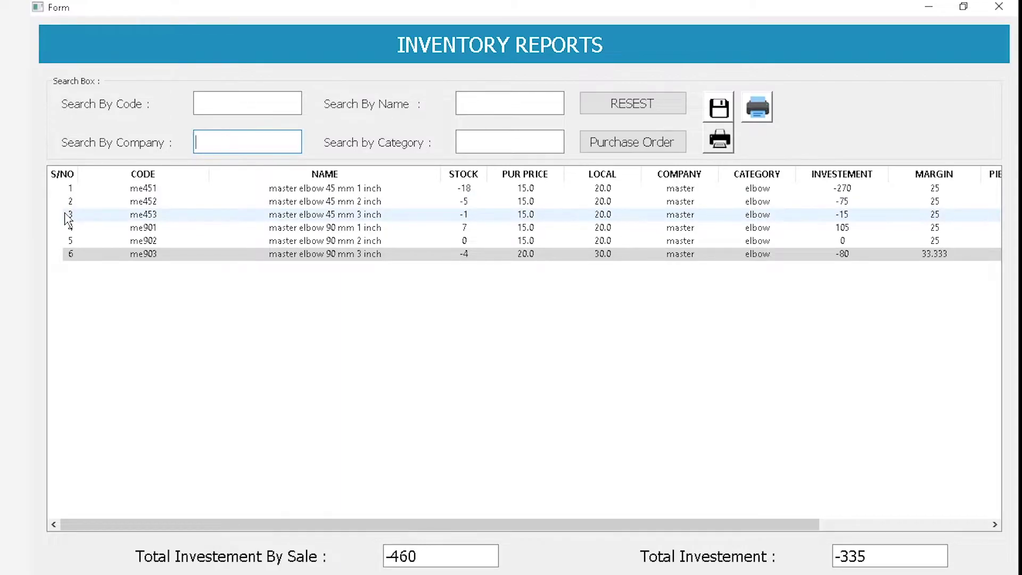
Pause the screen recording and return to the inventory report
{"action": "key", "text": "alt+Tab"}
{"action": "left_click", "coordinate": [762, 320]}
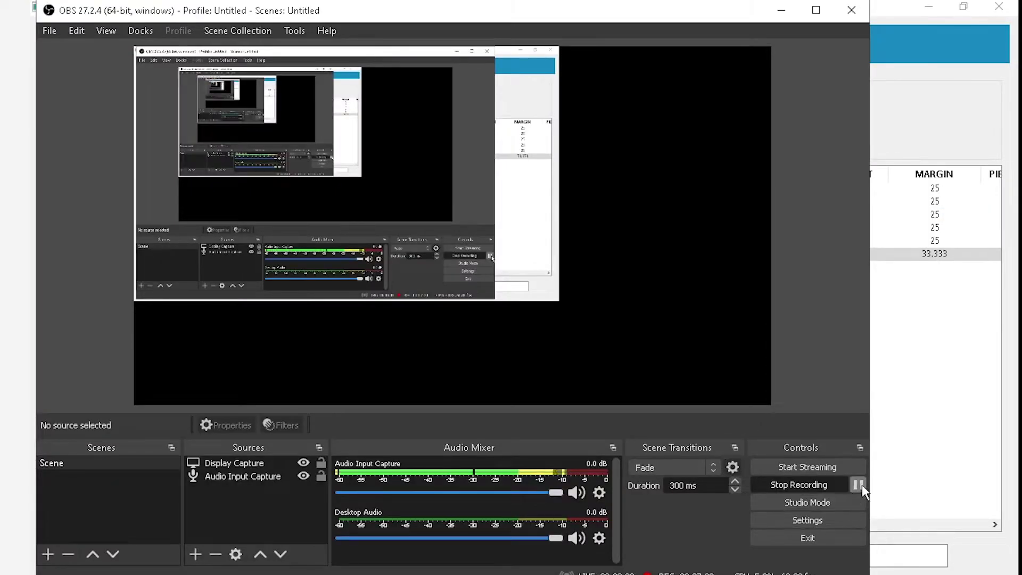
{"action": "left_click", "coordinate": [858, 484]}
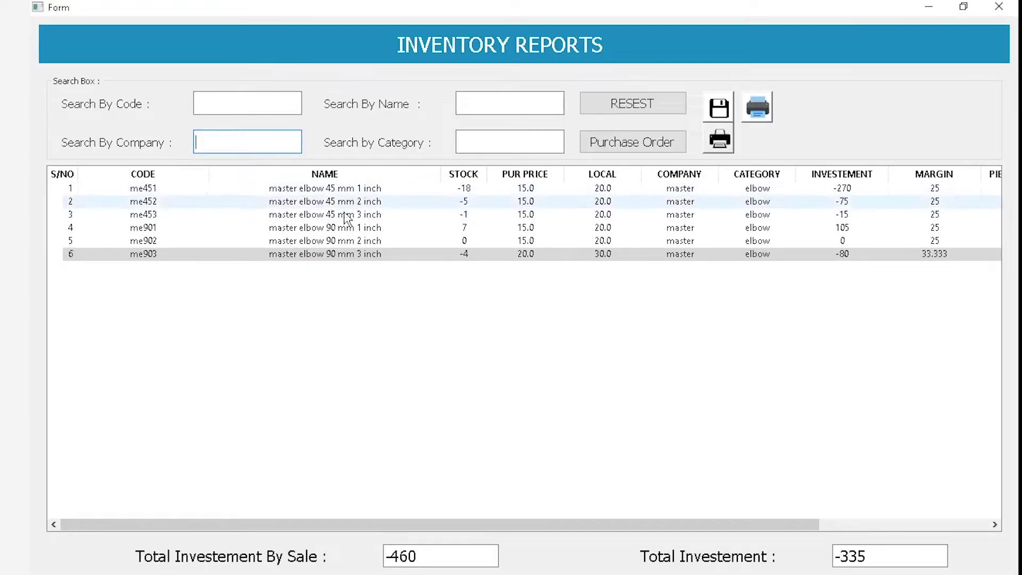
Filter the inventory by category 'elbow', then clear the category filter
{"action": "left_click", "coordinate": [518, 140]}
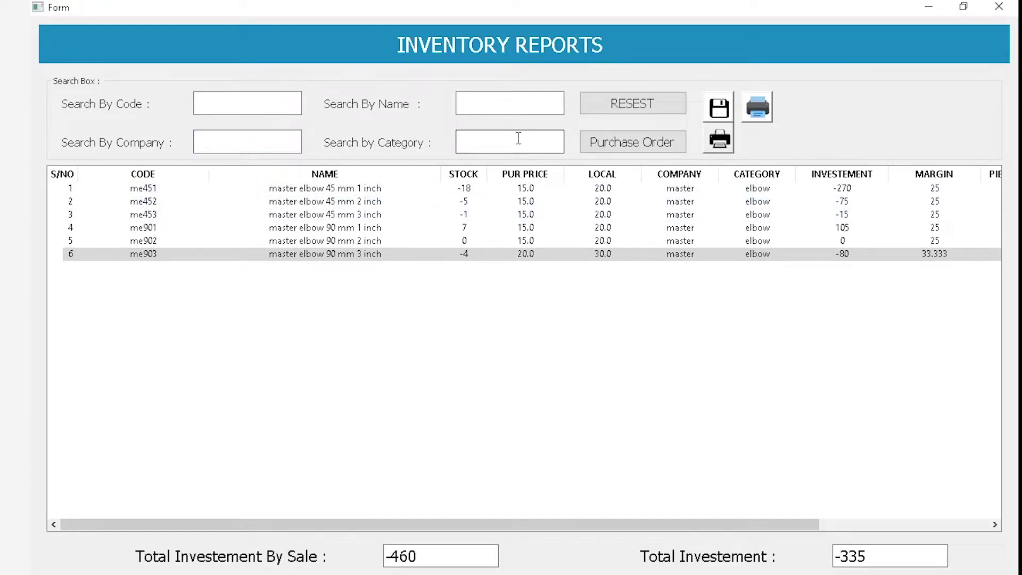
{"action": "type", "text": "el"}
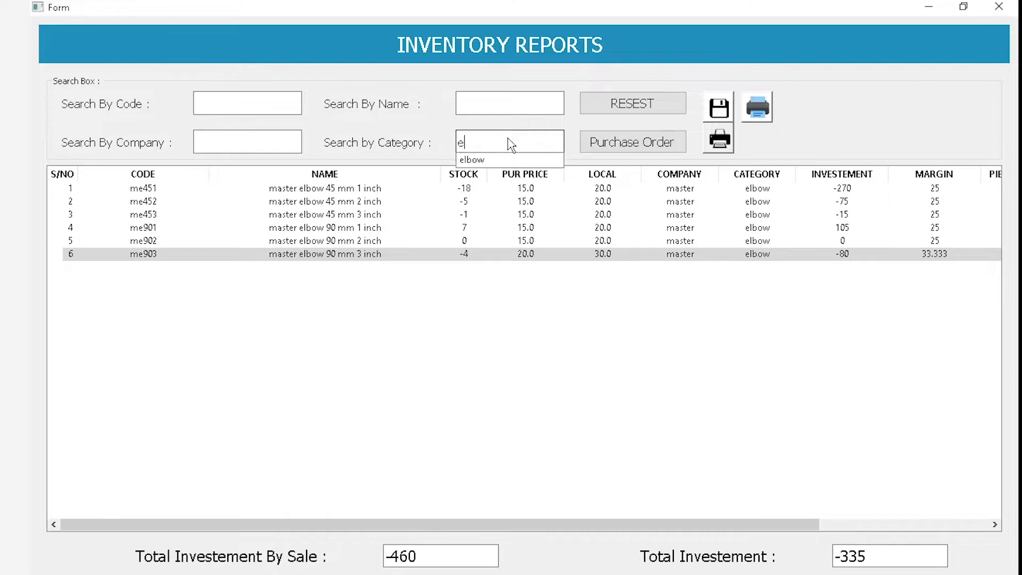
{"action": "key", "text": "Down"}
{"action": "key", "text": "Return"}
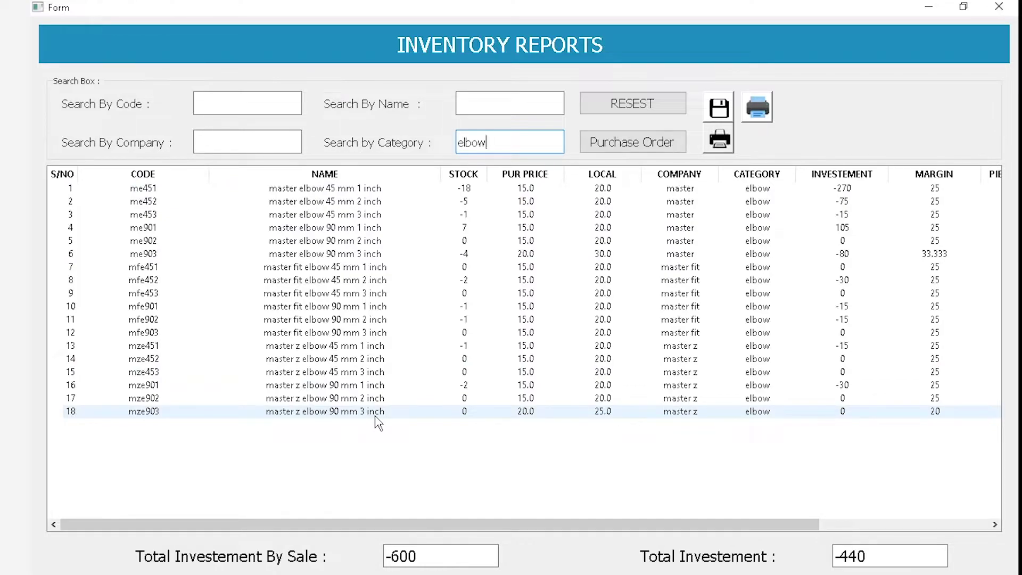
{"action": "key", "text": "ctrl+a"}
{"action": "key", "text": "BackSpace"}
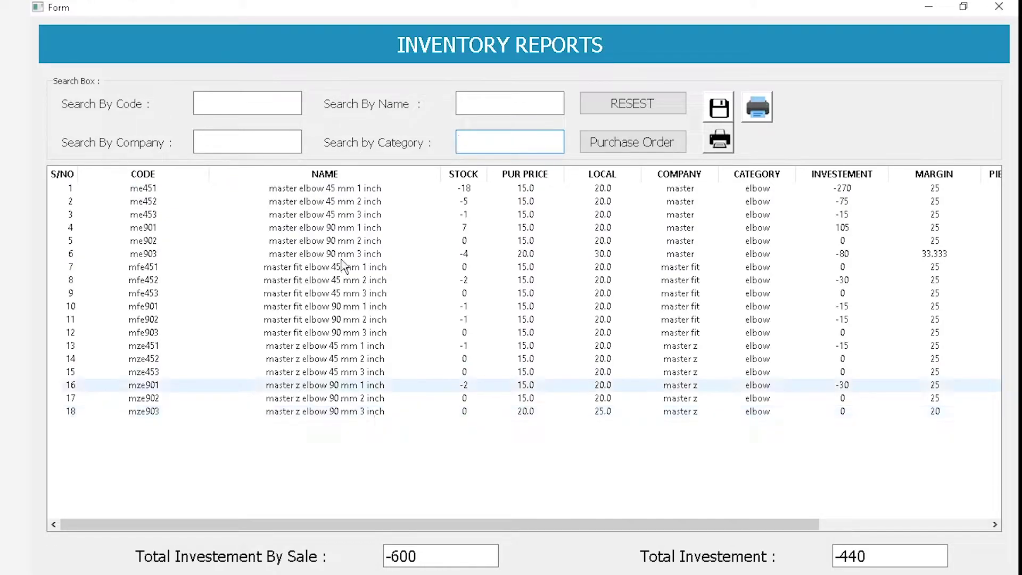
Filter the inventory by product name 'master', then clear the name filter
{"action": "left_click", "coordinate": [288, 138]}
{"action": "left_click", "coordinate": [534, 102]}
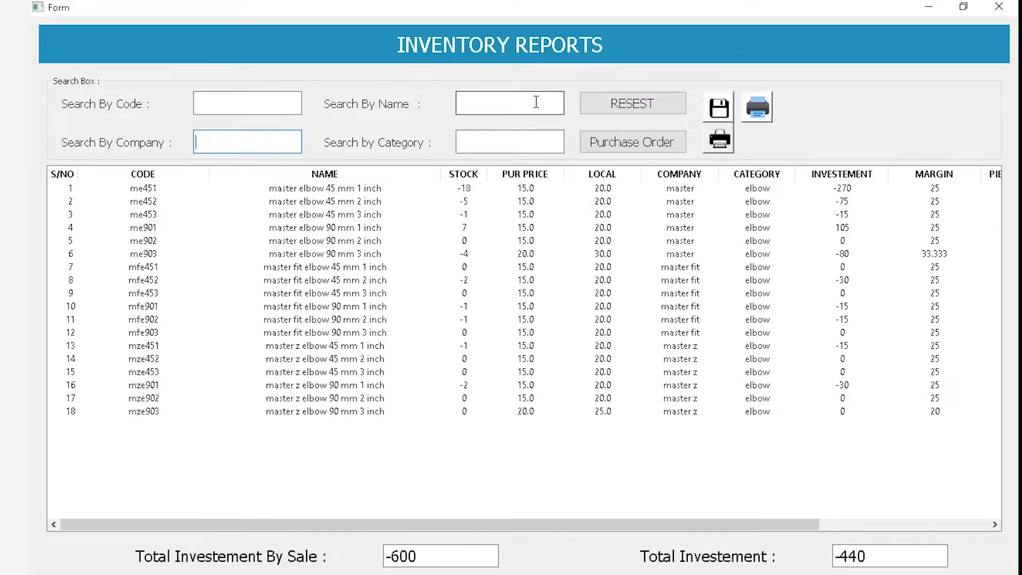
{"action": "type", "text": "s"}
{"action": "key", "text": "BackSpace"}
{"action": "type", "text": "master"}
{"action": "double_click", "coordinate": [549, 110]}
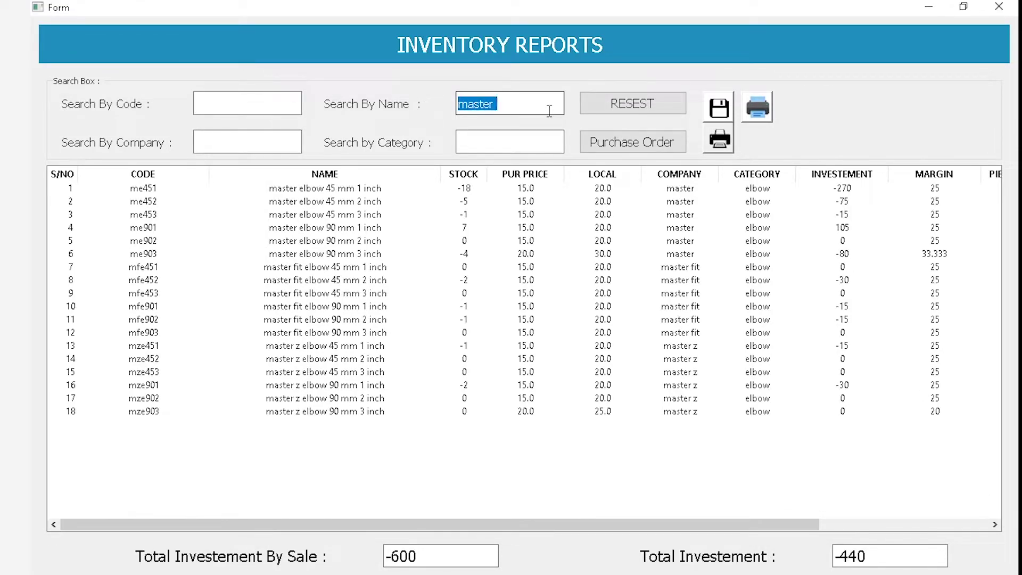
{"action": "key", "text": "BackSpace"}
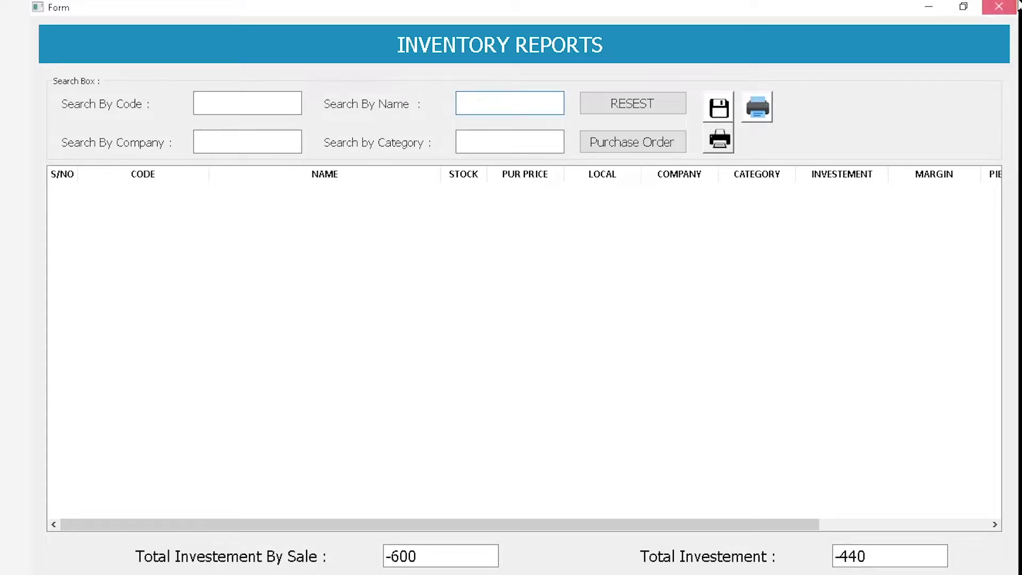
Close and reopen Reports > Inventory Reports to show every product unfiltered
{"action": "left_click", "coordinate": [998, 7]}
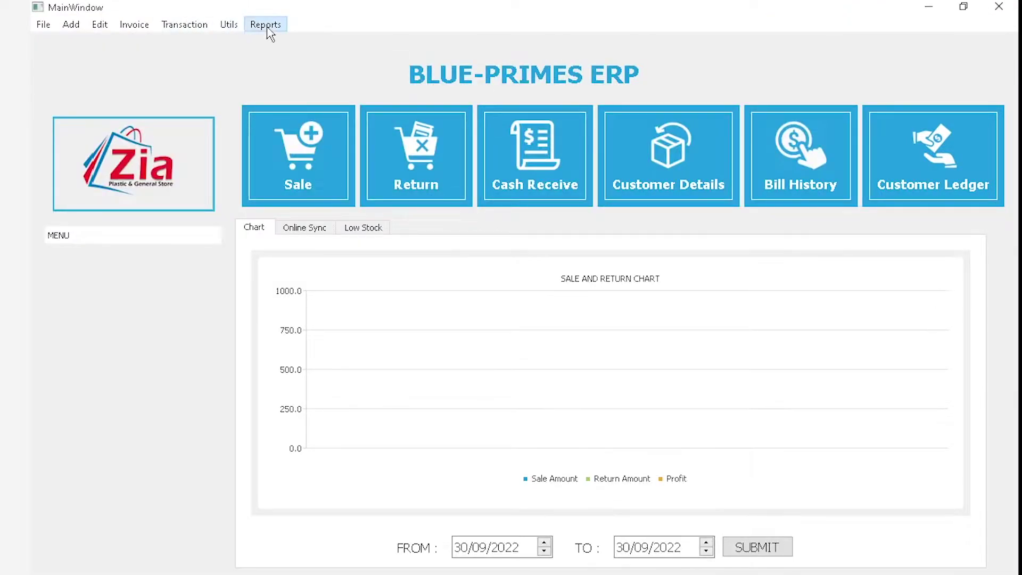
{"action": "left_click", "coordinate": [265, 24]}
{"action": "left_click", "coordinate": [298, 107]}
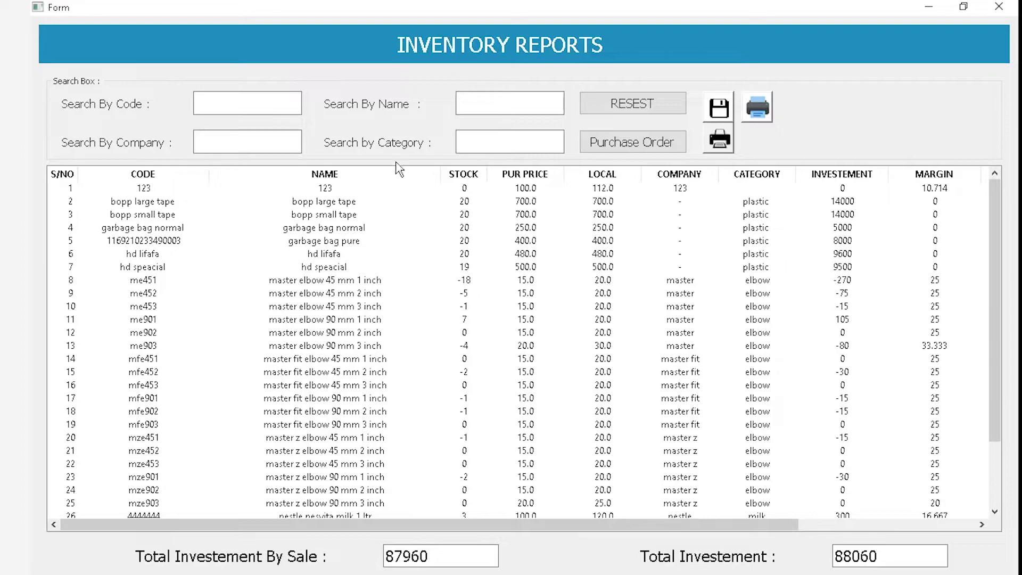
{"action": "left_click", "coordinate": [243, 145]}
Print the unfiltered stock report to report_stock.pdf, review it in Foxit, and close it
{"action": "left_click", "coordinate": [719, 139]}
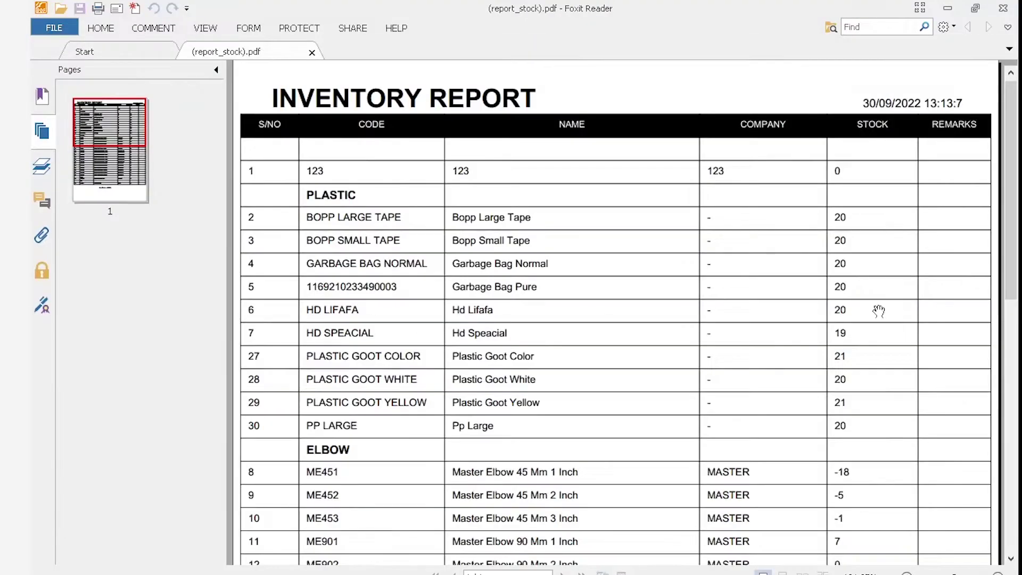
{"action": "scroll", "coordinate": [810, 322], "scroll_direction": "down", "scroll_amount": 3}
{"action": "scroll", "coordinate": [878, 311], "scroll_direction": "up", "scroll_amount": 5}
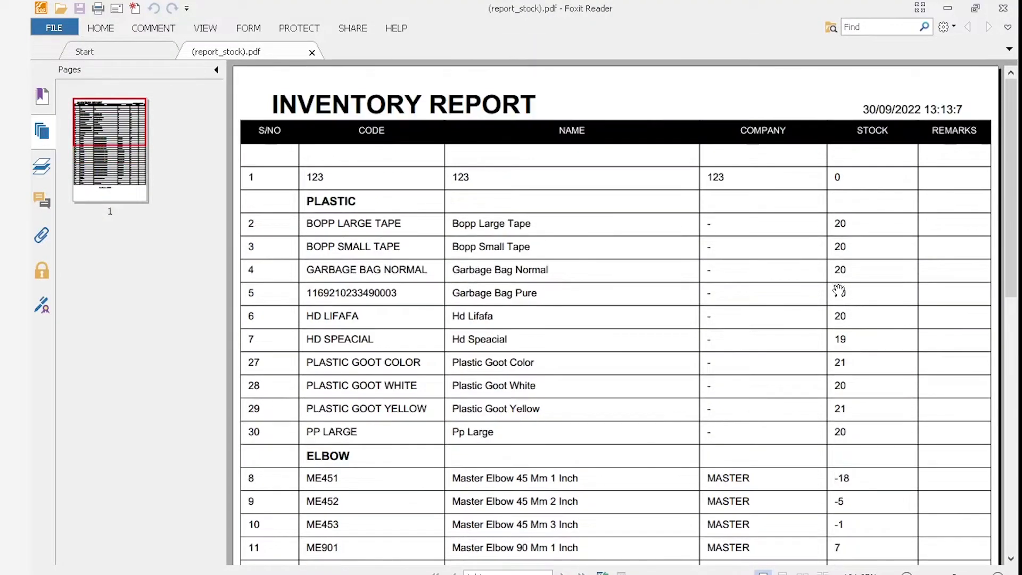
{"action": "left_click", "coordinate": [1003, 8]}
{"action": "left_click", "coordinate": [222, 141]}
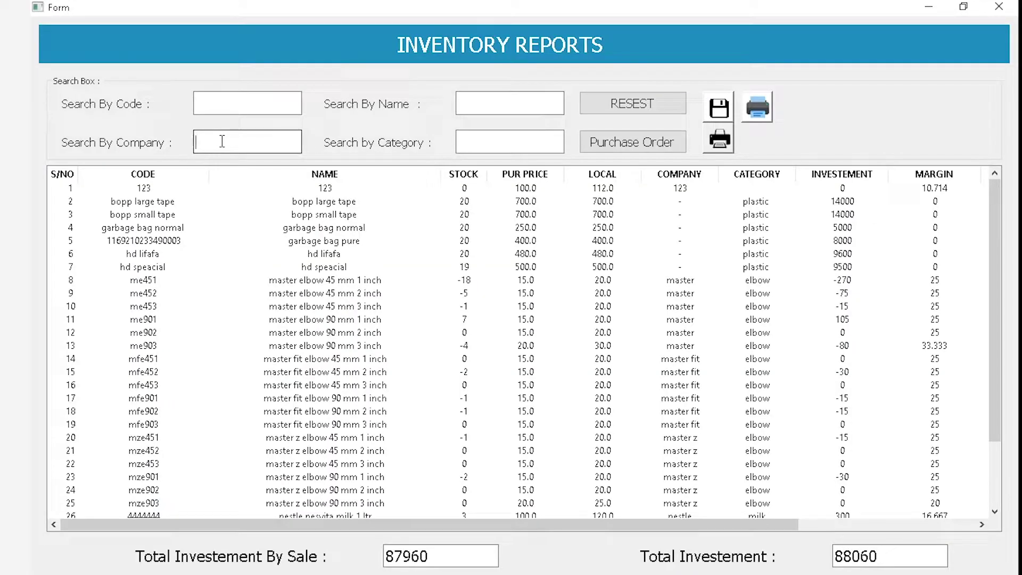
Filter by company 'master z' and generate its stock report PDF, net total -45
{"action": "type", "text": "master z"}
{"action": "key", "text": "Return"}
{"action": "left_click", "coordinate": [758, 118]}
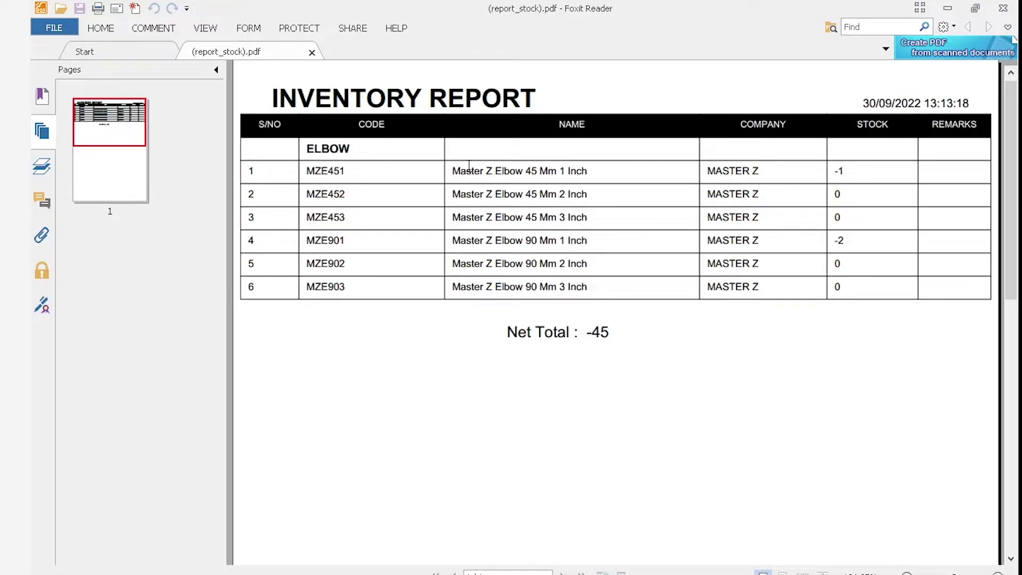
Close the stock PDF, clear the 'master z' company filter, and close Inventory Reports
{"action": "left_click", "coordinate": [1003, 8]}
{"action": "left_click_drag", "start_coordinate": [235, 143], "coordinate": [136, 155]}
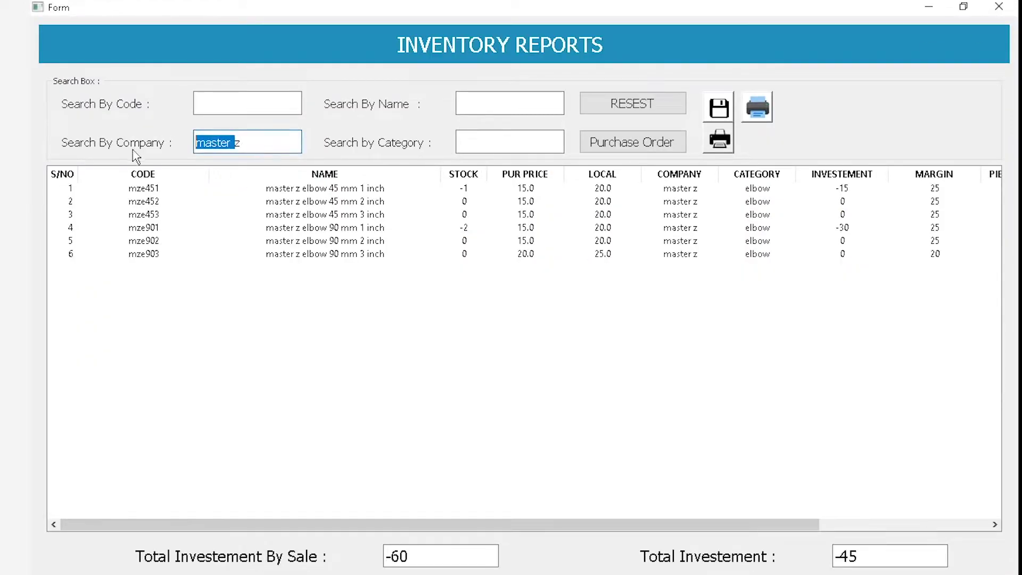
{"action": "left_click_drag", "start_coordinate": [196, 143], "coordinate": [829, 120]}
{"action": "key", "text": "BackSpace"}
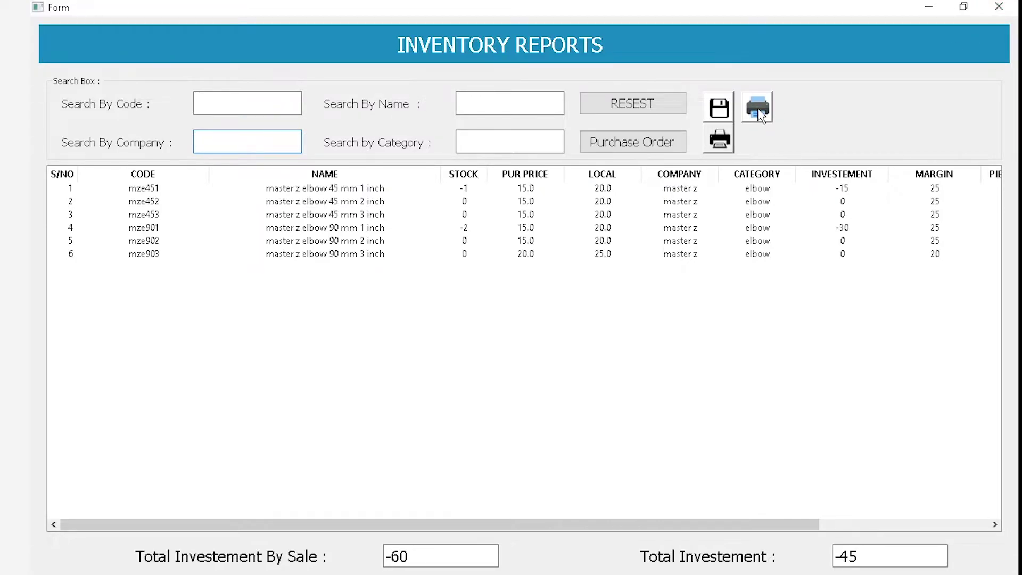
{"action": "left_click", "coordinate": [998, 7]}
{"action": "left_click", "coordinate": [255, 25]}
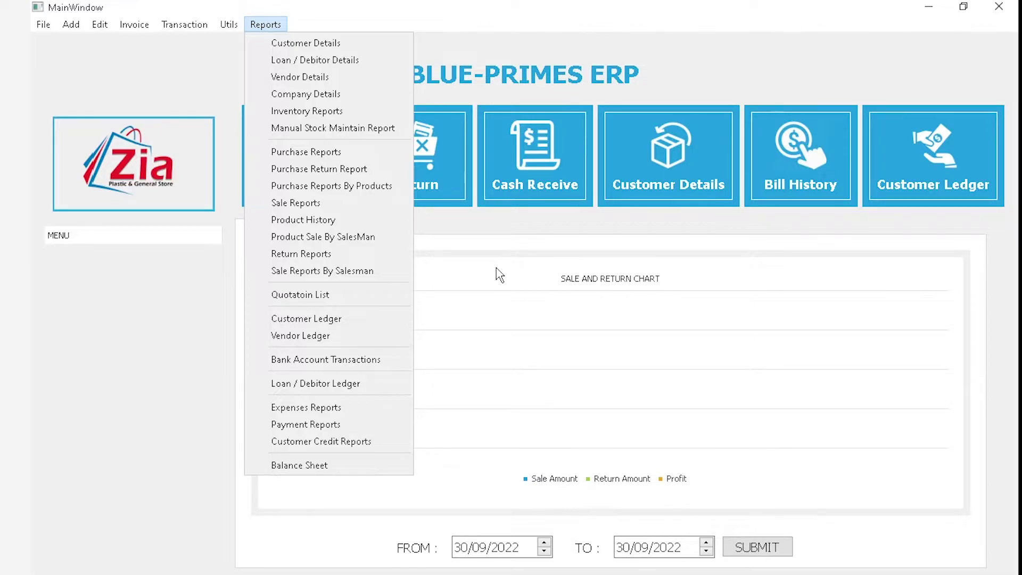
Open Invoice > Manual Stock Maintain and load Bopp Small Tape into the form
{"action": "mouse_move", "coordinate": [133, 25]}
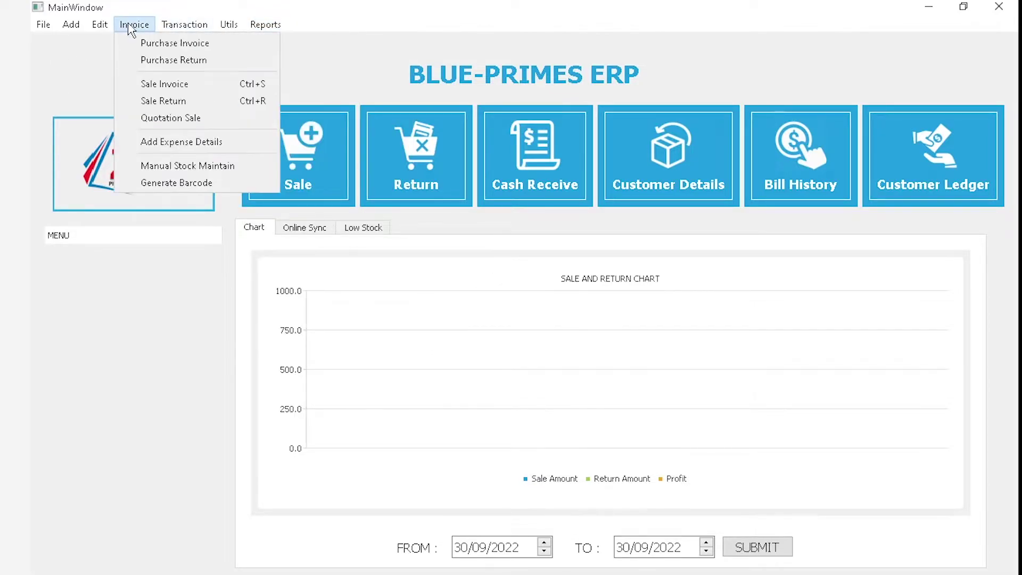
{"action": "left_click", "coordinate": [178, 165]}
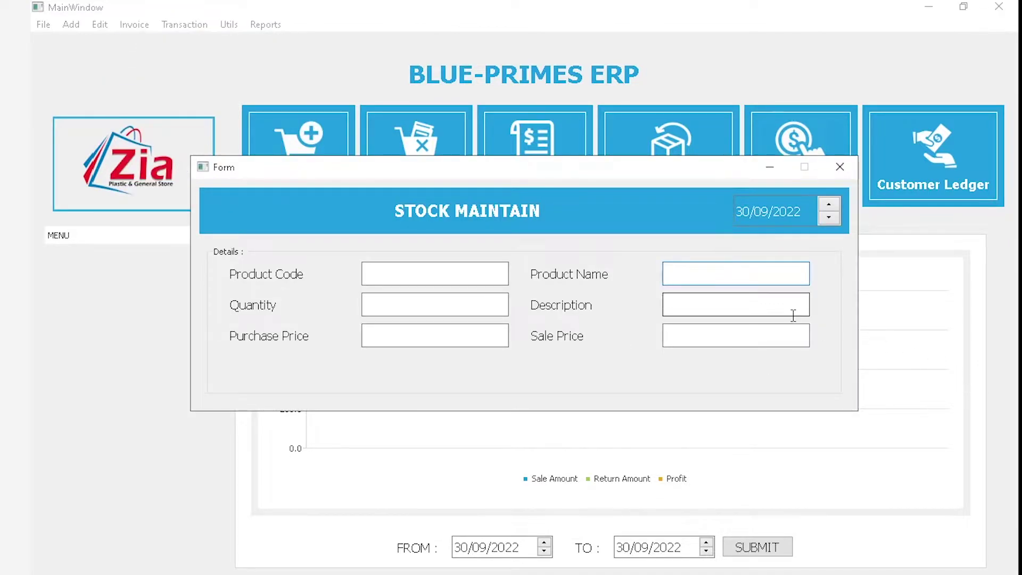
{"action": "type", "text": "s"}
{"action": "key", "text": "Down"}
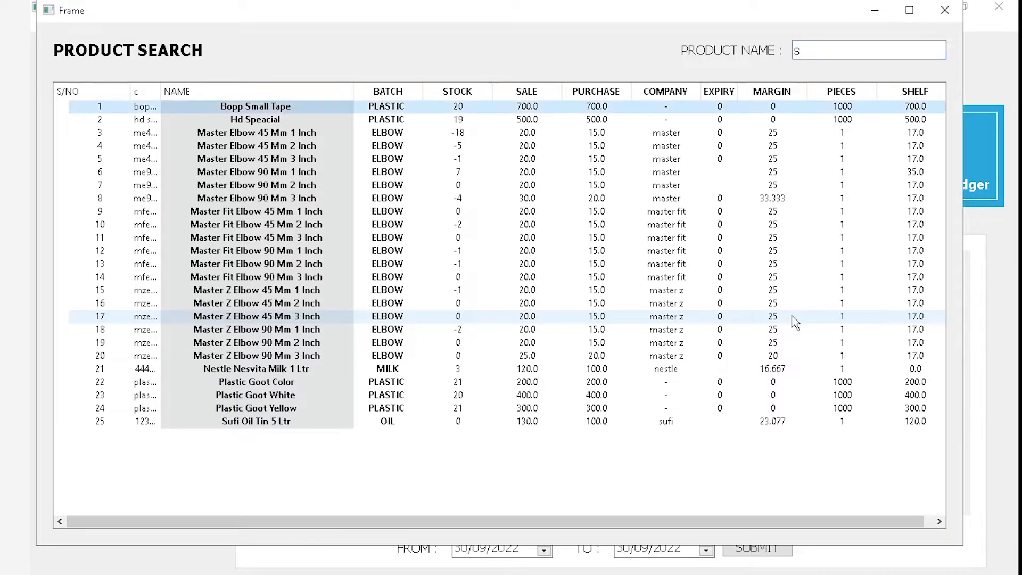
{"action": "key", "text": "Return"}
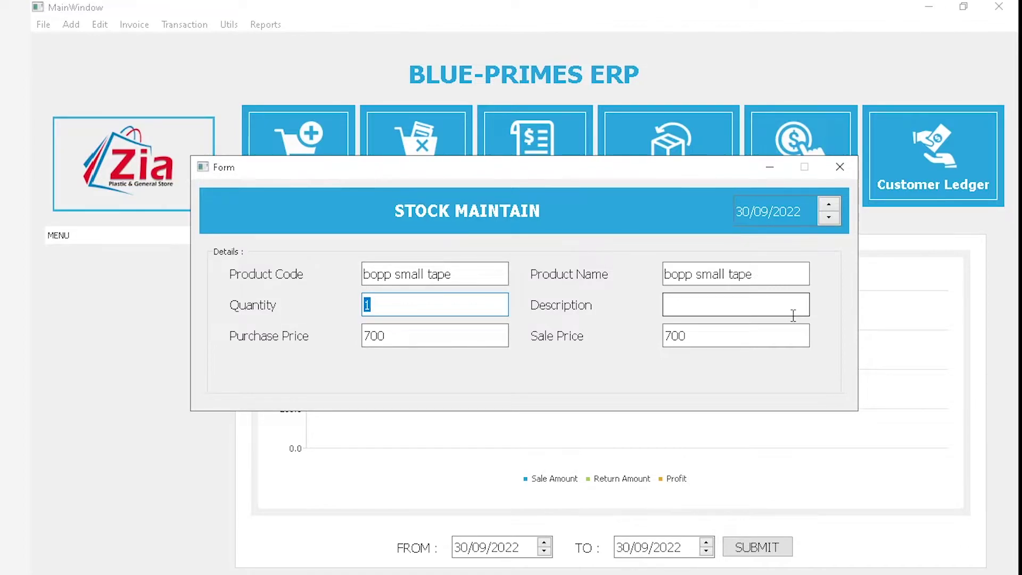
Enter quantity -1 with description 'toot gai' and save the adjustment
{"action": "type", "text": "-1"}
{"action": "left_click", "coordinate": [793, 314]}
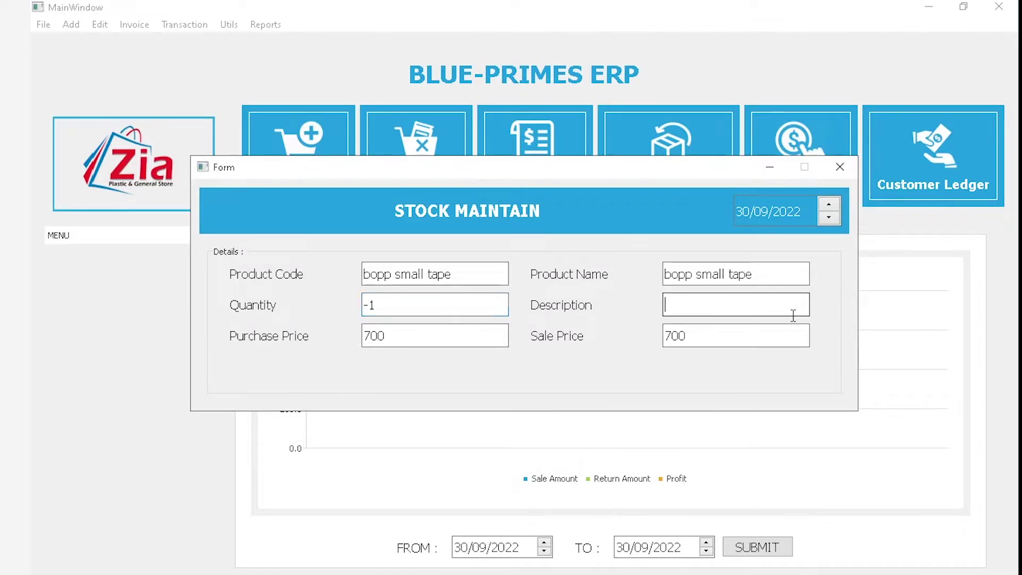
{"action": "type", "text": "rb"}
{"action": "key", "text": "BackSpace"}
{"action": "key", "text": "BackSpace"}
{"action": "type", "text": "broken"}
{"action": "key", "text": "ctrl+a"}
{"action": "key", "text": "BackSpace"}
{"action": "type", "text": "toot gai"}
{"action": "left_click", "coordinate": [748, 276]}
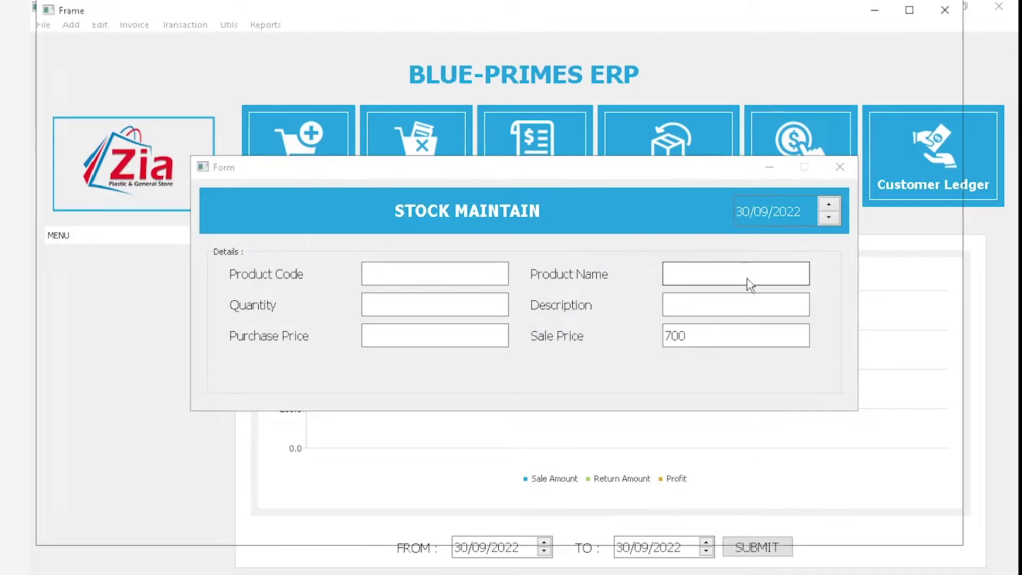
Load Master Elbow 90 Mm 1 Inch (me901) into the Stock Maintain form
{"action": "type", "text": "bop"}
{"action": "key", "text": "Down"}
{"action": "key", "text": "Down"}
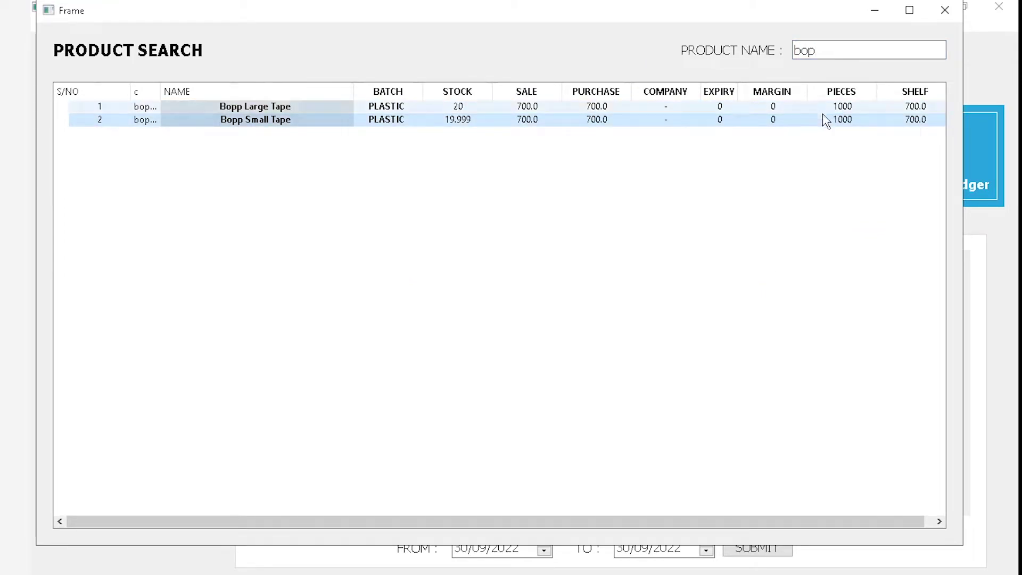
{"action": "left_click_drag", "start_coordinate": [842, 50], "coordinate": [680, 41]}
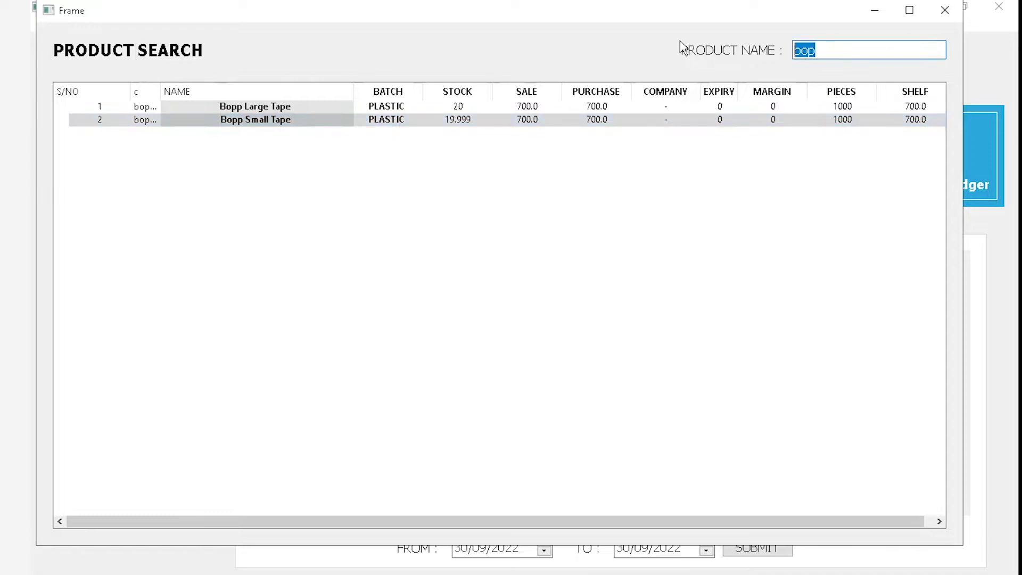
{"action": "key", "text": "Escape"}
{"action": "type", "text": "a"}
{"action": "key", "text": "Down"}
{"action": "key", "text": "Down"}
{"action": "key", "text": "Down"}
{"action": "key", "text": "Down"}
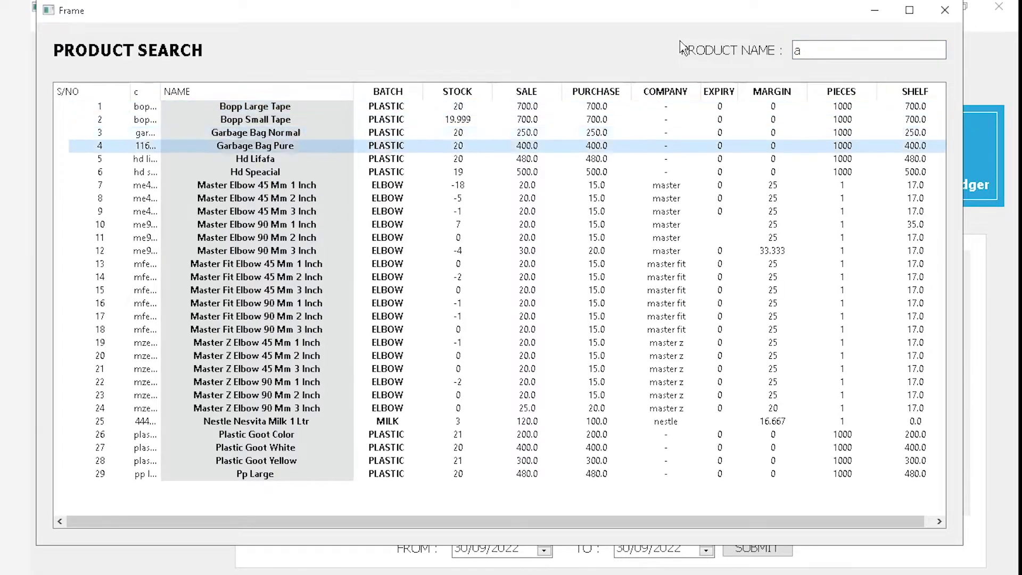
{"action": "key", "text": "Down"}
{"action": "key", "text": "Down"}
{"action": "key", "text": "Down"}
{"action": "key", "text": "Down"}
{"action": "key", "text": "Down"}
{"action": "key", "text": "Down"}
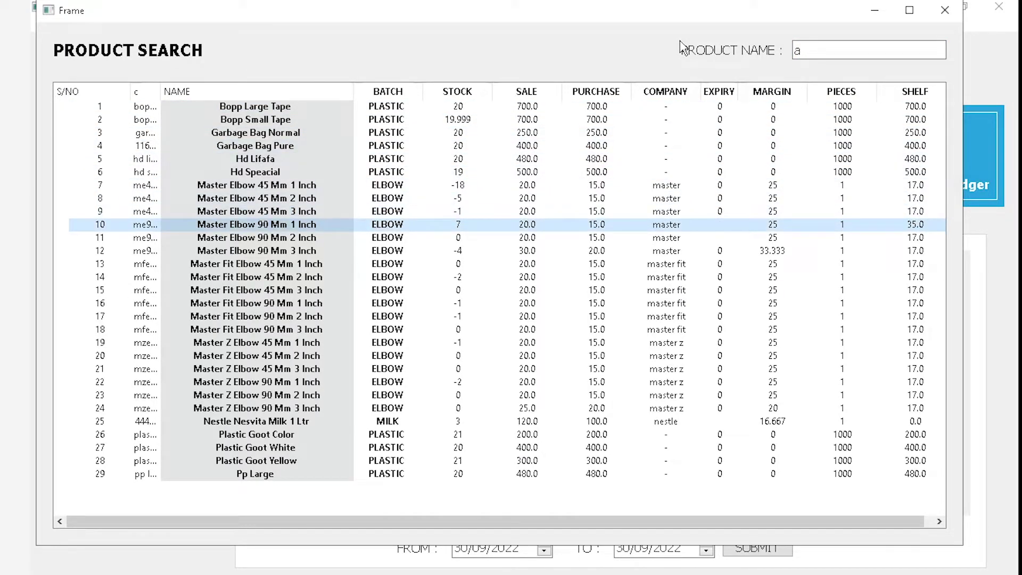
{"action": "key", "text": "Return"}
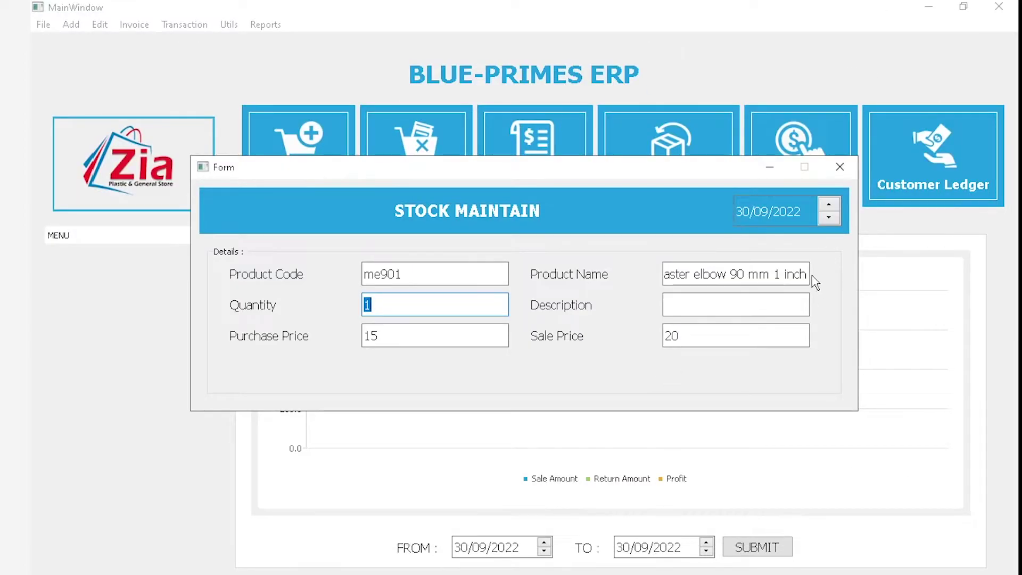
{"action": "key", "text": "BackSpace"}
{"action": "key", "text": "Down"}
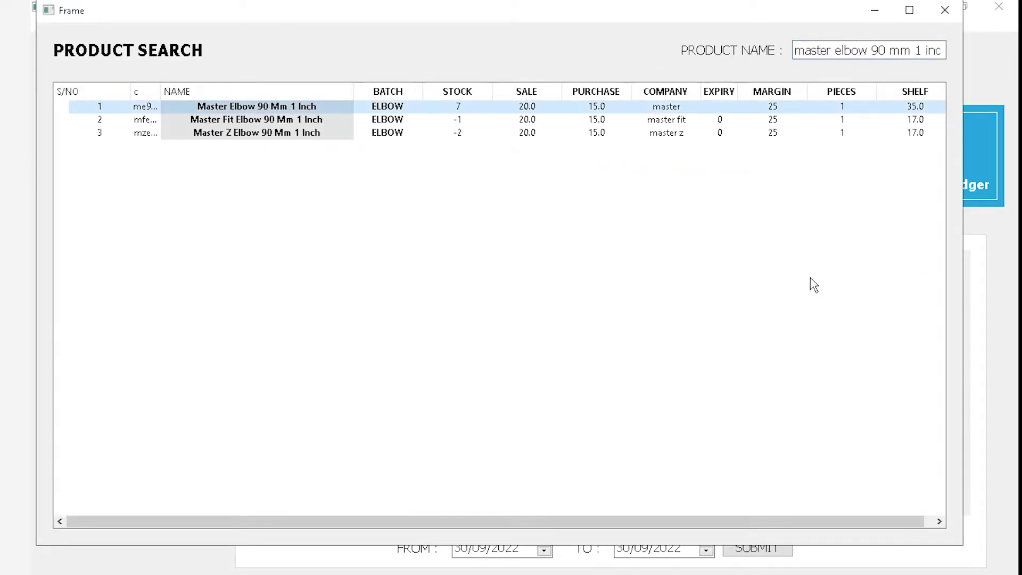
{"action": "key", "text": "Return"}
Enter quantity -1 with description 'toot ga' and save the adjustment
{"action": "type", "text": "-1"}
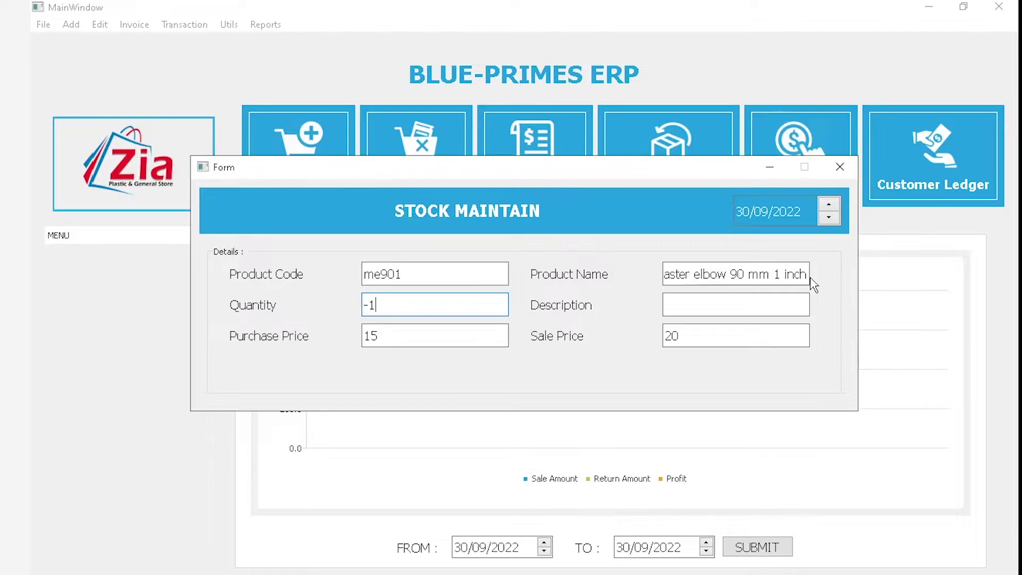
{"action": "triple_click", "coordinate": [783, 274]}
{"action": "key", "text": "Tab"}
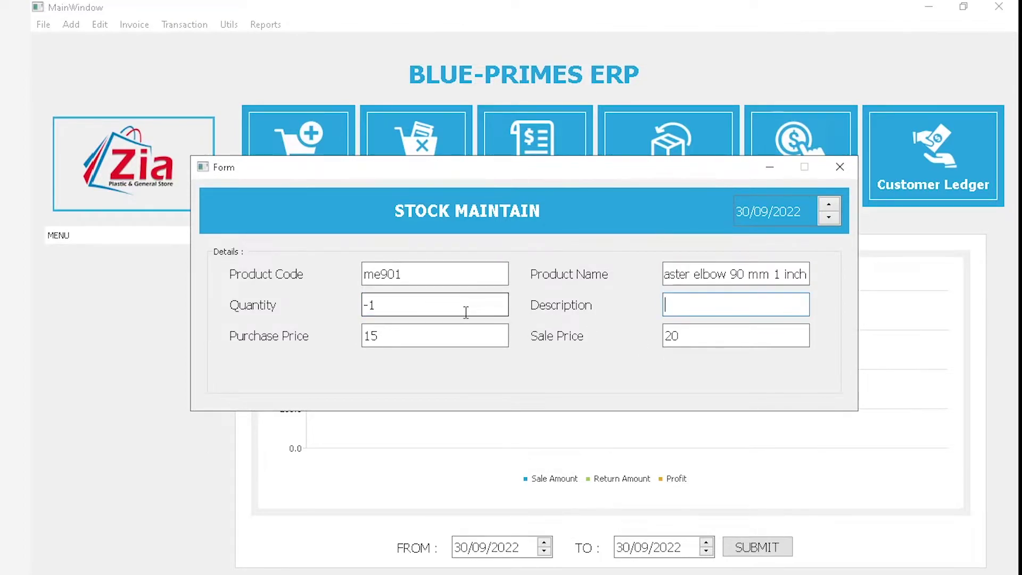
{"action": "type", "text": "toot ga"}
{"action": "key", "text": "Return"}
Close the product search window and the Stock Maintain form
{"action": "left_click", "coordinate": [677, 277]}
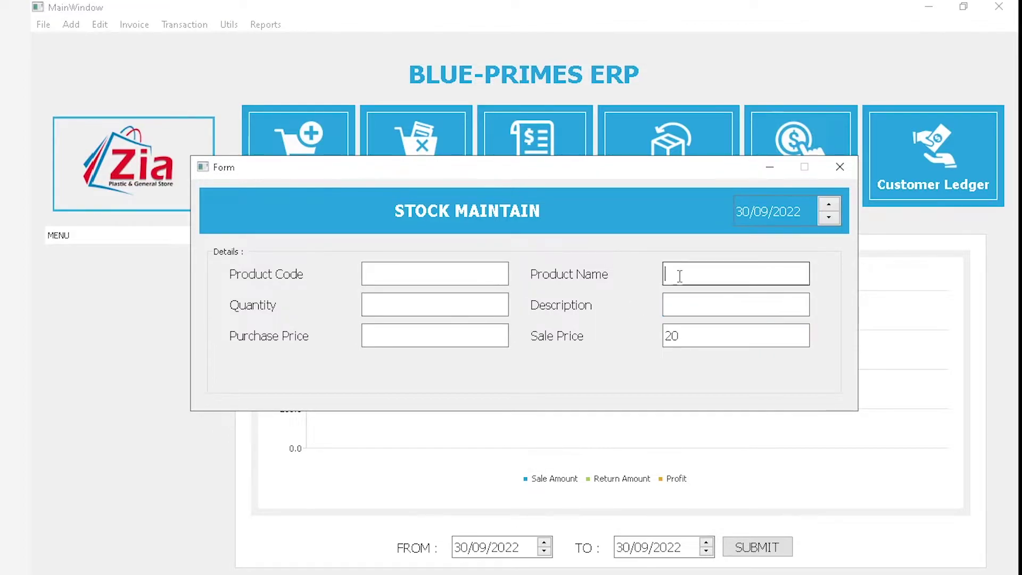
{"action": "key", "text": "alt+Tab"}
{"action": "left_click", "coordinate": [476, 107]}
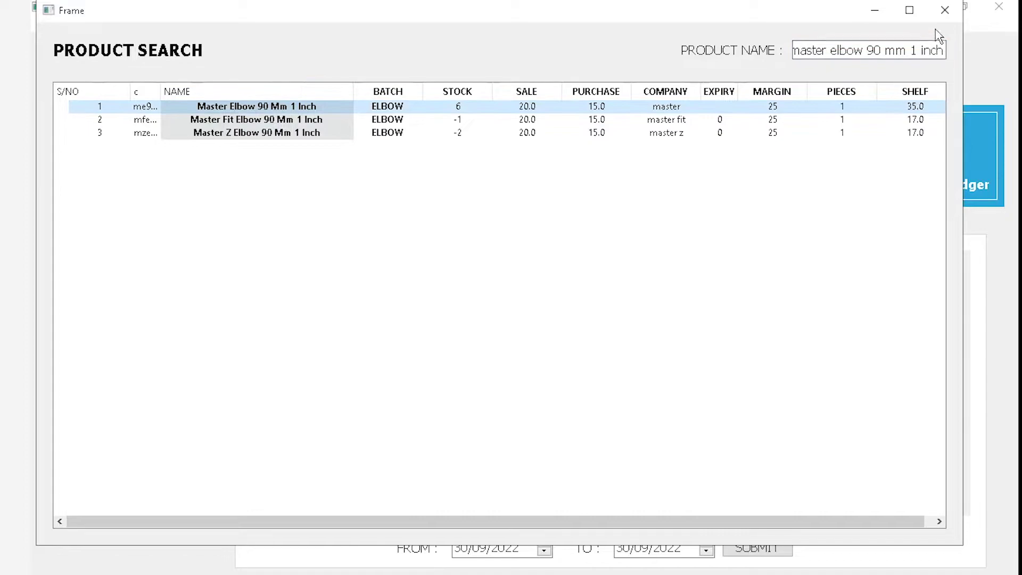
{"action": "left_click", "coordinate": [945, 9]}
{"action": "left_click", "coordinate": [839, 166]}
{"action": "left_click", "coordinate": [265, 24]}
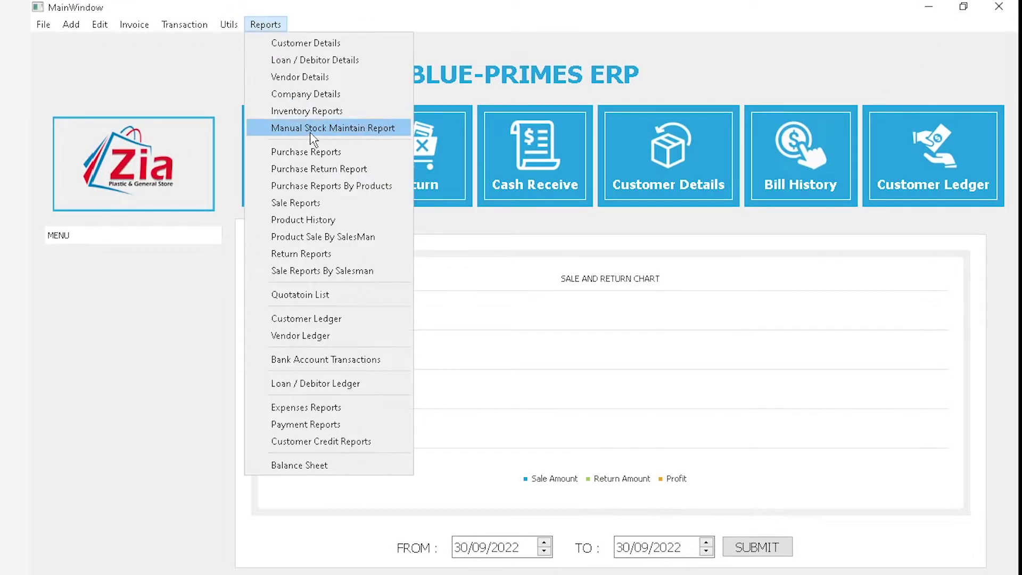
{"action": "left_click", "coordinate": [309, 131]}
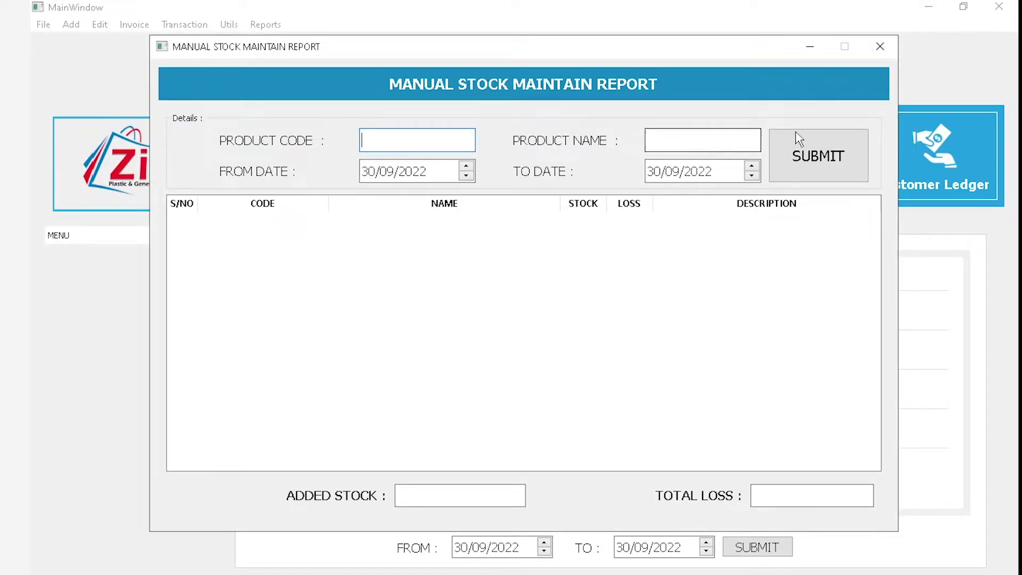
{"action": "left_click", "coordinate": [798, 180]}
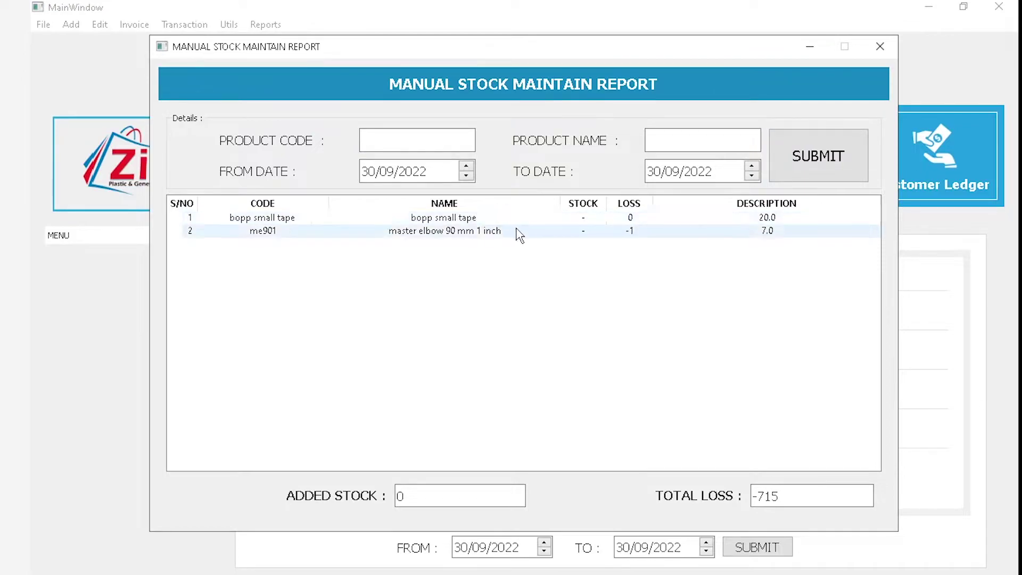
{"action": "left_click", "coordinate": [647, 222]}
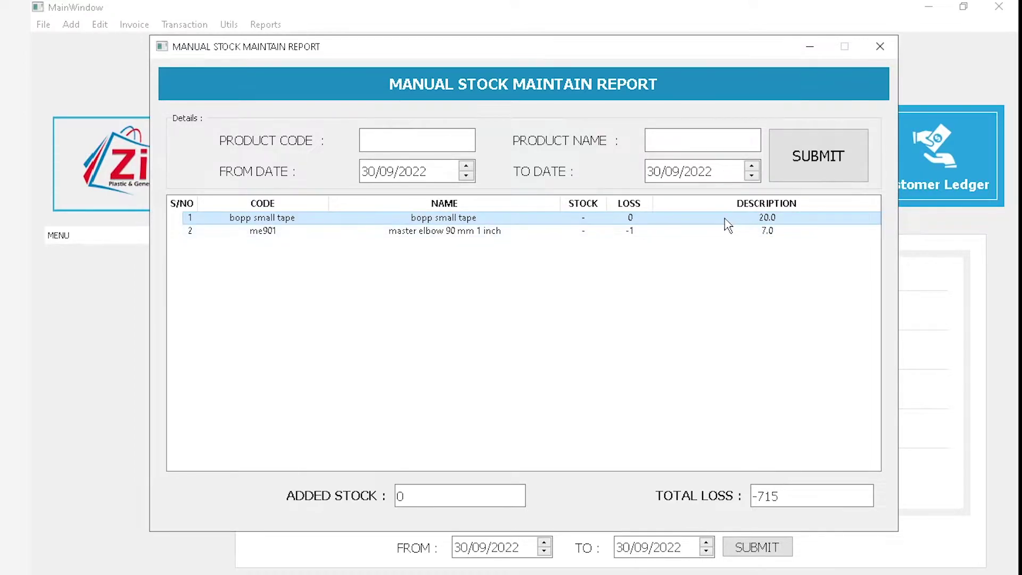
{"action": "left_click", "coordinate": [654, 231]}
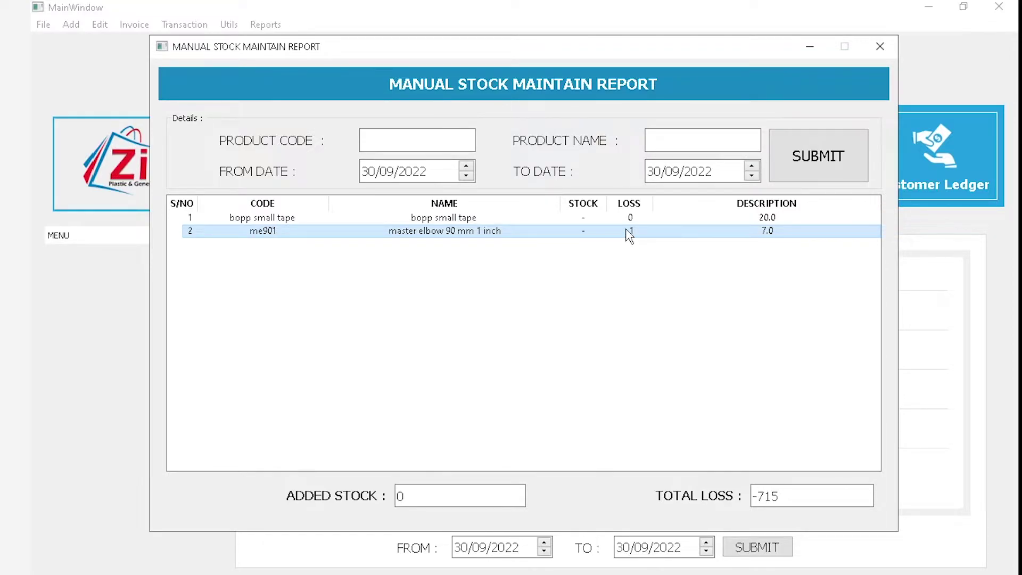
{"action": "left_click", "coordinate": [696, 143]}
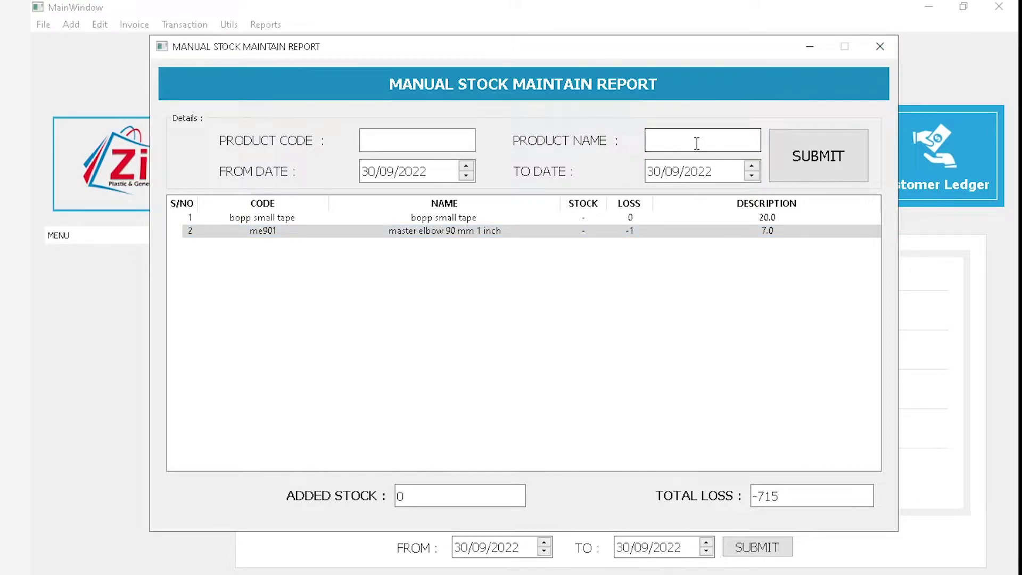
{"action": "type", "text": "s"}
{"action": "left_click", "coordinate": [908, 20]}
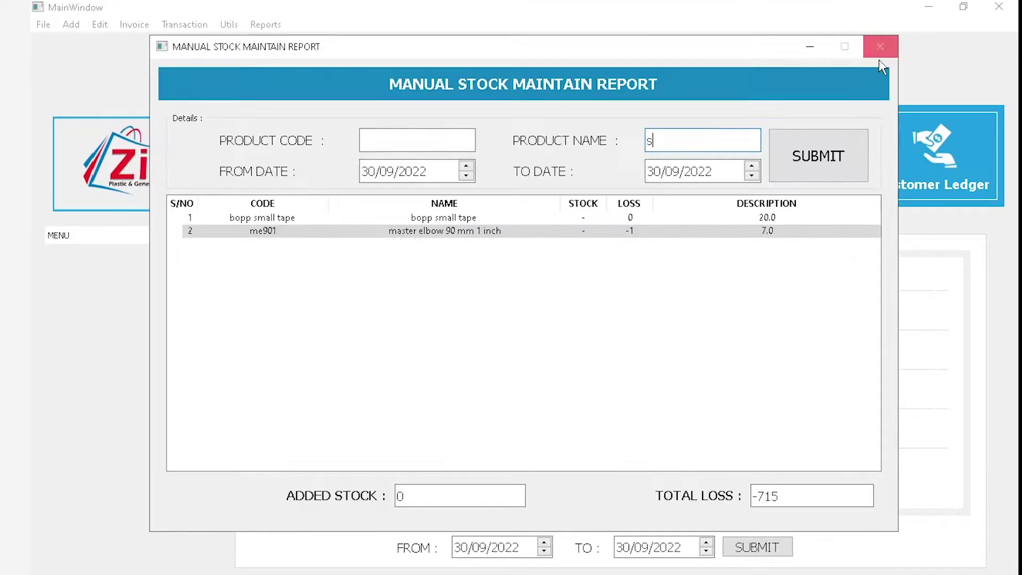
{"action": "left_click", "coordinate": [879, 49]}
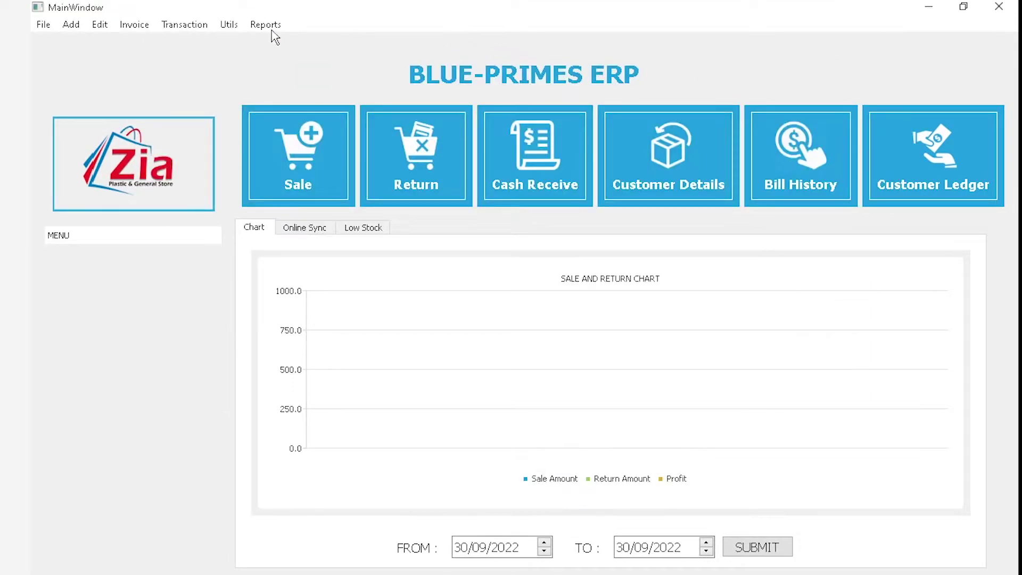
Open the Reports menu to show the list of available reports
{"action": "left_click", "coordinate": [265, 25]}
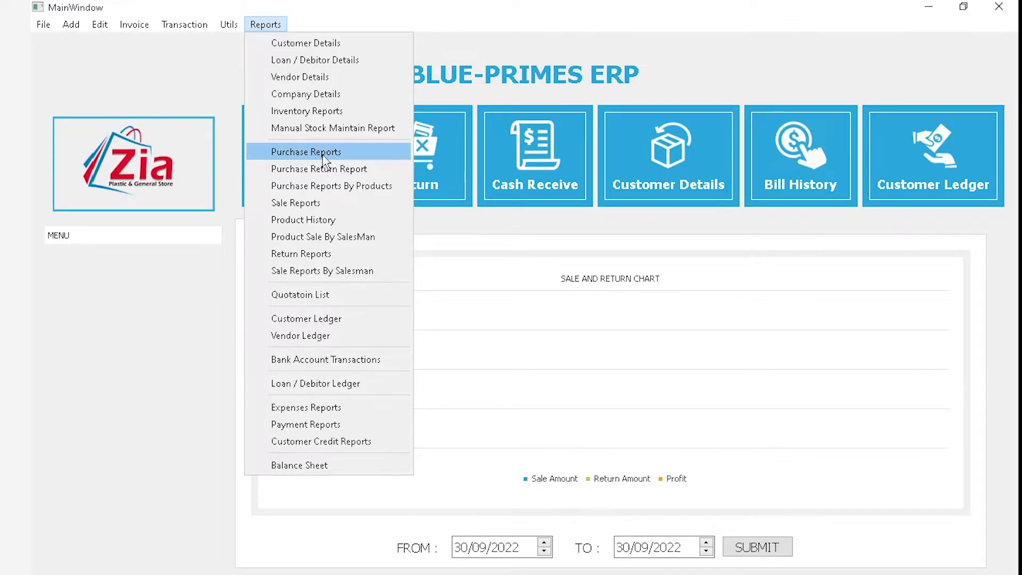
{"action": "mouse_move", "coordinate": [134, 24]}
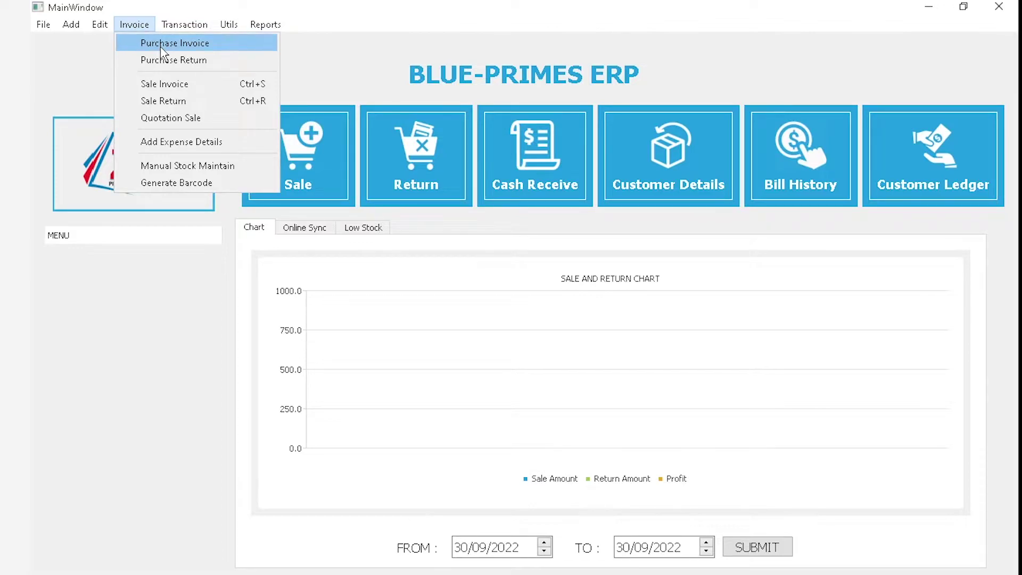
Open the Purchase Report and list purchases from 01/09/2022 to 30/09/2022
{"action": "mouse_move", "coordinate": [264, 26]}
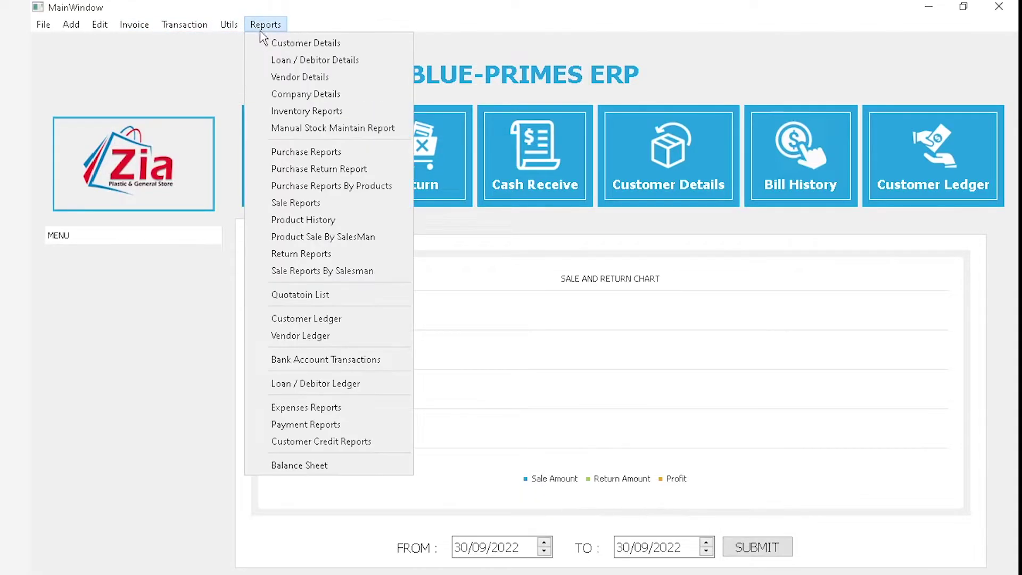
{"action": "left_click", "coordinate": [325, 153]}
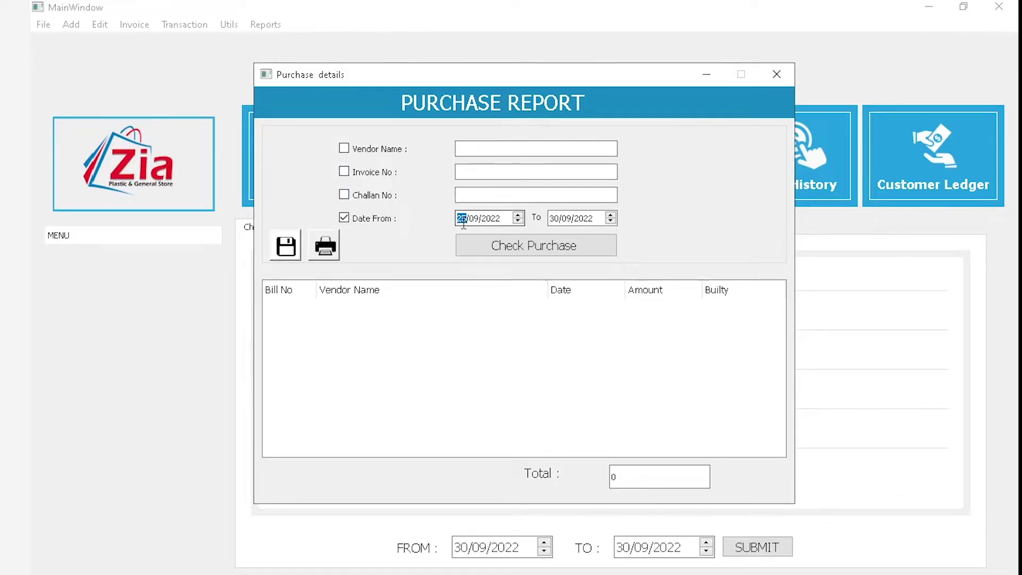
{"action": "type", "text": "01"}
{"action": "left_click", "coordinate": [562, 249]}
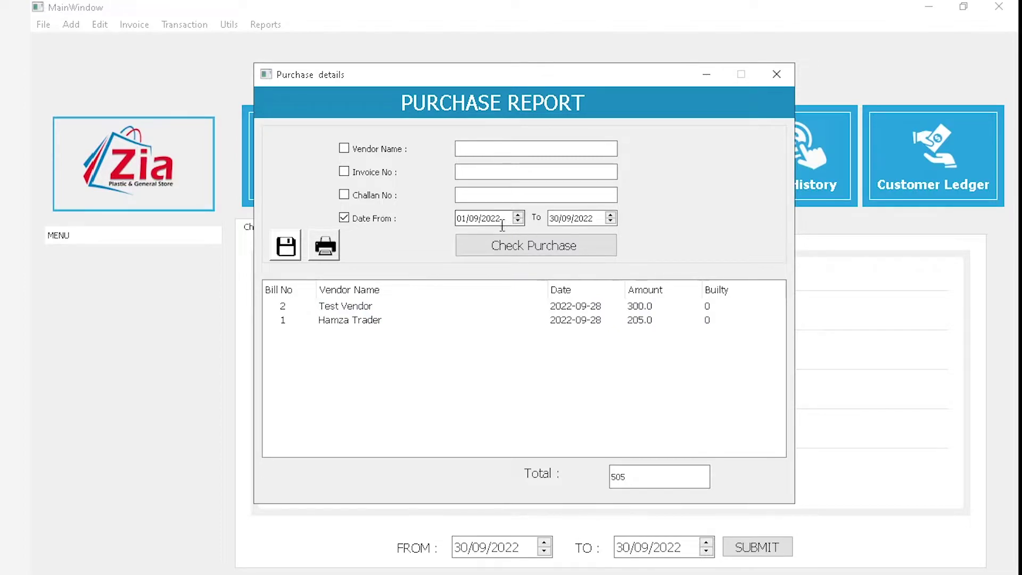
Set the date range to 28/09/2022–28/09/2022 and check purchases, totalling 505
{"action": "left_click", "coordinate": [466, 217]}
{"action": "type", "text": "28"}
{"action": "key", "text": "Tab"}
{"action": "key", "text": "Tab"}
{"action": "type", "text": "28"}
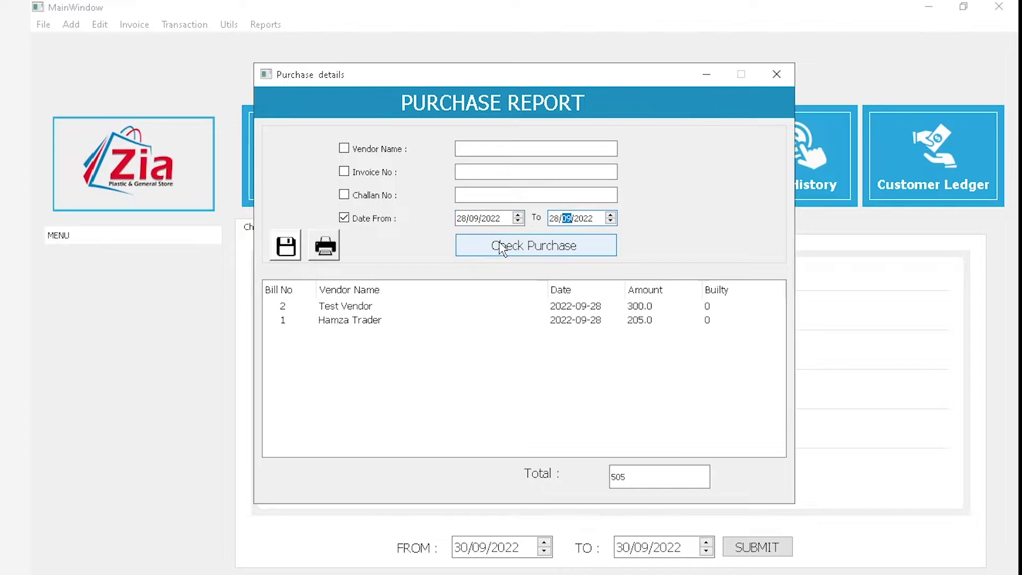
{"action": "left_click", "coordinate": [501, 248]}
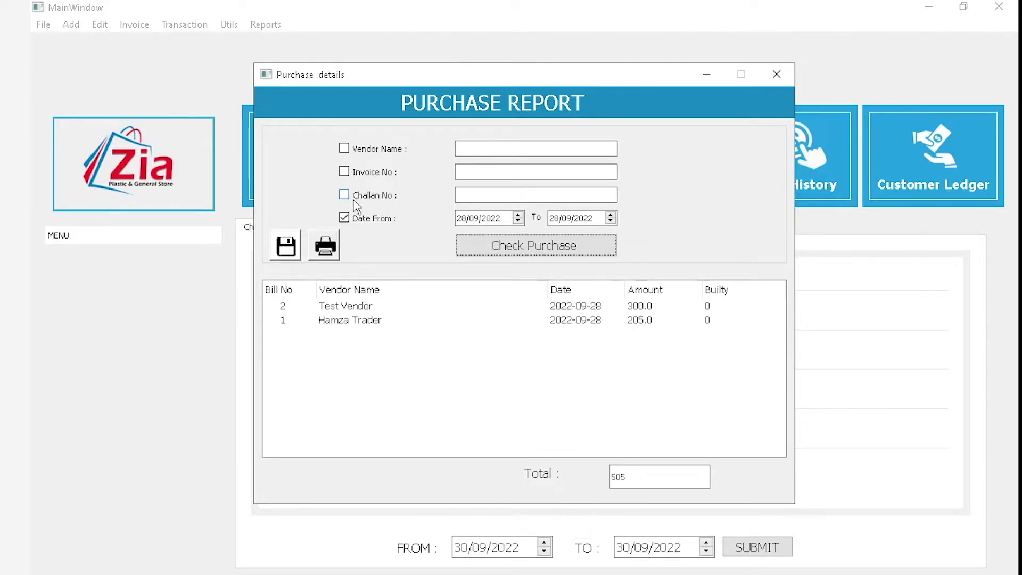
Enable the challan number filter, briefly open and close a new purchase invoice form
{"action": "left_click", "coordinate": [356, 200]}
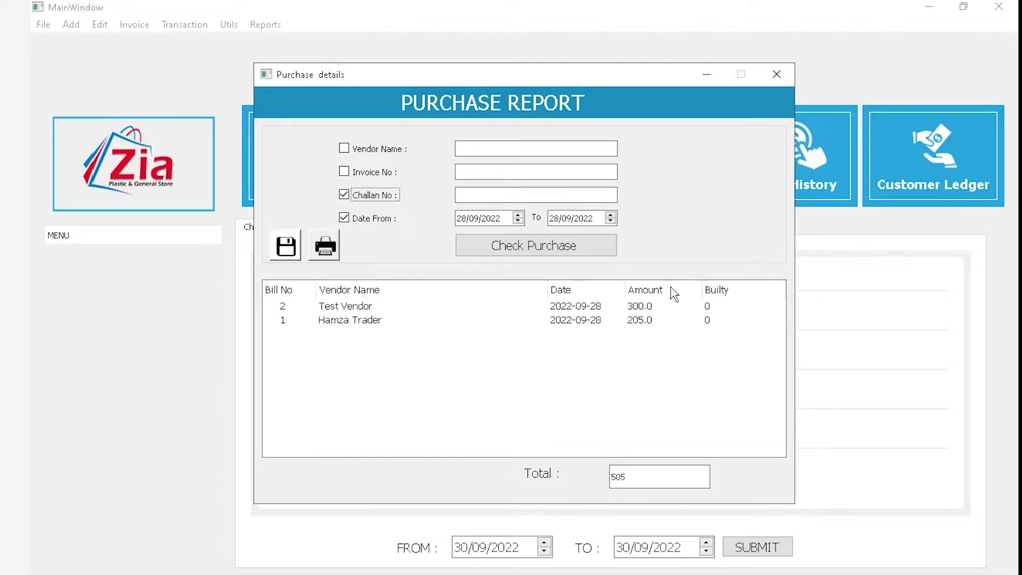
{"action": "left_click", "coordinate": [133, 25]}
{"action": "left_click", "coordinate": [144, 44]}
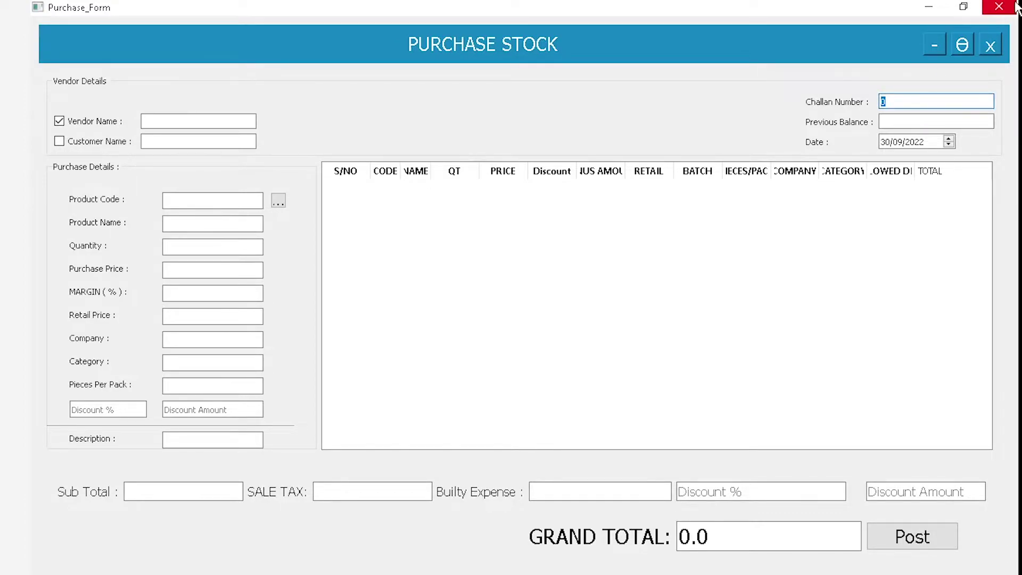
{"action": "left_click", "coordinate": [999, 7]}
{"action": "key", "text": "alt+Tab"}
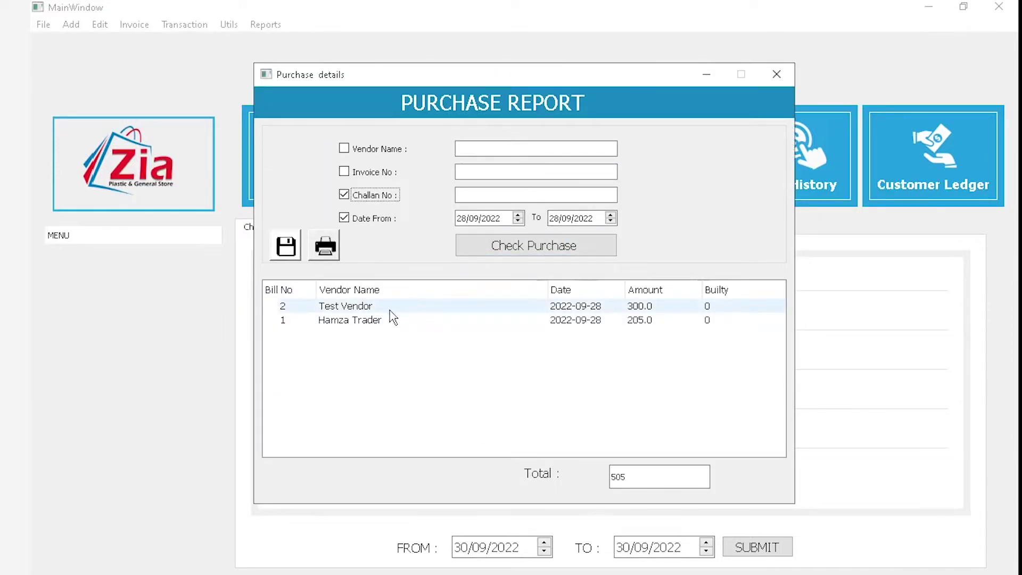
Filter the Purchase Report by invoice number 2, leaving one bill of 300
{"action": "left_click", "coordinate": [344, 194]}
{"action": "left_click", "coordinate": [350, 174]}
{"action": "left_click", "coordinate": [490, 166]}
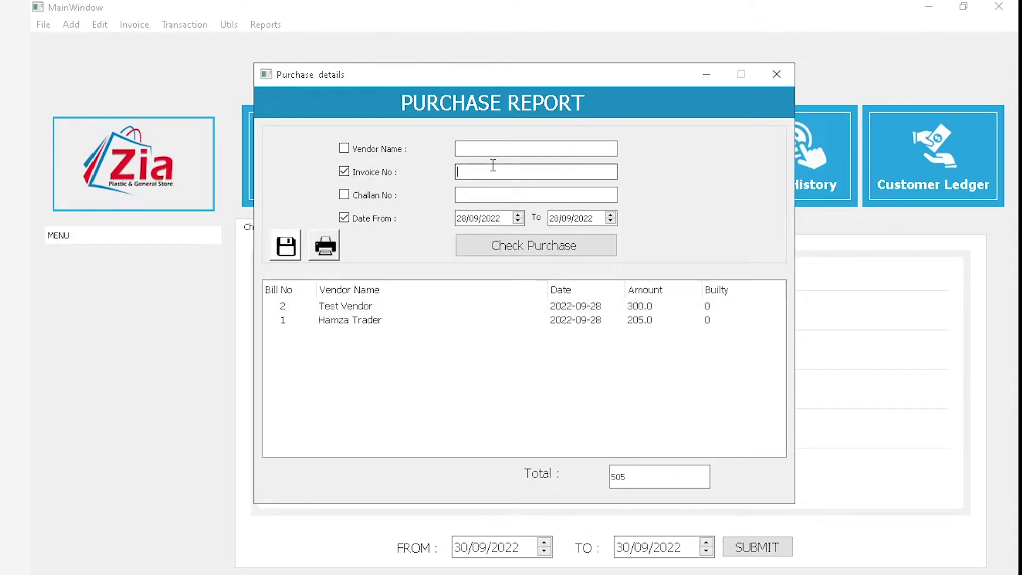
{"action": "left_click", "coordinate": [523, 250]}
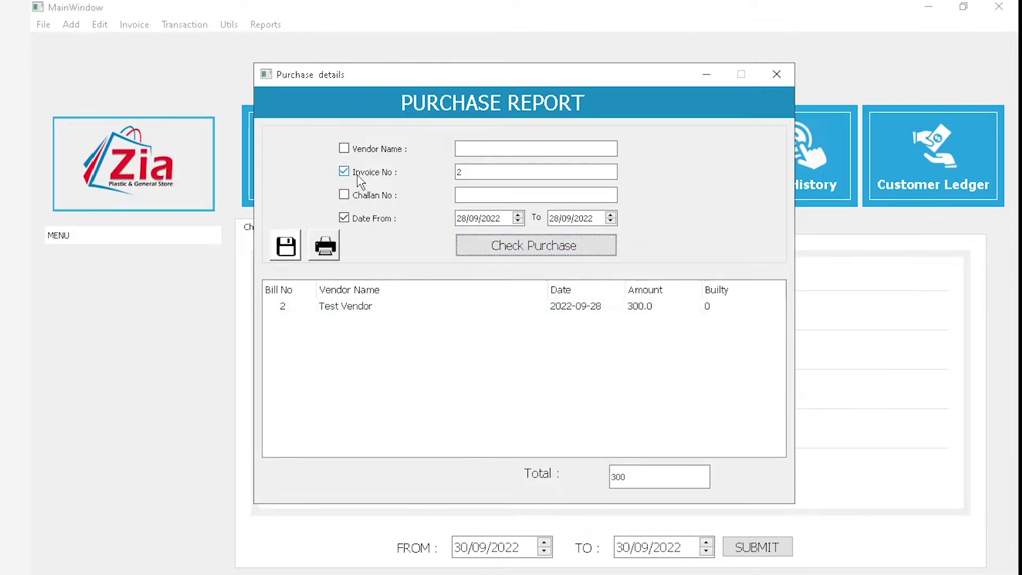
Switch the filters off invoice number and turn on the vendor name filter
{"action": "left_click", "coordinate": [343, 195]}
{"action": "left_click", "coordinate": [496, 196]}
{"action": "left_click", "coordinate": [361, 172]}
{"action": "left_click", "coordinate": [362, 150]}
{"action": "left_click", "coordinate": [529, 148]}
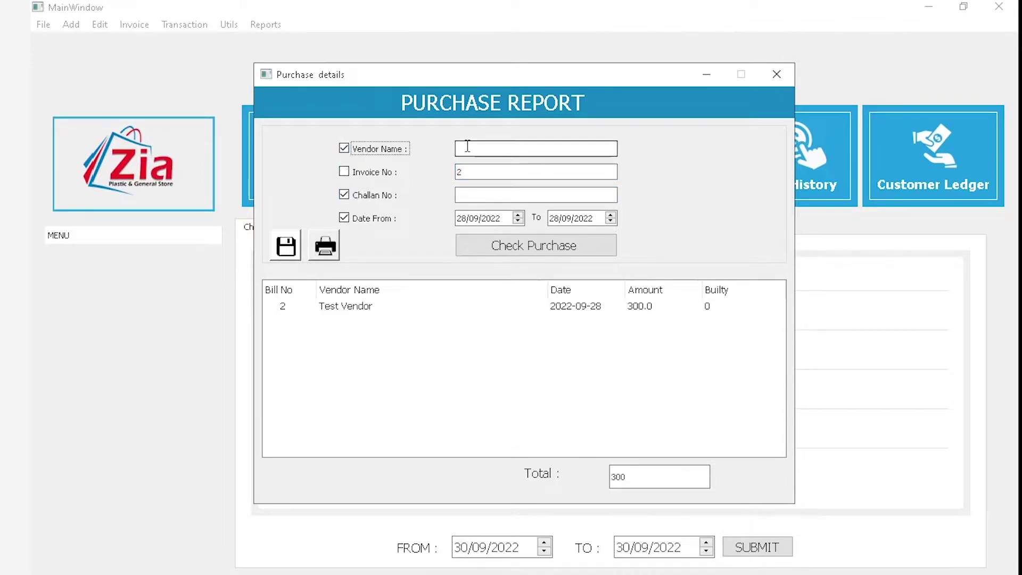
{"action": "left_click", "coordinate": [364, 149]}
{"action": "left_click", "coordinate": [364, 171]}
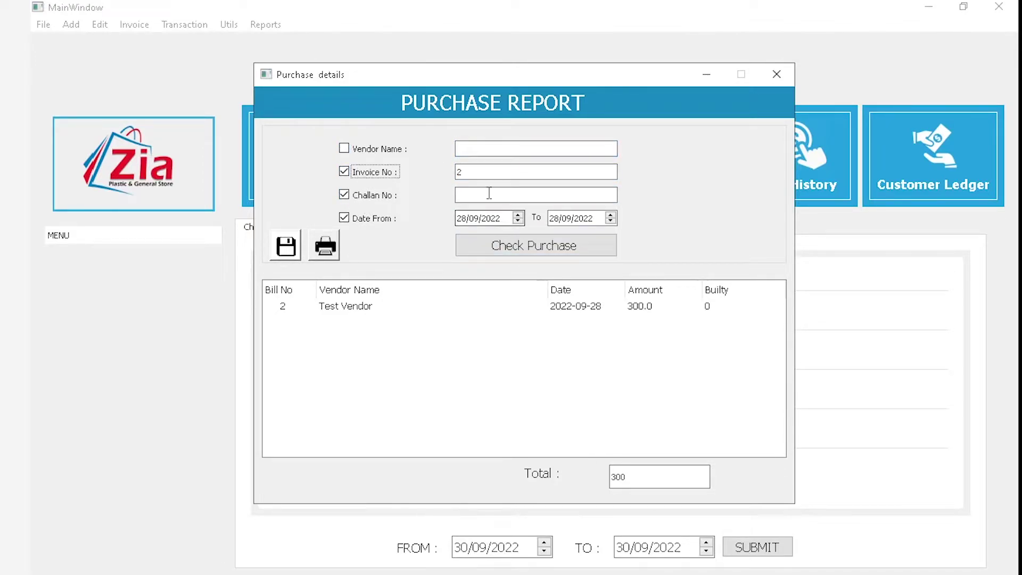
{"action": "left_click", "coordinate": [387, 170]}
{"action": "left_click", "coordinate": [382, 149]}
{"action": "left_click", "coordinate": [490, 148]}
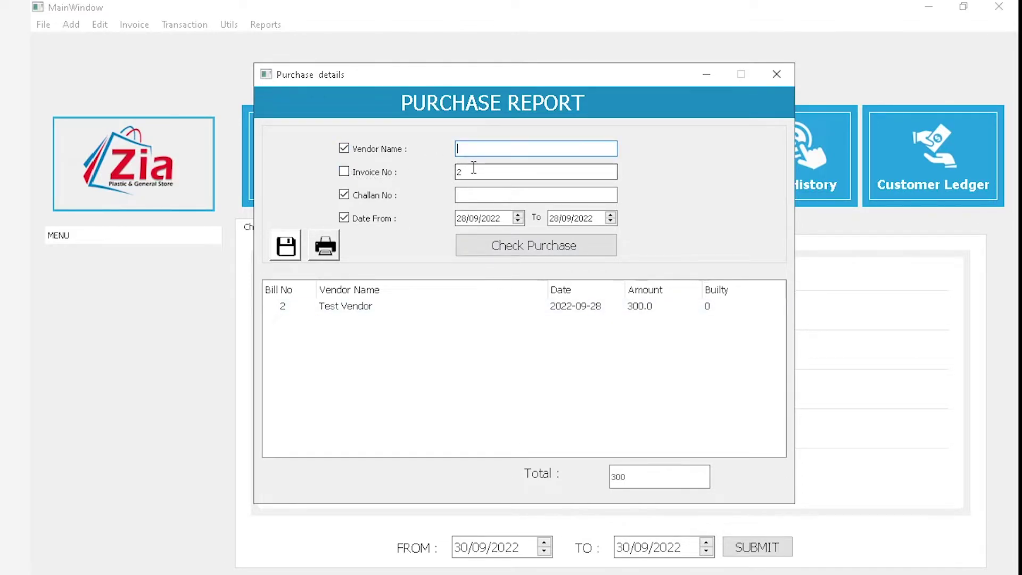
{"action": "type", "text": "h"}
{"action": "key", "text": "Down"}
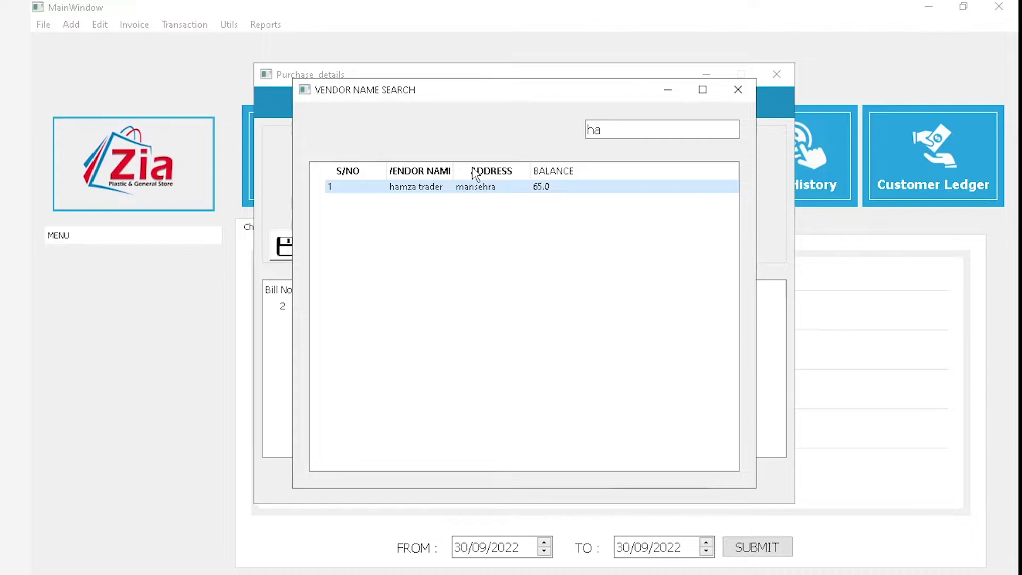
{"action": "key", "text": "Return"}
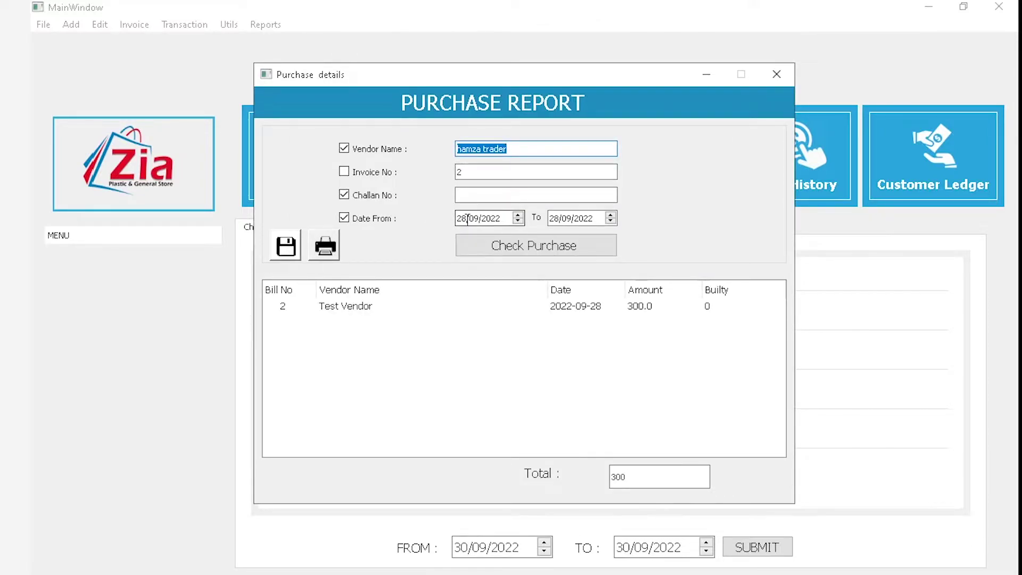
{"action": "double_click", "coordinate": [467, 219]}
{"action": "type", "text": "01"}
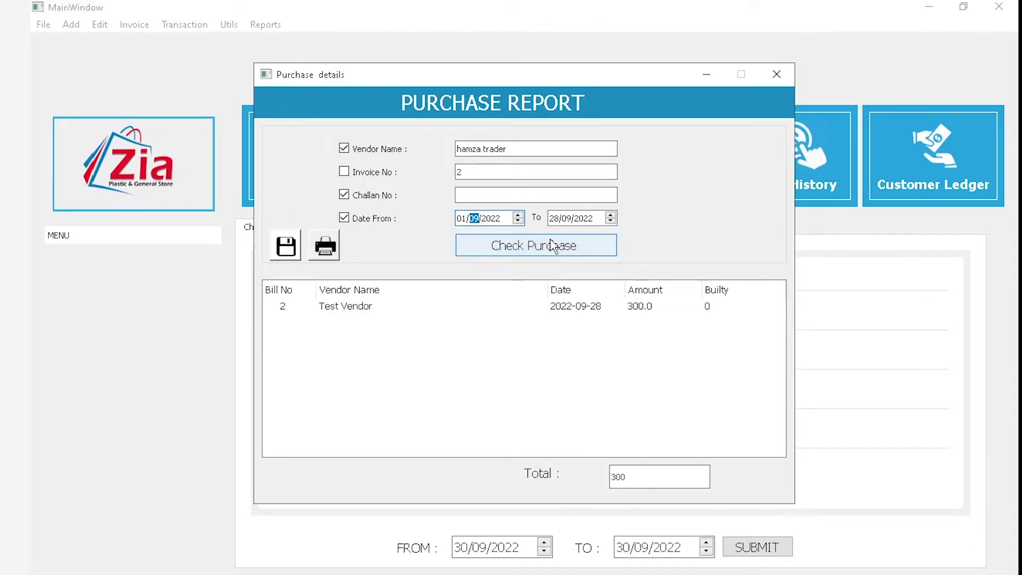
{"action": "left_click", "coordinate": [565, 252]}
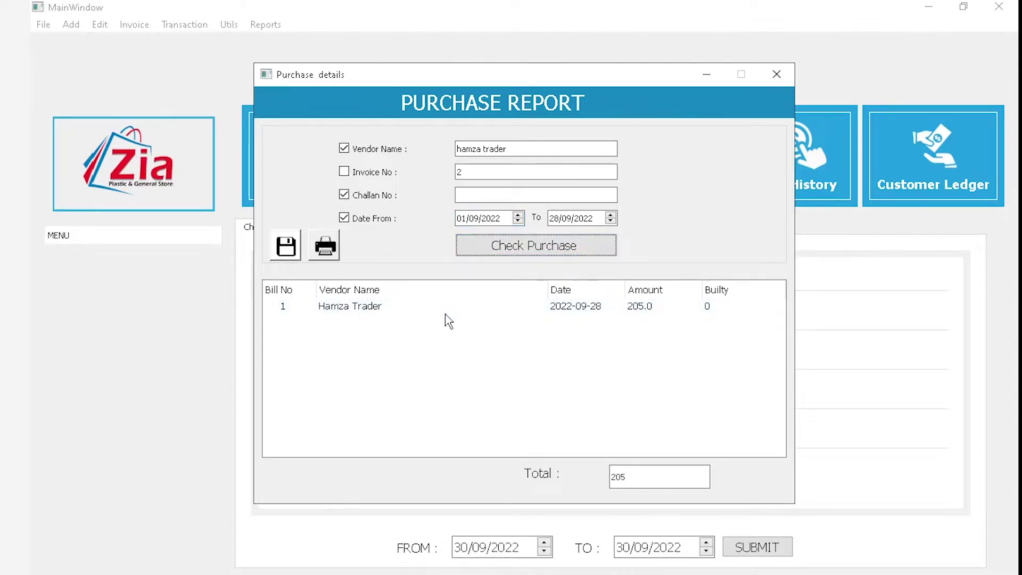
Reopen purchase bill 1 and change item me901's quantity to 6, bringing the grand total to 190
{"action": "double_click", "coordinate": [387, 308]}
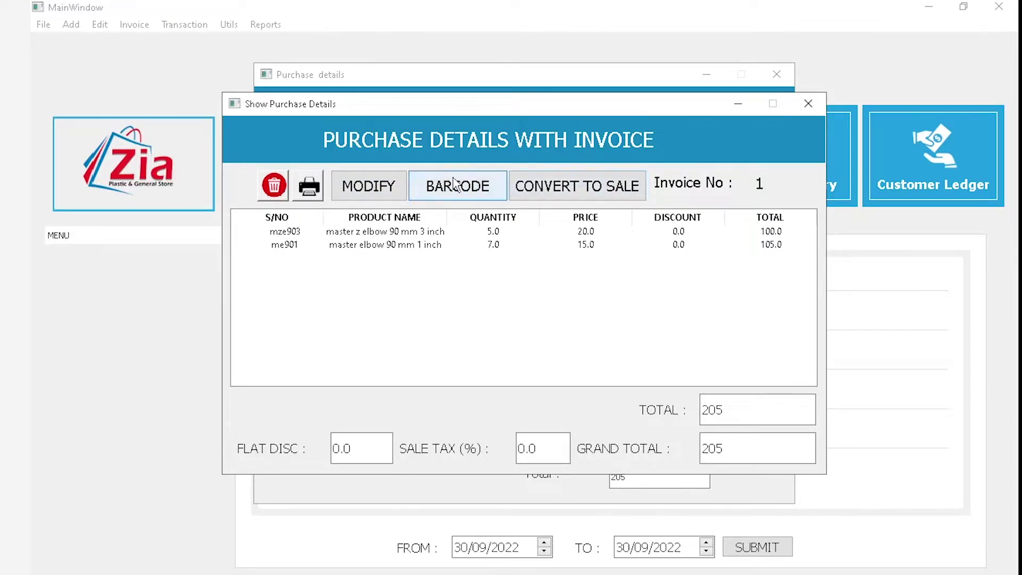
{"action": "left_click", "coordinate": [493, 248]}
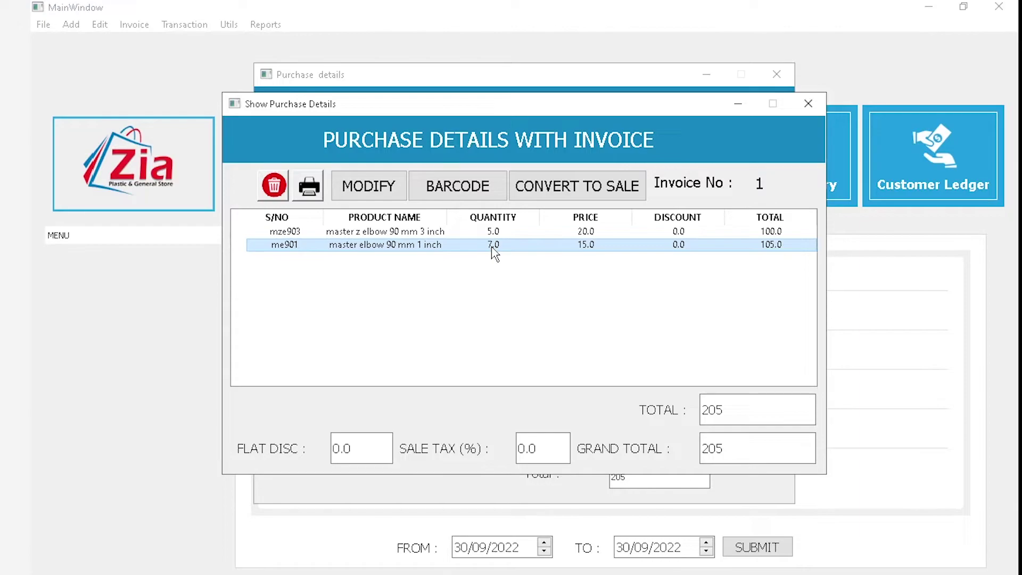
{"action": "left_click", "coordinate": [368, 186]}
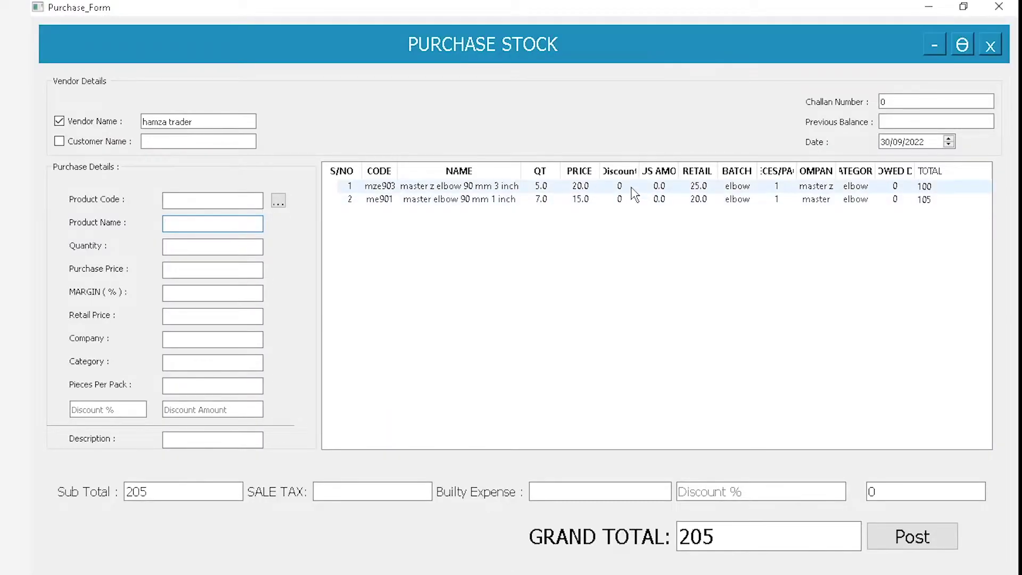
{"action": "double_click", "coordinate": [621, 201]}
{"action": "type", "text": "6"}
{"action": "key", "text": "Return"}
{"action": "key", "text": "Return"}
{"action": "key", "text": "Return"}
{"action": "key", "text": "Return"}
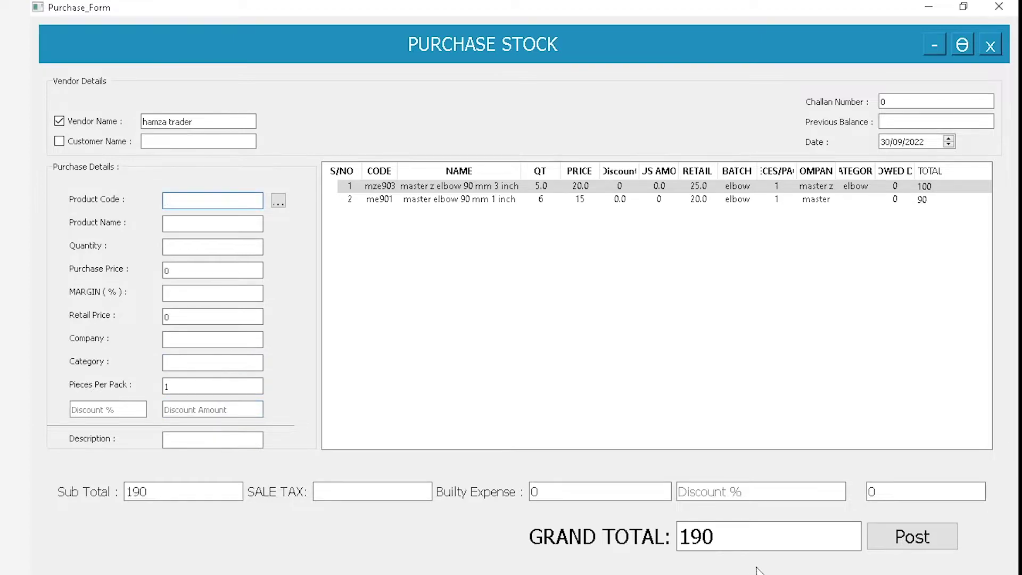
{"action": "left_click_drag", "start_coordinate": [743, 539], "coordinate": [578, 538]}
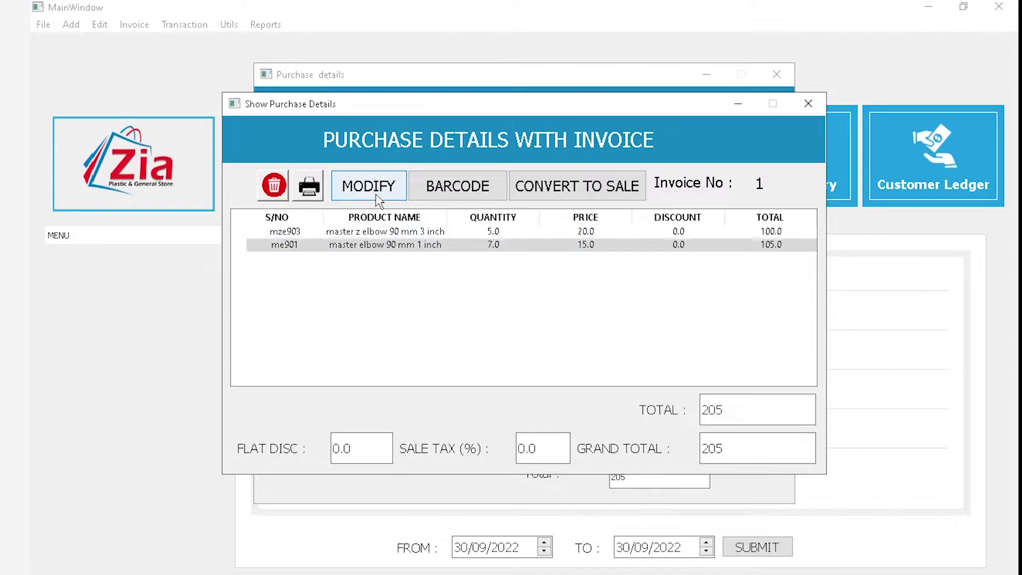
Rerun the purchase report without vendor or challan filters, listing both bills totalling 505, then close it
{"action": "left_click", "coordinate": [808, 104]}
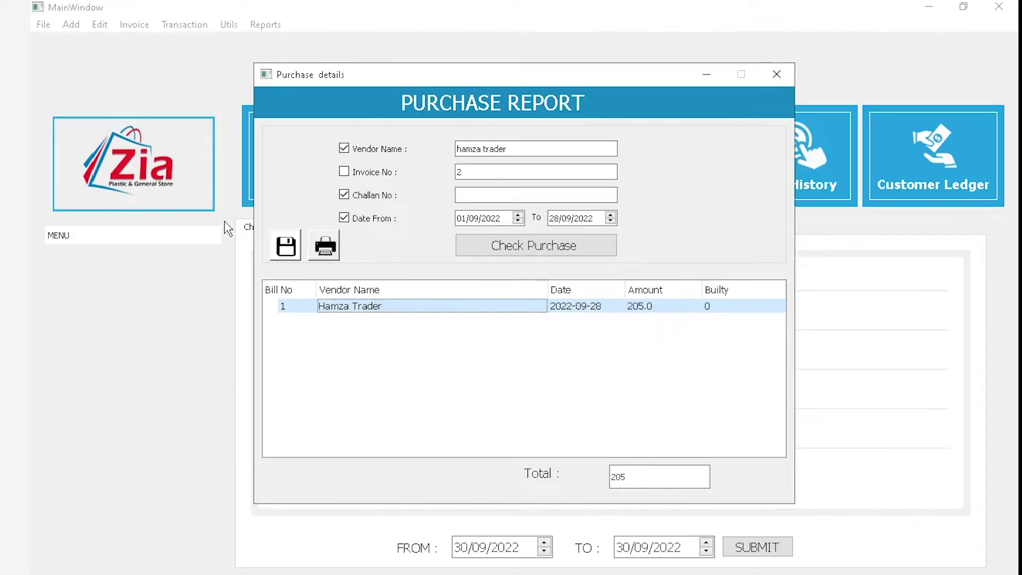
{"action": "left_click", "coordinate": [347, 150]}
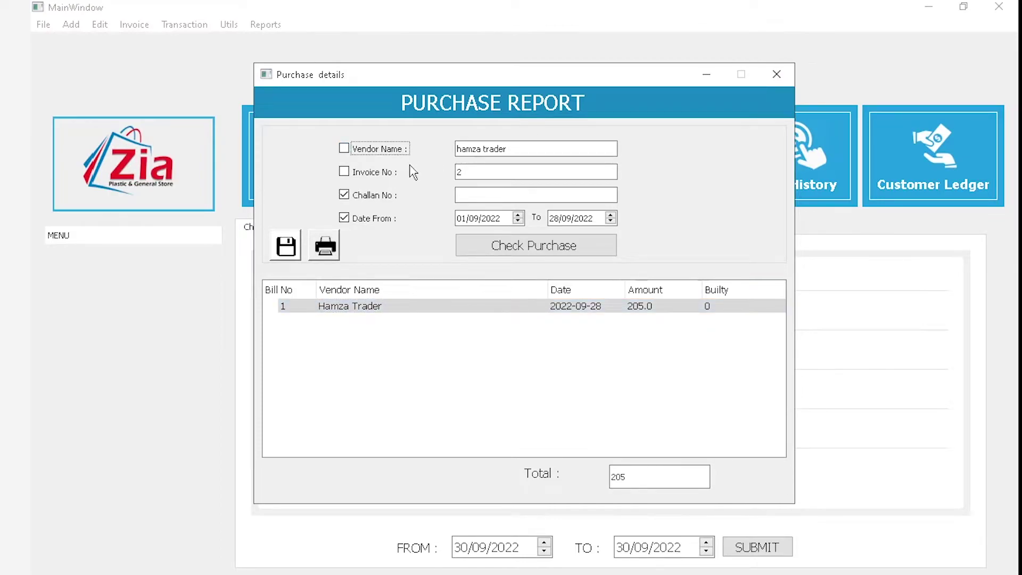
{"action": "left_click", "coordinate": [383, 197]}
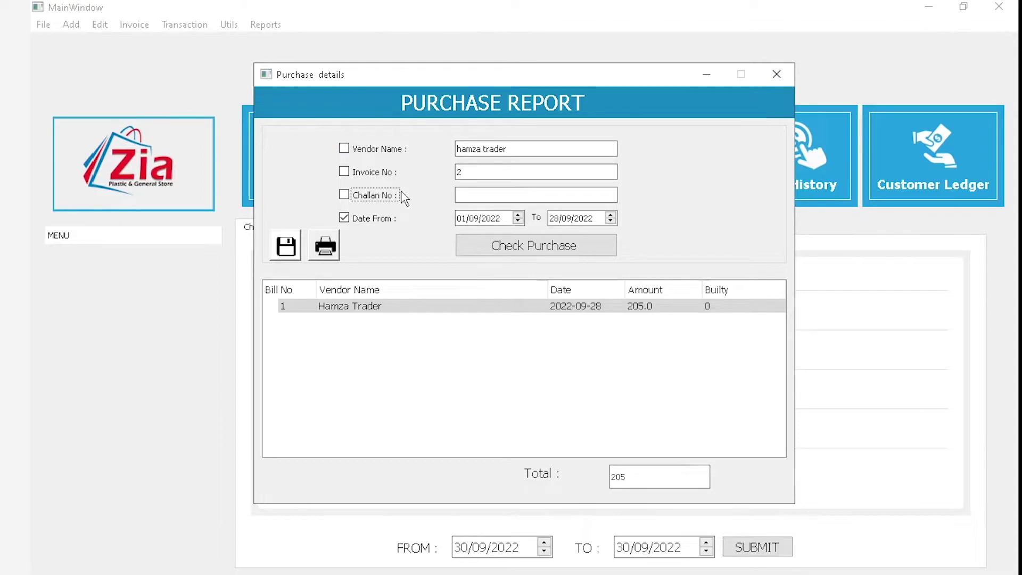
{"action": "left_click", "coordinate": [493, 218]}
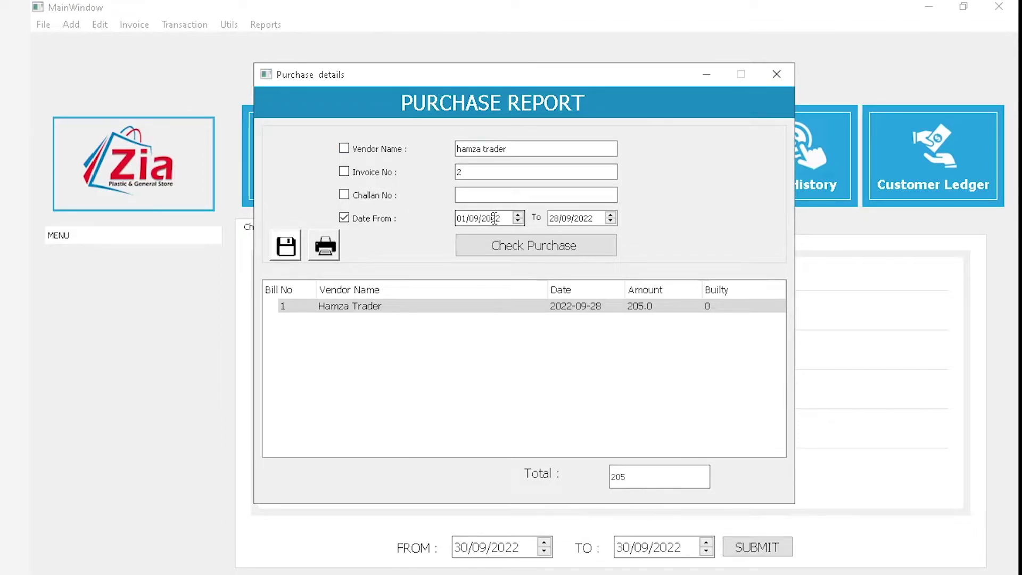
{"action": "left_click", "coordinate": [532, 246]}
{"action": "left_click", "coordinate": [475, 219]}
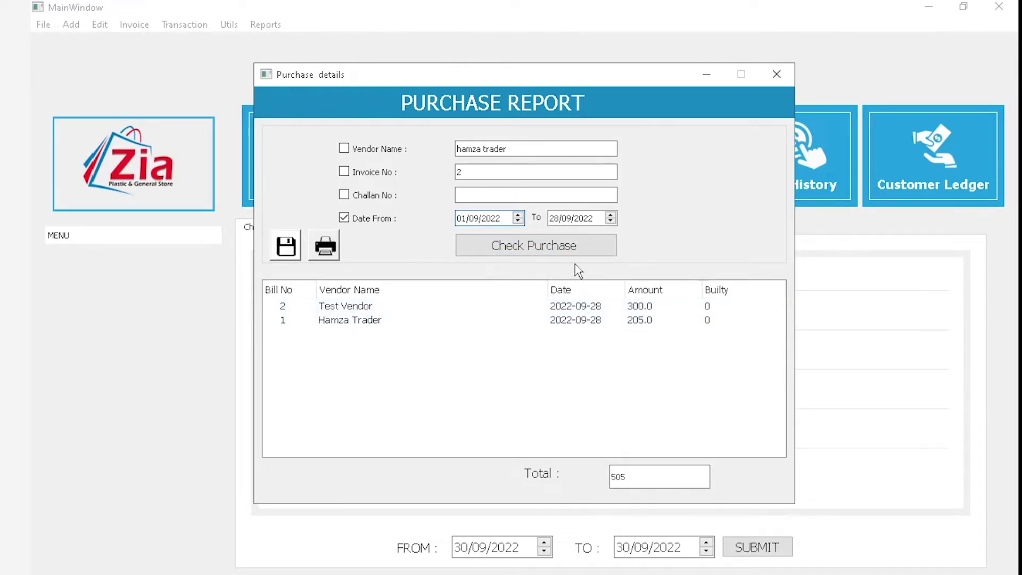
{"action": "left_click", "coordinate": [777, 74]}
{"action": "left_click", "coordinate": [257, 24]}
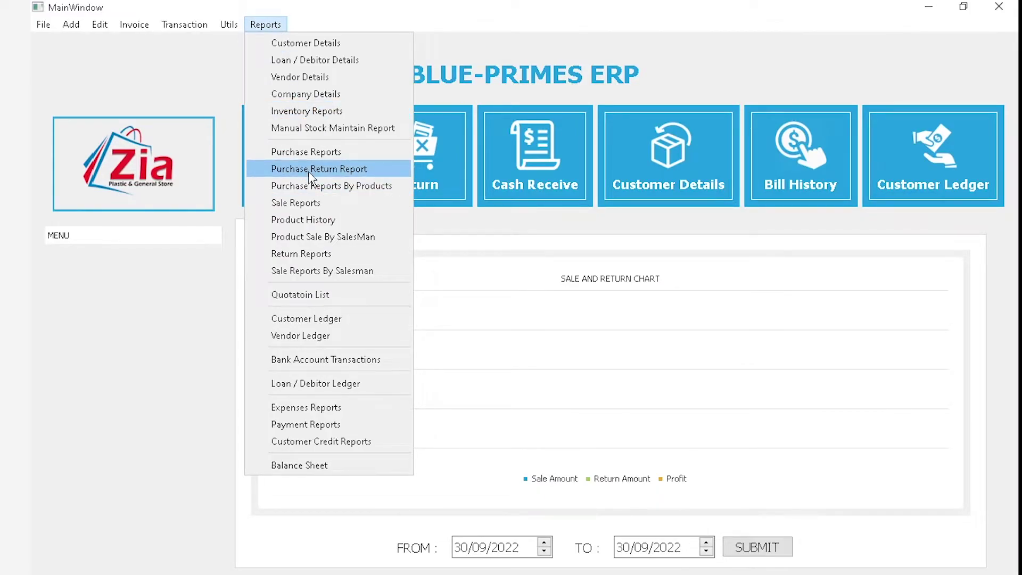
{"action": "mouse_move", "coordinate": [134, 24]}
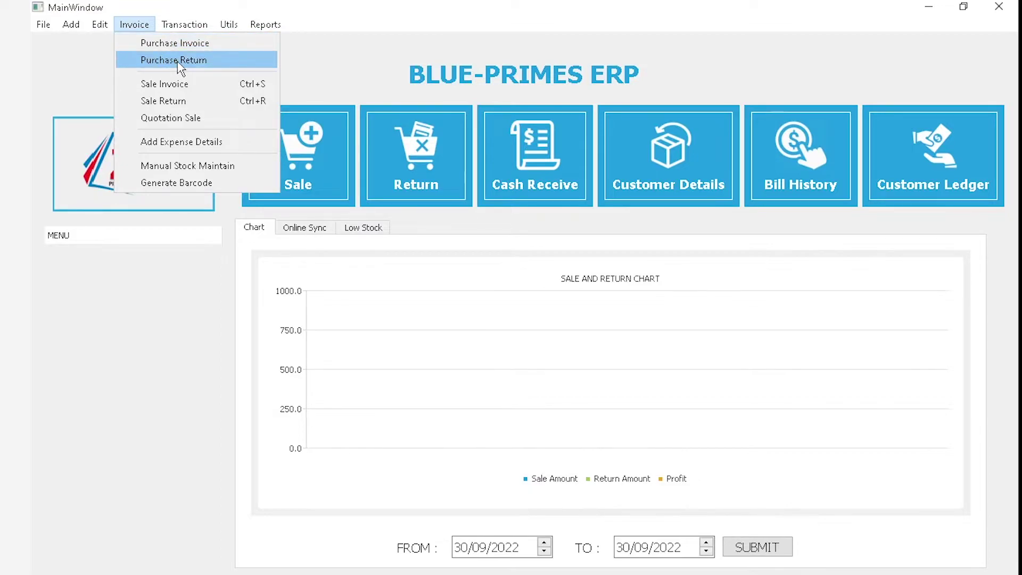
{"action": "mouse_move", "coordinate": [265, 24]}
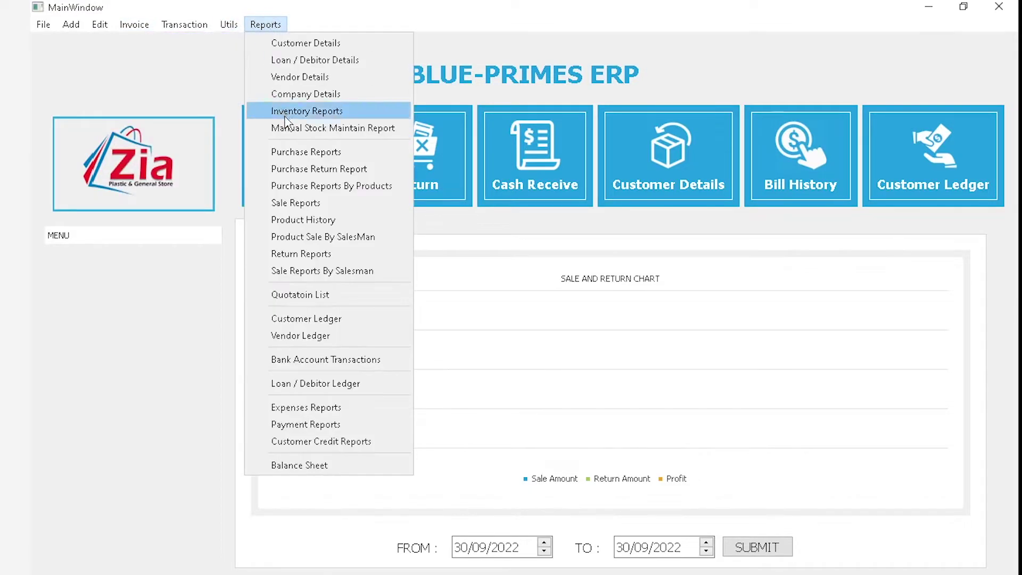
{"action": "left_click", "coordinate": [307, 169]}
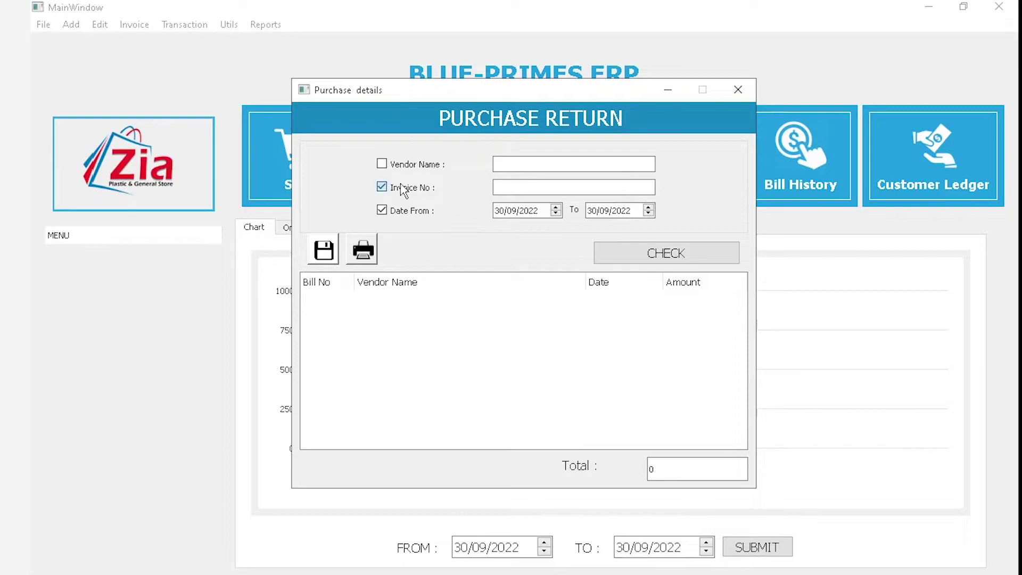
{"action": "left_click", "coordinate": [496, 216]}
{"action": "type", "text": "01"}
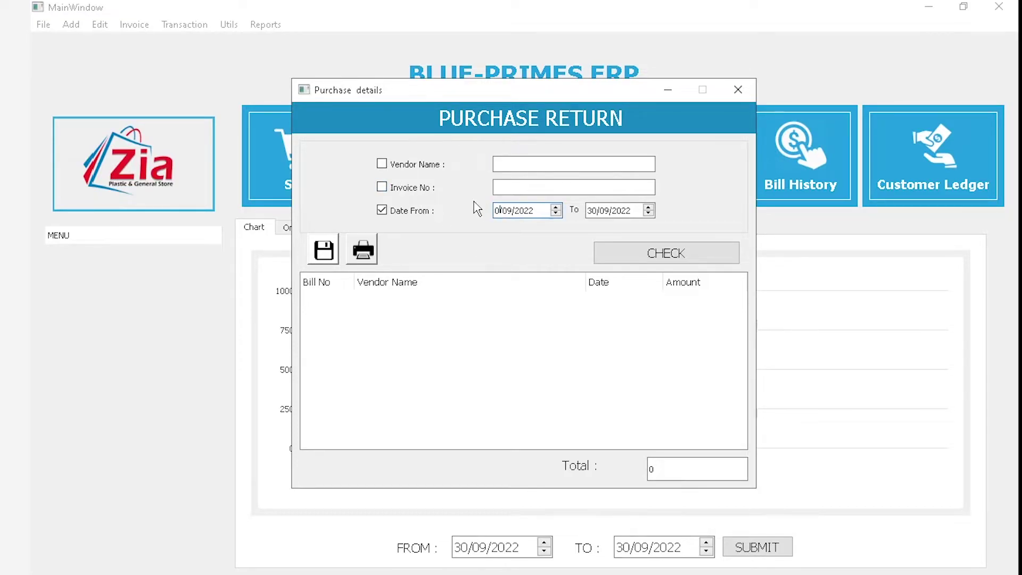
{"action": "left_click", "coordinate": [682, 264]}
{"action": "left_click", "coordinate": [681, 262]}
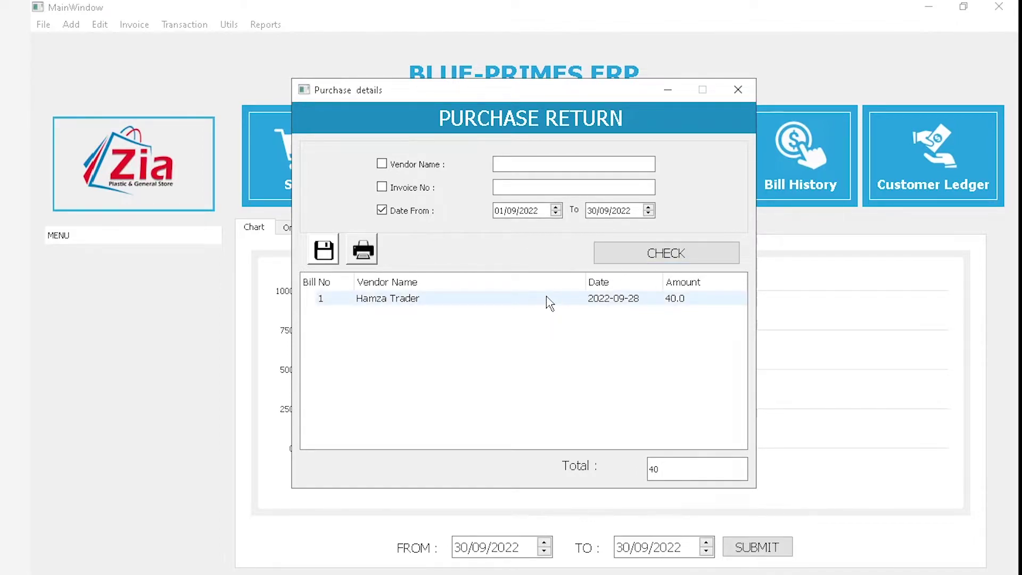
{"action": "left_click", "coordinate": [382, 164]}
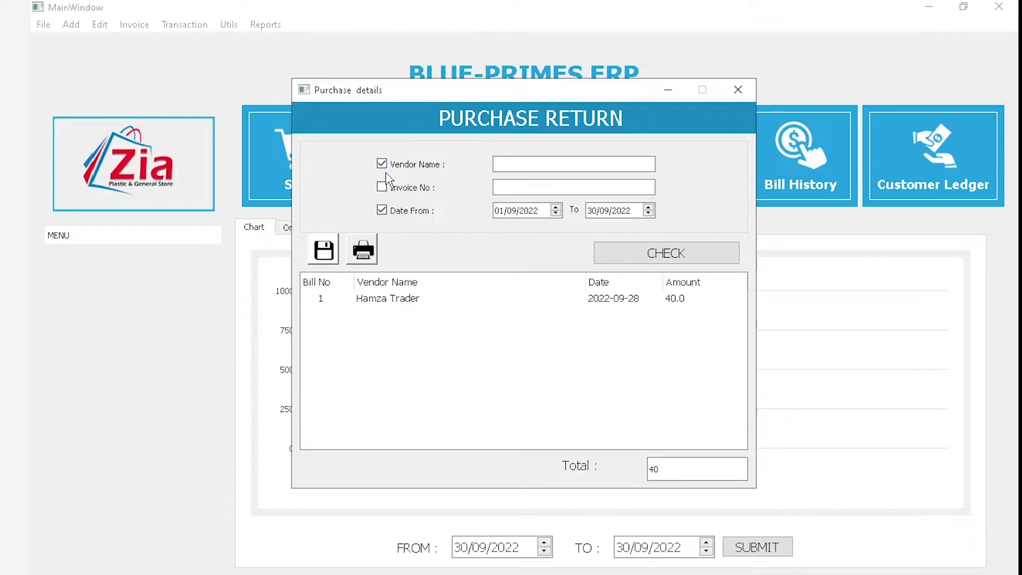
{"action": "left_click", "coordinate": [382, 186]}
{"action": "left_click", "coordinate": [382, 165]}
{"action": "left_click", "coordinate": [382, 164]}
{"action": "left_click", "coordinate": [382, 187]}
{"action": "left_click", "coordinate": [738, 89]}
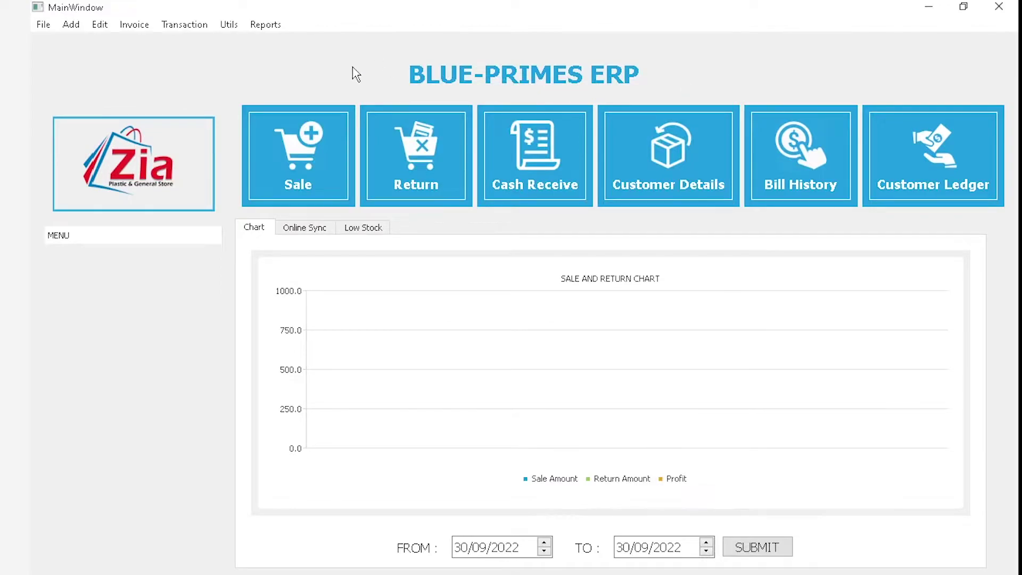
Run the purchase report for Master Elbow 45 Mm 1 Inch from 16/09/2022, showing a total of 0
{"action": "left_click", "coordinate": [273, 25]}
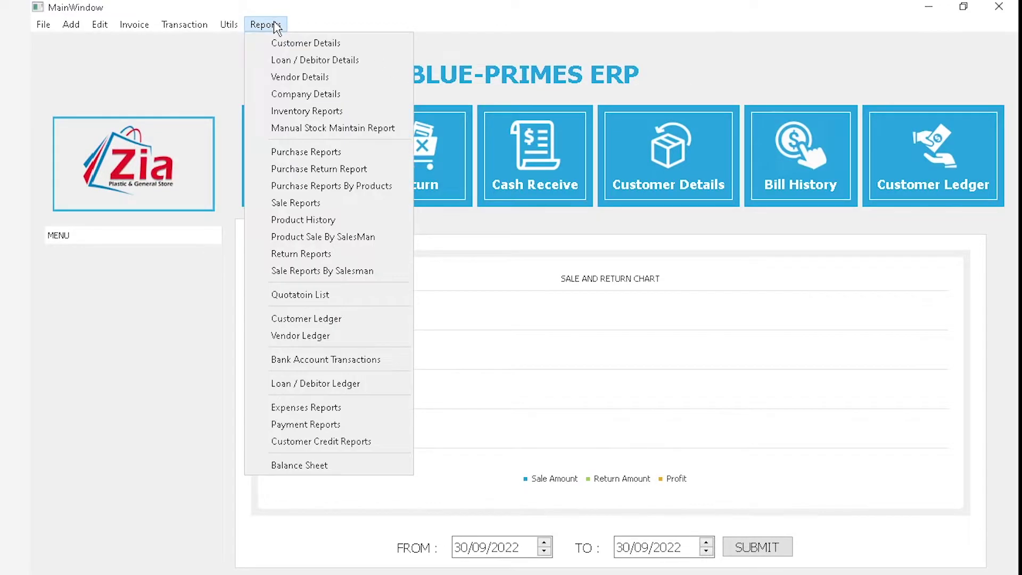
{"action": "left_click", "coordinate": [312, 186]}
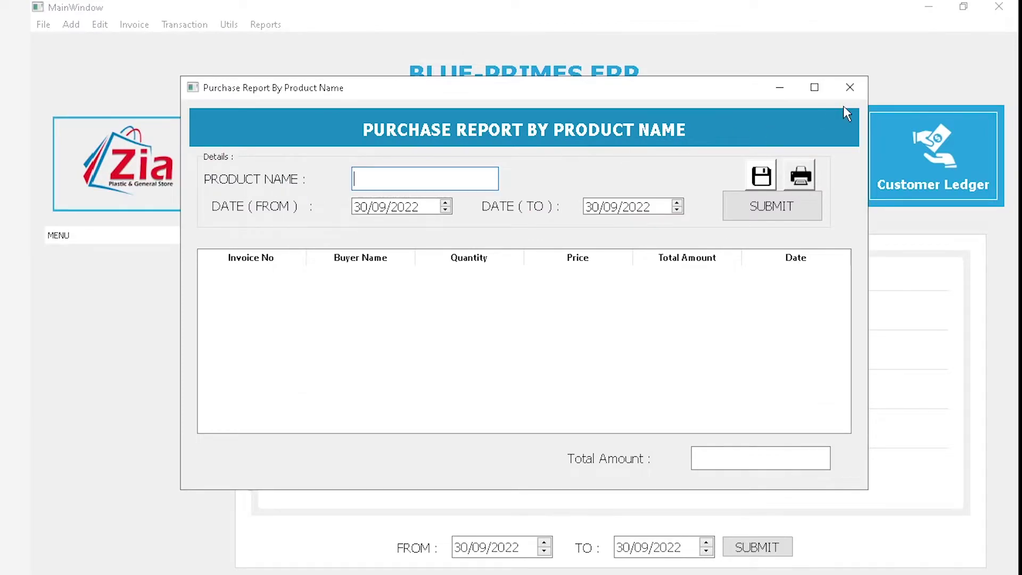
{"action": "type", "text": "s"}
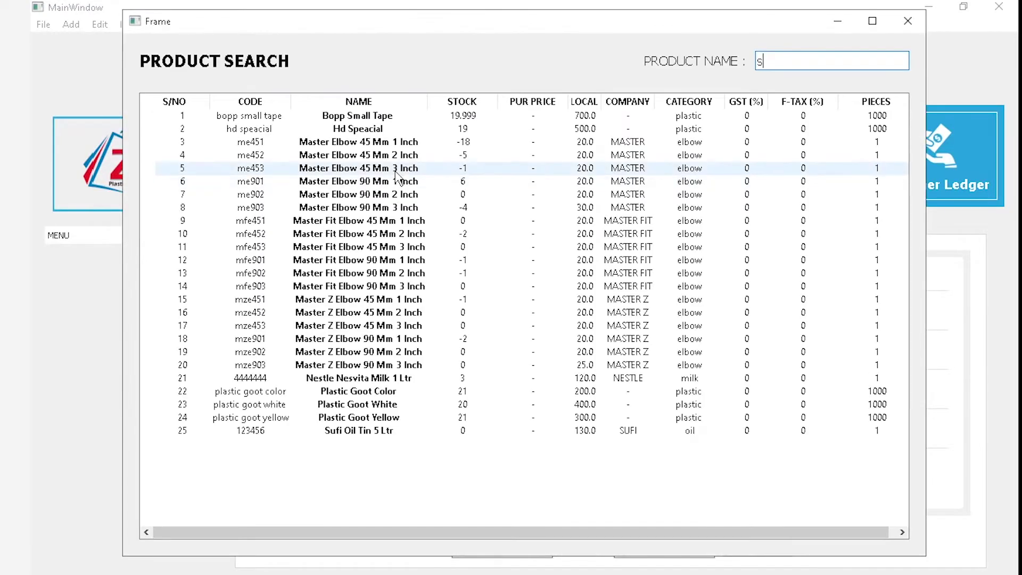
{"action": "double_click", "coordinate": [408, 144]}
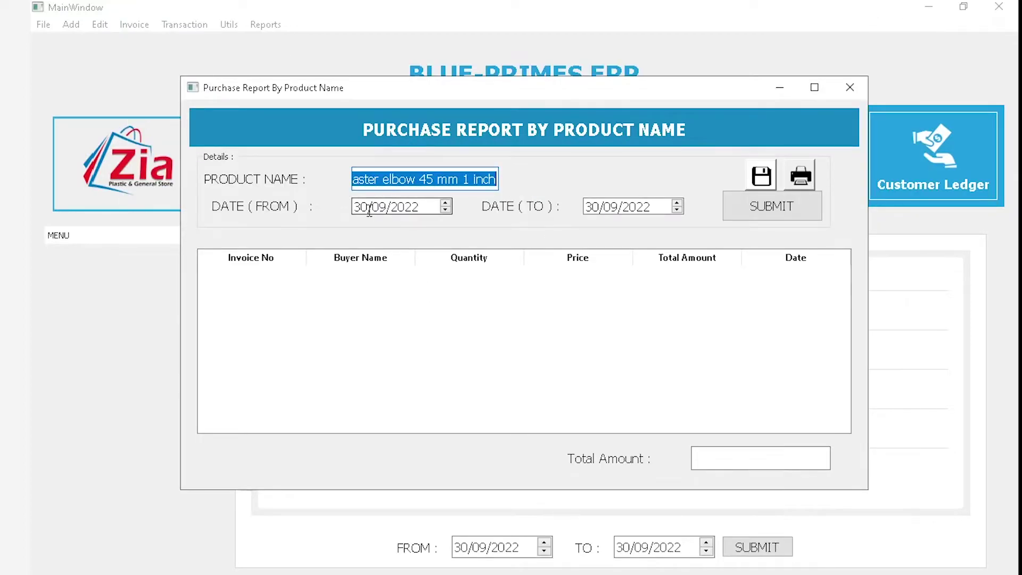
{"action": "left_click_drag", "start_coordinate": [364, 209], "coordinate": [329, 207]}
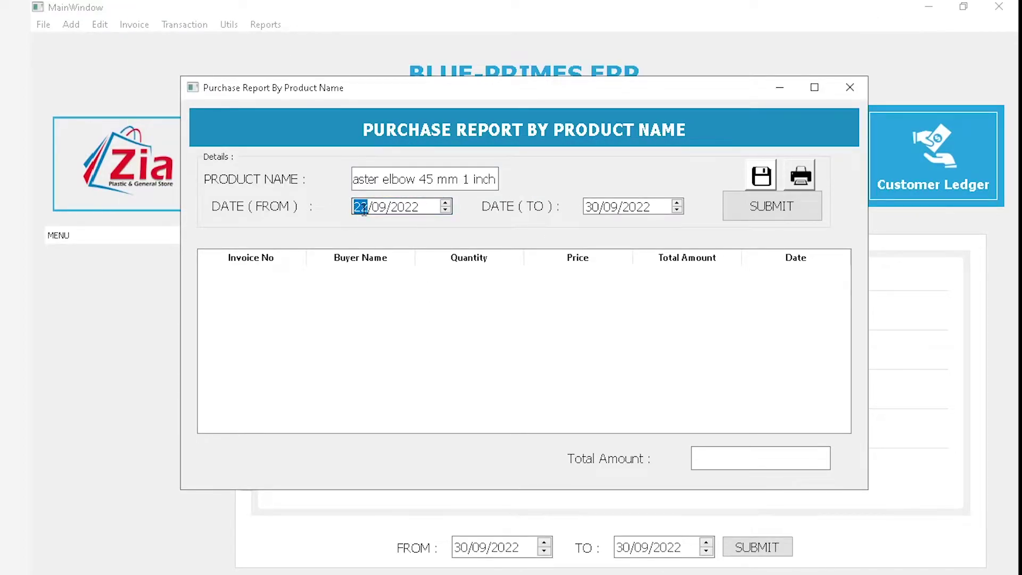
{"action": "type", "text": "16"}
{"action": "left_click", "coordinate": [782, 218]}
Adjust the report's end date, then open the general Purchase Report
{"action": "left_click", "coordinate": [646, 206]}
{"action": "left_click_drag", "start_coordinate": [645, 206], "coordinate": [638, 206]}
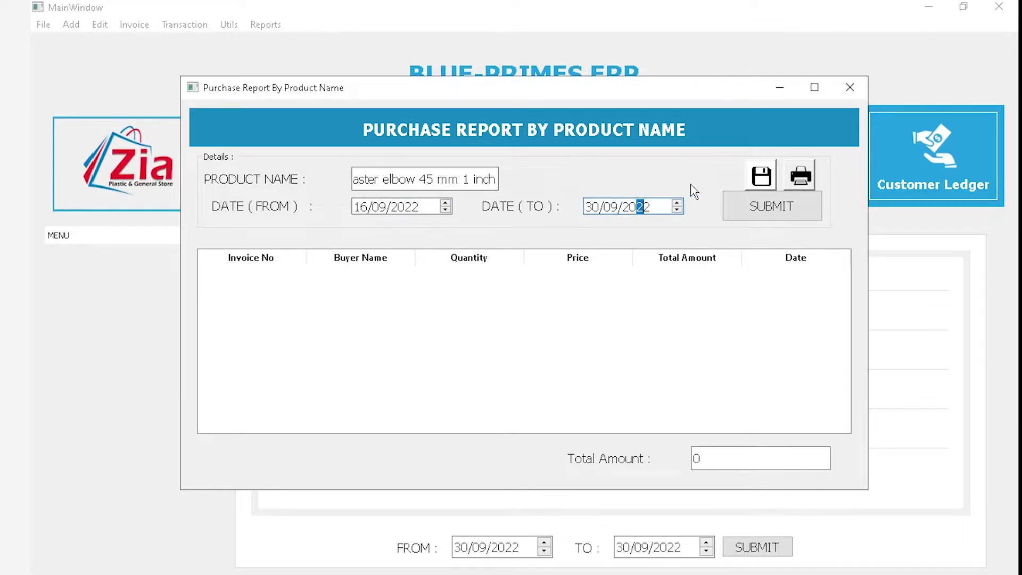
{"action": "left_click_drag", "start_coordinate": [498, 180], "coordinate": [489, 180]}
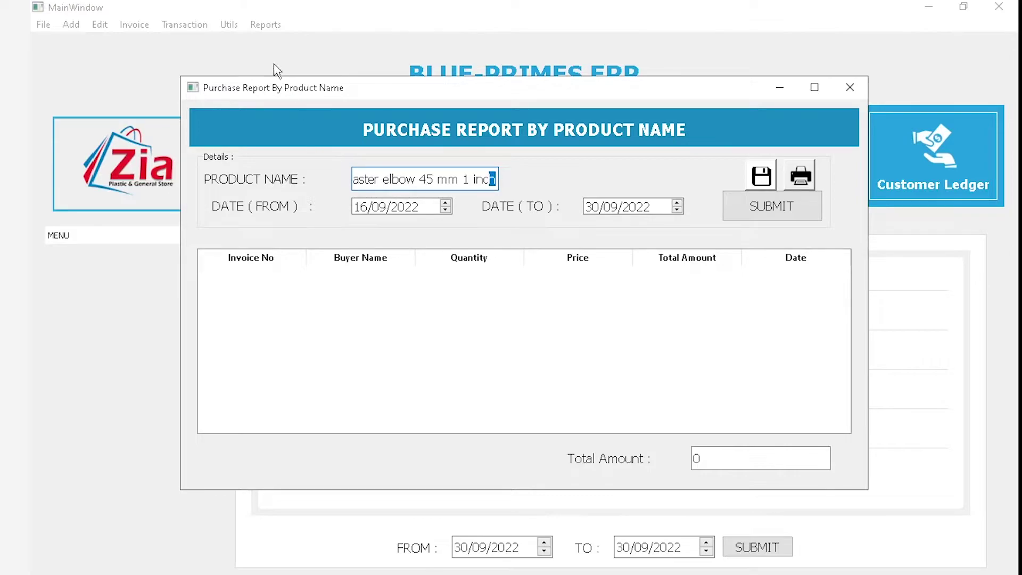
{"action": "left_click", "coordinate": [265, 24]}
{"action": "left_click", "coordinate": [307, 152]}
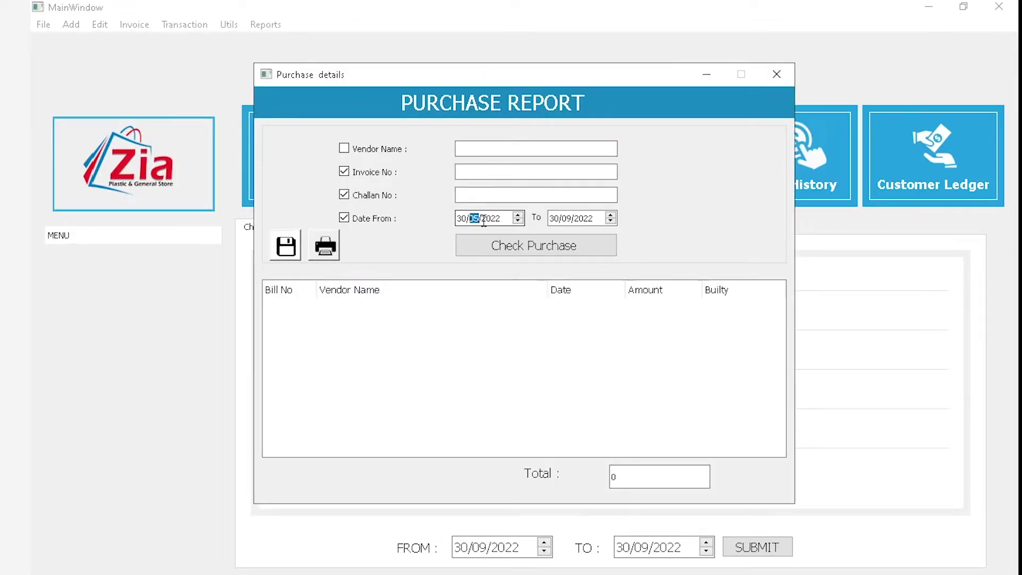
List all purchases since 30/05/2022 without invoice or challan number filters
{"action": "left_click", "coordinate": [372, 172]}
{"action": "left_click", "coordinate": [374, 195]}
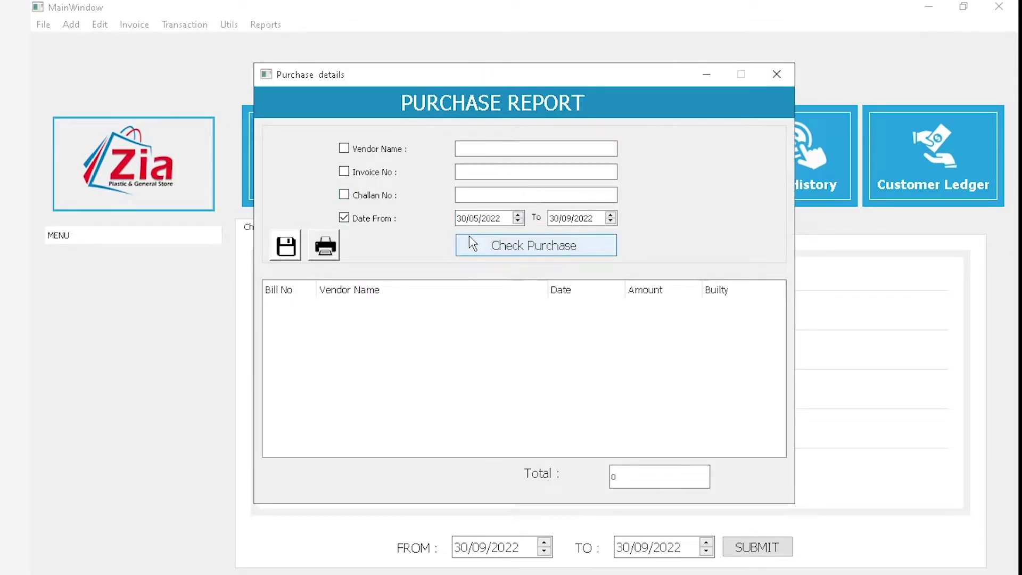
{"action": "left_click", "coordinate": [469, 243]}
View the details of bill 2 (300) and bill 1 (205), then close them and the report
{"action": "double_click", "coordinate": [392, 308]}
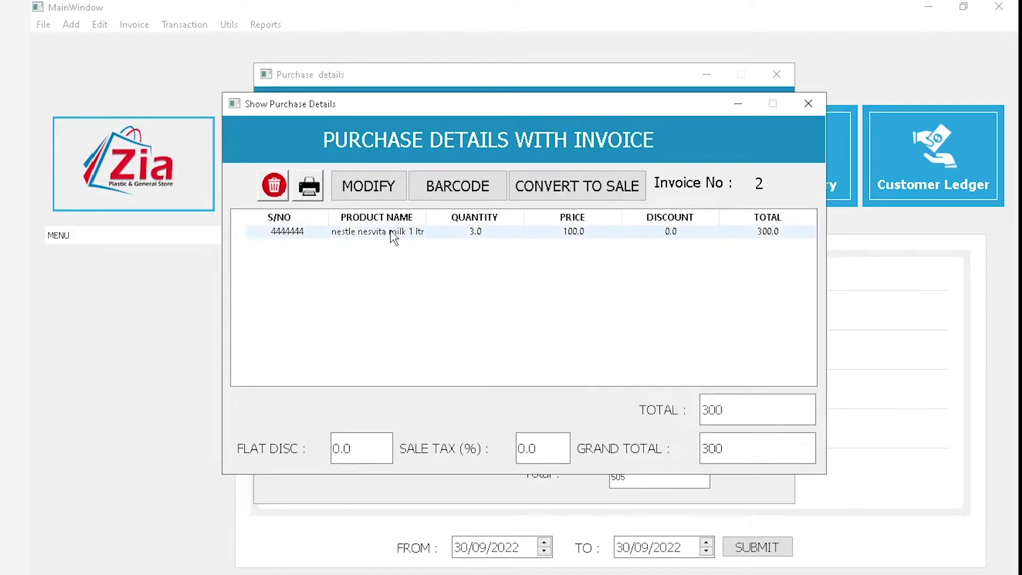
{"action": "left_click", "coordinate": [808, 103]}
{"action": "double_click", "coordinate": [416, 322]}
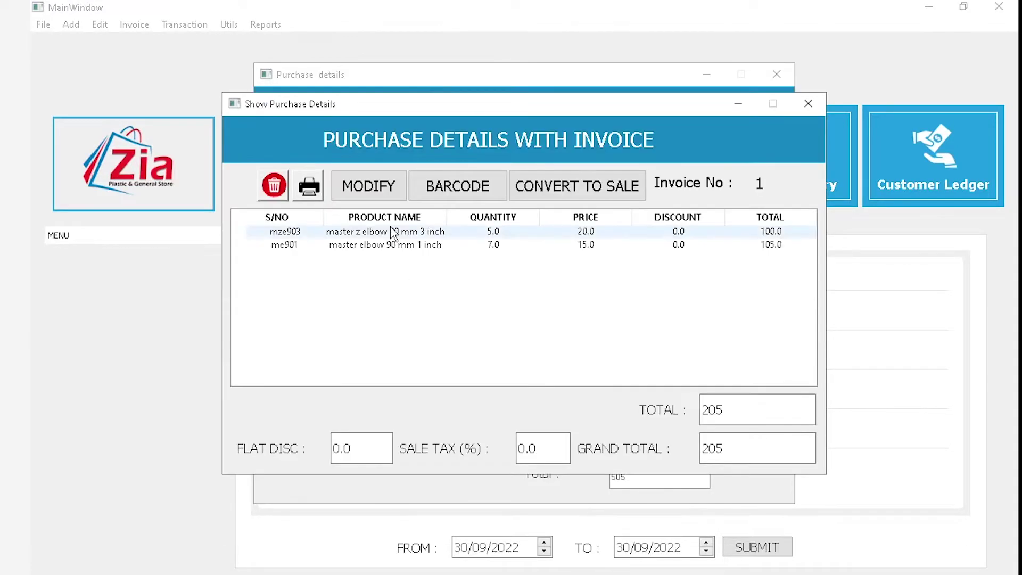
{"action": "left_click", "coordinate": [395, 234]}
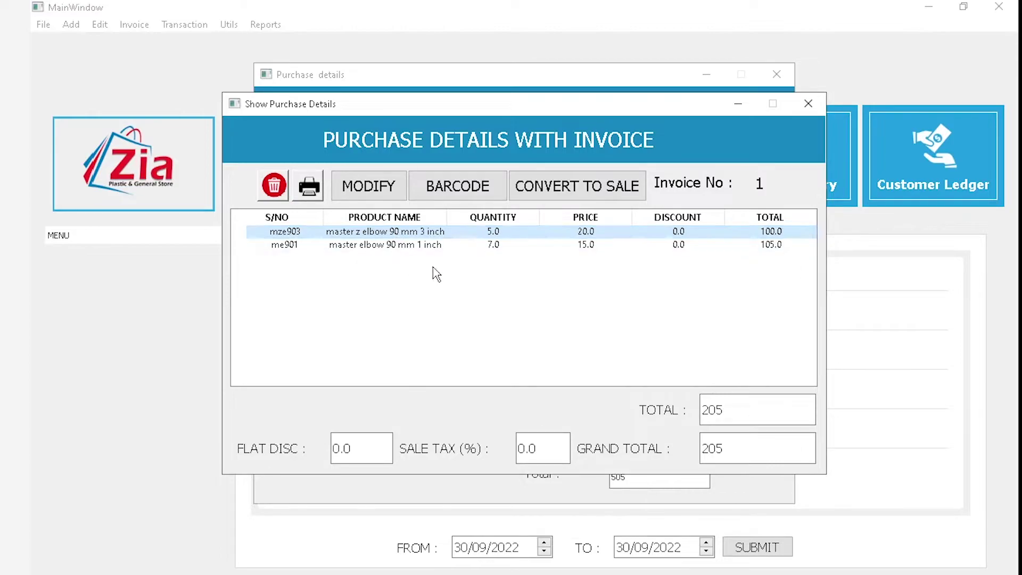
{"action": "left_click", "coordinate": [808, 103]}
{"action": "left_click", "coordinate": [777, 74]}
{"action": "left_click", "coordinate": [265, 25]}
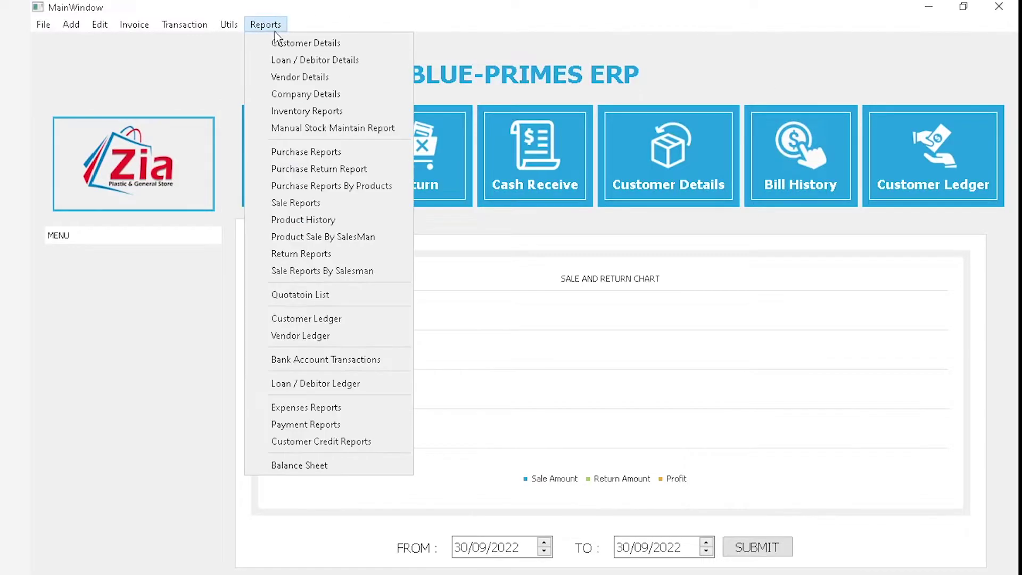
{"action": "left_click", "coordinate": [308, 183]}
{"action": "left_click", "coordinate": [410, 167]}
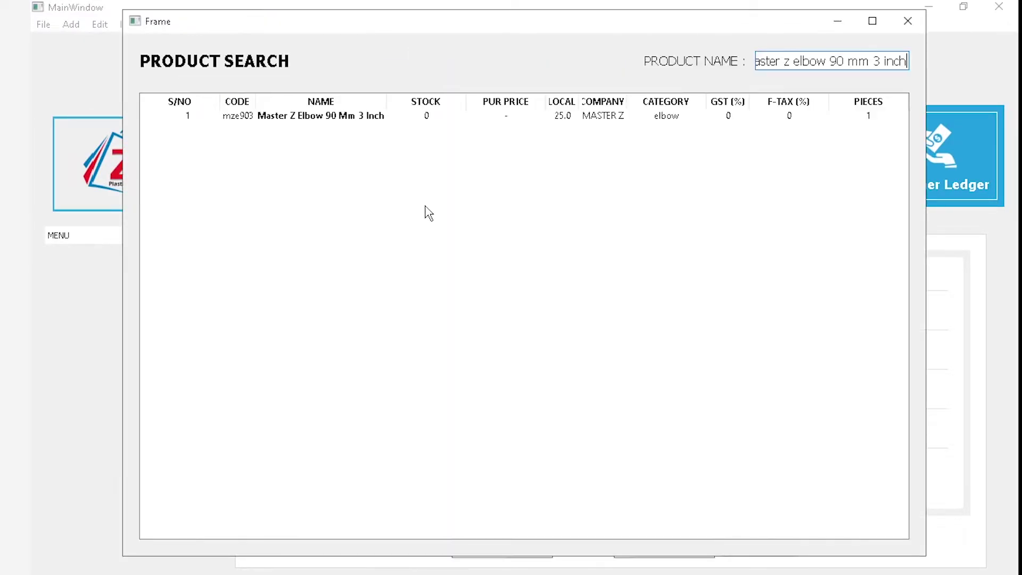
{"action": "double_click", "coordinate": [382, 118]}
{"action": "double_click", "coordinate": [366, 207]}
{"action": "type", "text": "01/09/2022"}
{"action": "left_click", "coordinate": [757, 213]}
{"action": "left_click", "coordinate": [814, 87]}
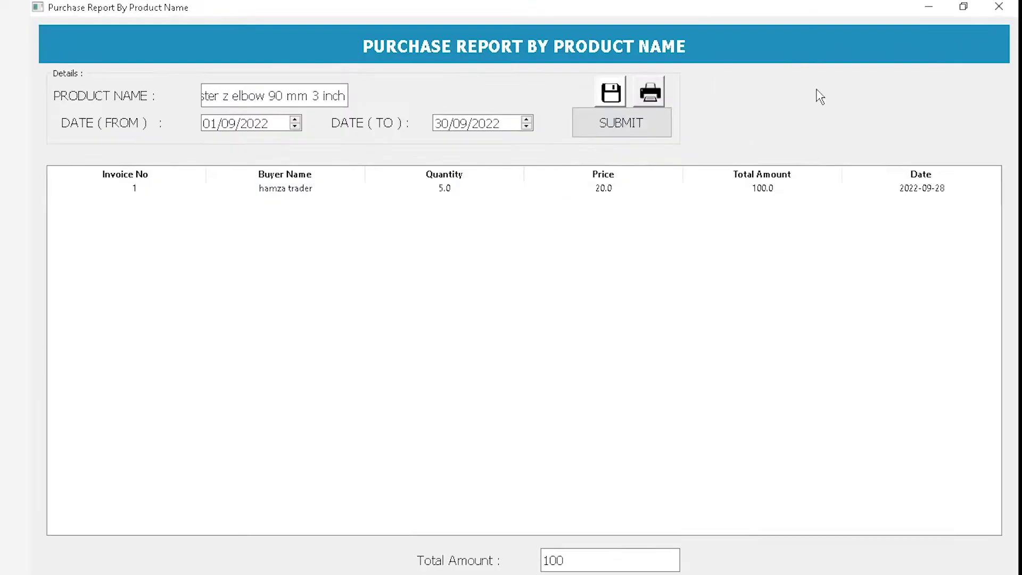
{"action": "left_click", "coordinate": [326, 191]}
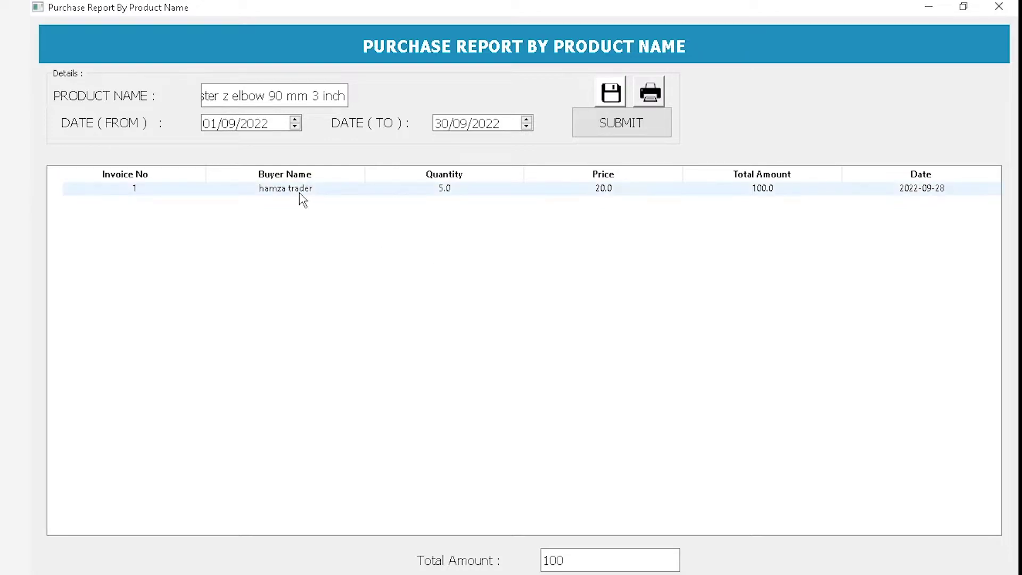
{"action": "left_click", "coordinate": [909, 189]}
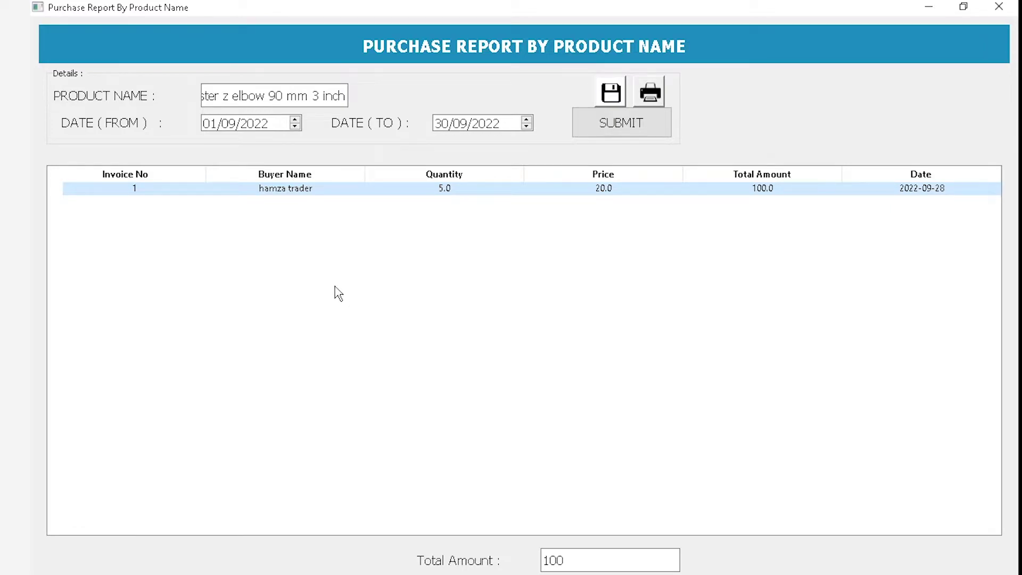
{"action": "double_click", "coordinate": [454, 190]}
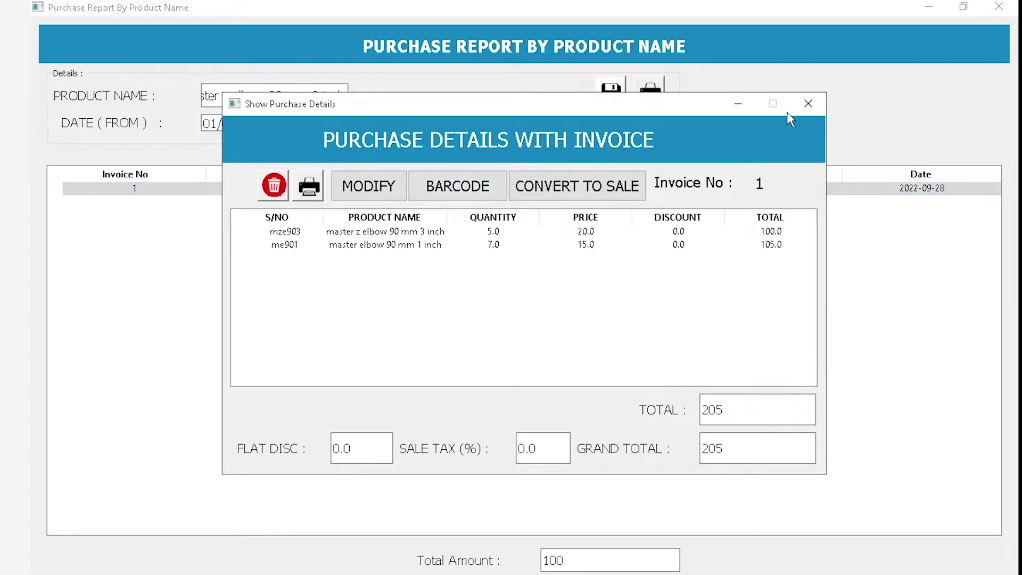
{"action": "left_click", "coordinate": [798, 116]}
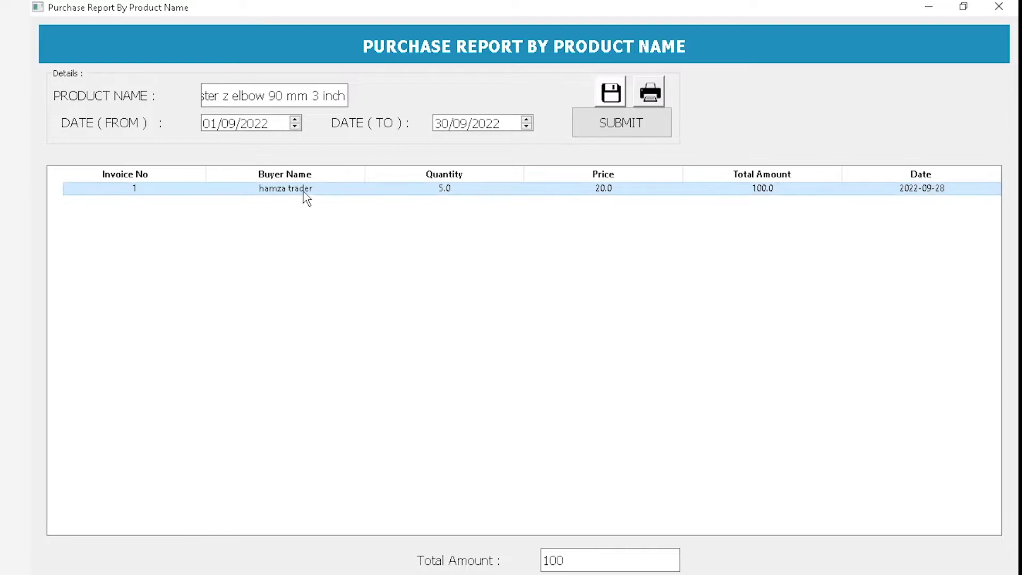
{"action": "left_click", "coordinate": [339, 98]}
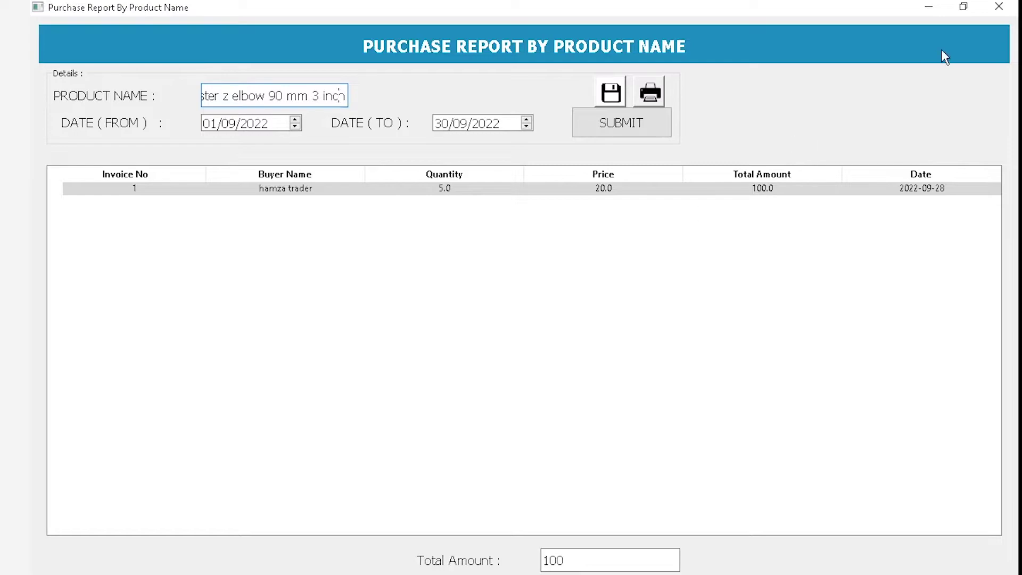
{"action": "left_click", "coordinate": [995, 6]}
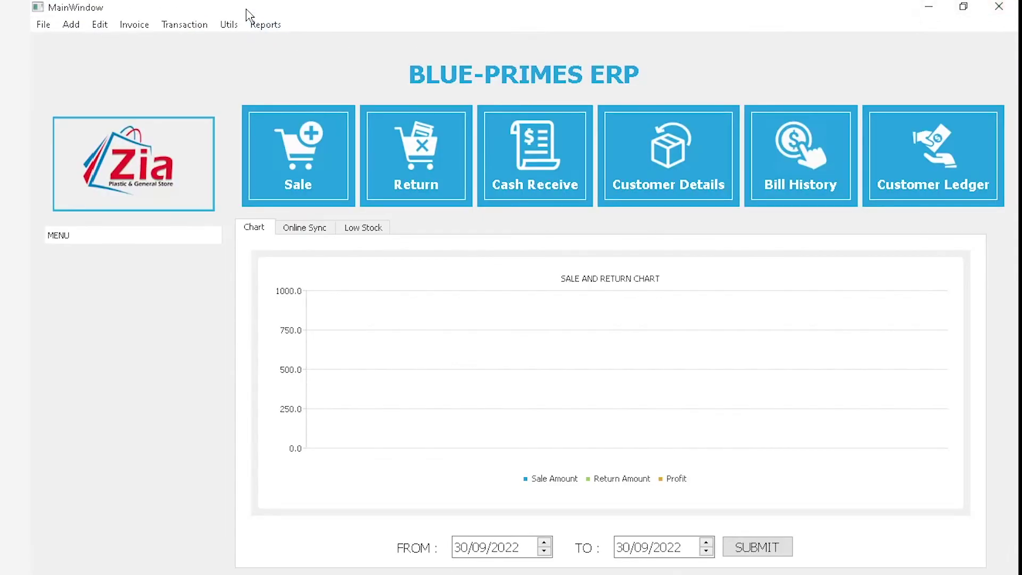
{"action": "left_click", "coordinate": [265, 25]}
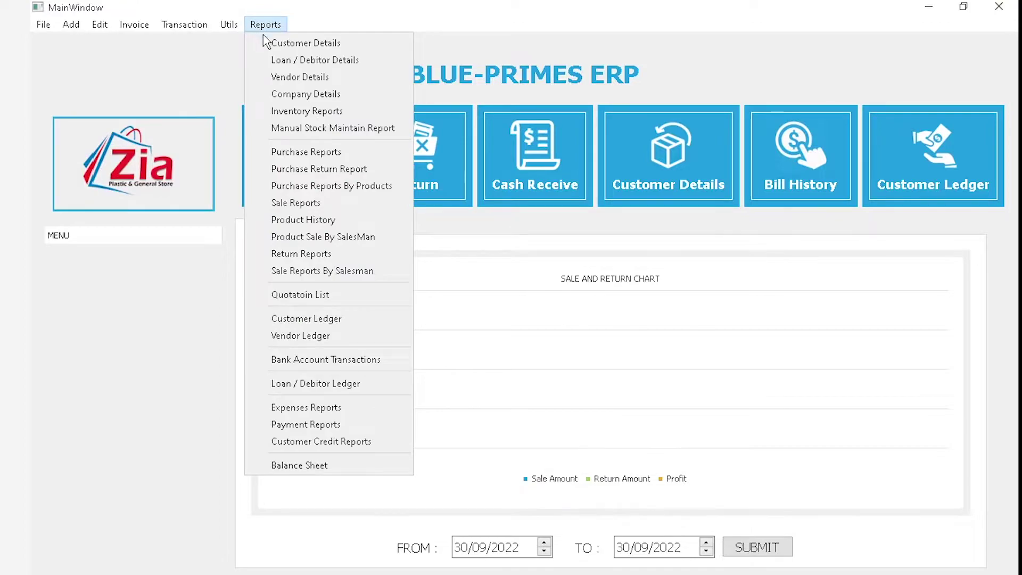
{"action": "left_click", "coordinate": [340, 210]}
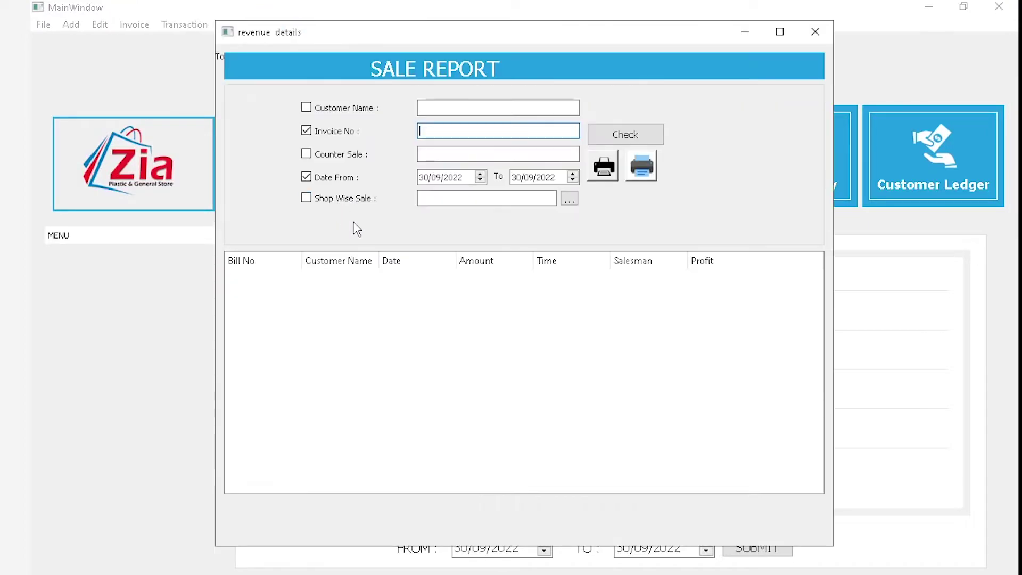
{"action": "left_click", "coordinate": [356, 109]}
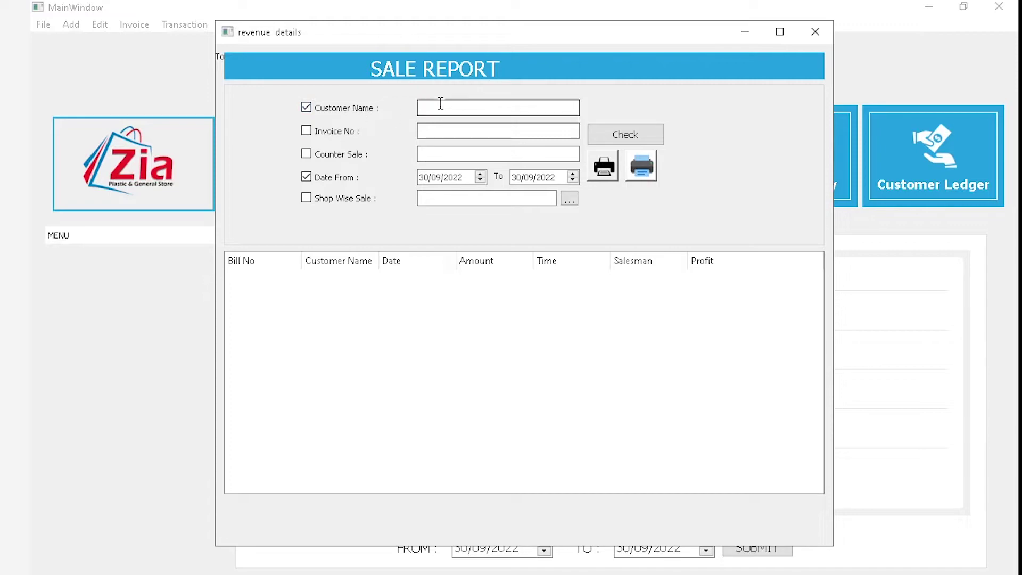
{"action": "left_click", "coordinate": [352, 109]}
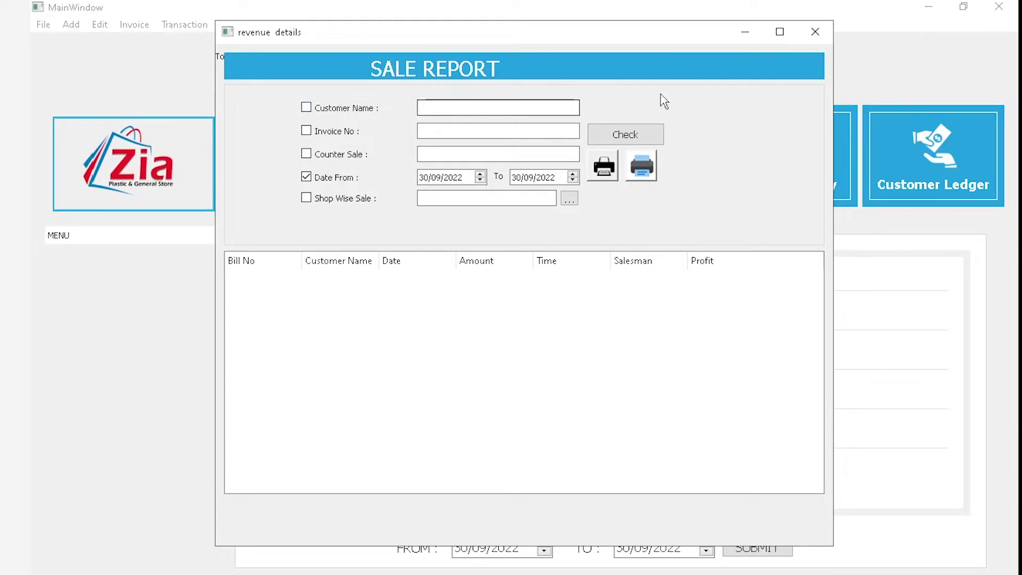
{"action": "left_click", "coordinate": [817, 33]}
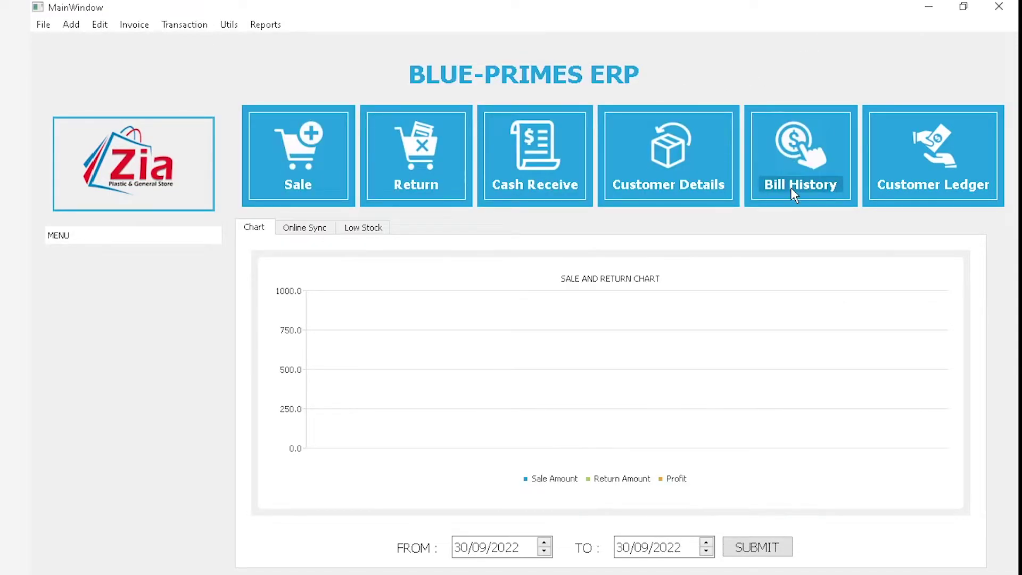
{"action": "left_click", "coordinate": [292, 201]}
{"action": "left_click", "coordinate": [996, 6]}
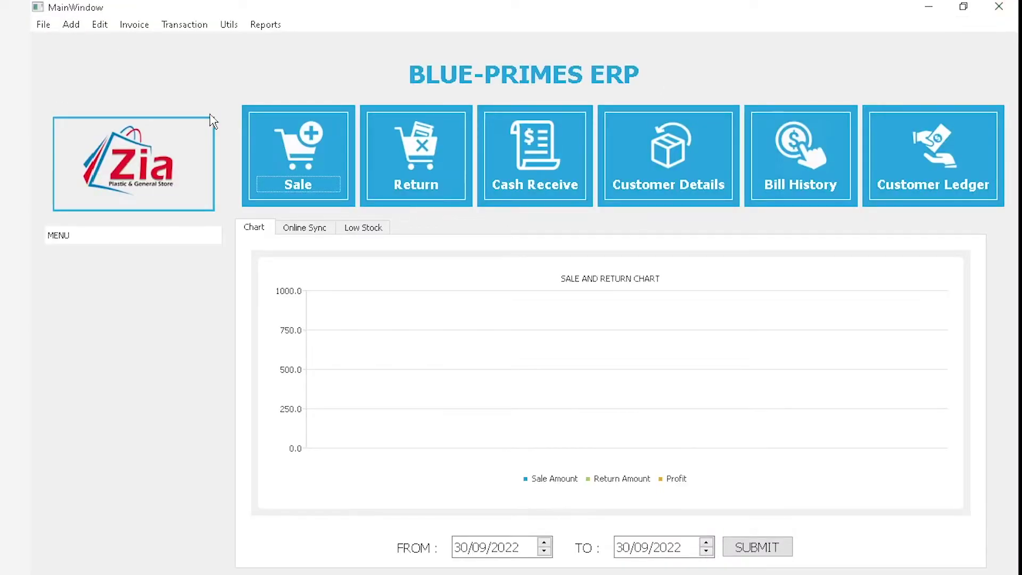
{"action": "left_click", "coordinate": [133, 24]}
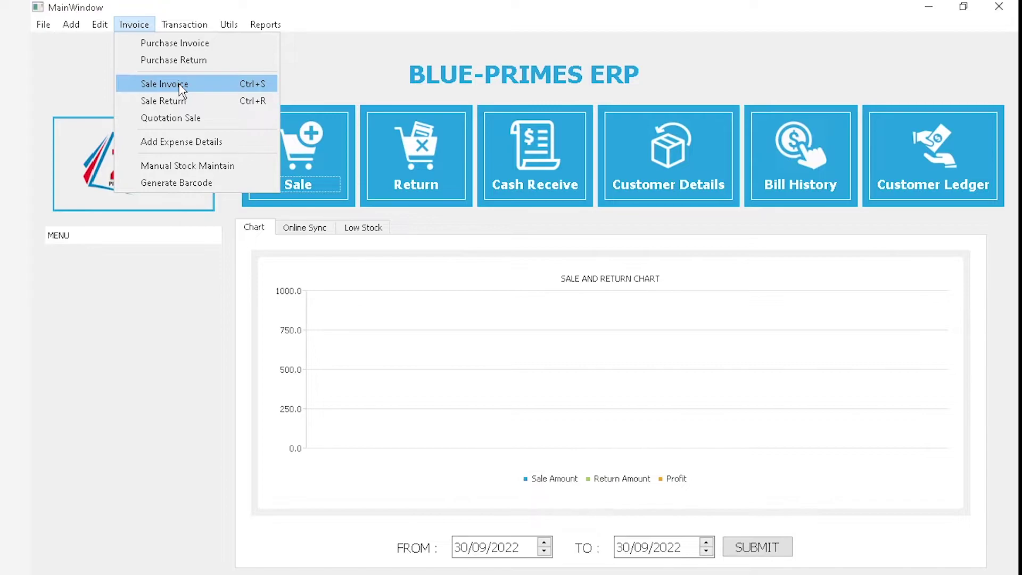
{"action": "mouse_move", "coordinate": [281, 24]}
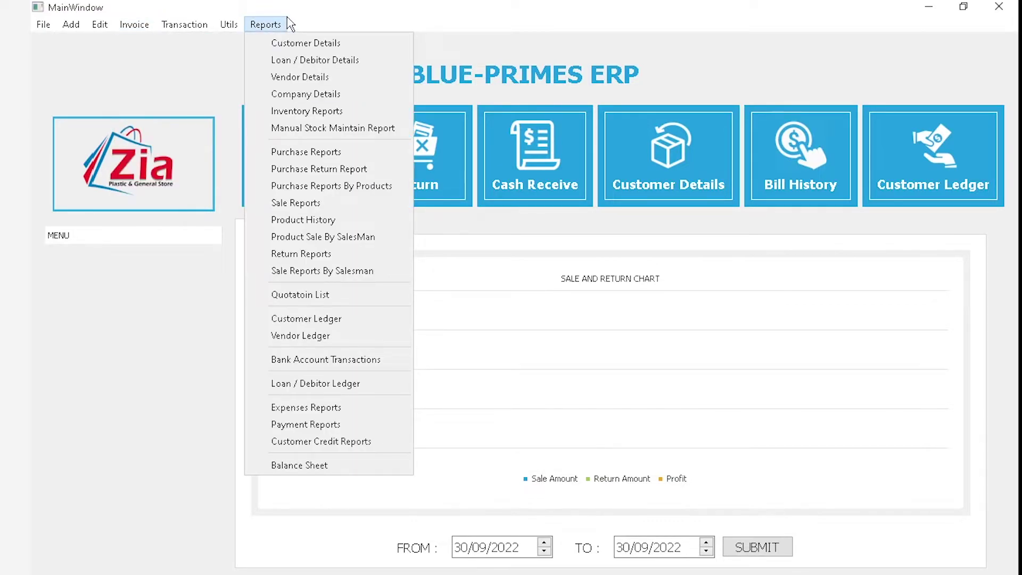
{"action": "left_click", "coordinate": [284, 208]}
{"action": "left_click", "coordinate": [349, 133]}
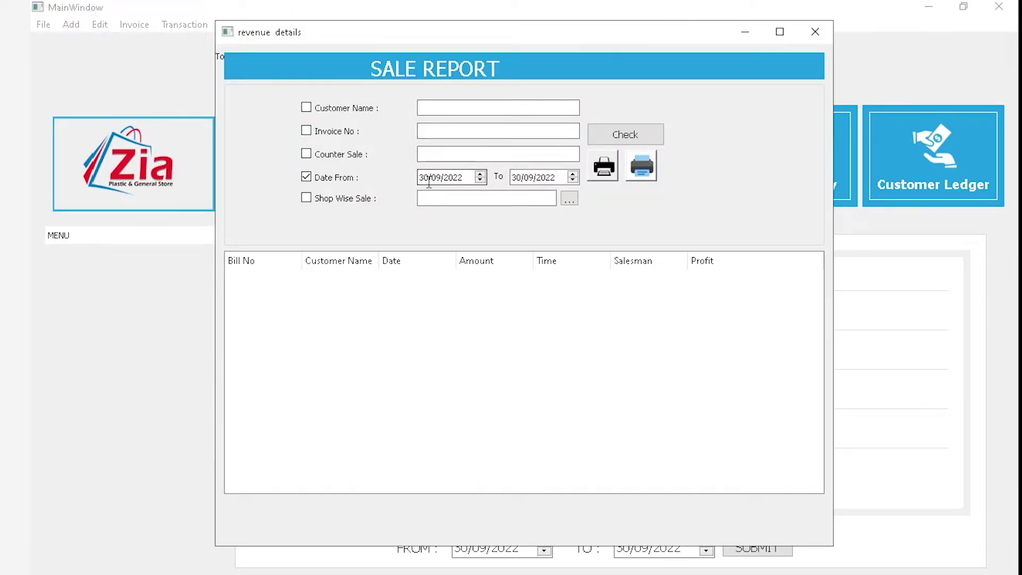
{"action": "type", "text": "17"}
{"action": "left_click", "coordinate": [627, 133]}
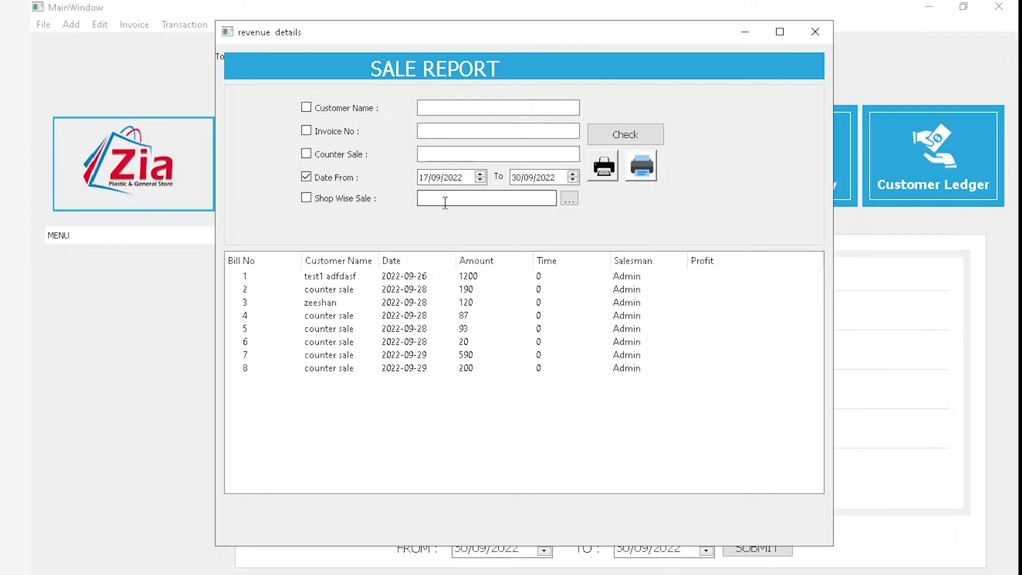
{"action": "left_click", "coordinate": [815, 32]}
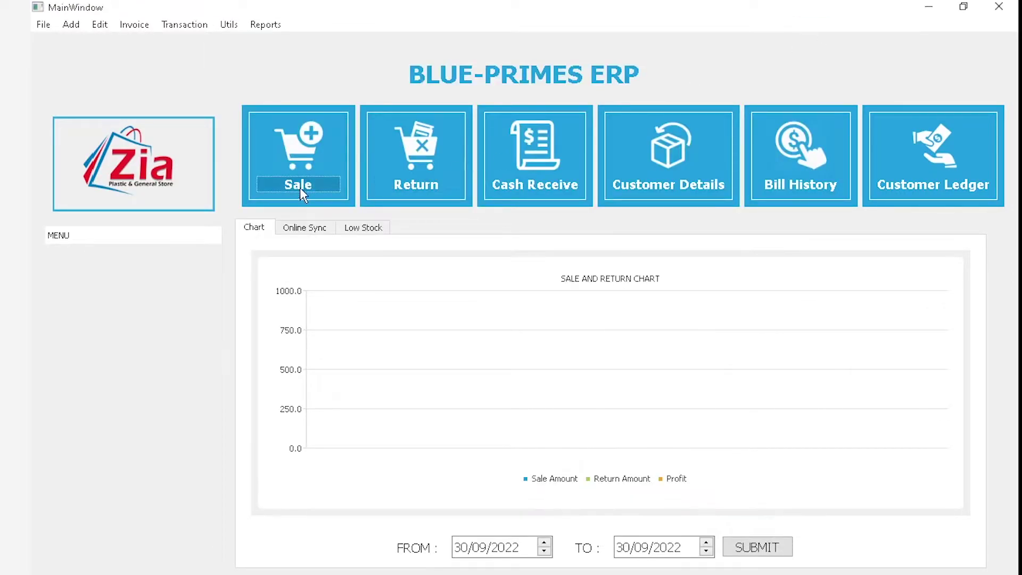
Create and save counter-sale invoice 9 for me901 at price 15
{"action": "left_click", "coordinate": [301, 190]}
{"action": "type", "text": "me90"}
{"action": "key", "text": "Return"}
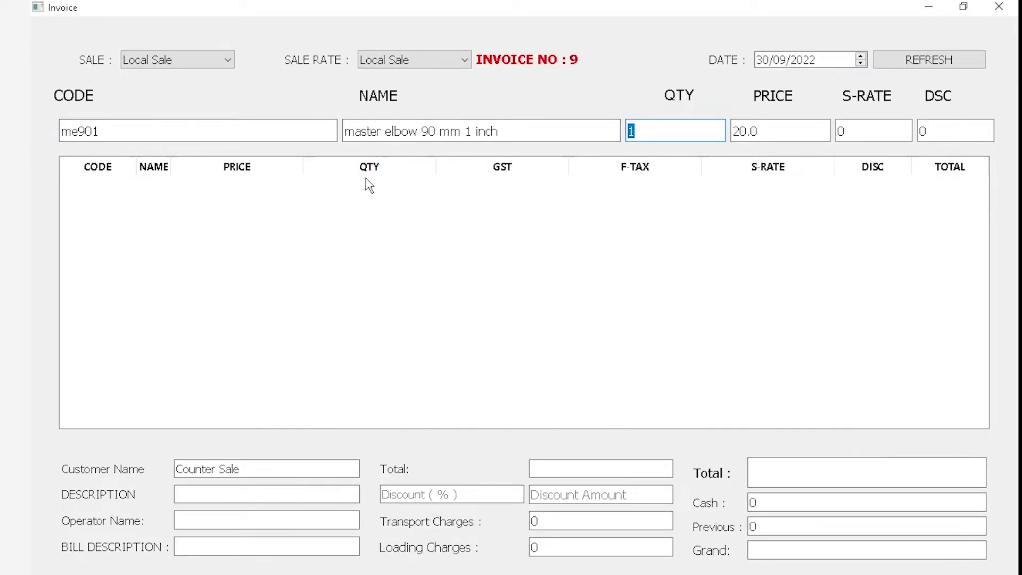
{"action": "key", "text": "Return"}
{"action": "type", "text": "15"}
{"action": "key", "text": "Return"}
{"action": "key", "text": "Return"}
{"action": "key", "text": "Return"}
{"action": "key", "text": "Return"}
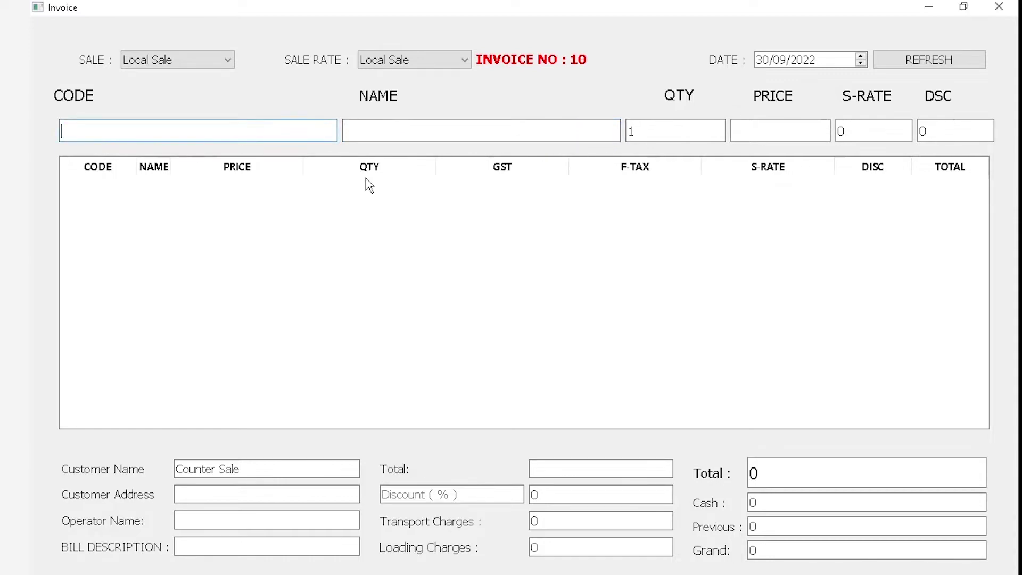
{"action": "key", "text": "Return"}
{"action": "type", "text": "maste"}
{"action": "key", "text": "Down"}
{"action": "key", "text": "Down"}
{"action": "key", "text": "Down"}
{"action": "key", "text": "Down"}
{"action": "key", "text": "Down"}
Save counter-sale invoice 10 with three master elbow 90 mm 2 inch, totalling 60
{"action": "key", "text": "Return"}
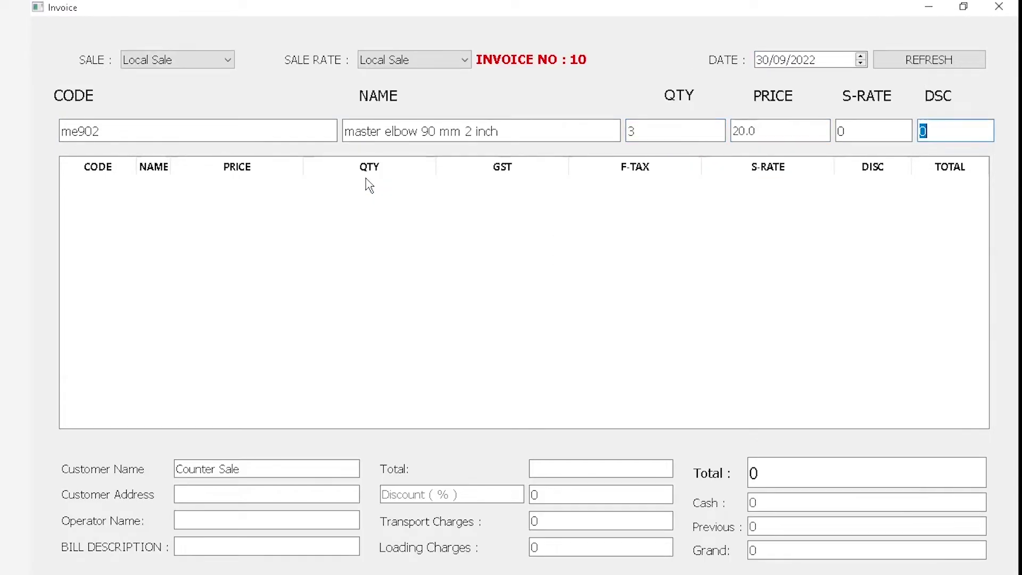
{"action": "key", "text": "Return"}
{"action": "key", "text": "ctrl+s"}
{"action": "key", "text": "Return"}
{"action": "key", "text": "Escape"}
{"action": "key", "text": "alt"}
{"action": "key", "text": "Right"}
{"action": "key", "text": "Left"}
{"action": "key", "text": "Left"}
{"action": "key", "text": "Down"}
{"action": "key", "text": "Down"}
{"action": "key", "text": "Down"}
{"action": "key", "text": "Down"}
{"action": "key", "text": "Down"}
{"action": "key", "text": "Down"}
{"action": "key", "text": "Down"}
{"action": "key", "text": "Down"}
{"action": "key", "text": "Down"}
{"action": "key", "text": "Down"}
{"action": "key", "text": "Return"}
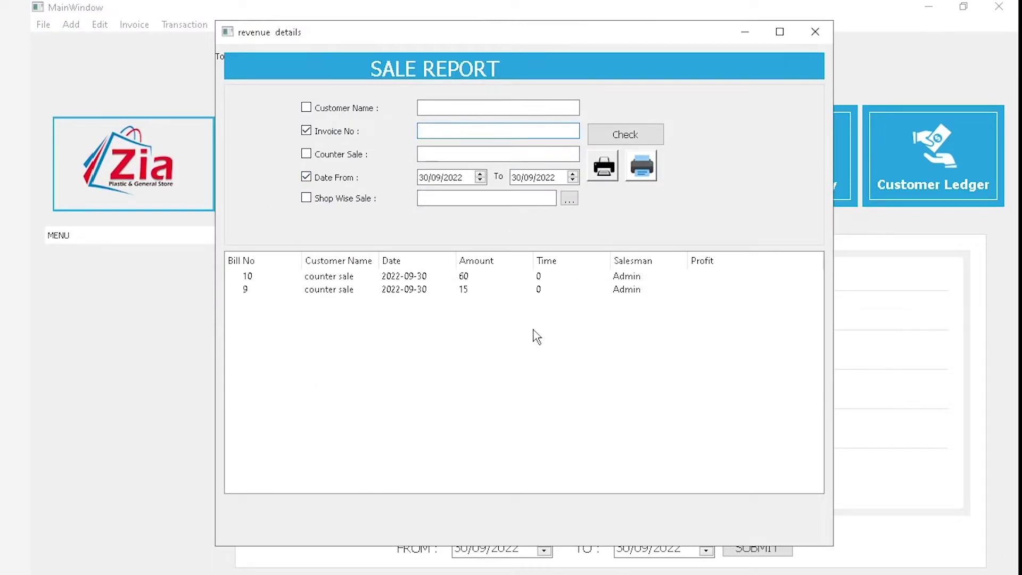
Check the 30/09/2022 Sale Report listing bills 9 (15) and 10 (60), then close it
{"action": "left_click", "coordinate": [800, 32]}
{"action": "left_click", "coordinate": [262, 186]}
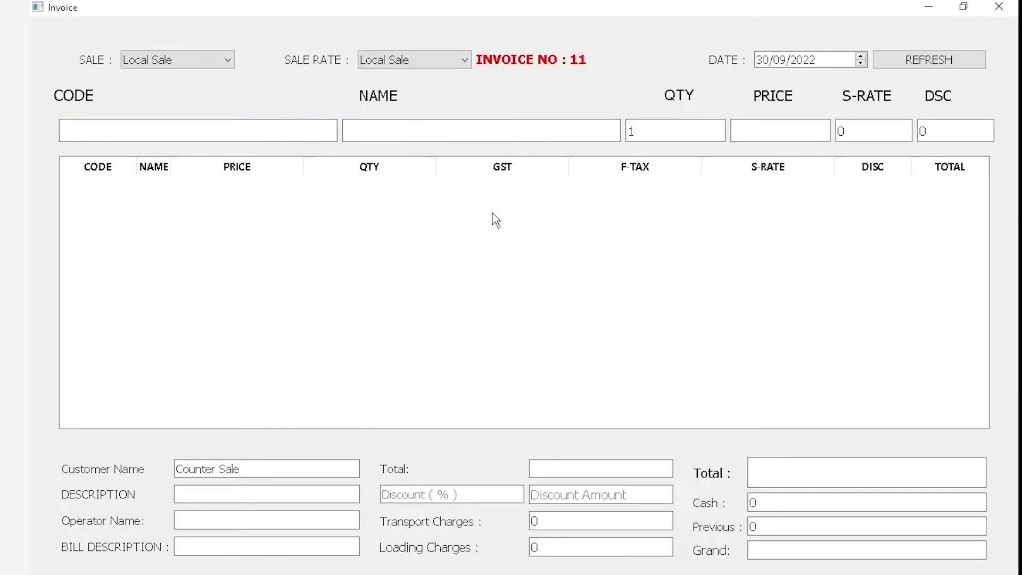
{"action": "key", "text": "F1"}
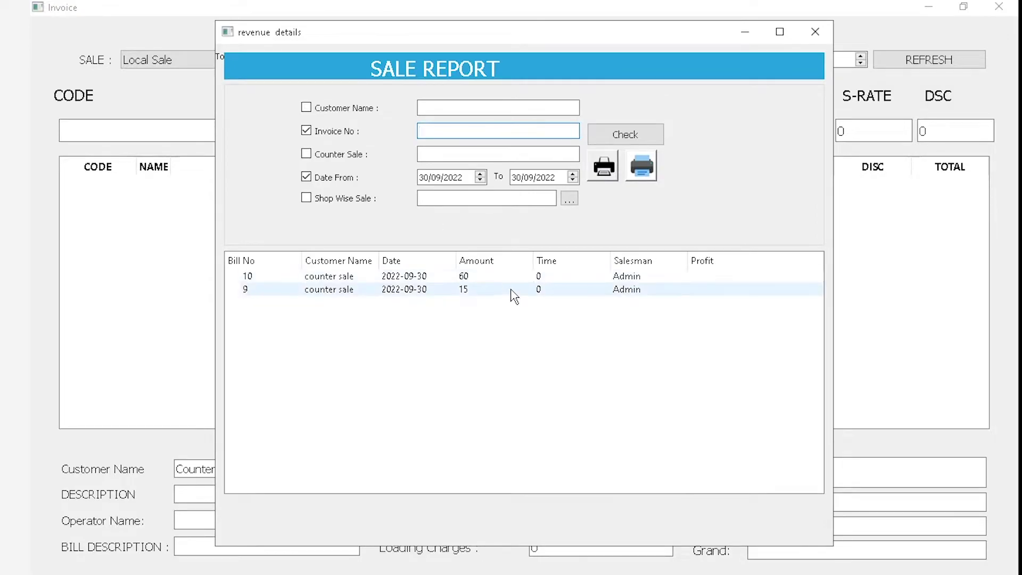
{"action": "left_click", "coordinate": [815, 31]}
Filter the Sale Report by invoice number 2 to show its details: total 199, grand total 190
{"action": "left_click", "coordinate": [1016, 6]}
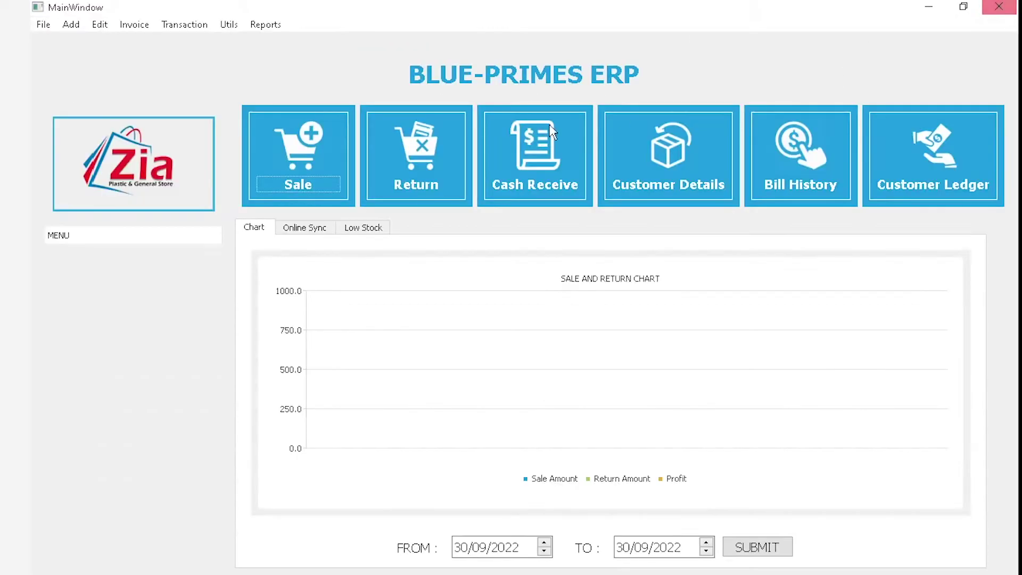
{"action": "left_click", "coordinate": [256, 25]}
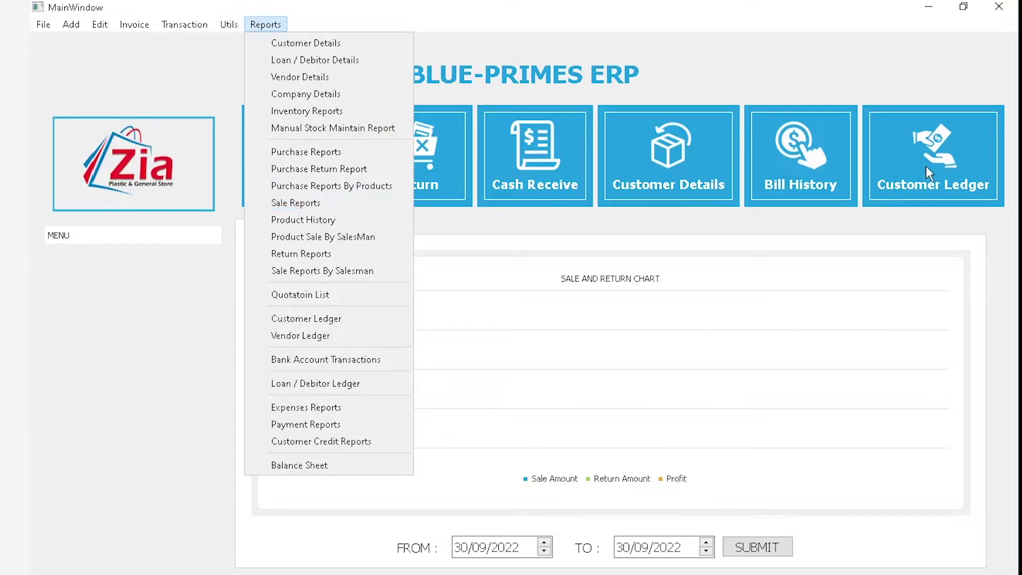
{"action": "left_click", "coordinate": [318, 204]}
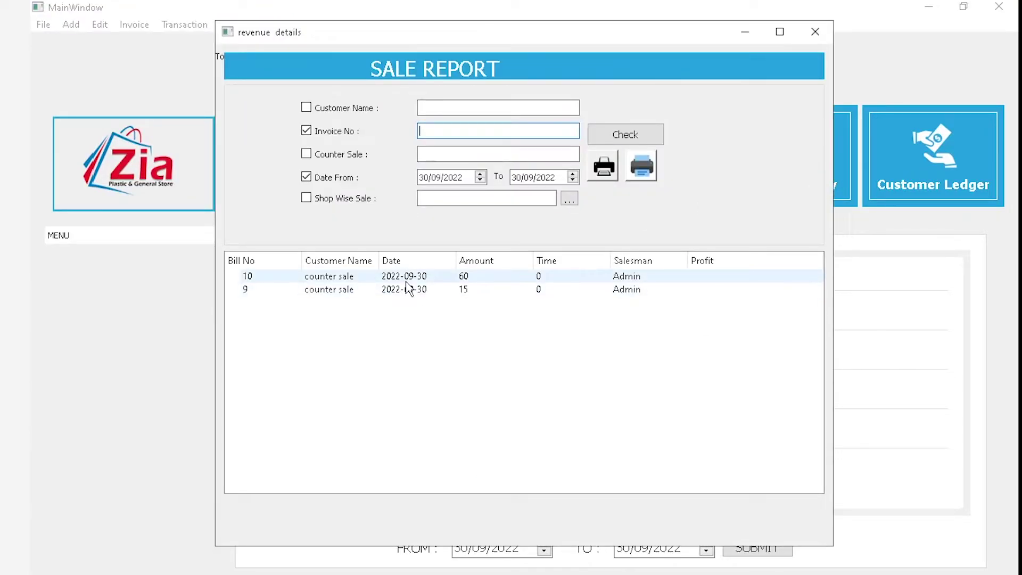
{"action": "left_click", "coordinate": [322, 131]}
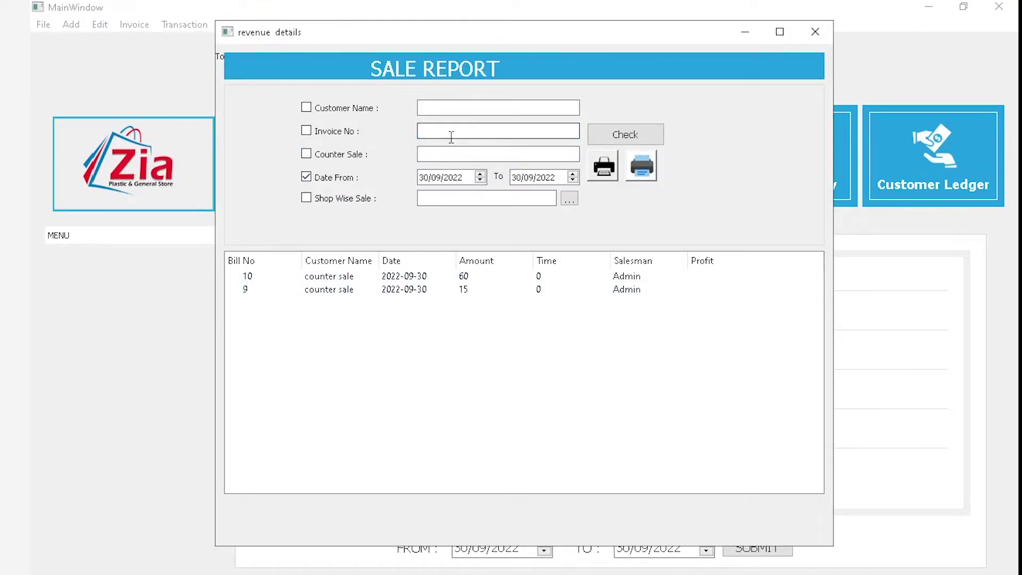
{"action": "left_click", "coordinate": [332, 137]}
{"action": "left_click", "coordinate": [429, 133]}
{"action": "key", "text": "Return"}
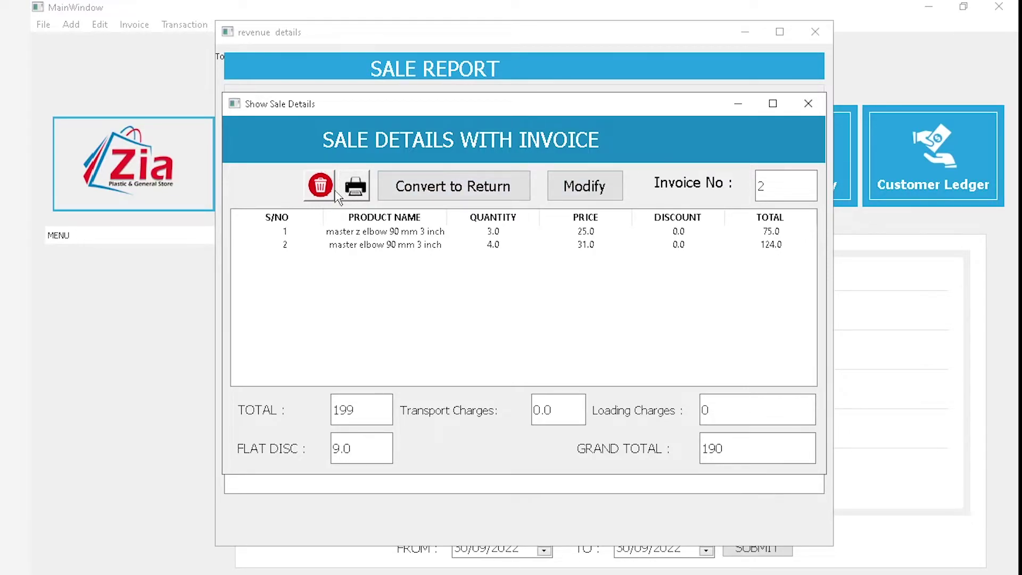
Close the invoice details and rerun the 30/09/2022 sale report without invoice or counter-sale filters
{"action": "left_click", "coordinate": [808, 103]}
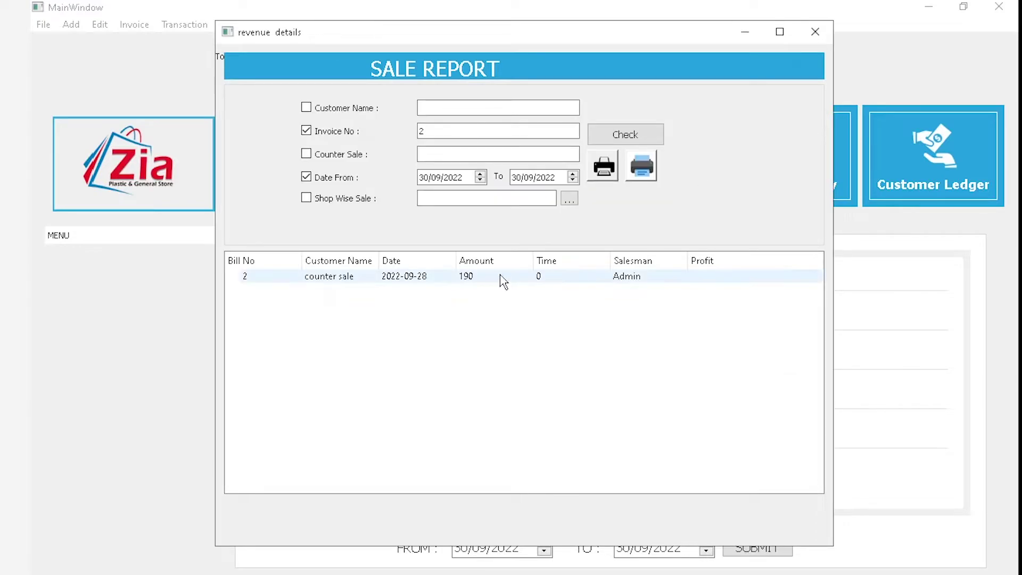
{"action": "left_click", "coordinate": [333, 133]}
{"action": "left_click", "coordinate": [601, 134]}
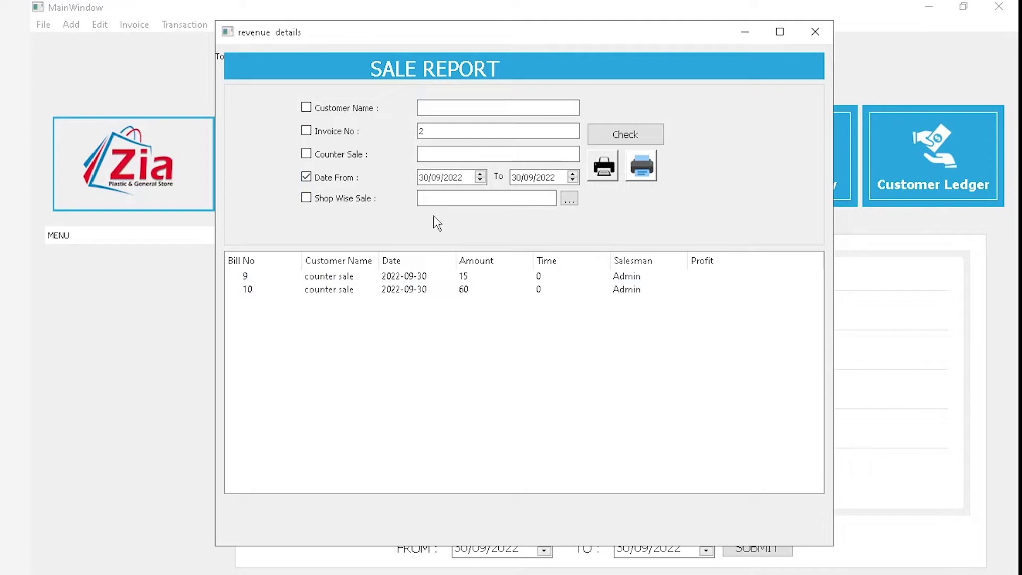
{"action": "left_click", "coordinate": [332, 156]}
Move the sale report's start date back to 30/05/2022 and list all bills
{"action": "left_click", "coordinate": [328, 139]}
{"action": "left_click", "coordinate": [341, 109]}
{"action": "left_click", "coordinate": [442, 107]}
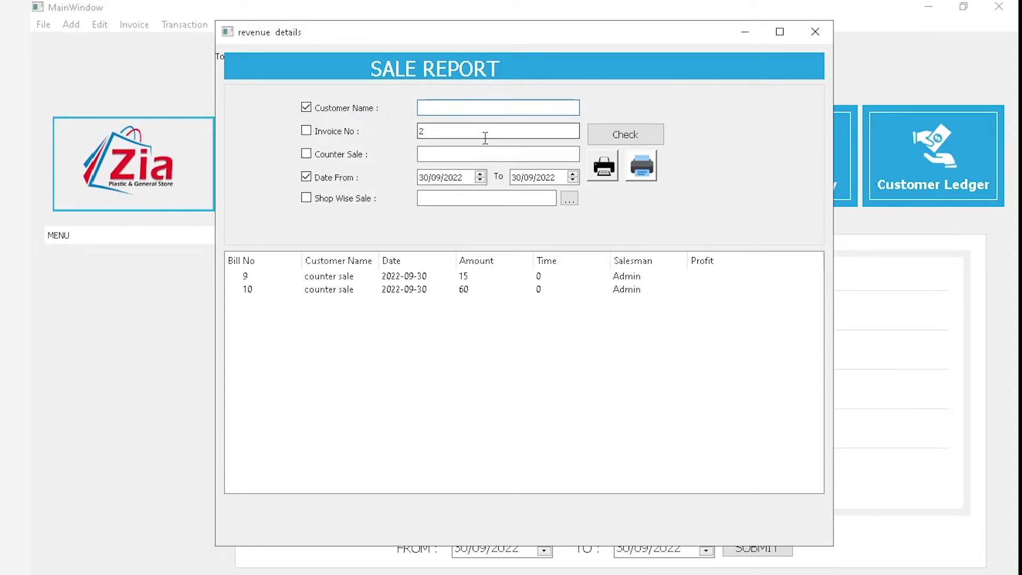
{"action": "type", "text": "s"}
{"action": "key", "text": "BackSpace"}
{"action": "left_click", "coordinate": [345, 110]}
{"action": "left_click", "coordinate": [438, 177]}
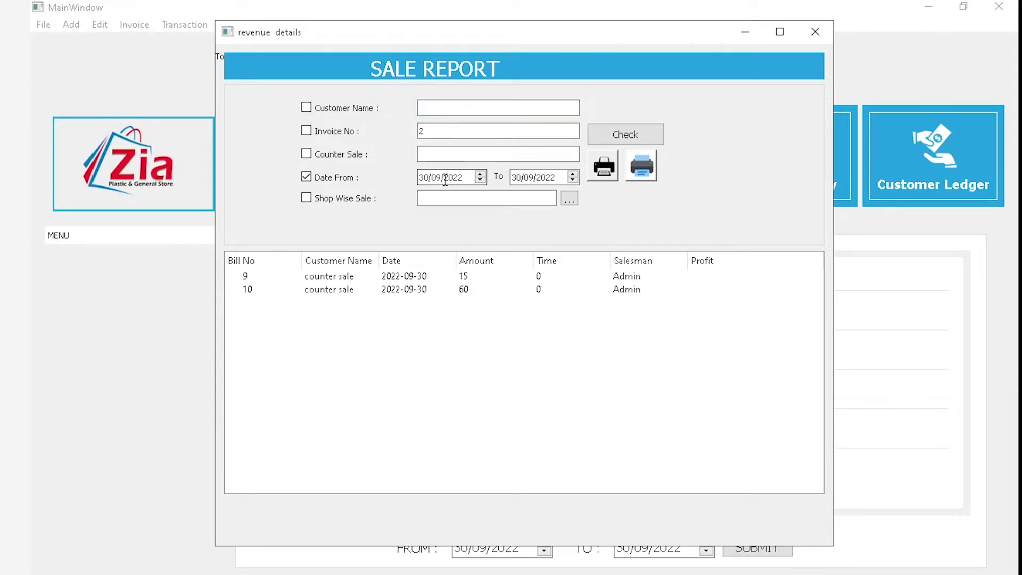
{"action": "type", "text": "5"}
{"action": "left_click", "coordinate": [621, 136]}
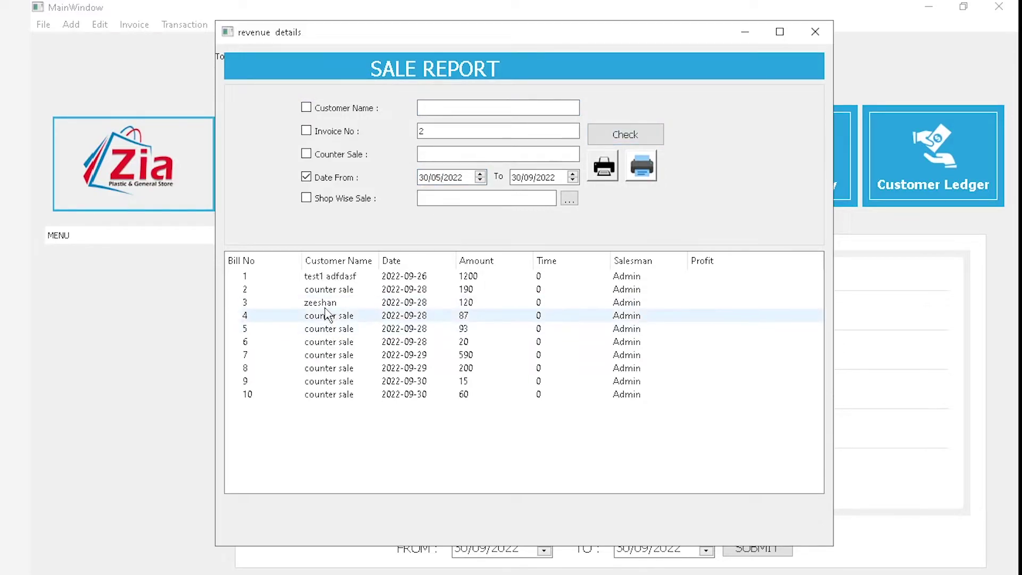
Filter the report by a suggested customer name, returning one bill of 120
{"action": "left_click", "coordinate": [353, 110]}
{"action": "left_click", "coordinate": [457, 107]}
{"action": "type", "text": "z"}
{"action": "left_click", "coordinate": [455, 122]}
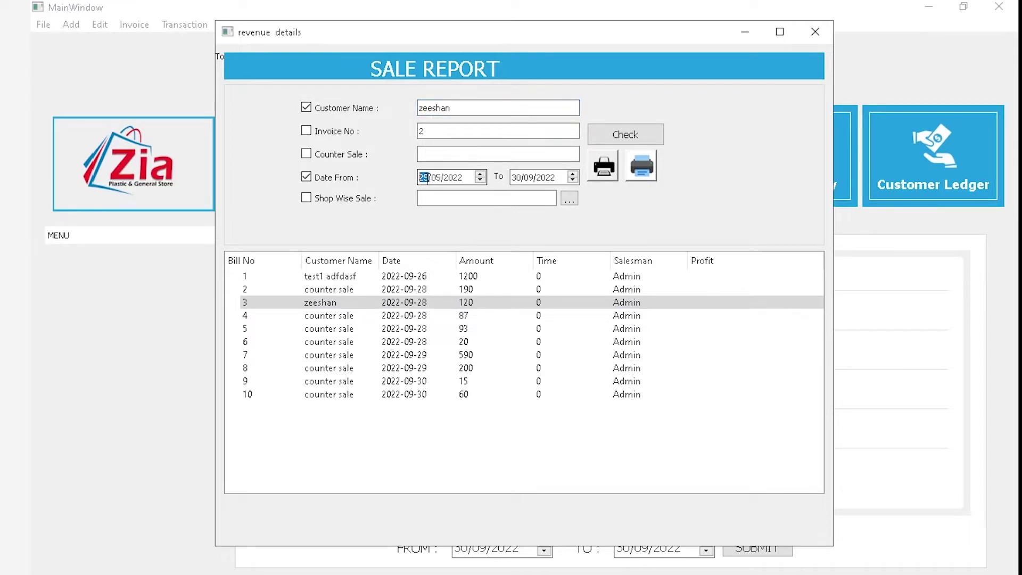
{"action": "left_click", "coordinate": [623, 134]}
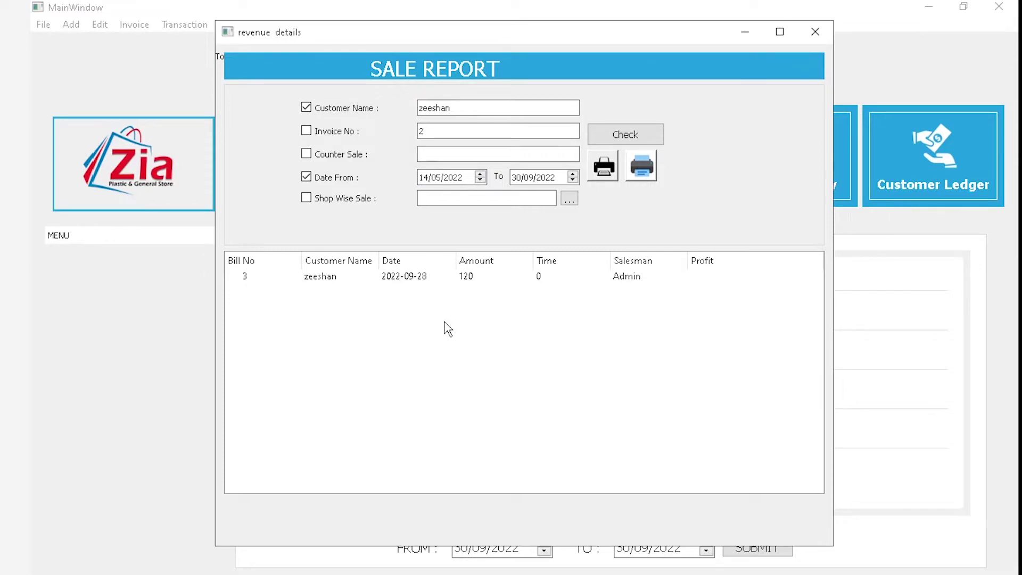
View bill 3's item details, then close it and the sale report
{"action": "double_click", "coordinate": [410, 277]}
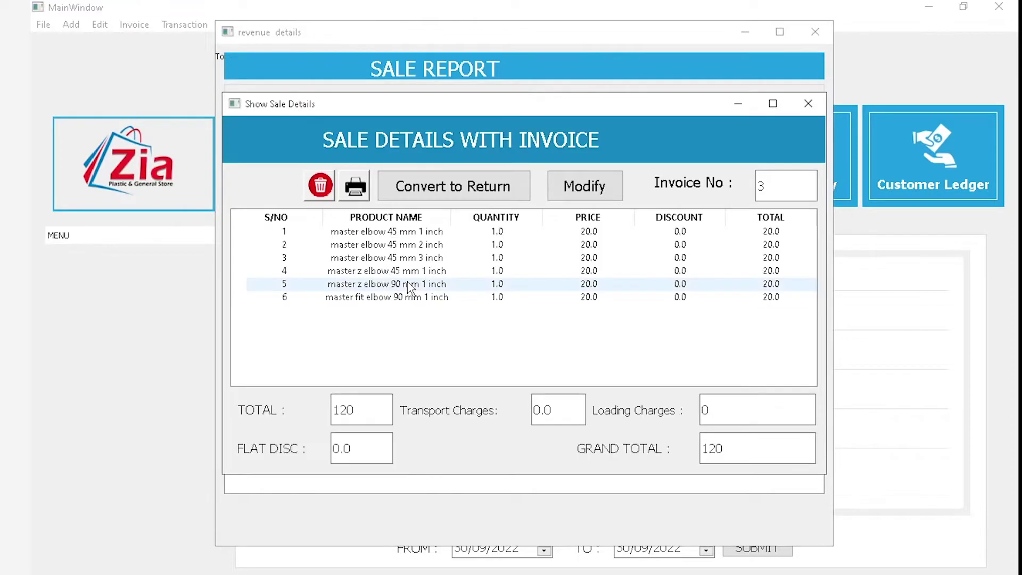
{"action": "left_click", "coordinate": [808, 103]}
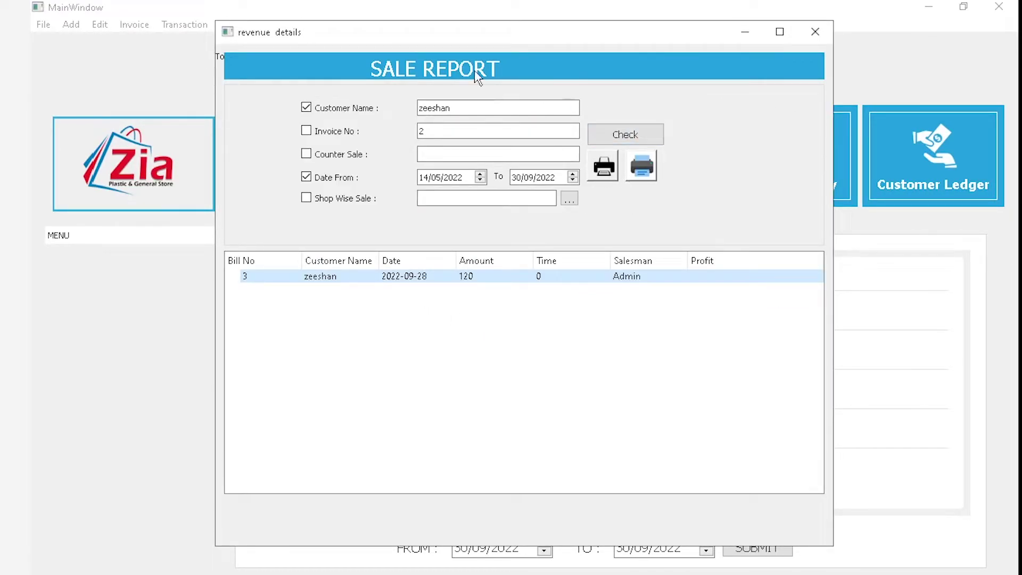
{"action": "left_click", "coordinate": [814, 32]}
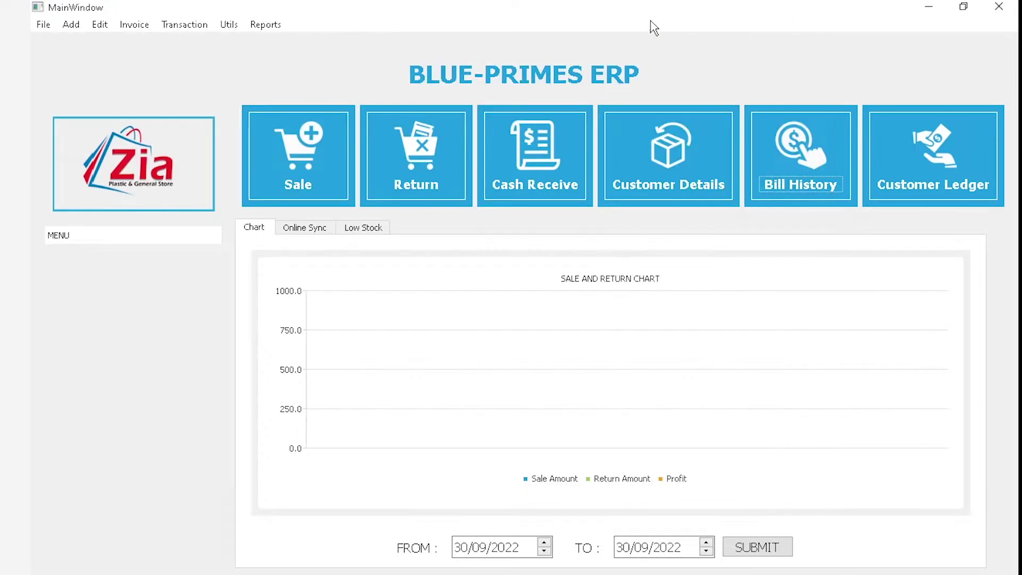
Run the Product History report for master elbow 45 mm 1 inch, maximized
{"action": "left_click", "coordinate": [261, 22]}
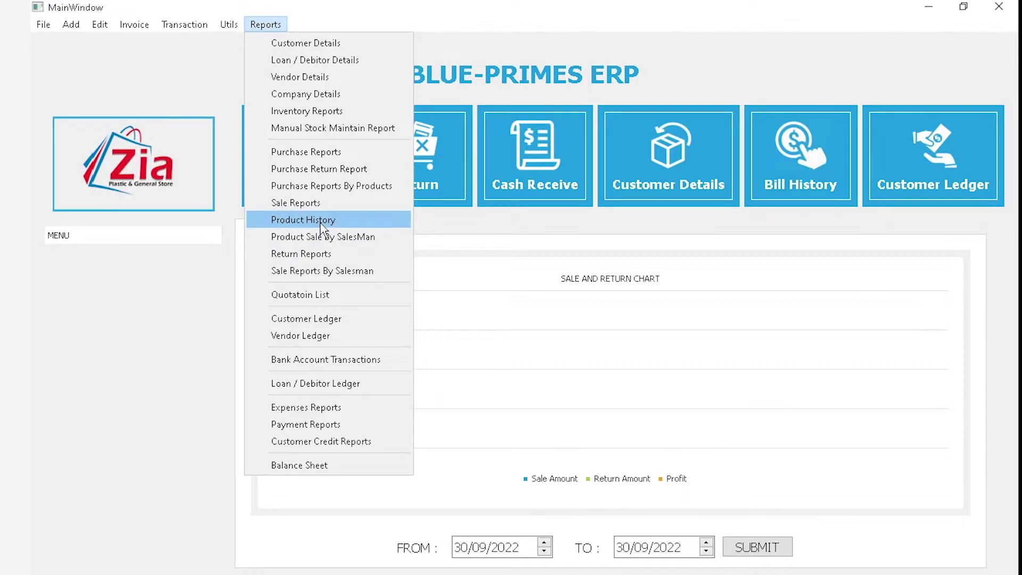
{"action": "left_click", "coordinate": [361, 225]}
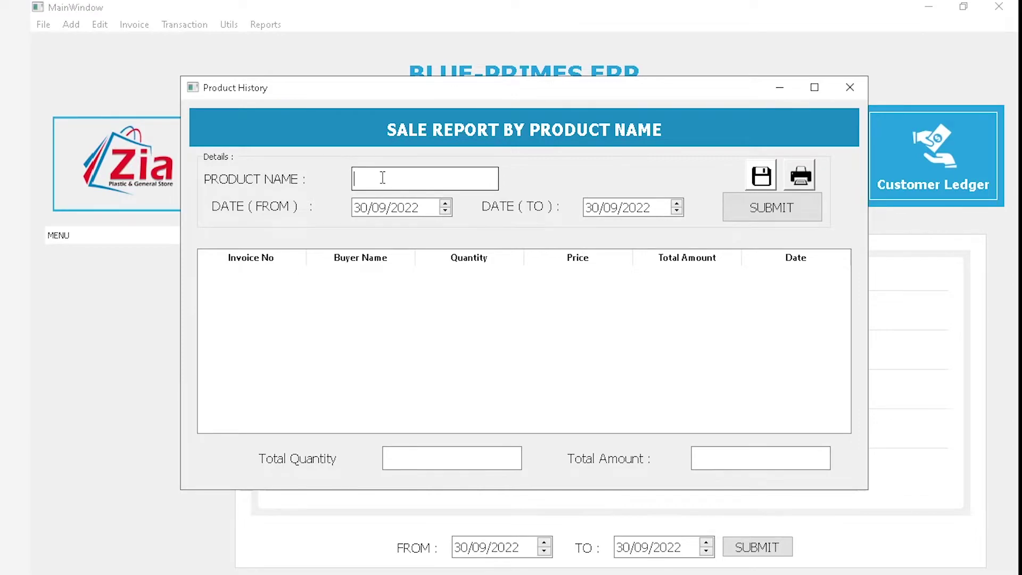
{"action": "type", "text": "mas"}
{"action": "key", "text": "Return"}
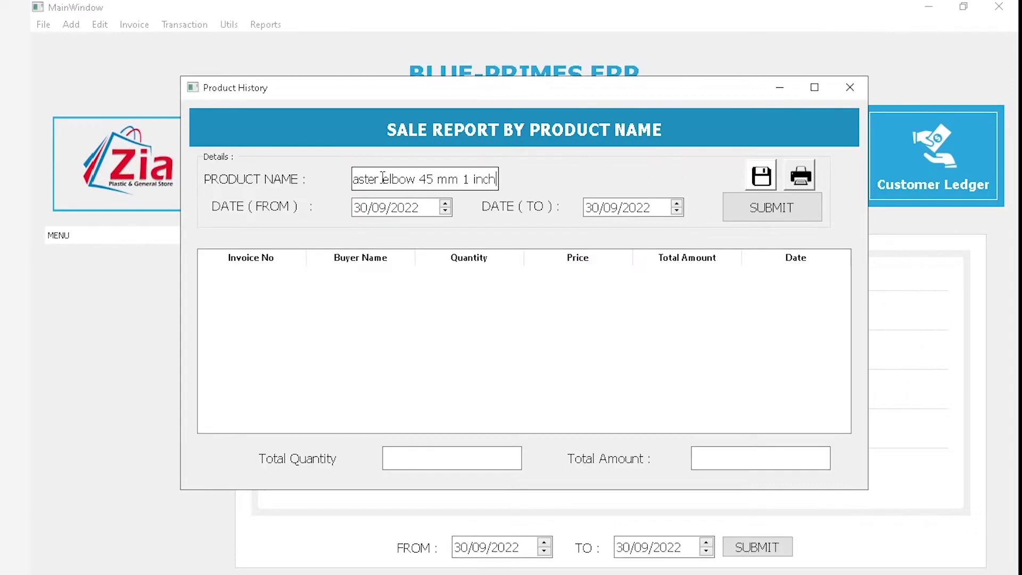
{"action": "scroll", "coordinate": [413, 210], "scroll_direction": "down", "scroll_amount": 4}
{"action": "left_click", "coordinate": [751, 209]}
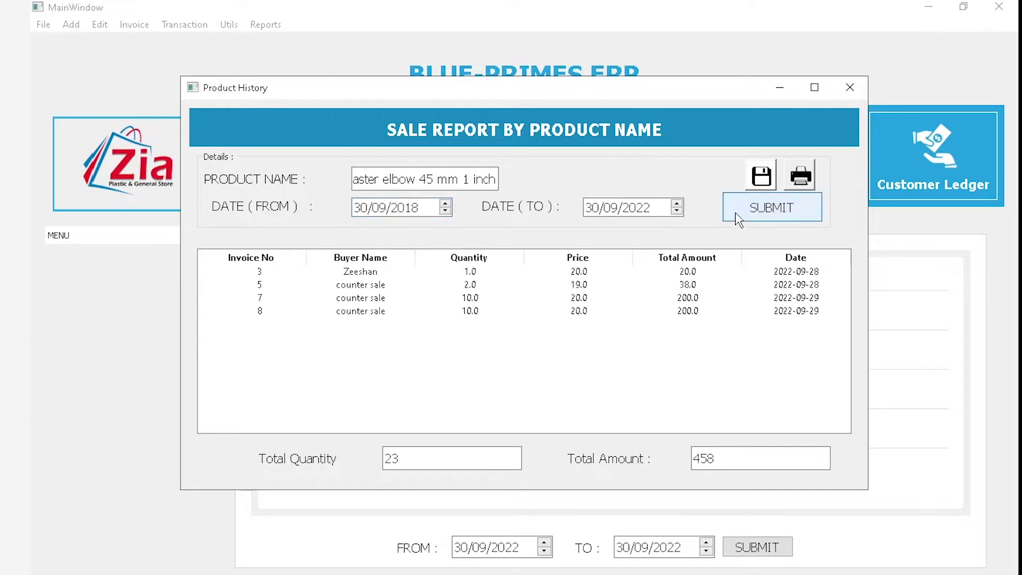
{"action": "left_click", "coordinate": [816, 88]}
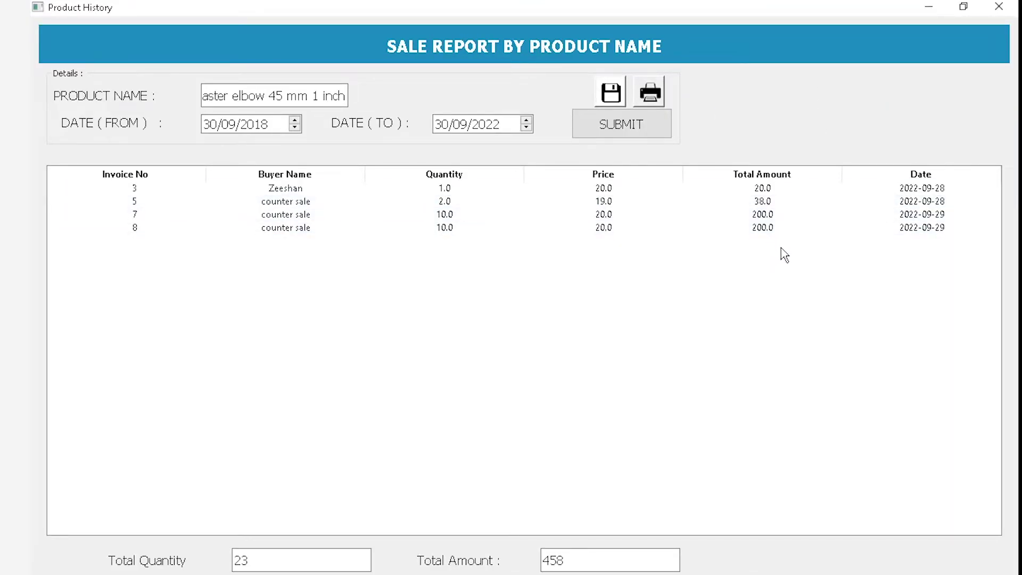
Review sales on invoices 3, 5, 7 and 8, quantity 23, amount 458, and export as PDF
{"action": "left_click", "coordinate": [456, 194]}
{"action": "left_click", "coordinate": [455, 194]}
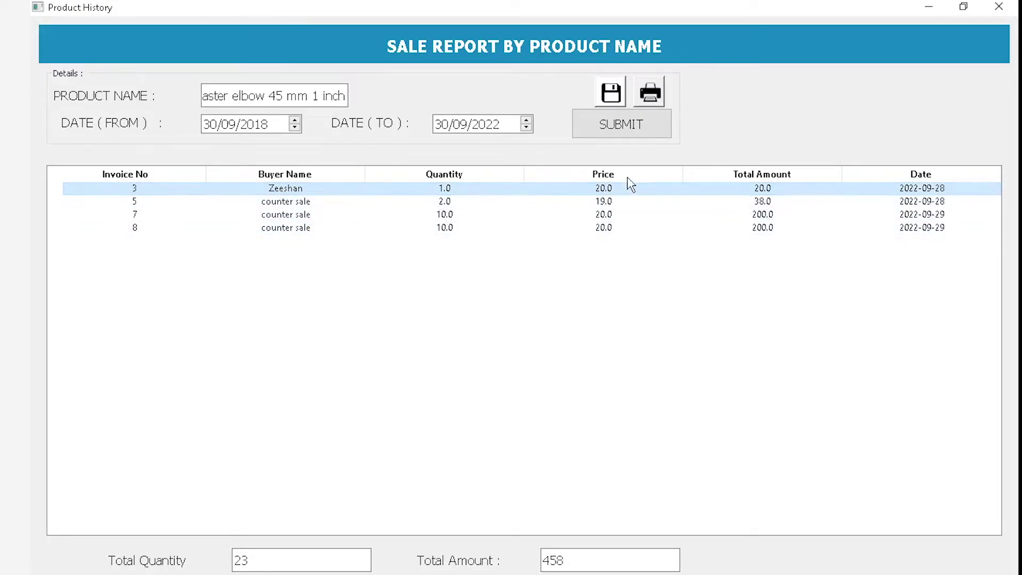
{"action": "left_click", "coordinate": [364, 202]}
{"action": "left_click", "coordinate": [381, 215]}
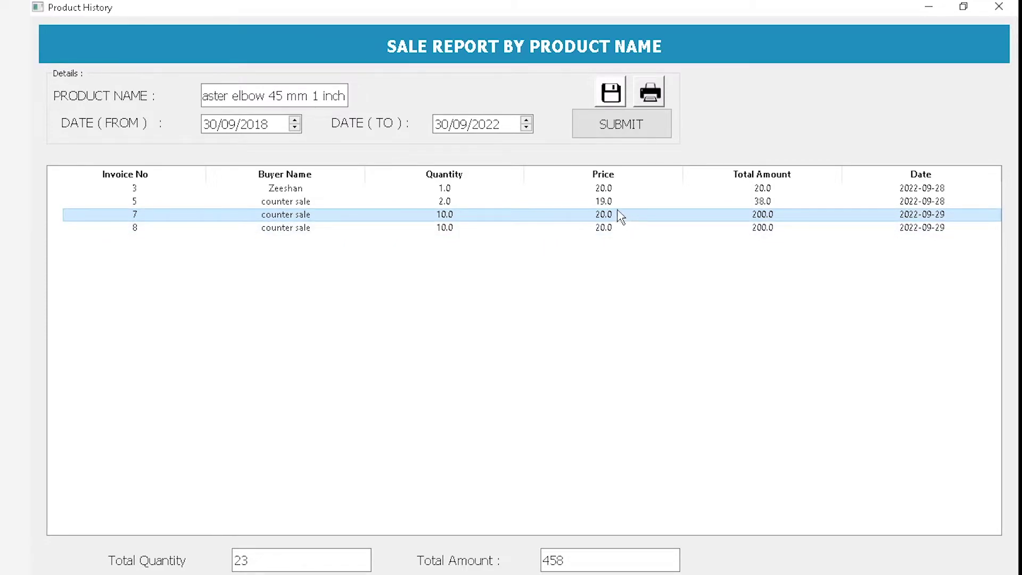
{"action": "left_click", "coordinate": [552, 229]}
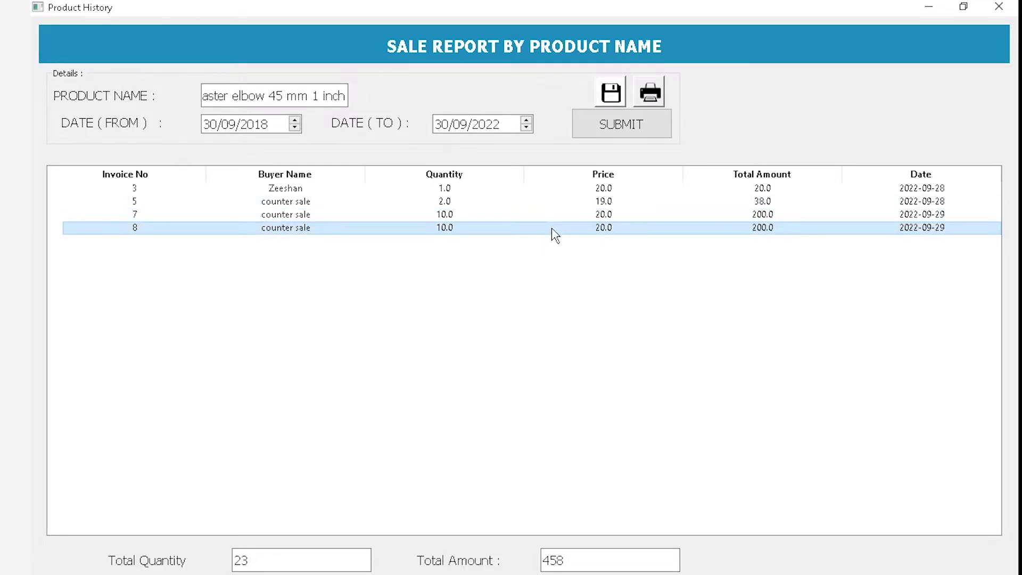
{"action": "left_click", "coordinate": [248, 560]}
{"action": "double_click", "coordinate": [248, 560]}
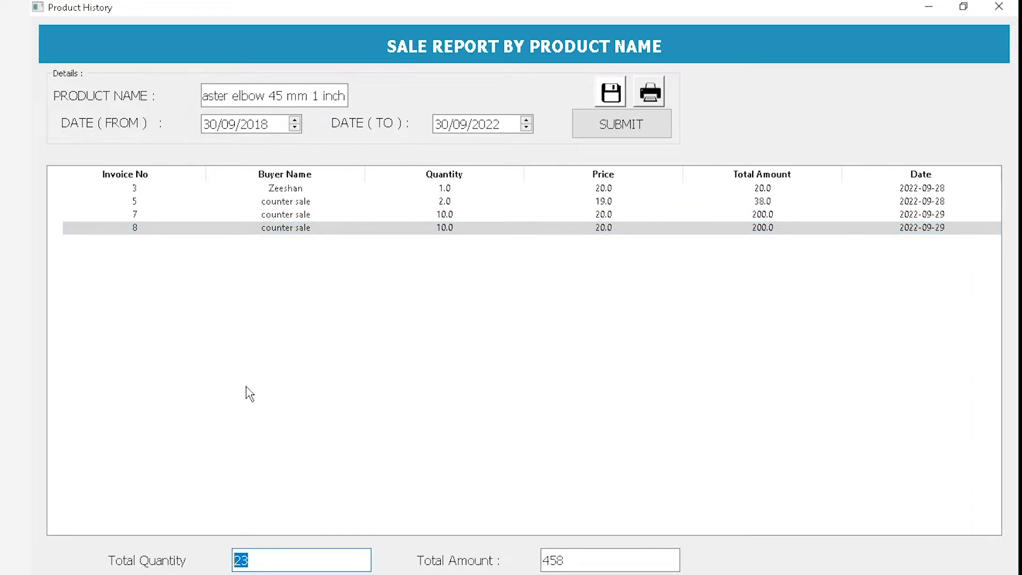
{"action": "left_click_drag", "start_coordinate": [564, 560], "coordinate": [551, 560]}
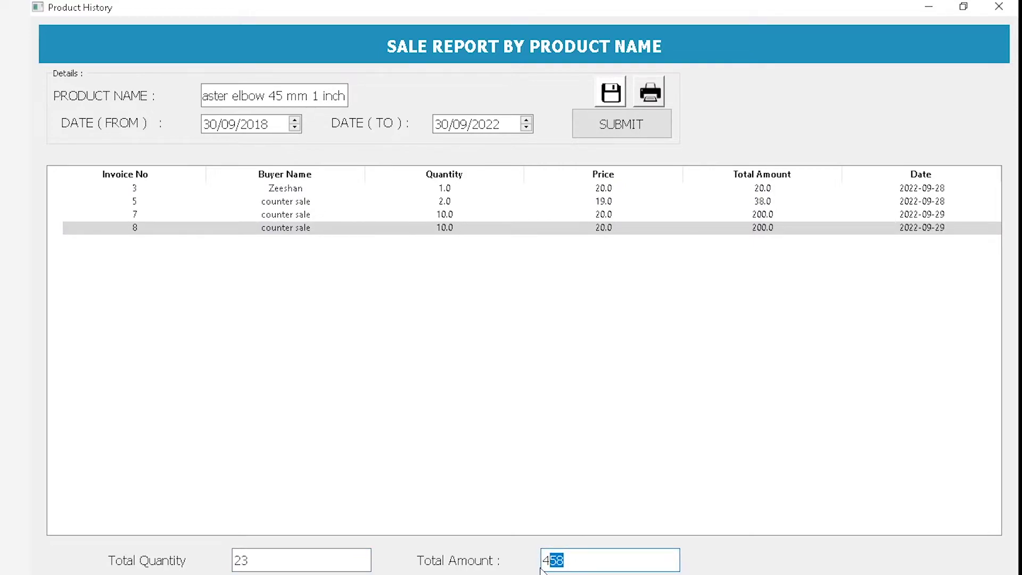
{"action": "left_click", "coordinate": [659, 89]}
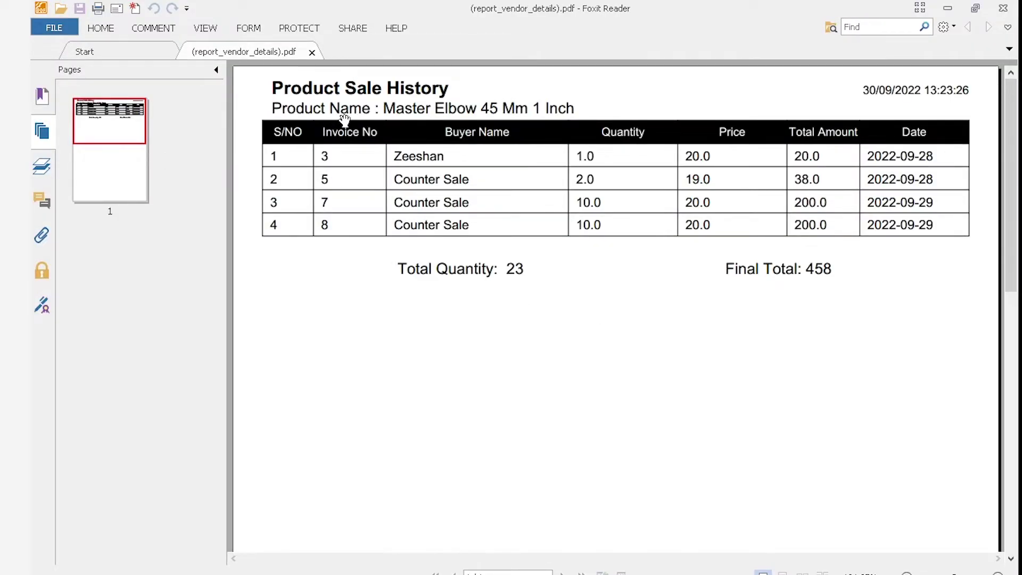
Hide the PDF page thumbnails, scroll through the sale history, then close Foxit Reader
{"action": "left_click", "coordinate": [216, 70]}
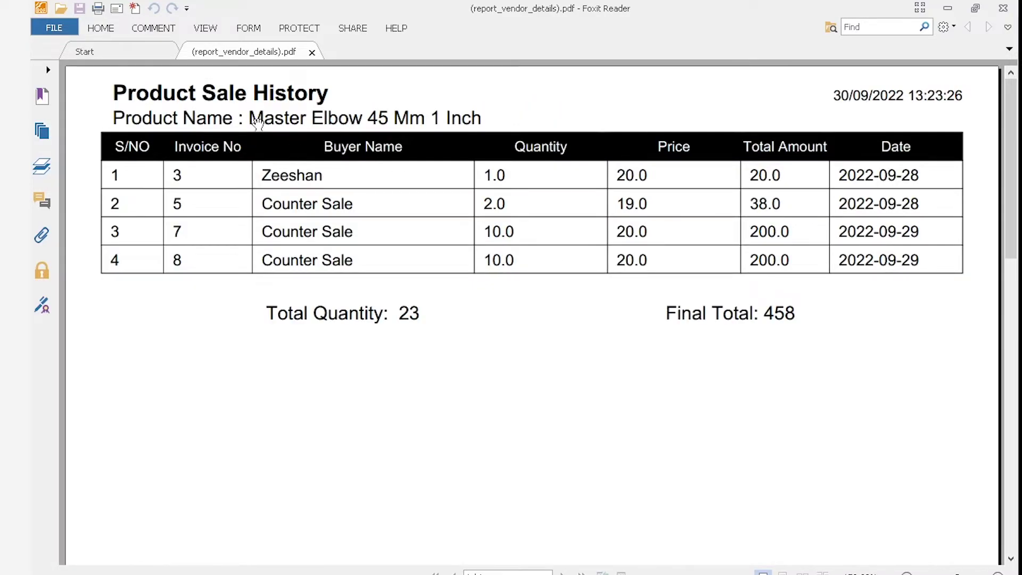
{"action": "scroll", "coordinate": [320, 263], "scroll_direction": "down", "scroll_amount": 1}
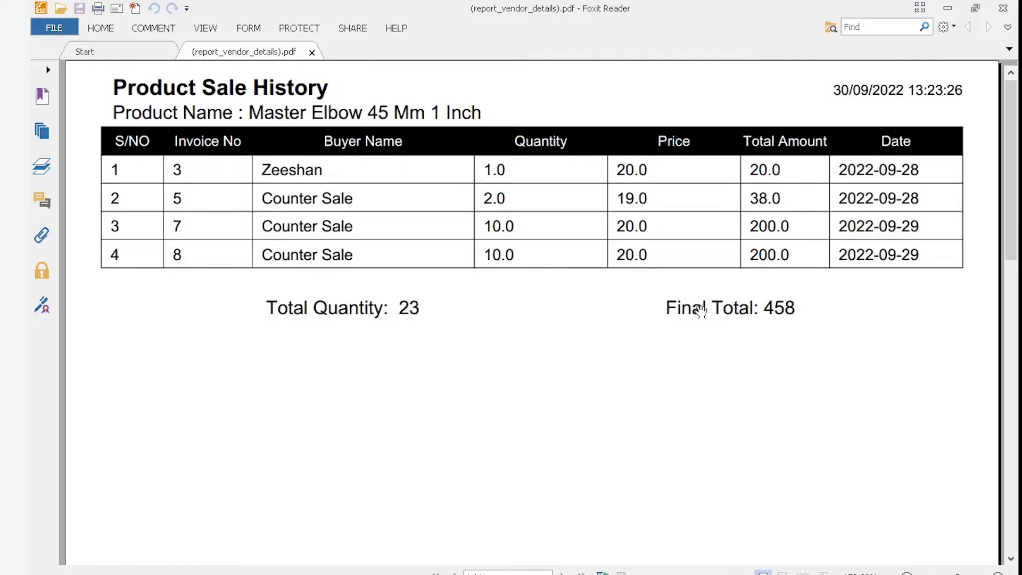
{"action": "left_click", "coordinate": [1004, 8]}
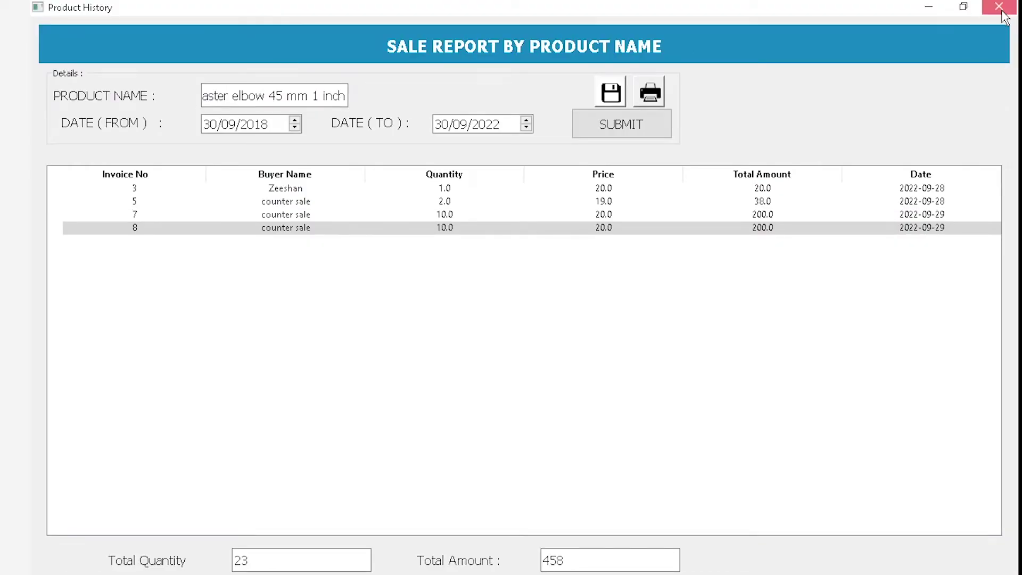
{"action": "left_click", "coordinate": [1003, 9]}
Open and close the Sales Report by Salesman, then open the Product Sales by Salesman report
{"action": "left_click", "coordinate": [266, 24]}
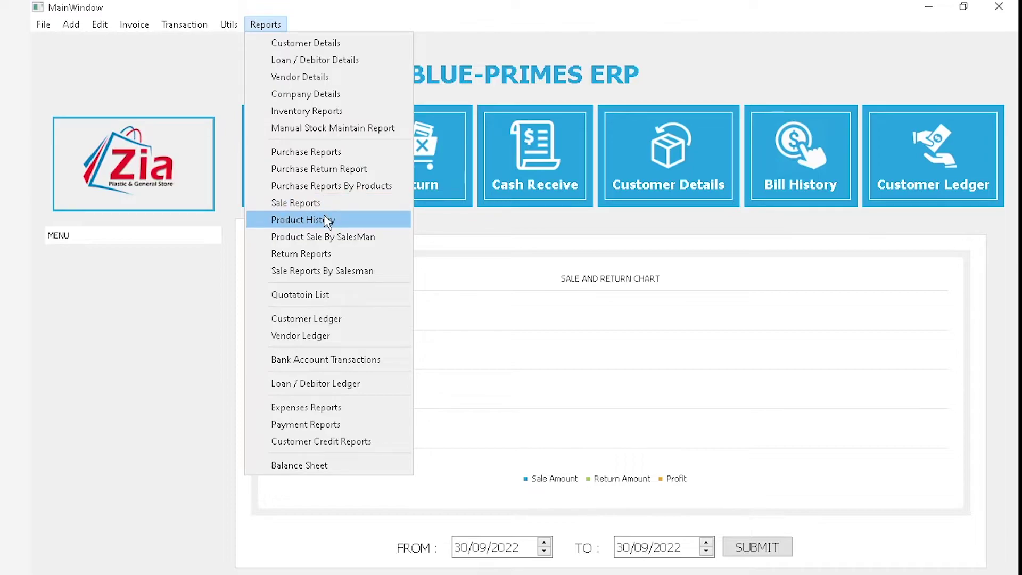
{"action": "left_click", "coordinate": [349, 237]}
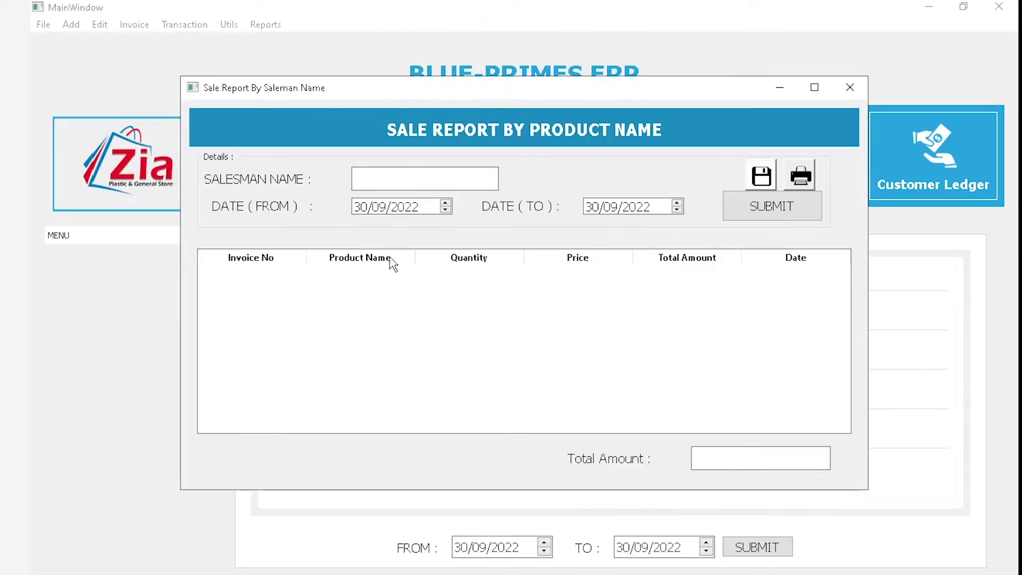
{"action": "left_click", "coordinate": [850, 87]}
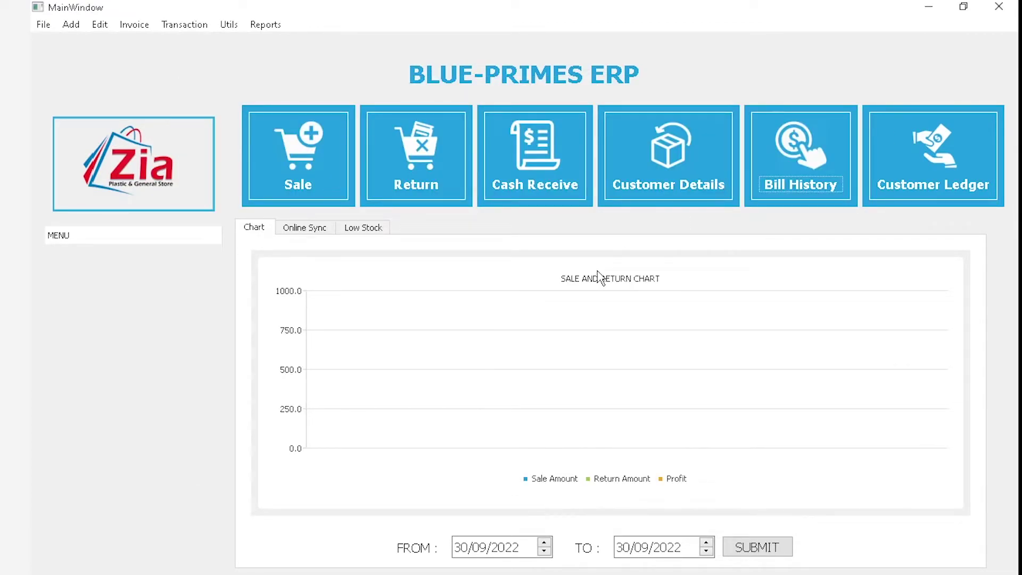
{"action": "left_click", "coordinate": [257, 28]}
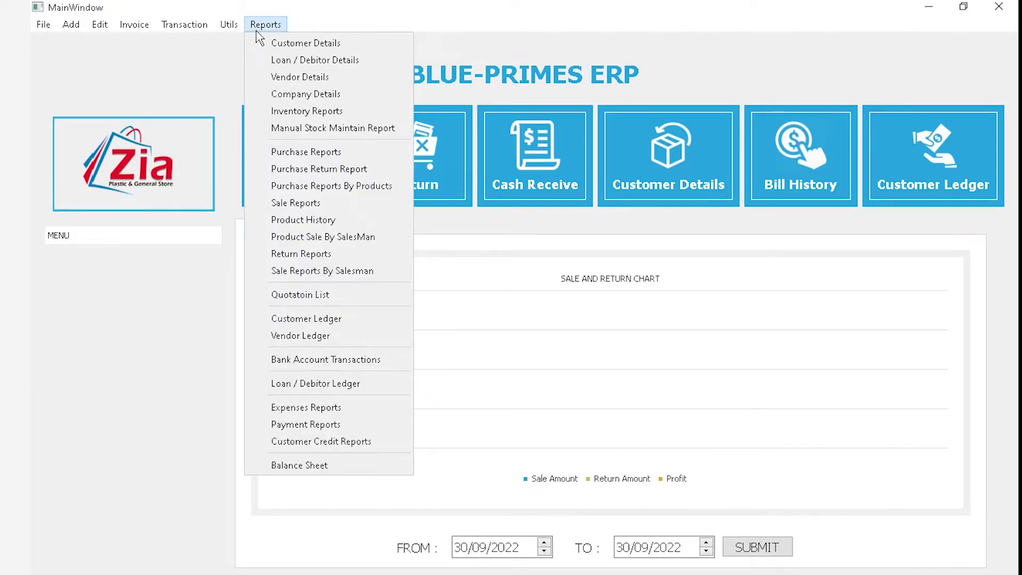
{"action": "left_click", "coordinate": [335, 237]}
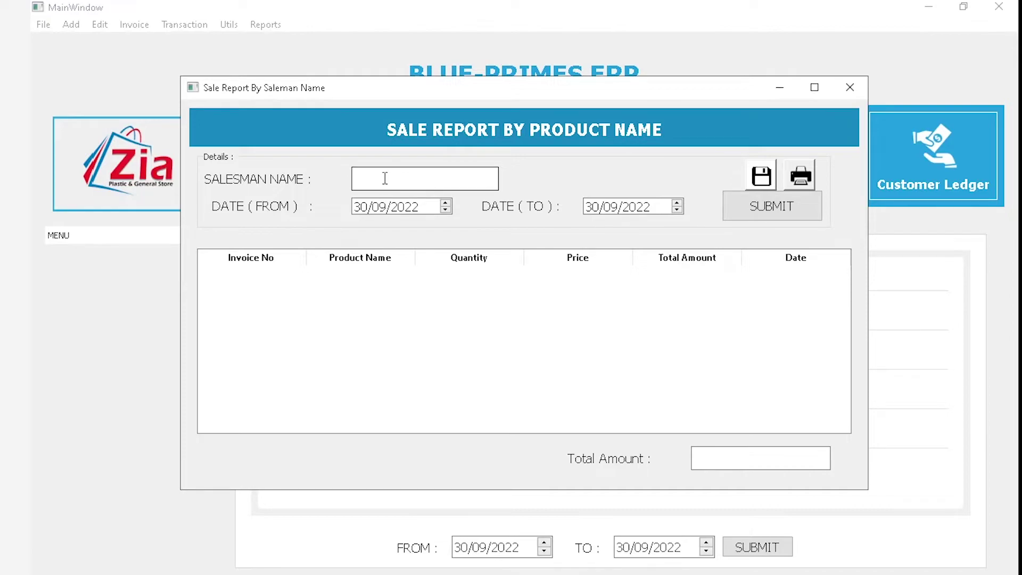
Inspect the salesman name and total sale fields of the Sale Report by Salesman, then close it
{"action": "left_click", "coordinate": [265, 24]}
{"action": "left_click", "coordinate": [340, 273]}
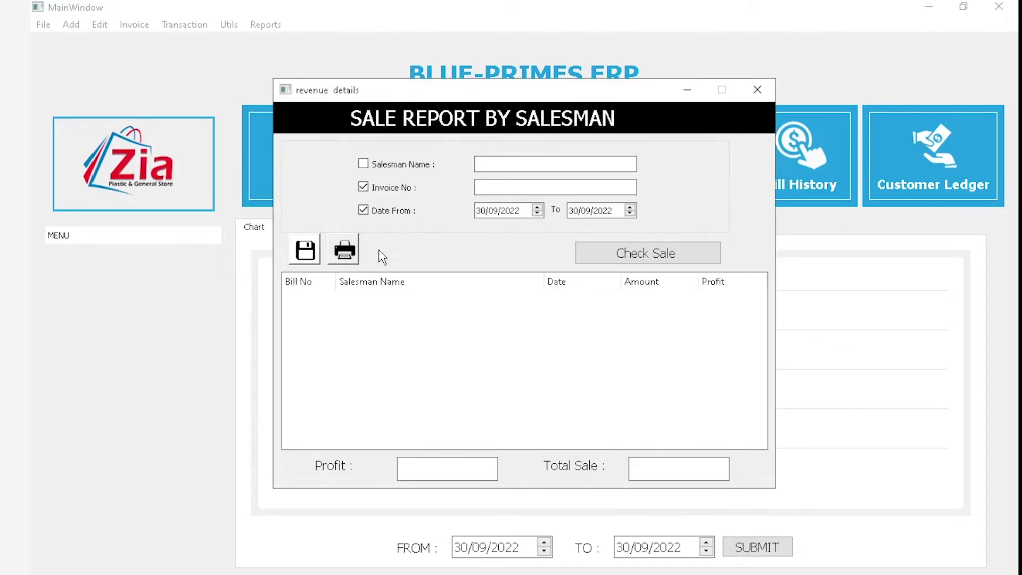
{"action": "left_click", "coordinate": [492, 169]}
{"action": "left_click", "coordinate": [692, 466]}
{"action": "left_click", "coordinate": [763, 97]}
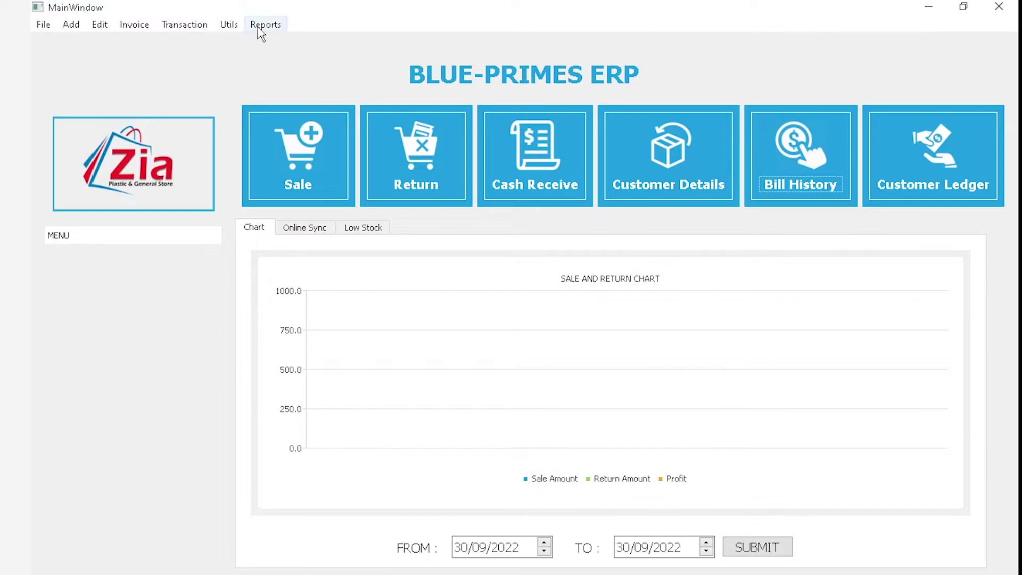
{"action": "left_click", "coordinate": [259, 27]}
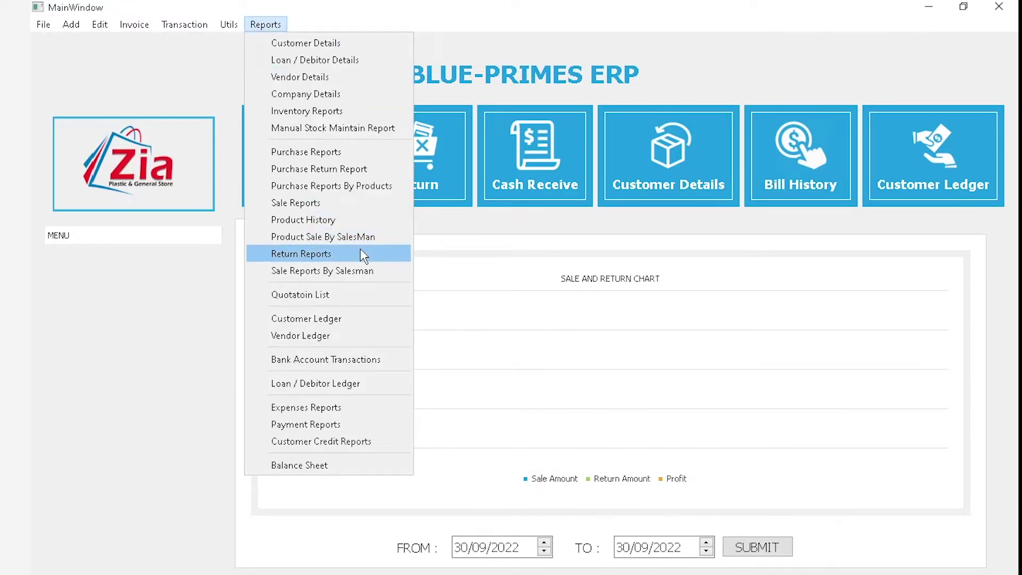
List sale returns from 15/09/2022 to 30/09/2022: four counter returns, profit 73, total 1693
{"action": "left_click", "coordinate": [326, 205]}
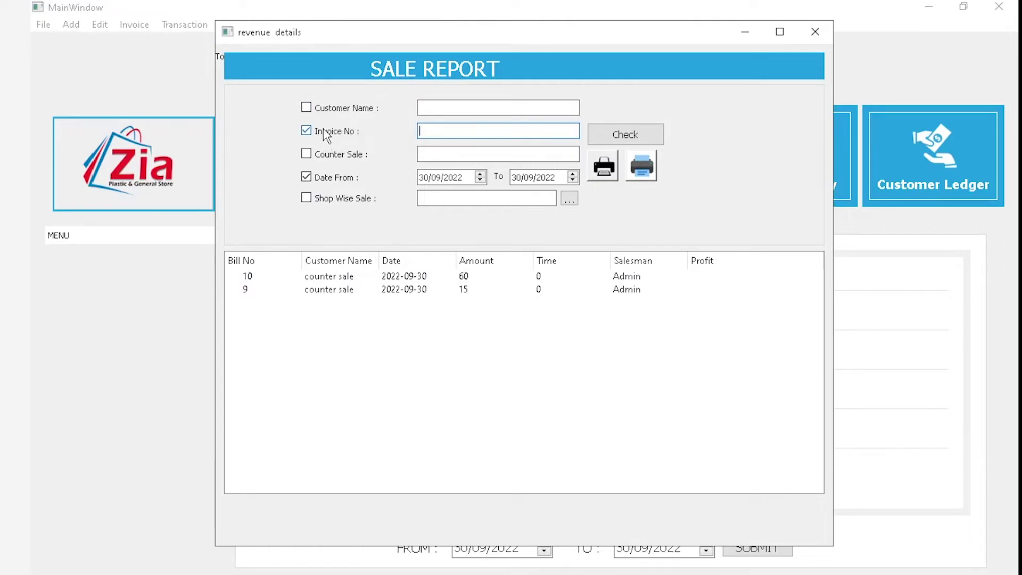
{"action": "left_click", "coordinate": [815, 31]}
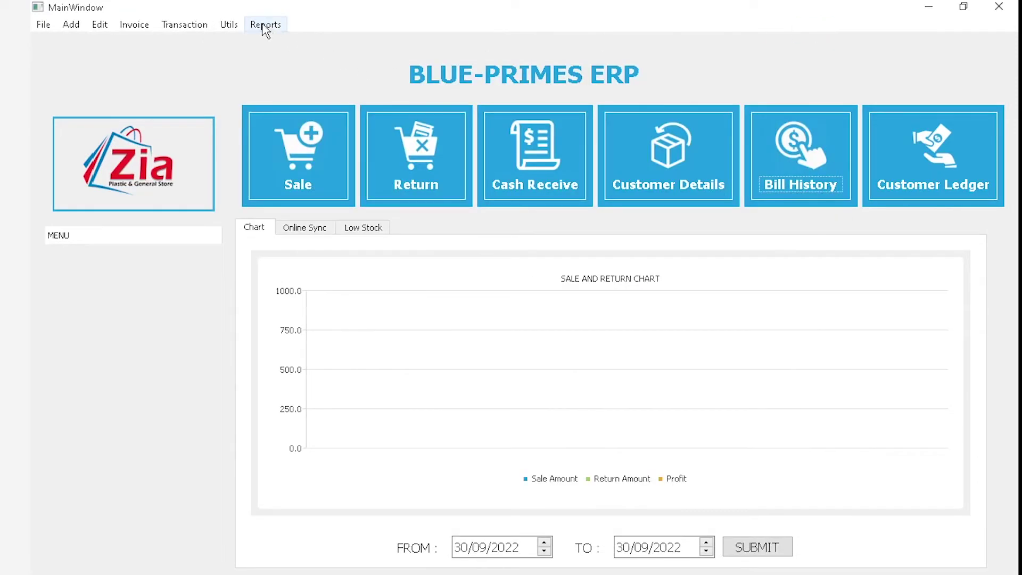
{"action": "left_click", "coordinate": [264, 25]}
{"action": "left_click", "coordinate": [316, 254]}
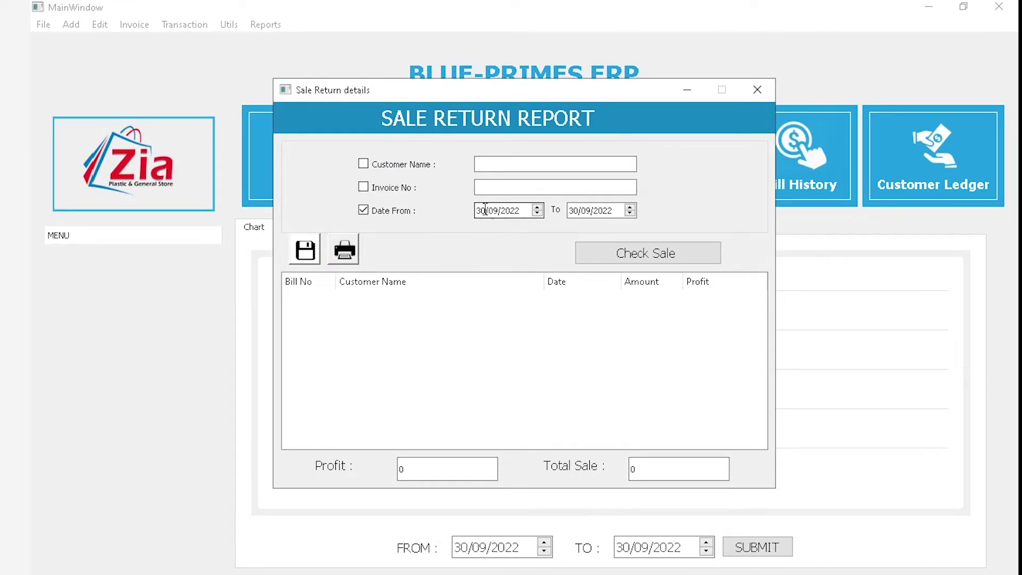
{"action": "type", "text": "15"}
{"action": "left_click", "coordinate": [646, 252]}
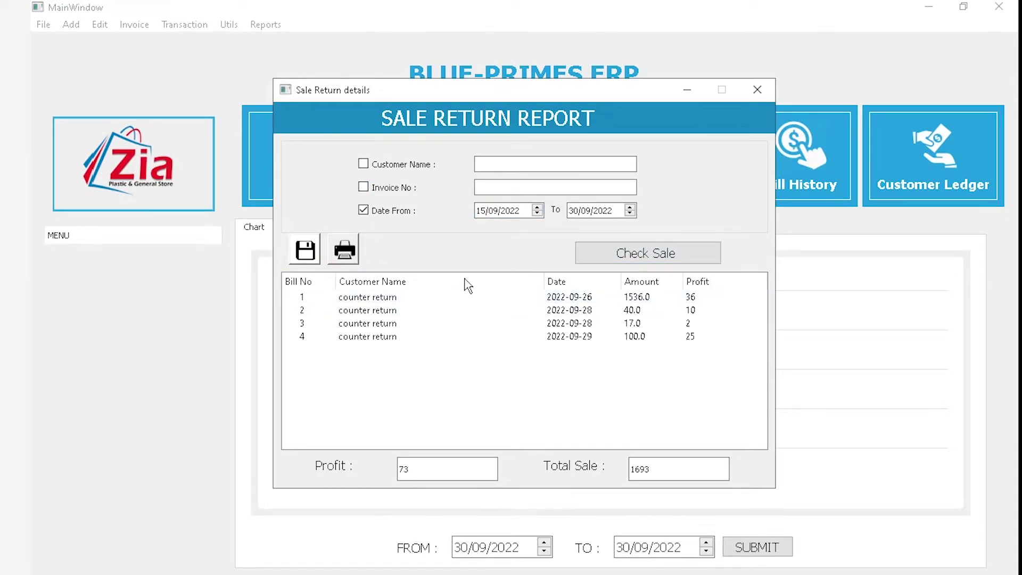
Filter the return report by invoice number 3 and rerun it
{"action": "left_click", "coordinate": [509, 186]}
{"action": "type", "text": "3"}
{"action": "left_click", "coordinate": [629, 253]}
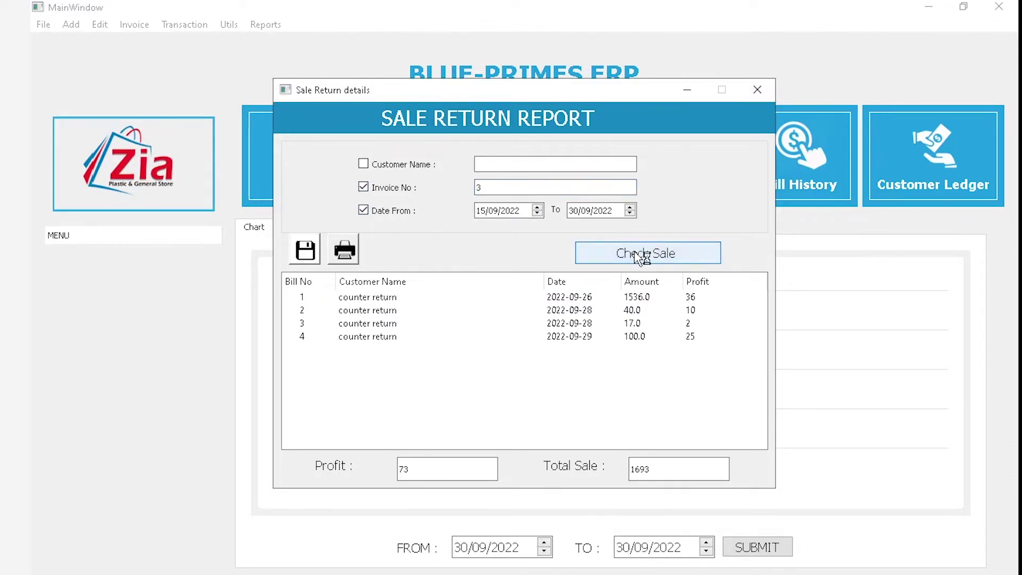
Dismiss the crash notice, minimize OBS and relaunch the POS application from its desktop icon
{"action": "left_click", "coordinate": [612, 325]}
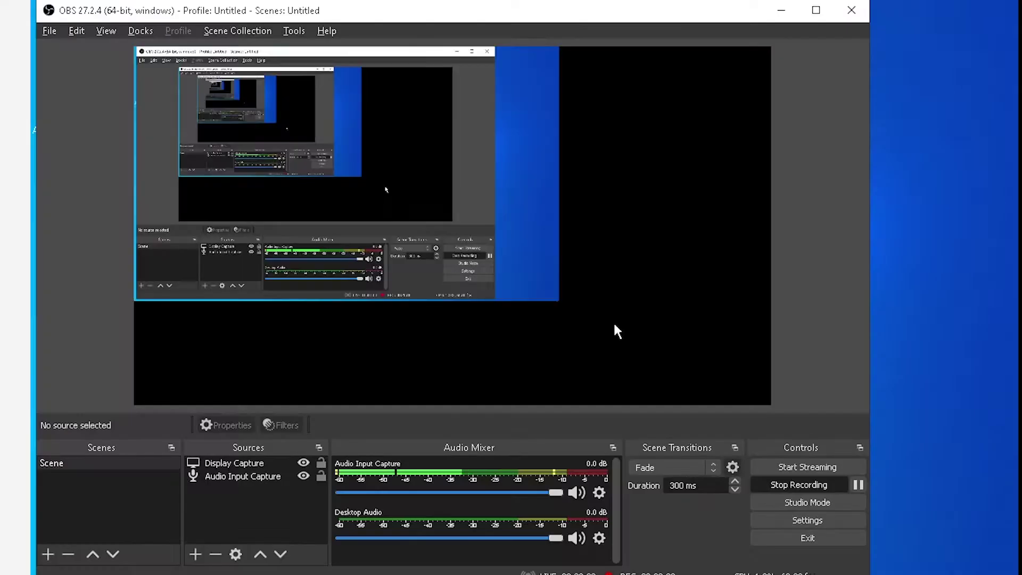
{"action": "left_click", "coordinate": [929, 52]}
{"action": "left_click", "coordinate": [780, 11]}
{"action": "double_click", "coordinate": [116, 43]}
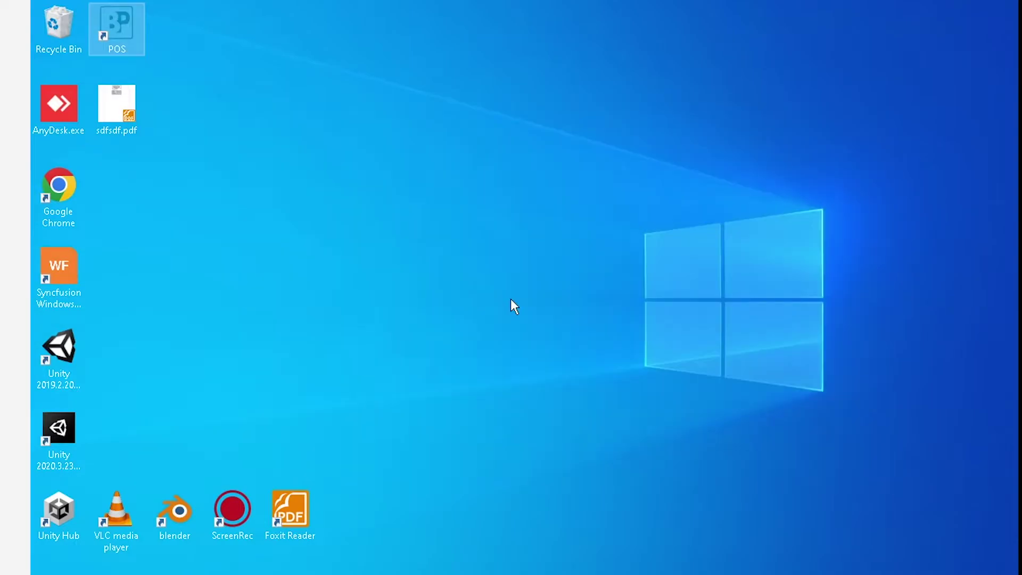
{"action": "left_click", "coordinate": [512, 299]}
Log in to the restarted program and reopen the sale return report
{"action": "type", "text": "admin"}
{"action": "key", "text": "Return"}
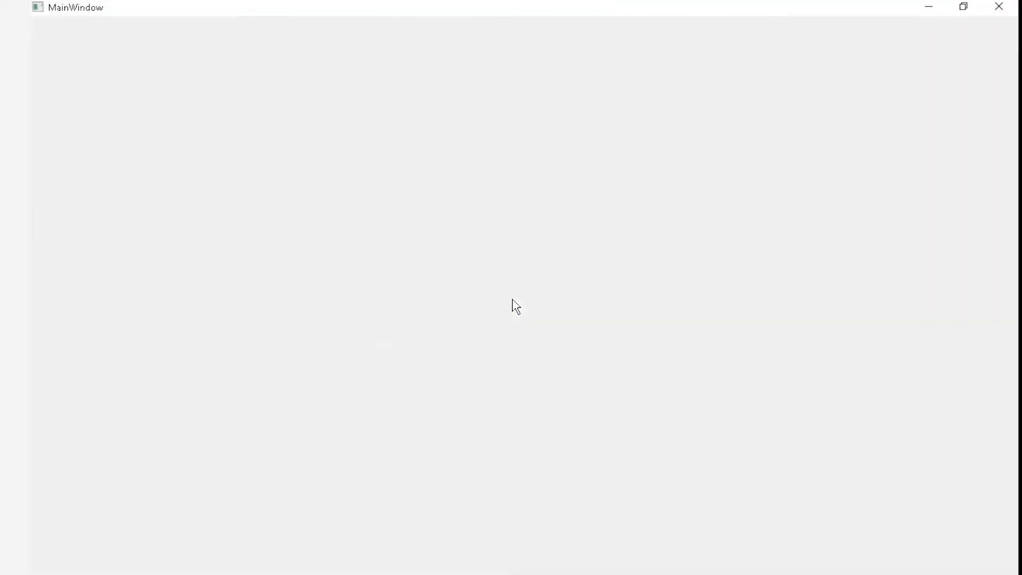
{"action": "left_click", "coordinate": [265, 24]}
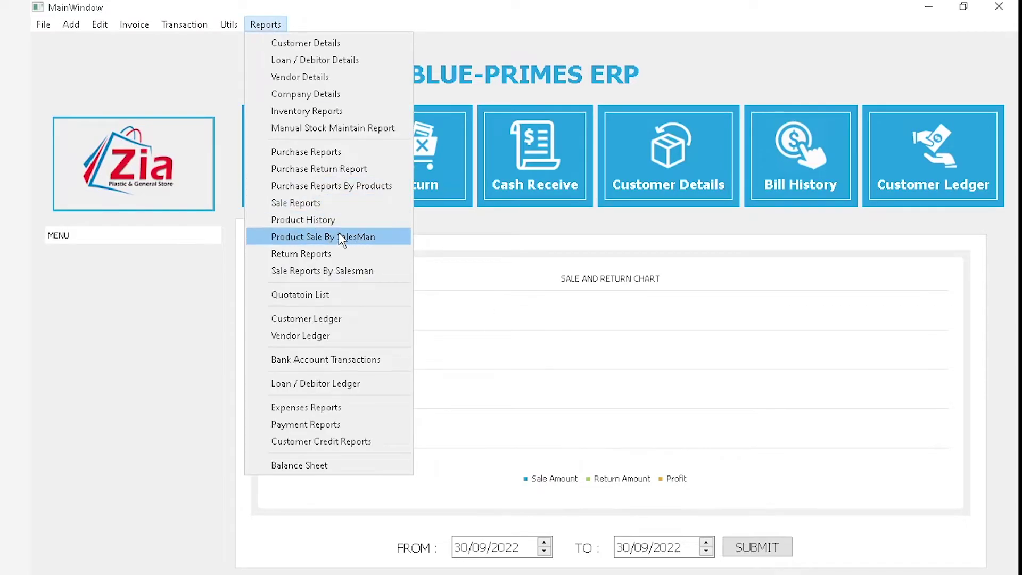
{"action": "left_click", "coordinate": [360, 256]}
Swap the invoice number filter for customer name, then close the empty return report
{"action": "left_click", "coordinate": [363, 187]}
{"action": "left_click", "coordinate": [544, 162]}
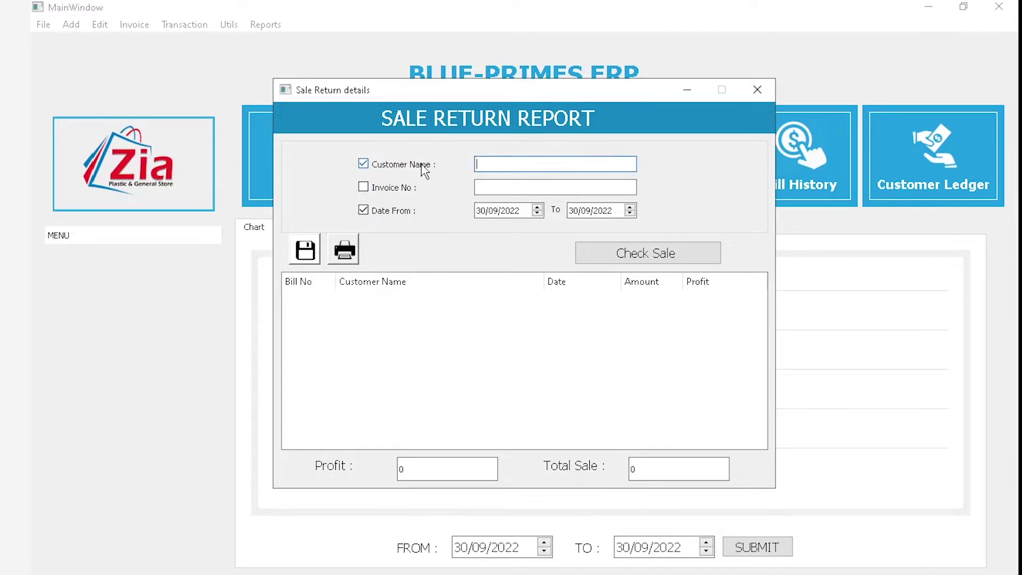
{"action": "left_click", "coordinate": [756, 90]}
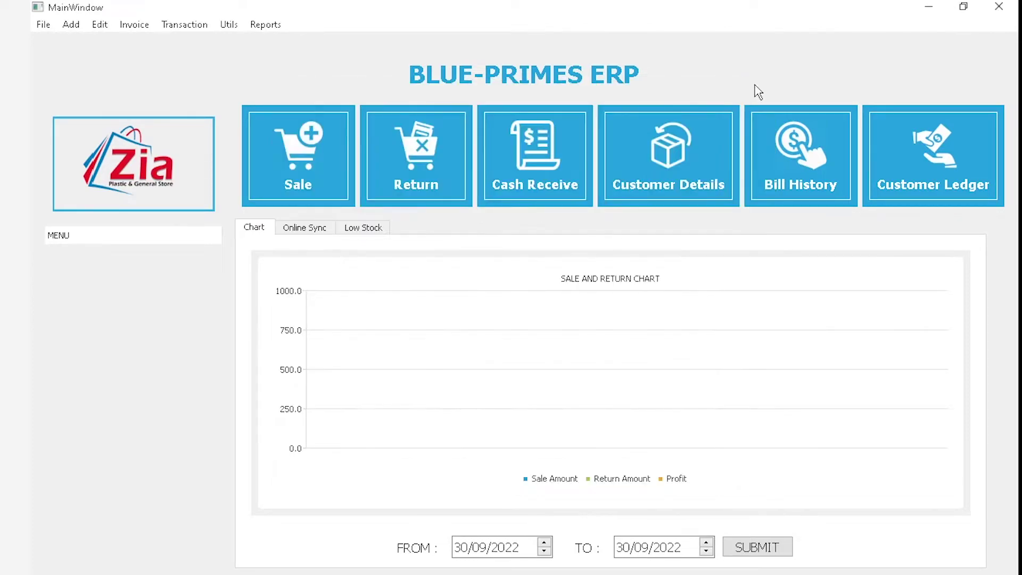
{"action": "left_click", "coordinate": [266, 25]}
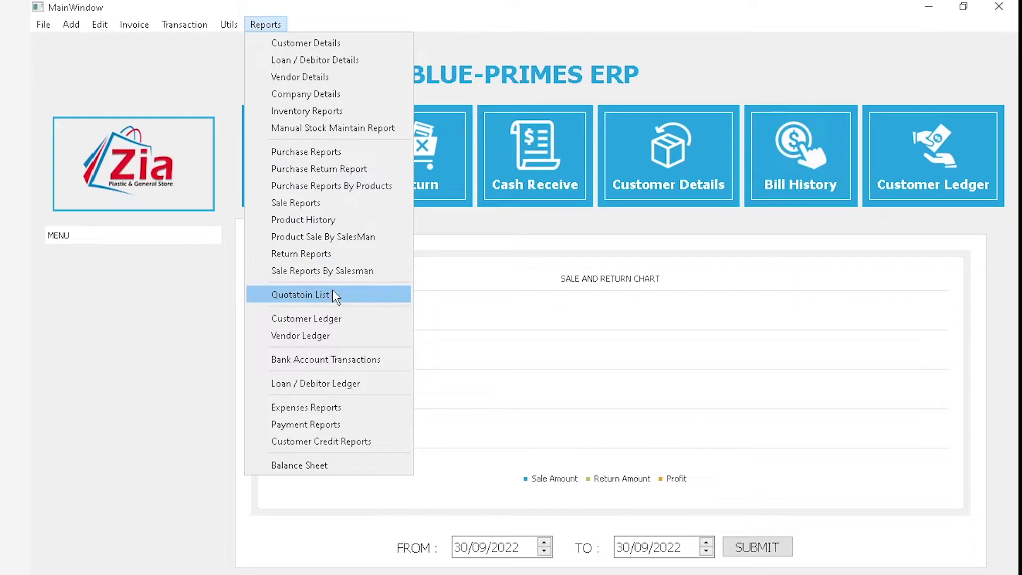
Start a new Quotation Sale invoice and close it unchanged
{"action": "mouse_move", "coordinate": [143, 23]}
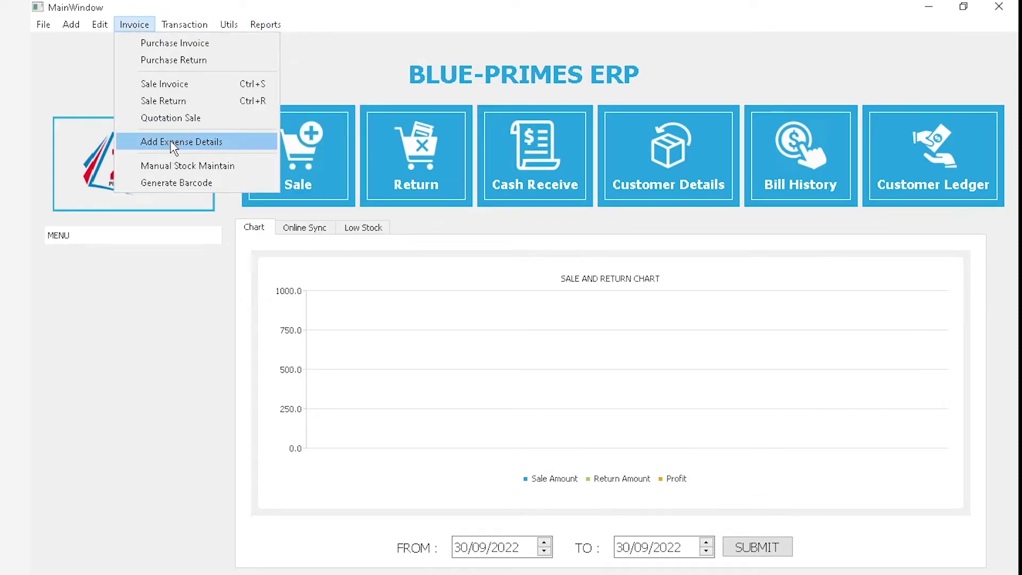
{"action": "left_click", "coordinate": [162, 119]}
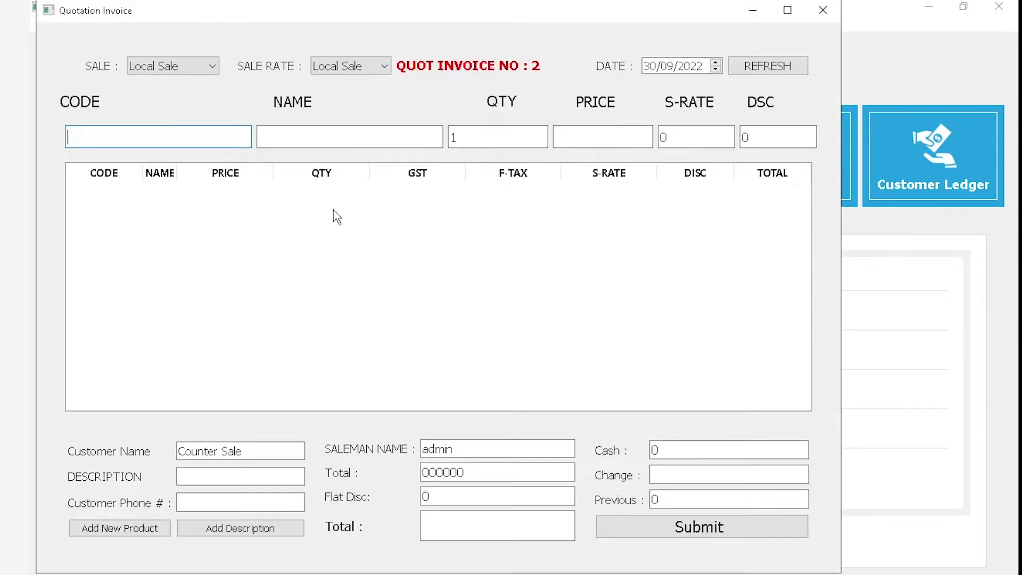
{"action": "left_click", "coordinate": [839, 8]}
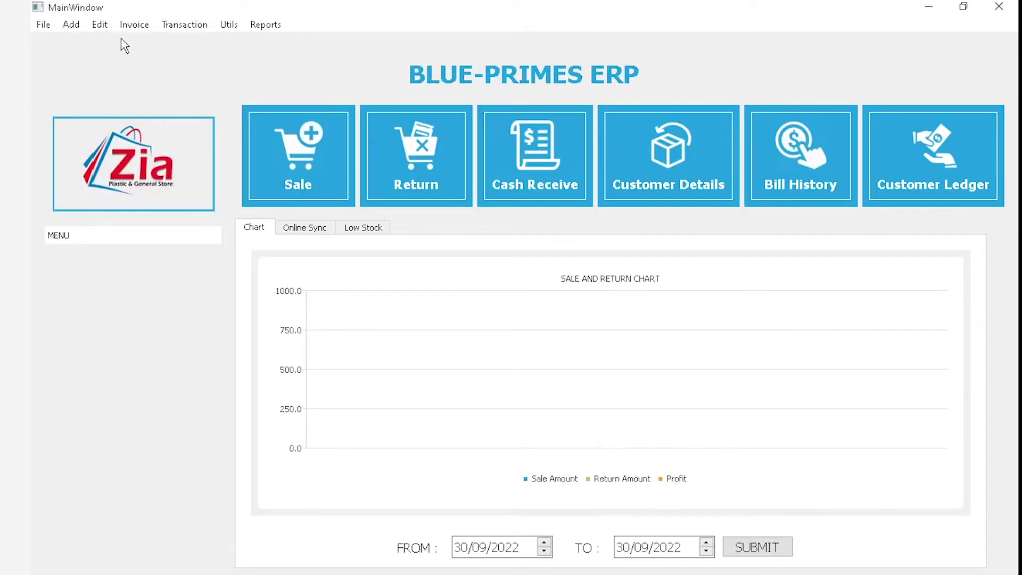
List quotations from 25/09/2022 to 30/09/2022 and view the 2022-09-28 quotation's items, totalling 93
{"action": "left_click", "coordinate": [134, 24]}
{"action": "mouse_move", "coordinate": [265, 24]}
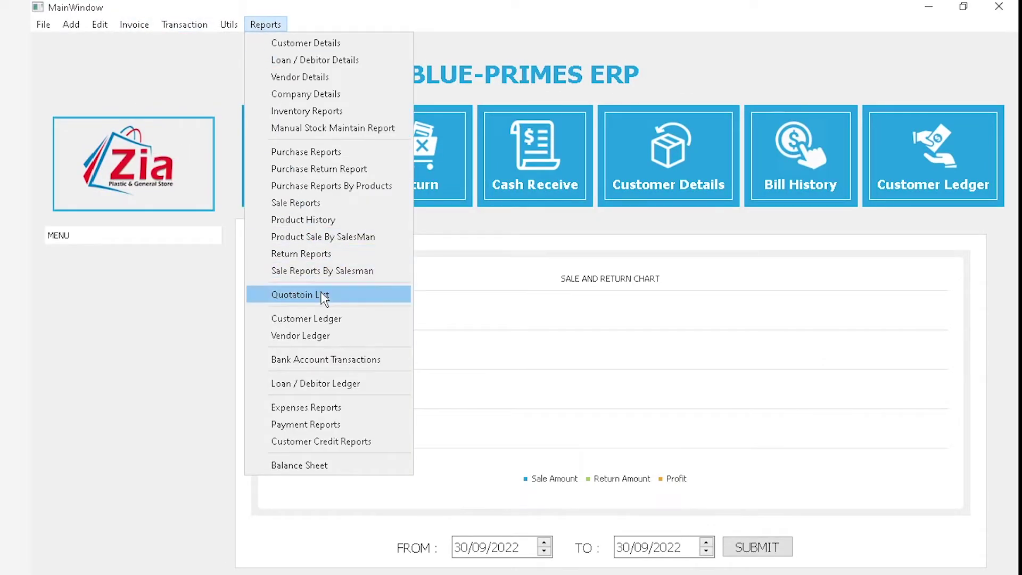
{"action": "left_click", "coordinate": [323, 296]}
{"action": "left_click", "coordinate": [307, 177]}
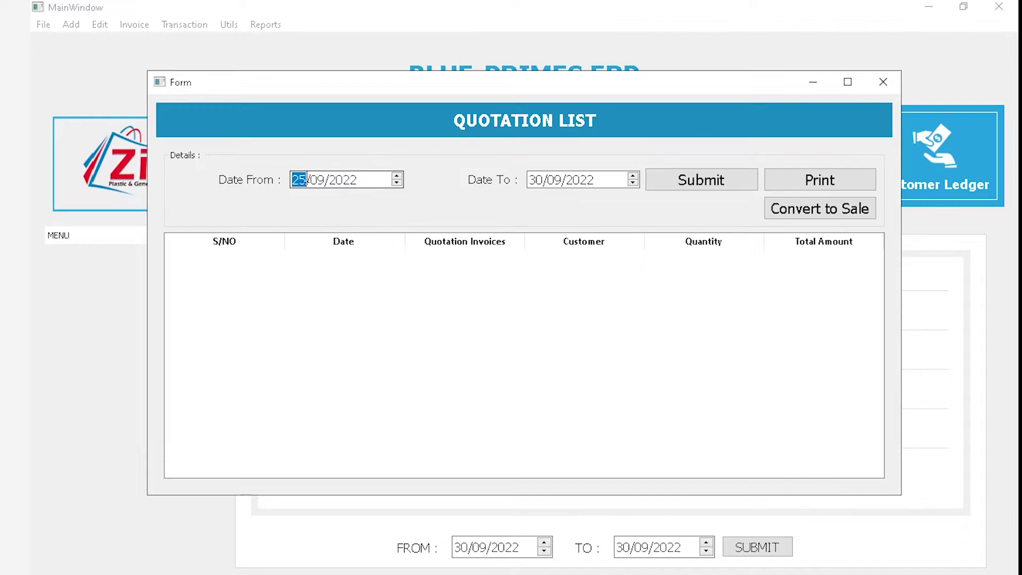
{"action": "left_click", "coordinate": [744, 182]}
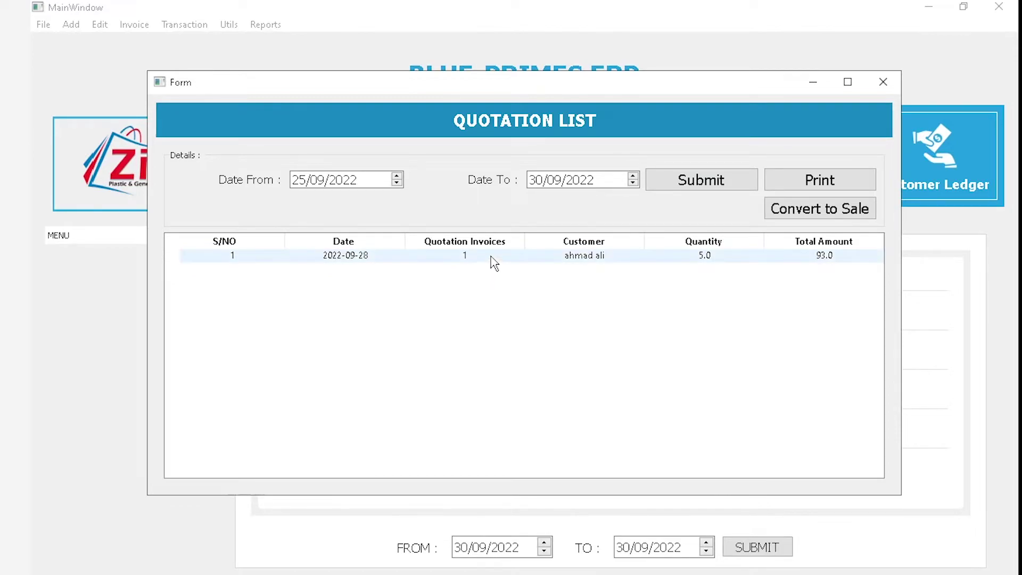
{"action": "left_click", "coordinate": [572, 265]}
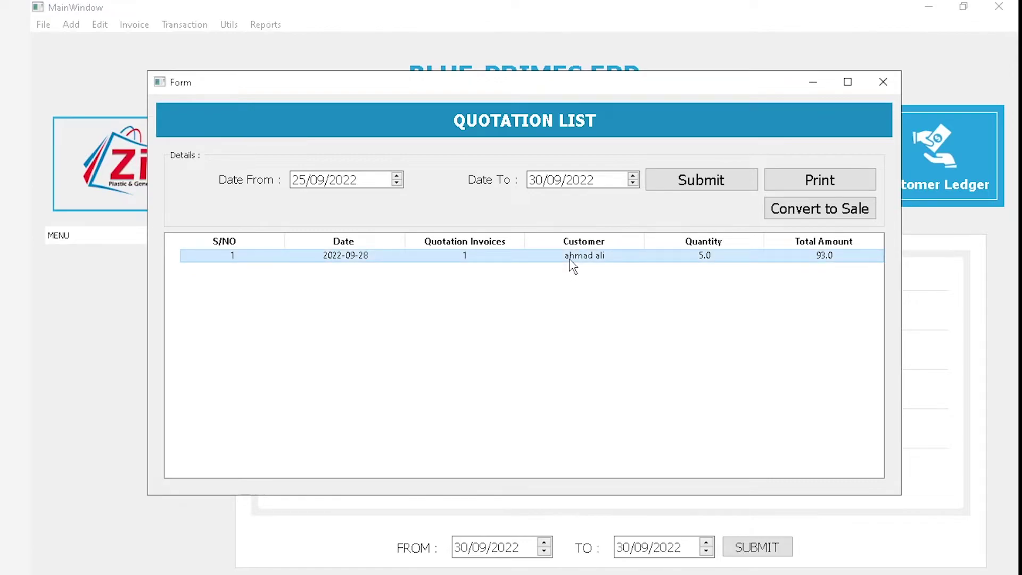
{"action": "double_click", "coordinate": [572, 265]}
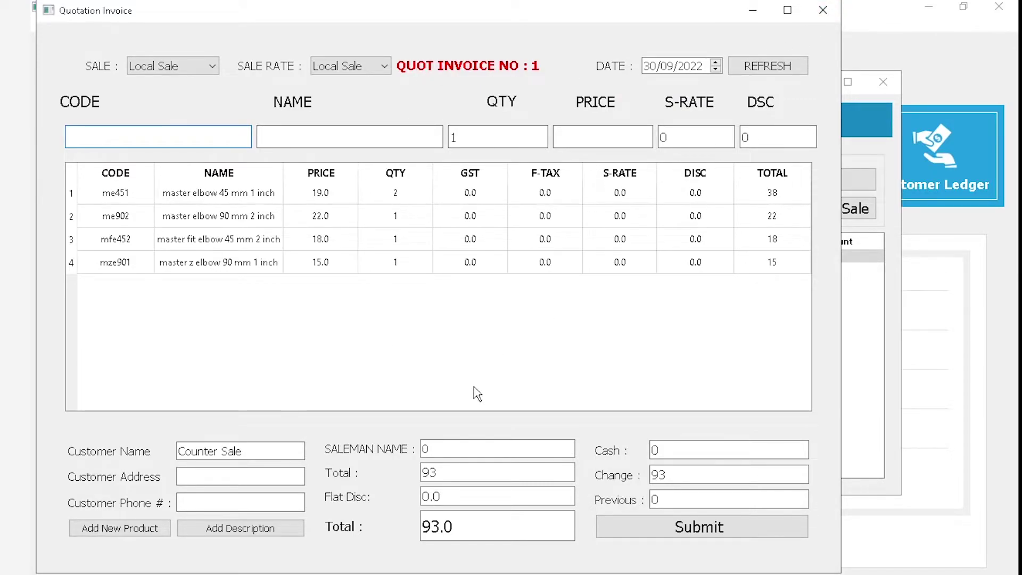
{"action": "left_click", "coordinate": [823, 10]}
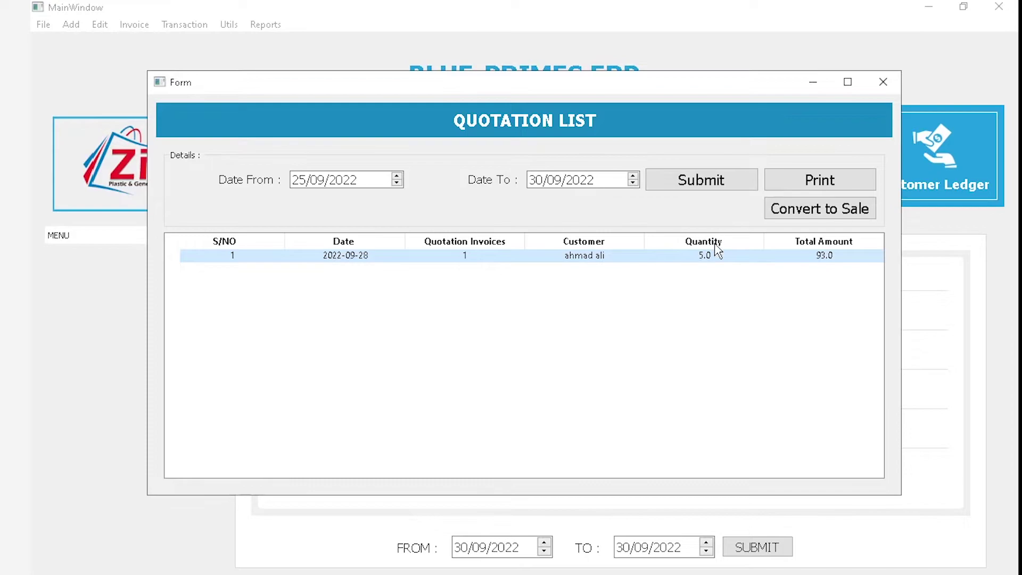
{"action": "left_click", "coordinate": [791, 189]}
{"action": "left_click", "coordinate": [660, 236]}
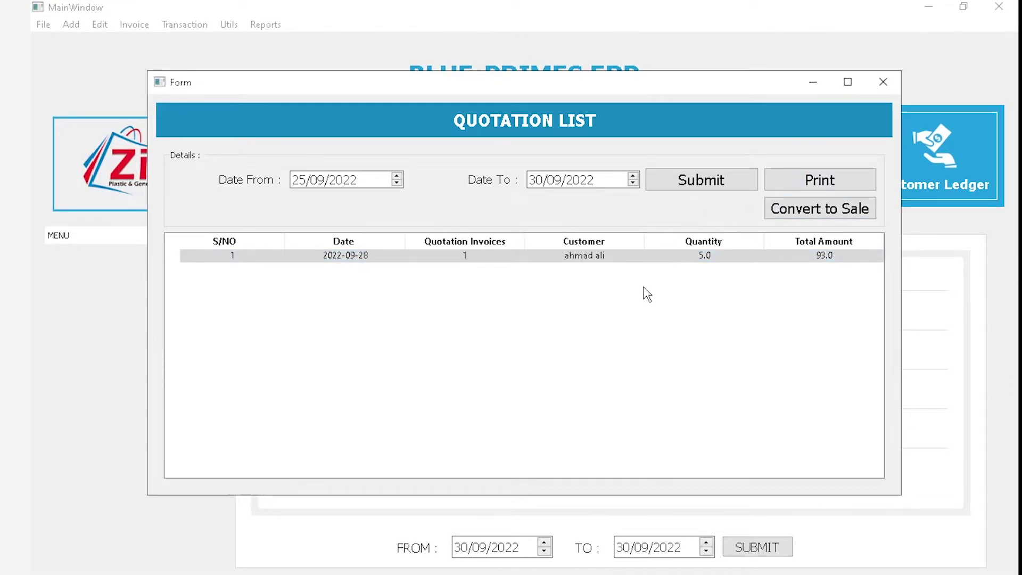
{"action": "left_click", "coordinate": [834, 178]}
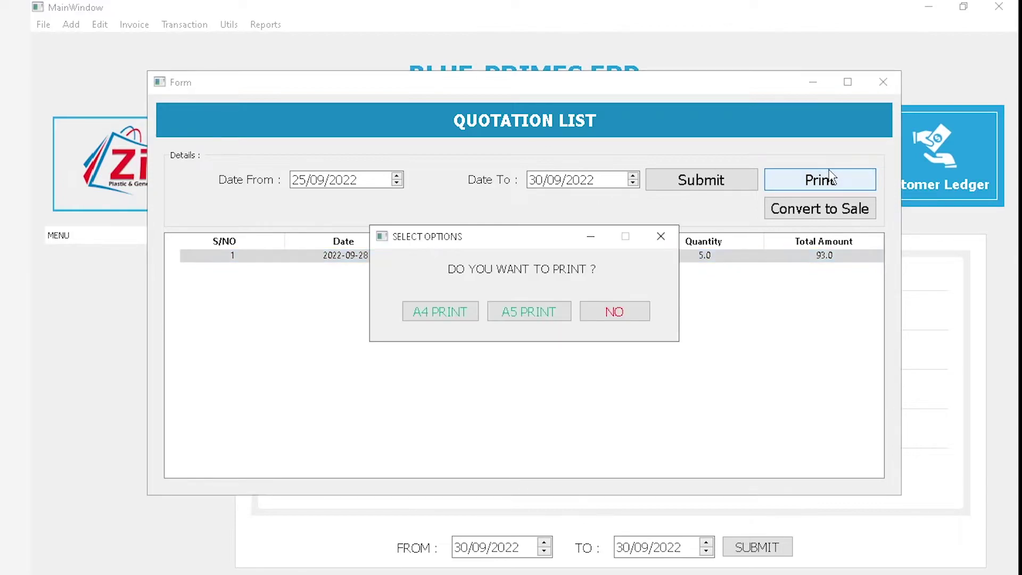
{"action": "left_click", "coordinate": [660, 237]}
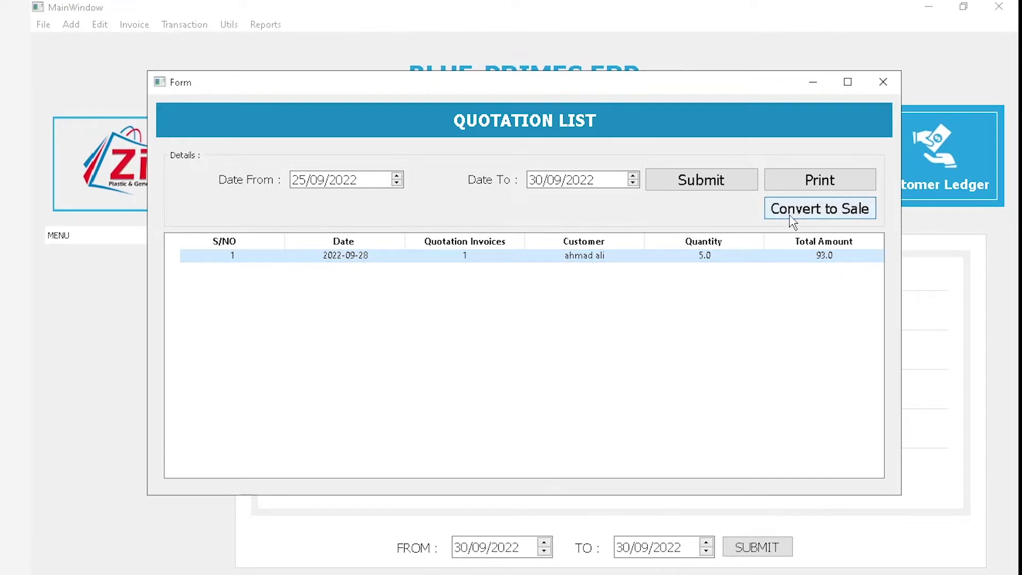
Convert the quotation to invoice 11, switch sale type to Customer Sale and back, then close it
{"action": "left_click", "coordinate": [829, 213]}
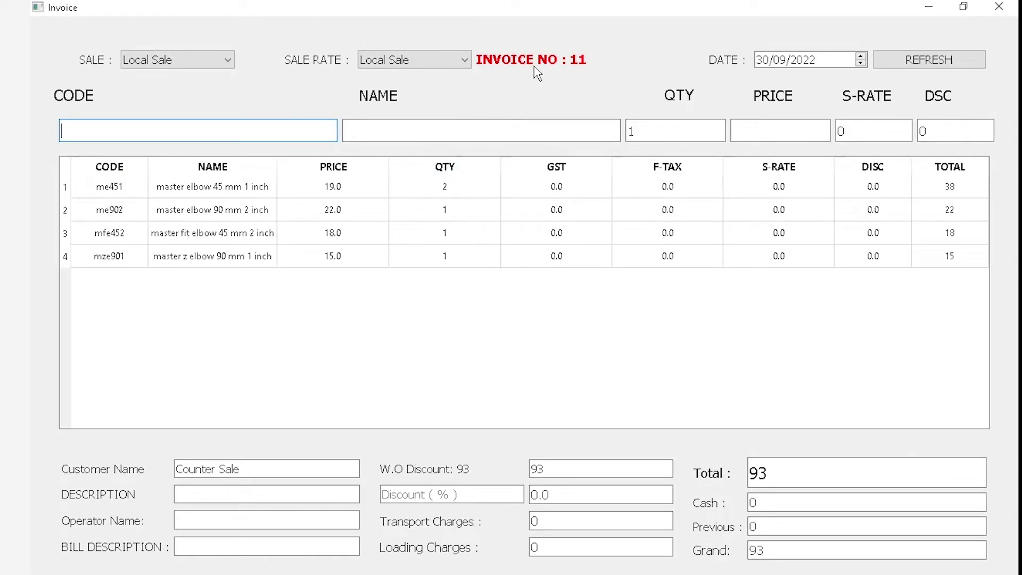
{"action": "left_click", "coordinate": [186, 65]}
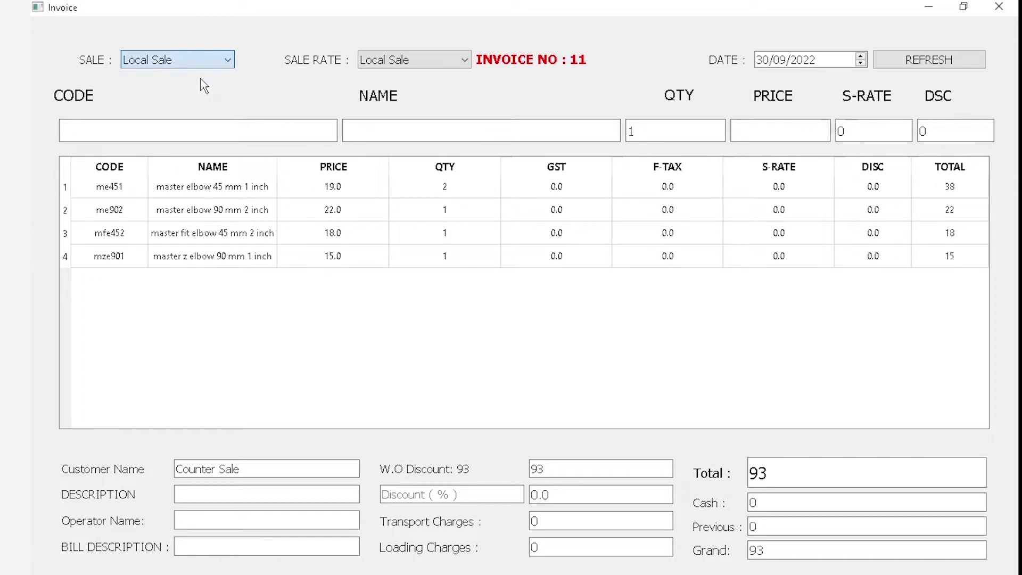
{"action": "left_click", "coordinate": [200, 78]}
{"action": "left_click", "coordinate": [192, 63]}
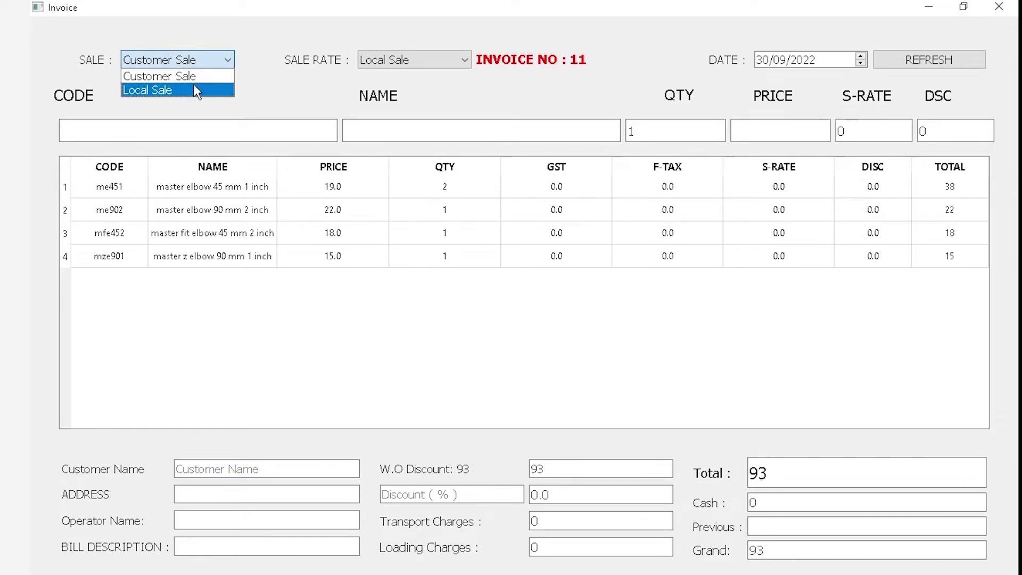
{"action": "left_click", "coordinate": [196, 91]}
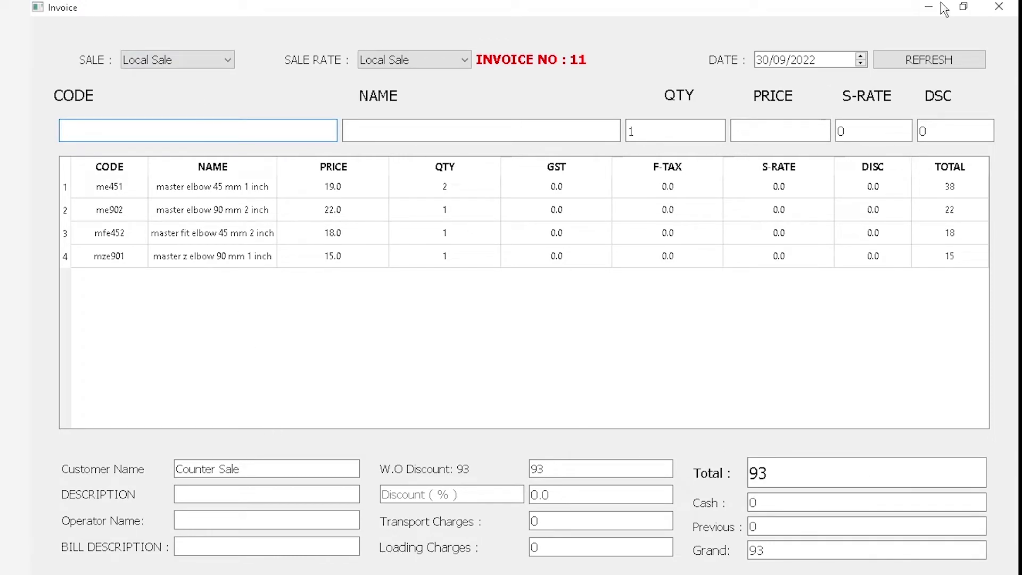
{"action": "left_click", "coordinate": [998, 6]}
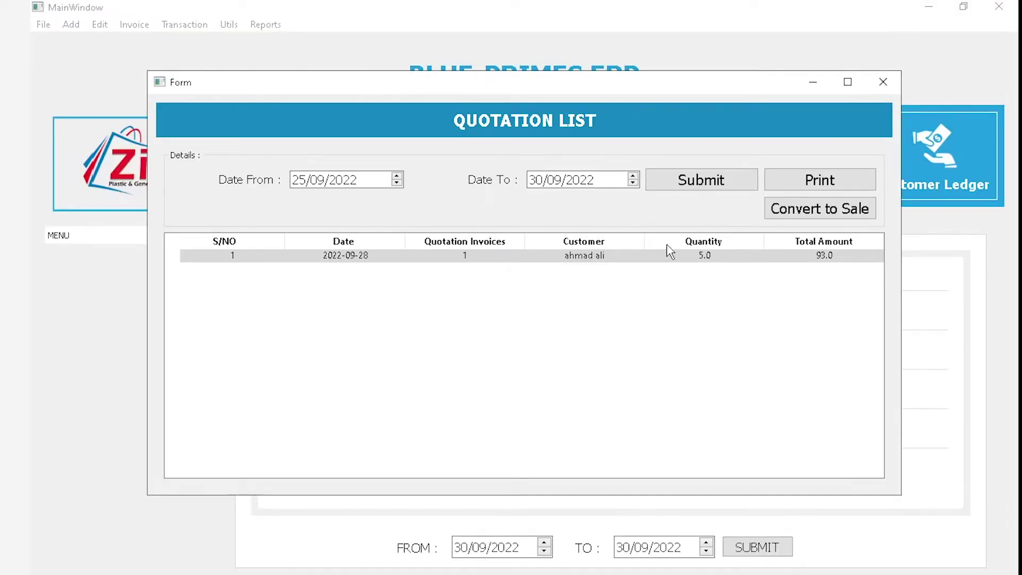
Close the quotation list and open the Reports menu
{"action": "left_click", "coordinate": [884, 82]}
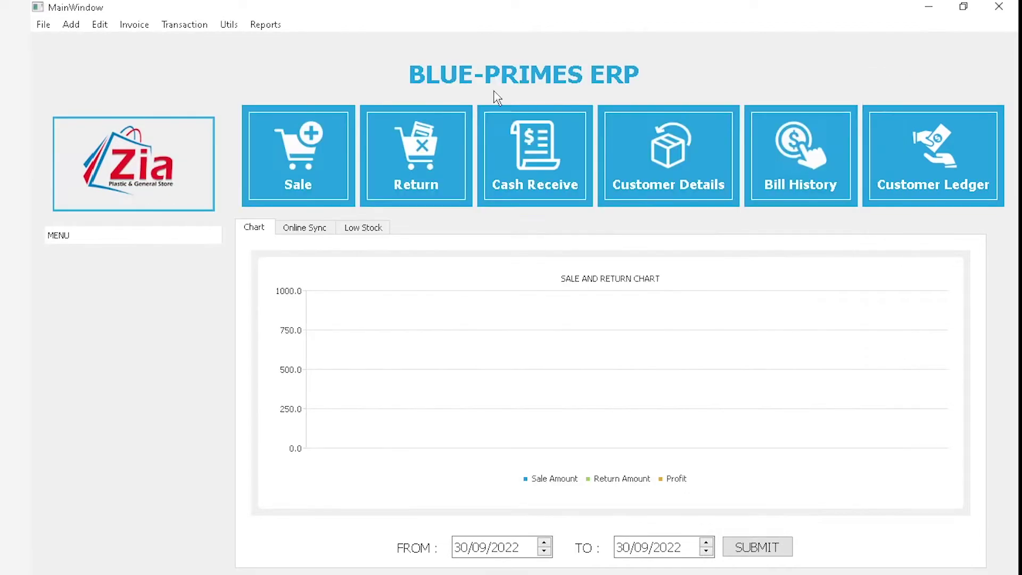
{"action": "left_click", "coordinate": [266, 25]}
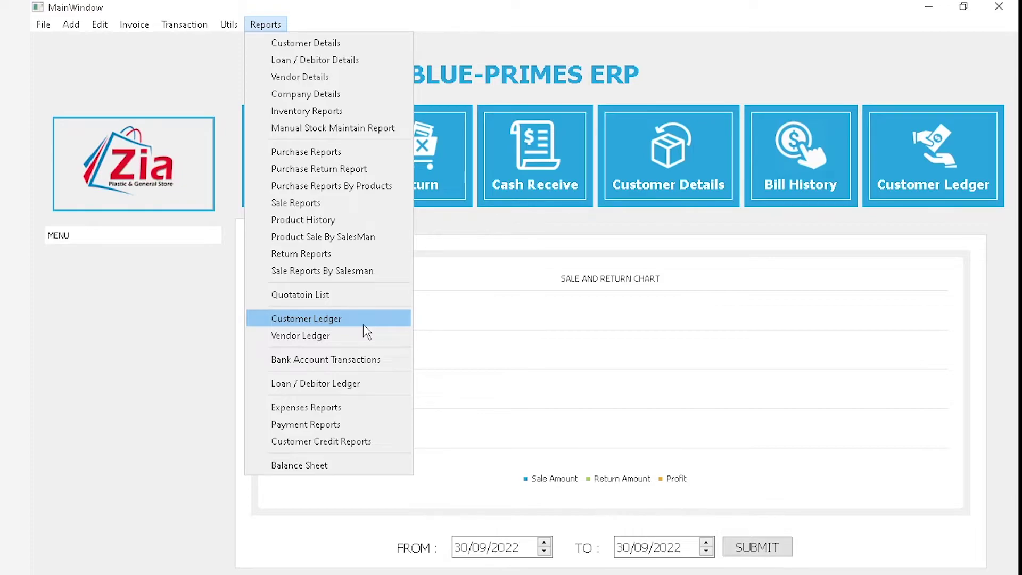
Load the matching customer's ledger for 01/09/2022 to 30/09/2022
{"action": "left_click", "coordinate": [365, 320]}
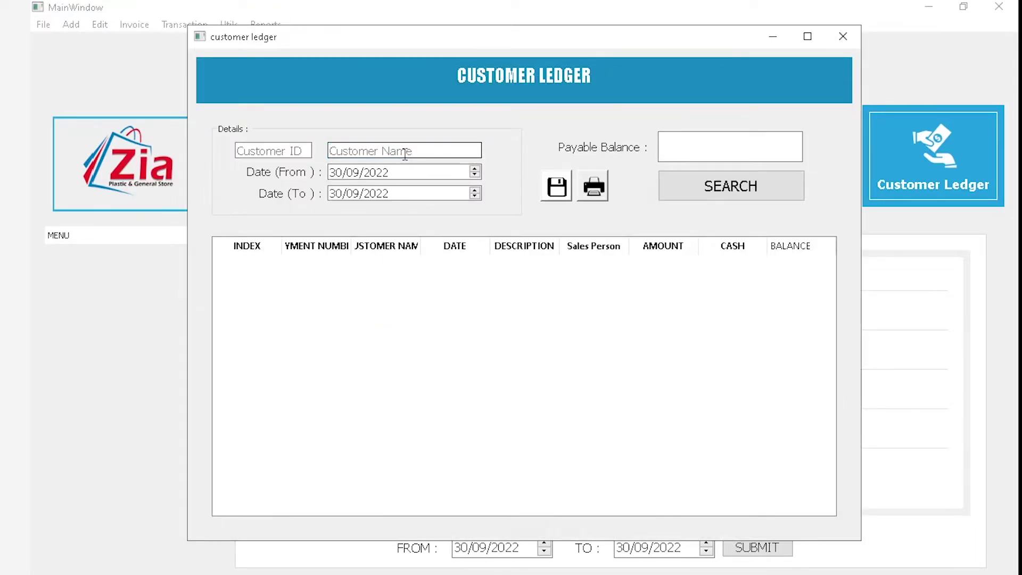
{"action": "type", "text": "ze"}
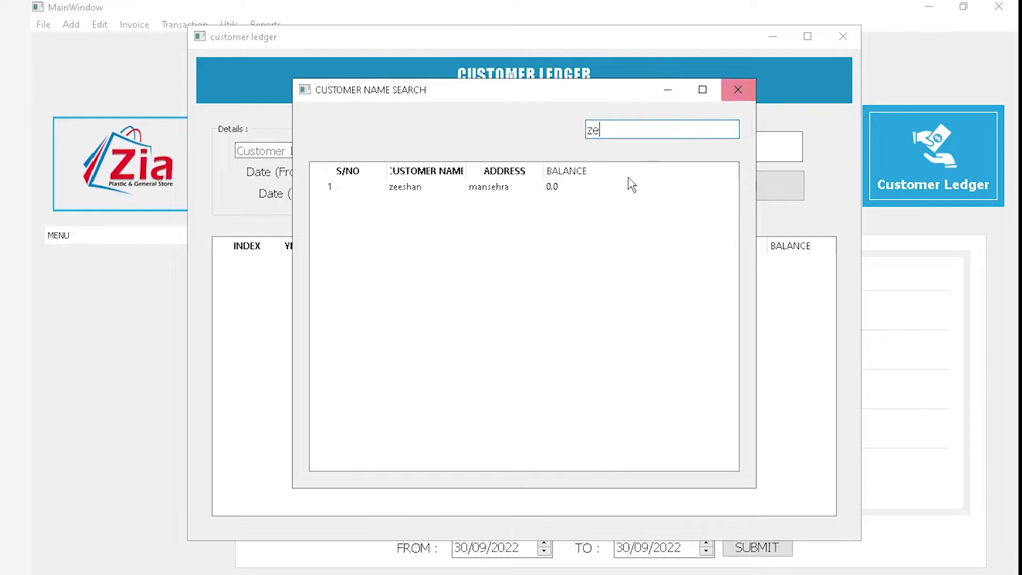
{"action": "left_click", "coordinate": [556, 187]}
{"action": "double_click", "coordinate": [556, 187]}
{"action": "key", "text": "Tab"}
{"action": "type", "text": "01"}
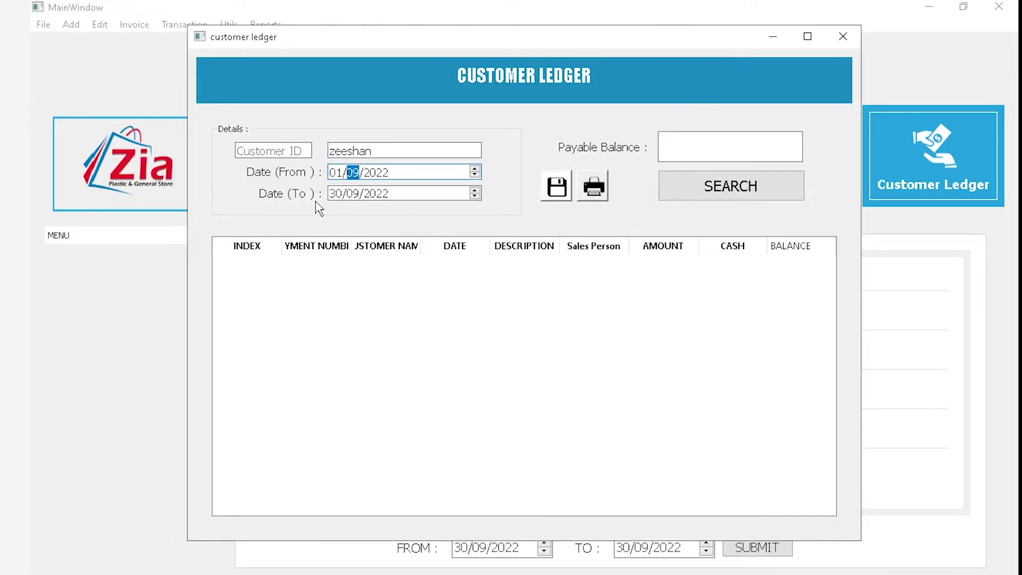
{"action": "left_click", "coordinate": [731, 195]}
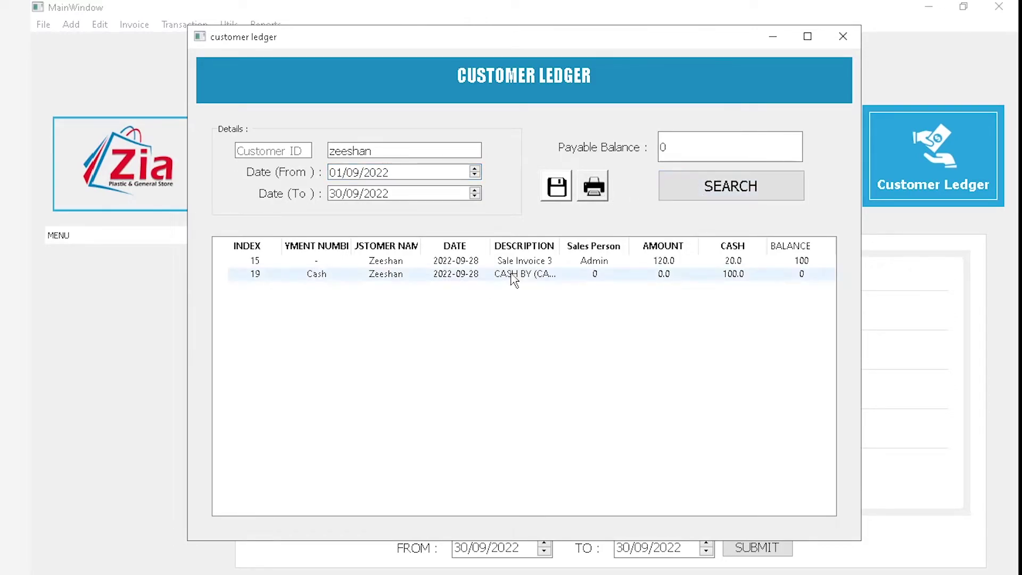
Review the Sale Invoice 3 and Cash receipt entries, then print the ledger
{"action": "left_click", "coordinate": [528, 266]}
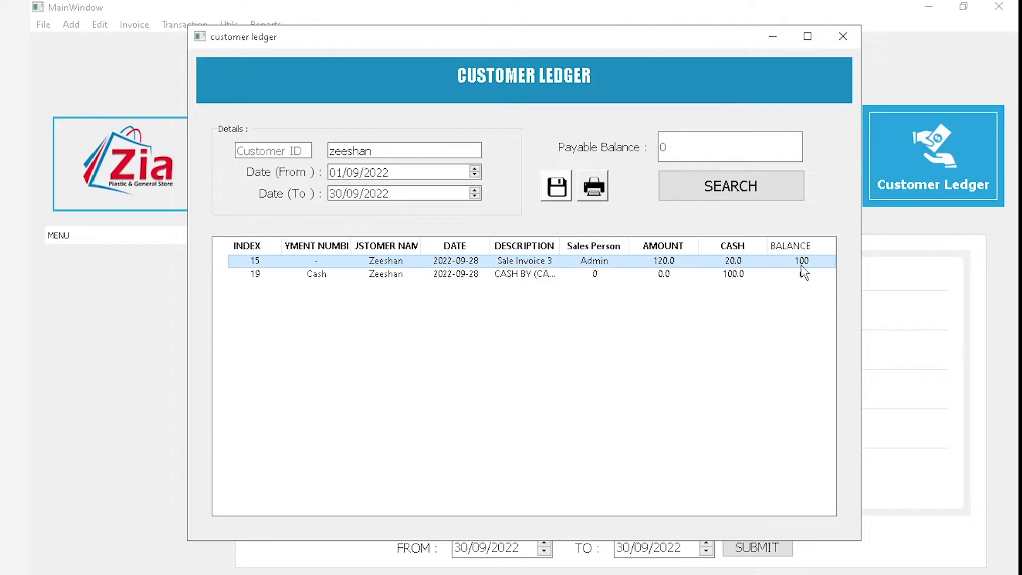
{"action": "left_click", "coordinate": [569, 276]}
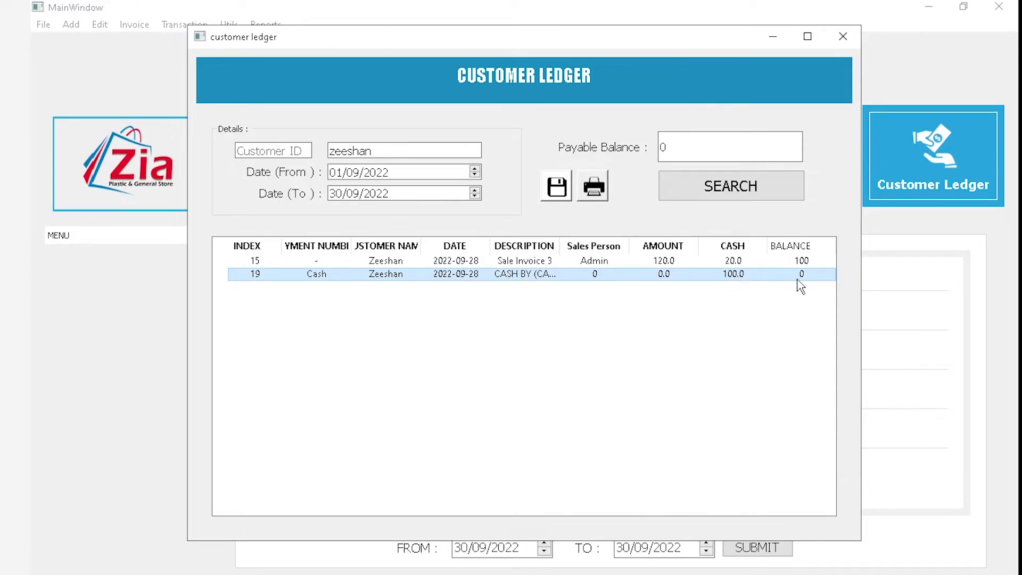
{"action": "left_click", "coordinate": [585, 200]}
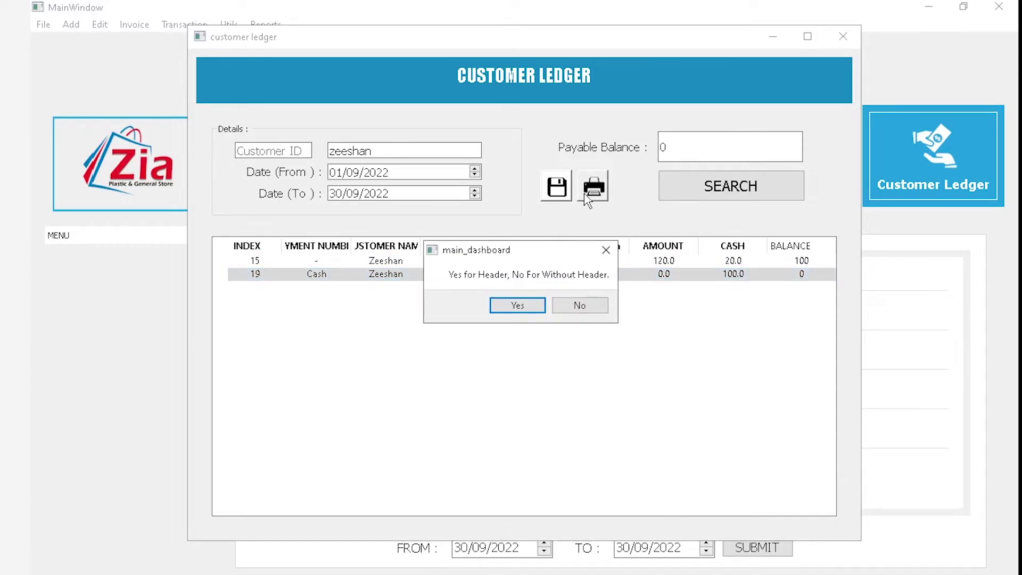
Print the ledger with its header, review the PDF down to Net Total 0, then close it
{"action": "left_click", "coordinate": [527, 311]}
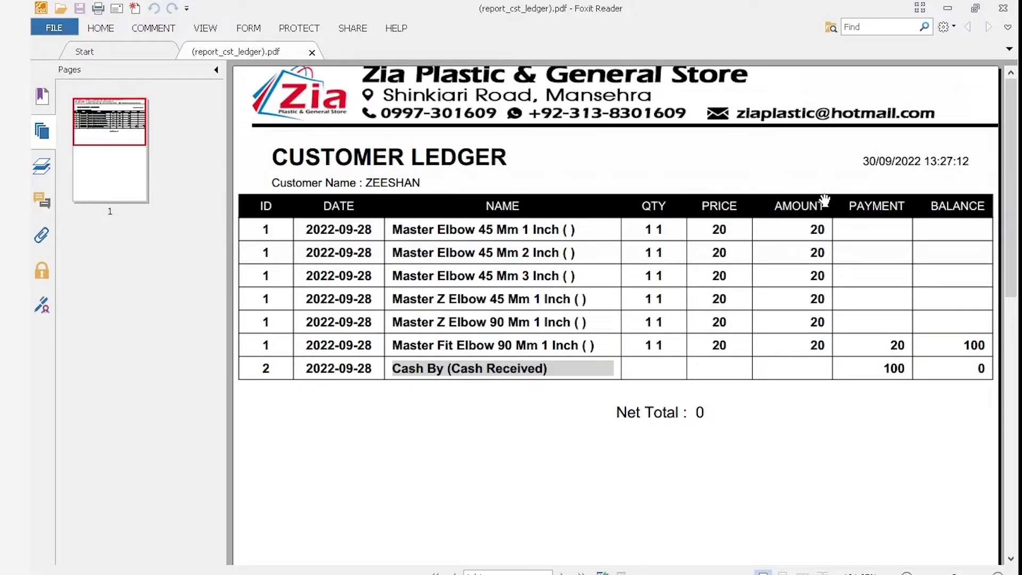
{"action": "scroll", "coordinate": [825, 208], "scroll_direction": "down", "scroll_amount": 3}
{"action": "scroll", "coordinate": [834, 122], "scroll_direction": "down", "scroll_amount": 1}
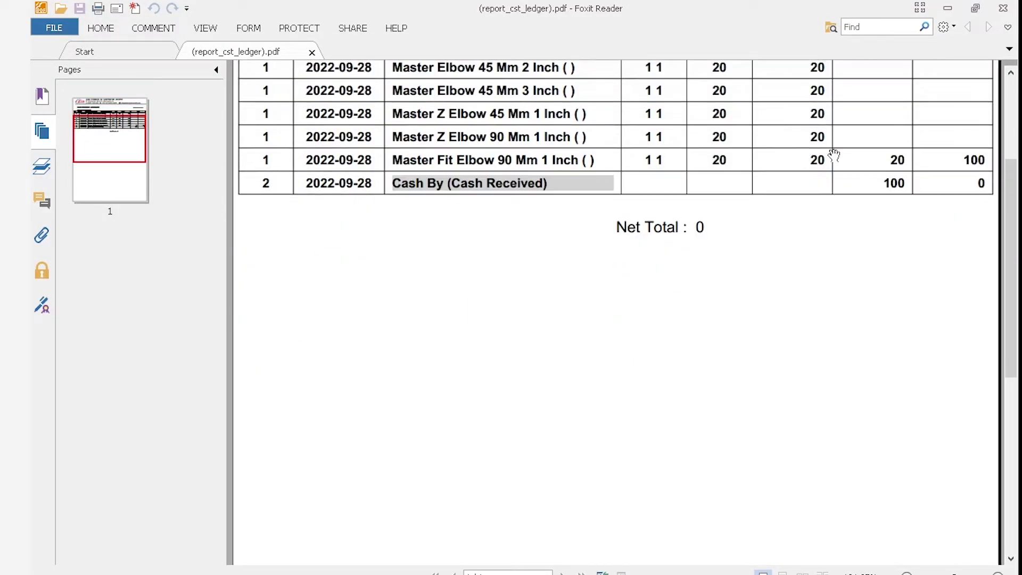
{"action": "scroll", "coordinate": [958, 170], "scroll_direction": "up", "scroll_amount": 4}
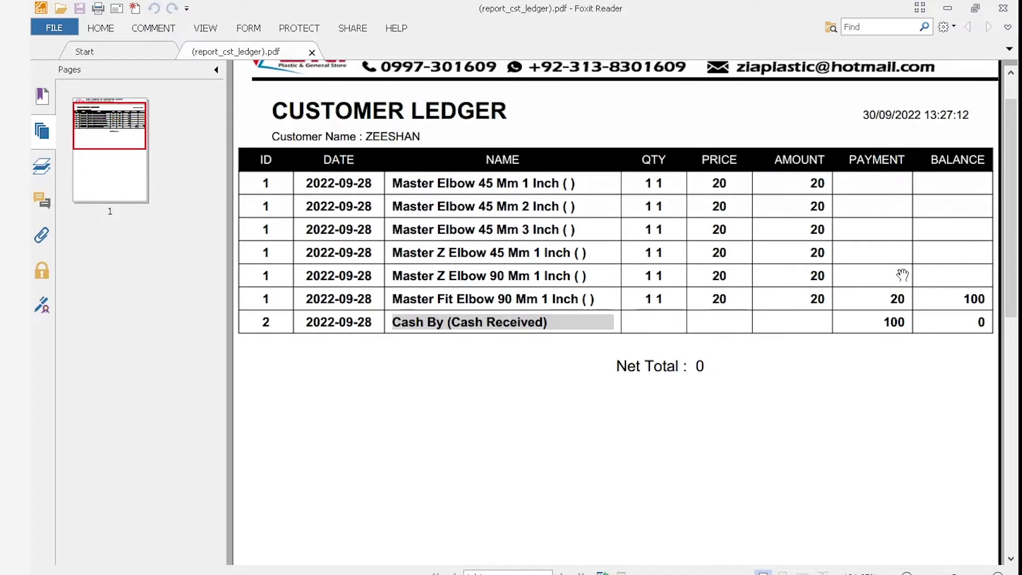
{"action": "scroll", "coordinate": [902, 276], "scroll_direction": "down", "scroll_amount": 4}
{"action": "left_click_drag", "start_coordinate": [889, 159], "coordinate": [907, 205]}
{"action": "scroll", "coordinate": [404, 184], "scroll_direction": "down", "scroll_amount": 1}
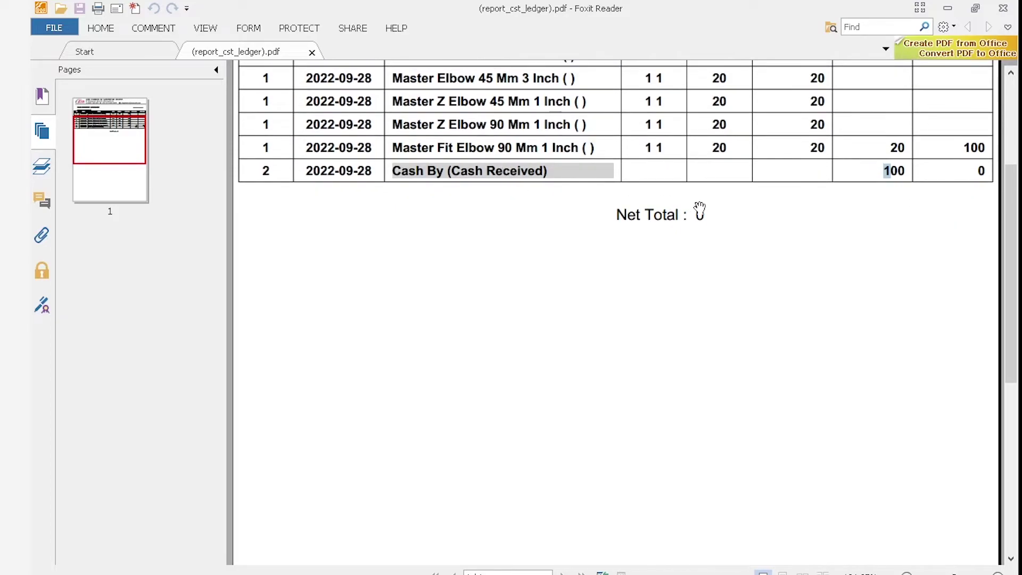
{"action": "left_click", "coordinate": [1003, 8]}
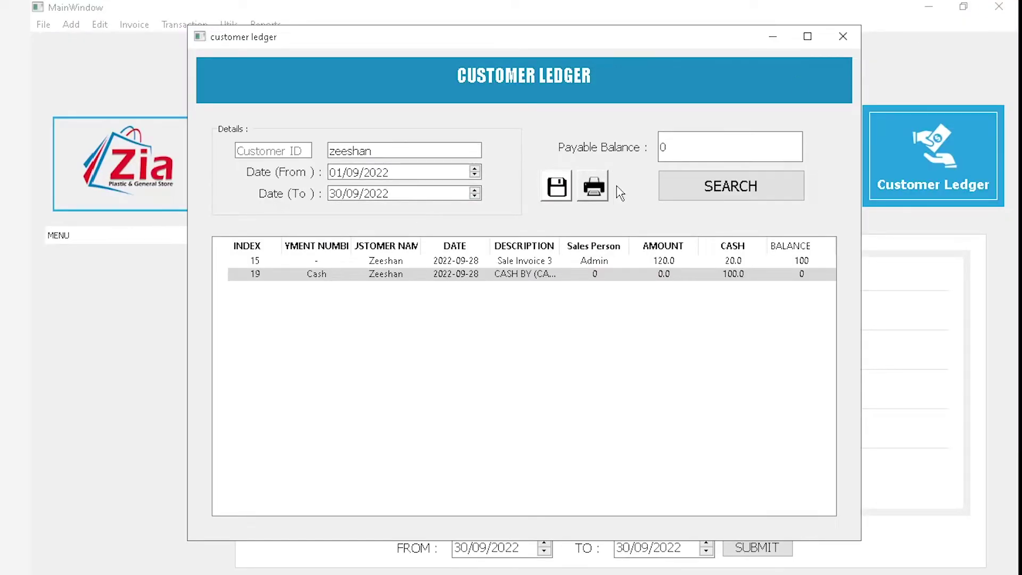
Close the customer ledger and load the matching vendor's ledger from 01/09/2022
{"action": "left_click", "coordinate": [843, 36]}
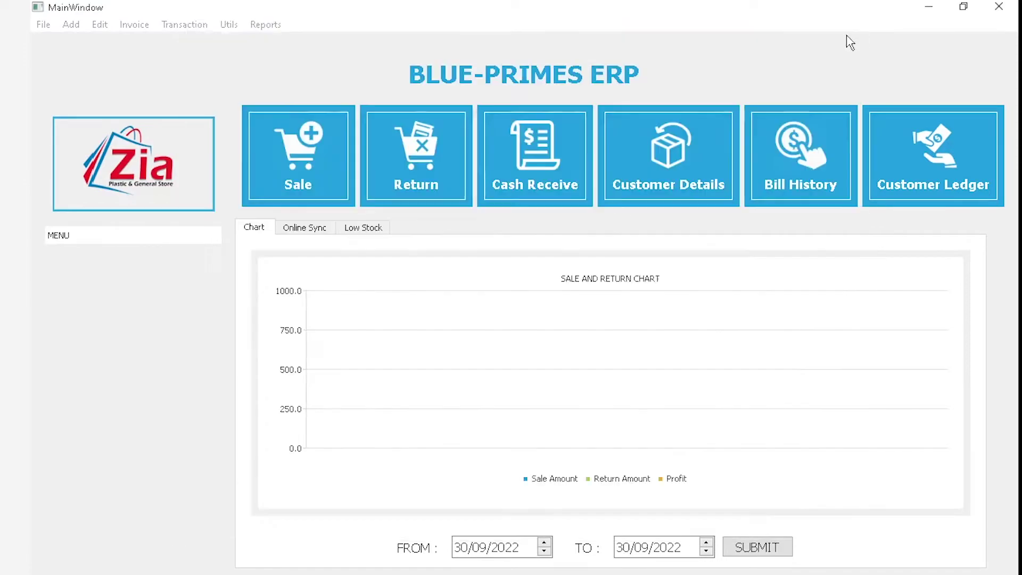
{"action": "left_click", "coordinate": [265, 24]}
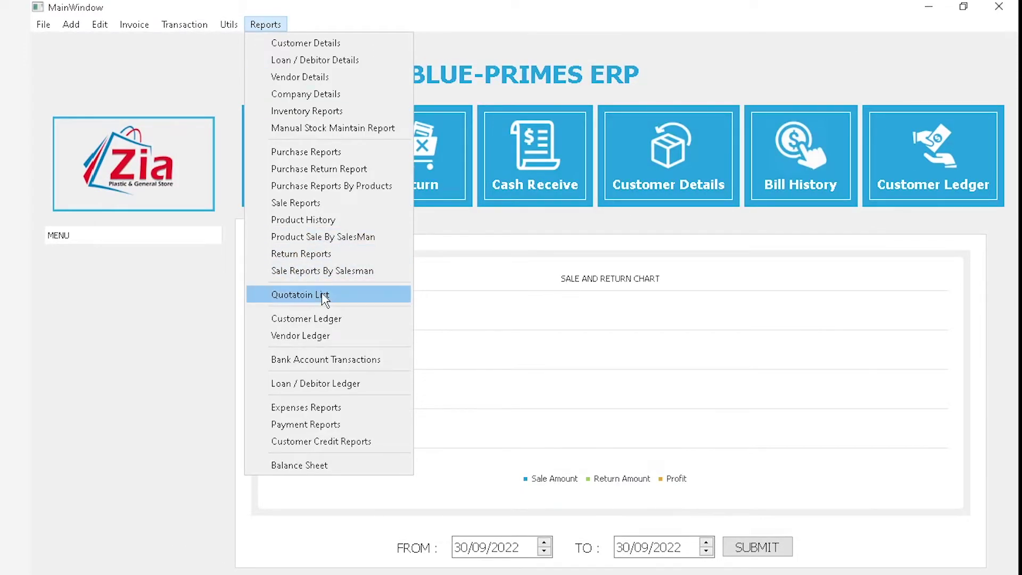
{"action": "left_click", "coordinate": [354, 337]}
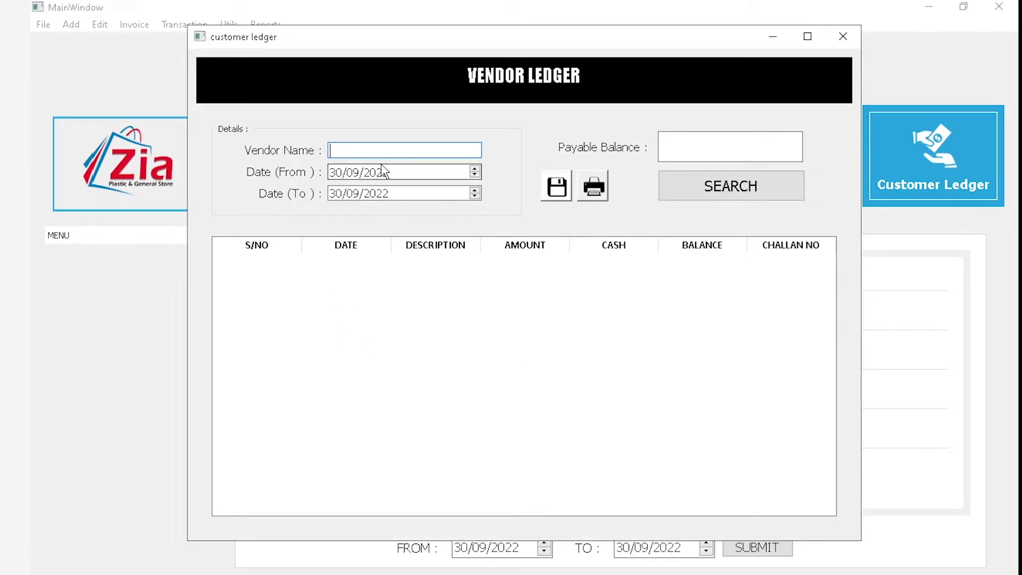
{"action": "type", "text": "ha"}
{"action": "key", "text": "Down"}
{"action": "key", "text": "Return"}
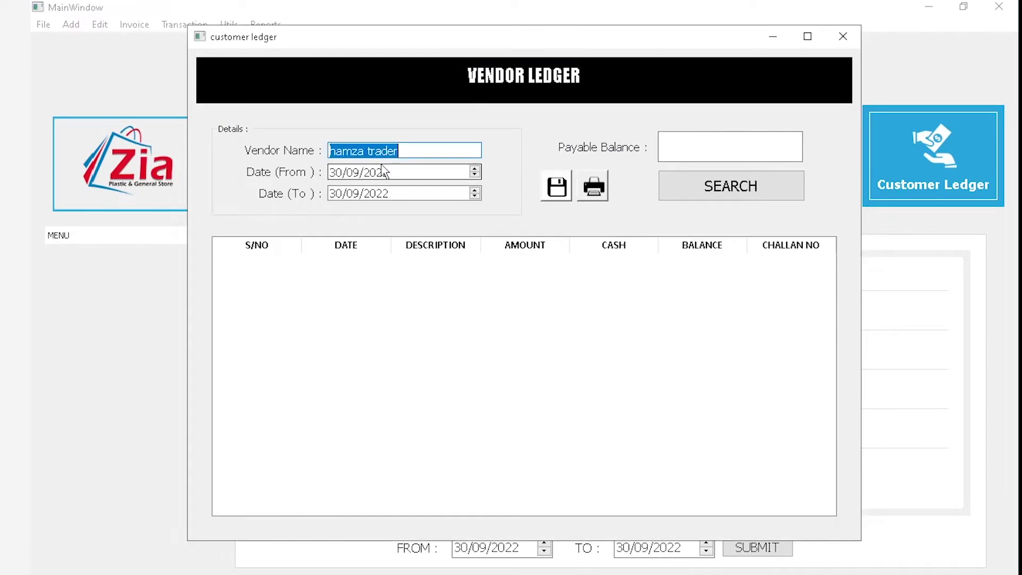
{"action": "left_click", "coordinate": [341, 171]}
{"action": "type", "text": "01"}
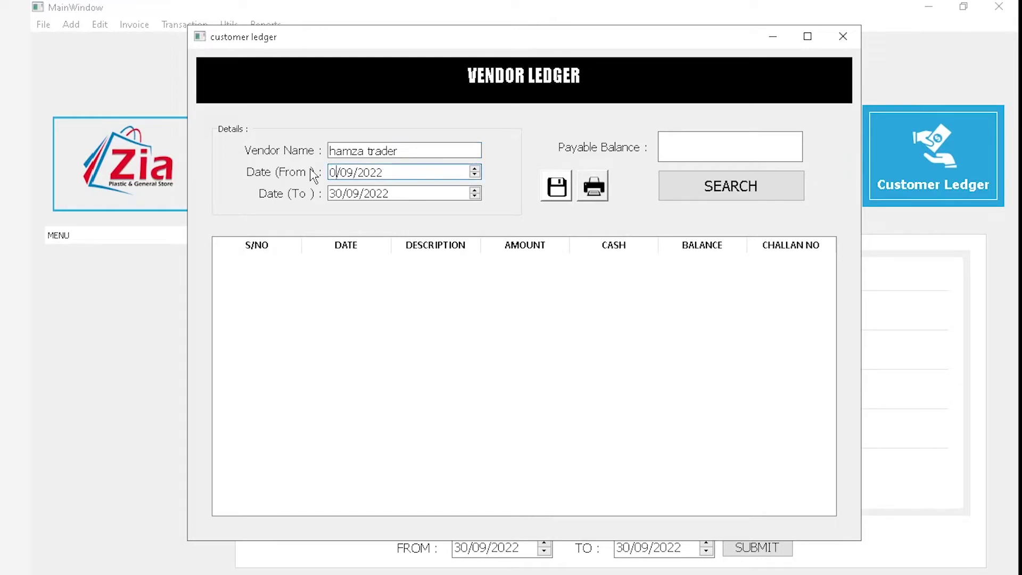
{"action": "left_click", "coordinate": [715, 184]}
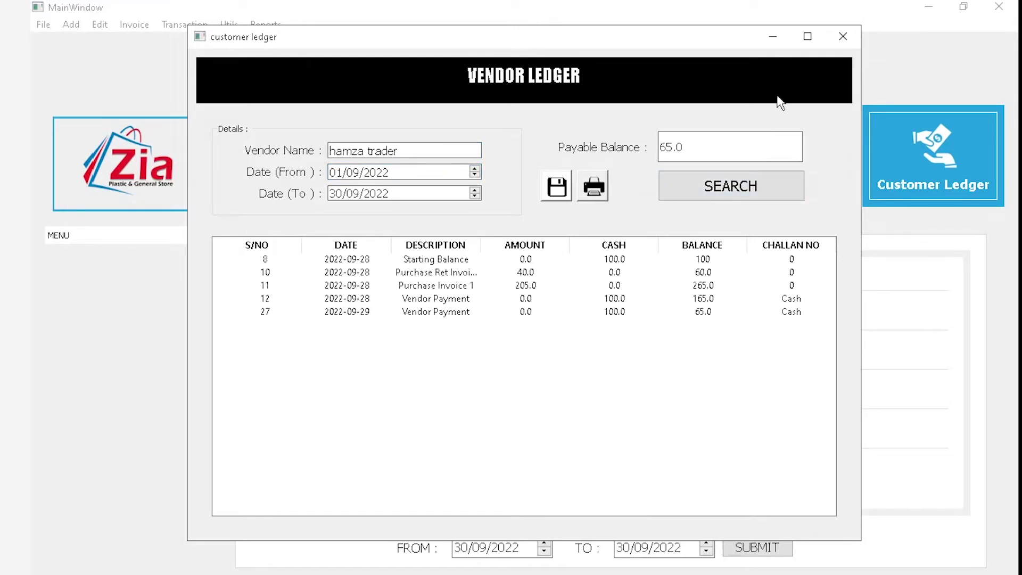
Maximize the vendor ledger and review the Starting Balance, Purchase Ret Invoice 1 and Purchase Invoice 1 entries
{"action": "left_click", "coordinate": [807, 37]}
{"action": "left_click", "coordinate": [390, 231]}
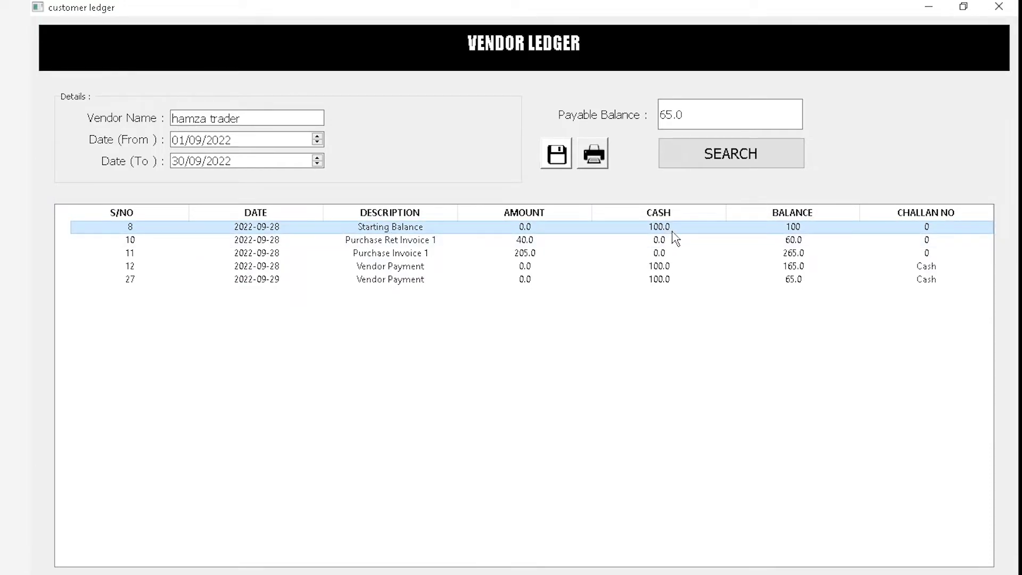
{"action": "left_click", "coordinate": [508, 241]}
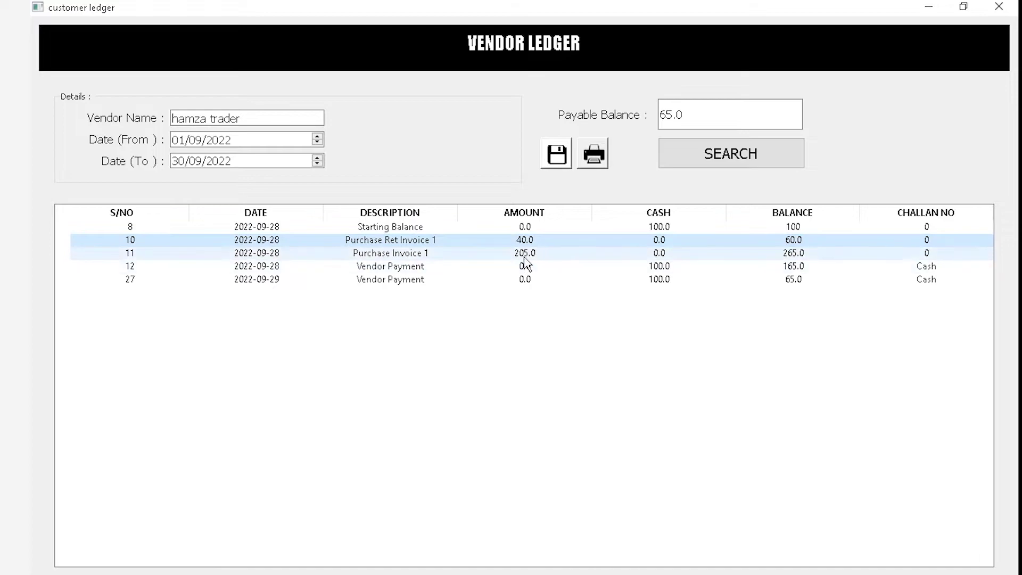
{"action": "left_click", "coordinate": [525, 258]}
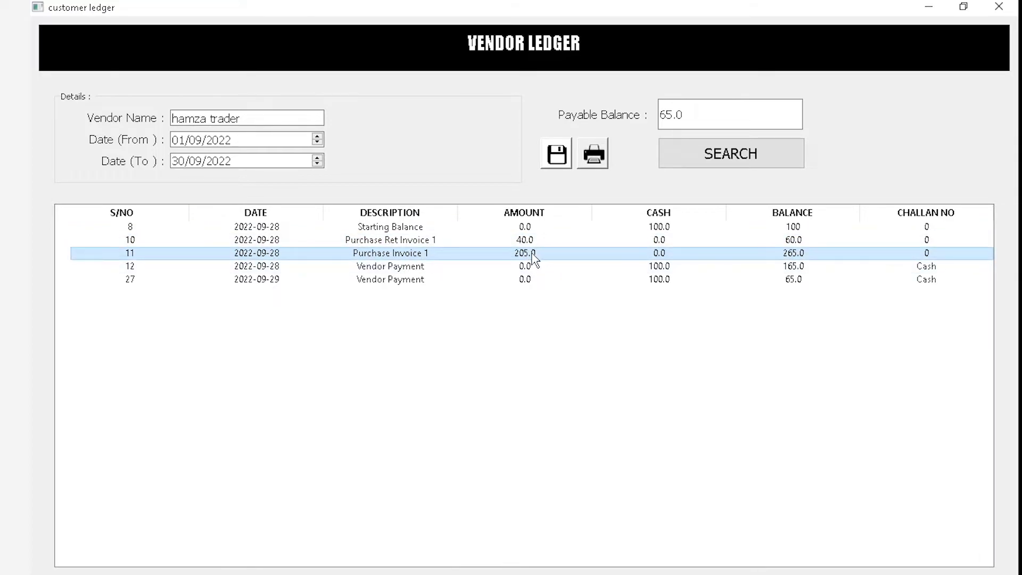
View Purchase Invoice 1's details (two elbow items, total 205), then return to the Starting Balance entry
{"action": "double_click", "coordinate": [532, 257]}
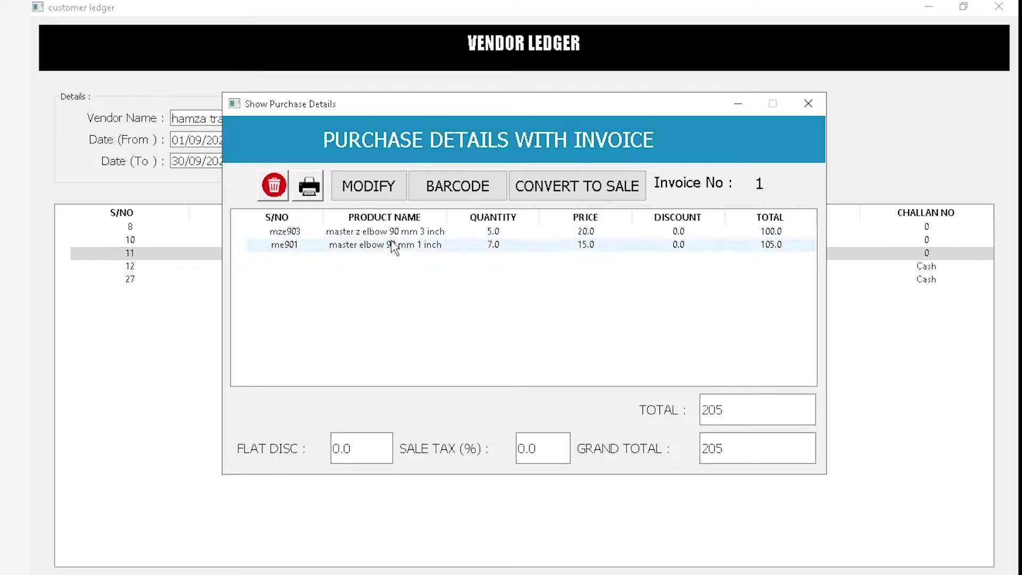
{"action": "left_click", "coordinate": [808, 103]}
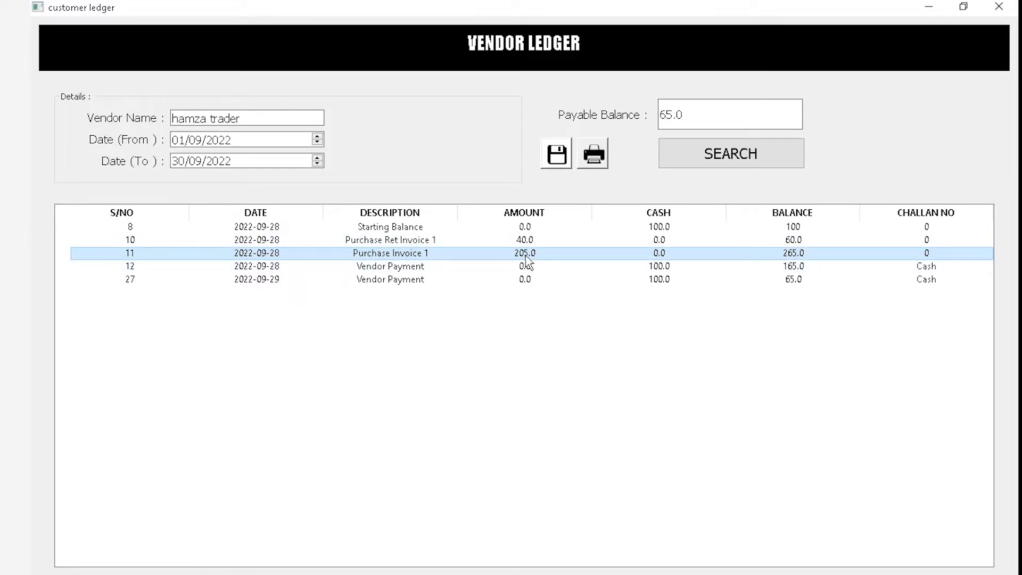
{"action": "left_click", "coordinate": [609, 227]}
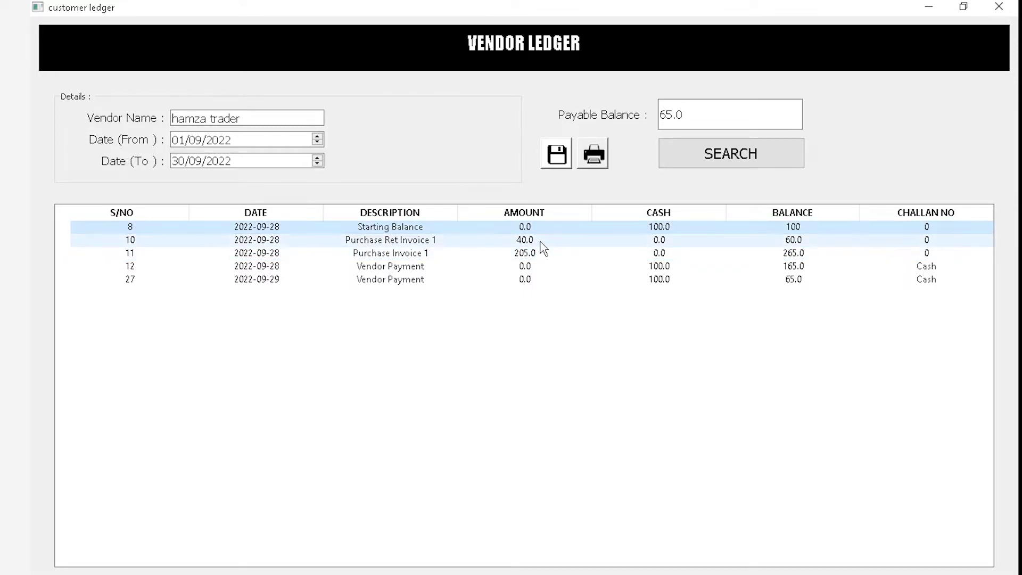
Review each ledger row, including Vendor Payments 12 and 27, then export and close the Grand Total 65.0 PDF
{"action": "left_click", "coordinate": [539, 266]}
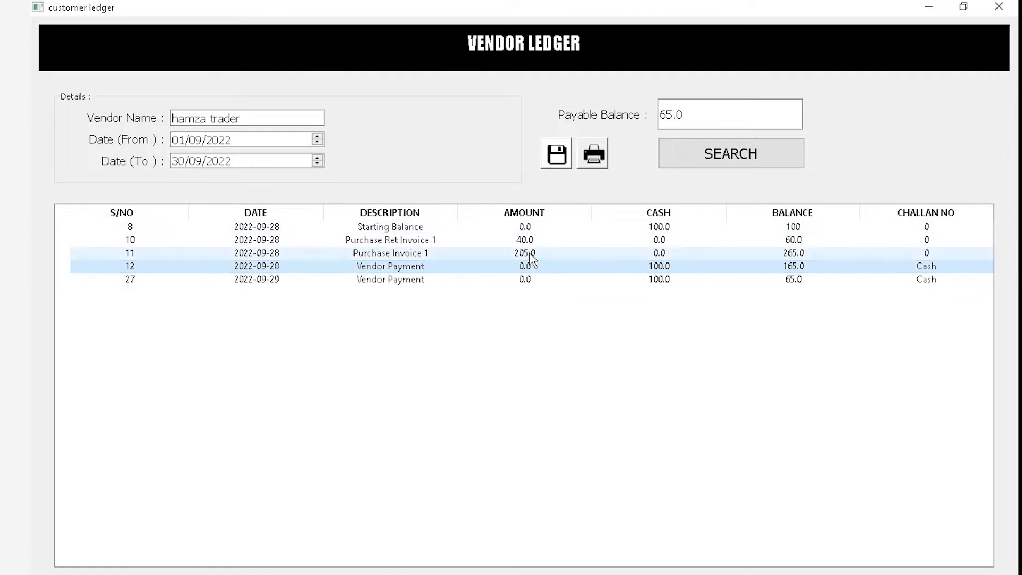
{"action": "left_click", "coordinate": [530, 254]}
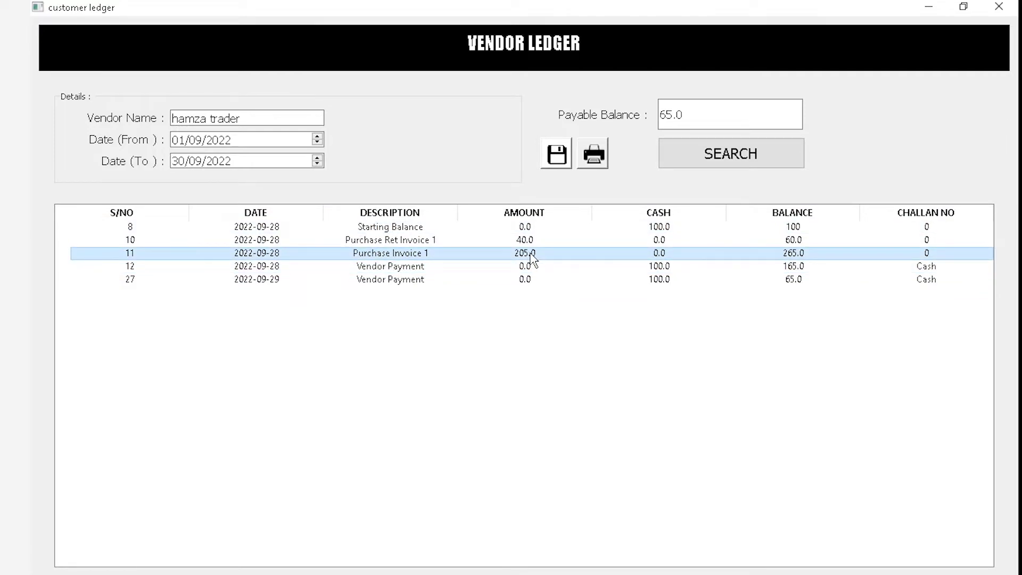
{"action": "left_click", "coordinate": [724, 227]}
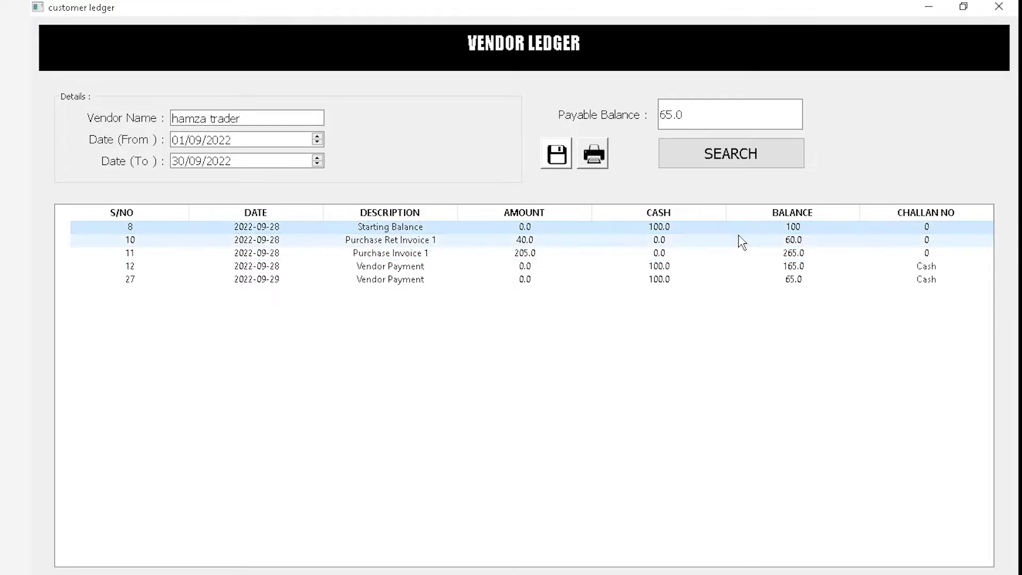
{"action": "left_click", "coordinate": [730, 240]}
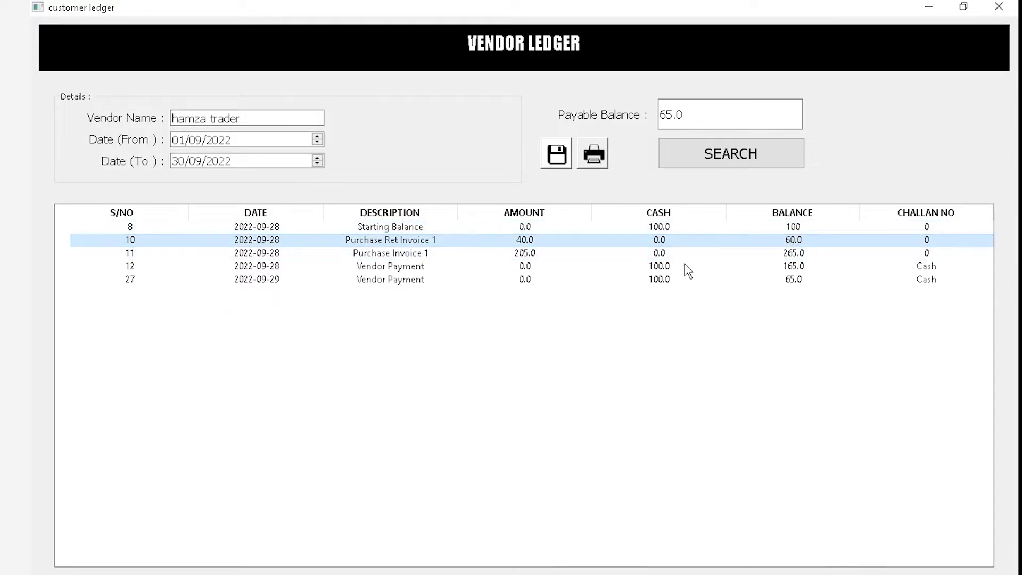
{"action": "left_click", "coordinate": [605, 254]}
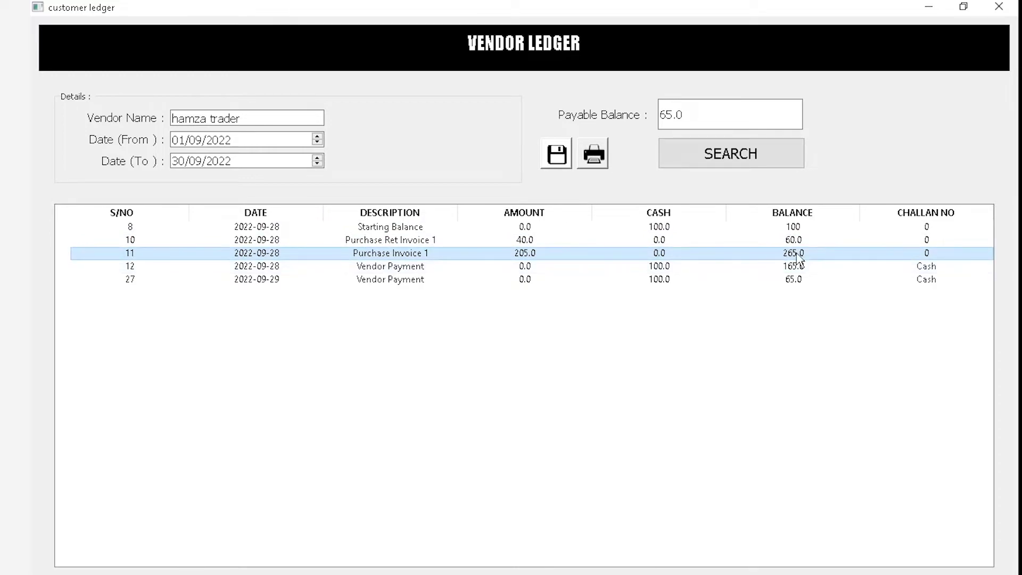
{"action": "left_click", "coordinate": [527, 269]}
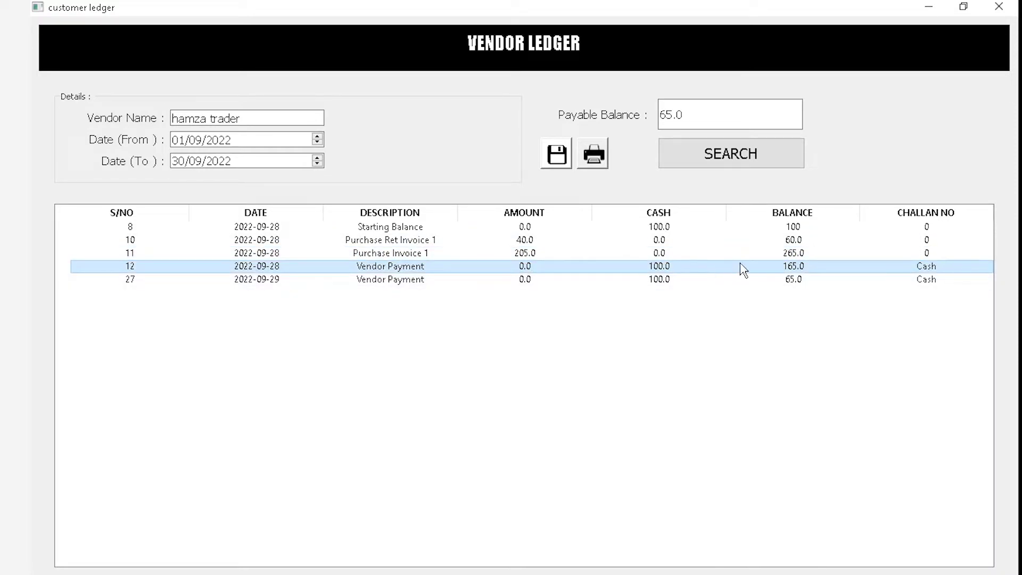
{"action": "left_click", "coordinate": [689, 283]}
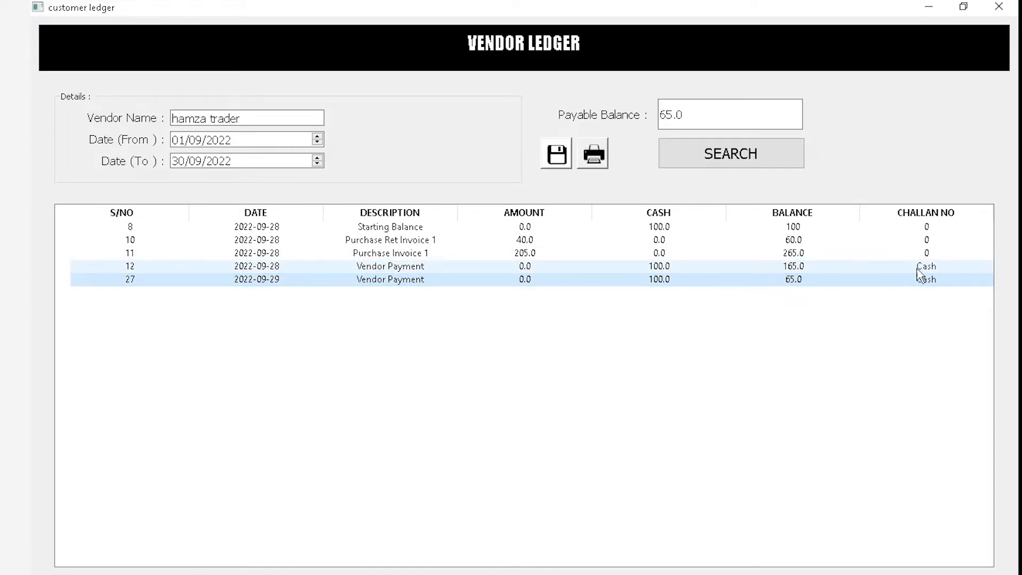
{"action": "left_click", "coordinate": [603, 166]}
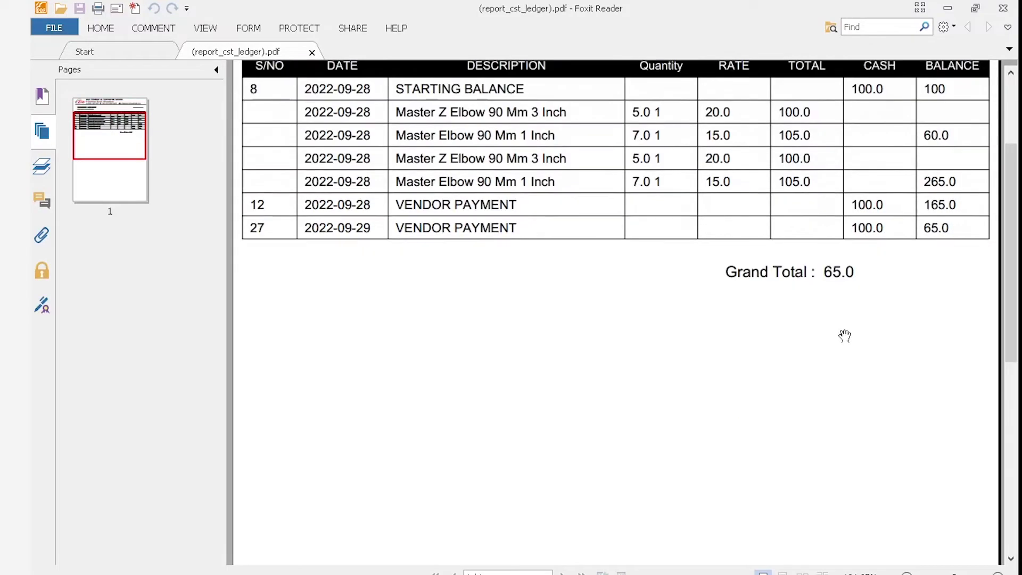
{"action": "left_click", "coordinate": [1003, 8]}
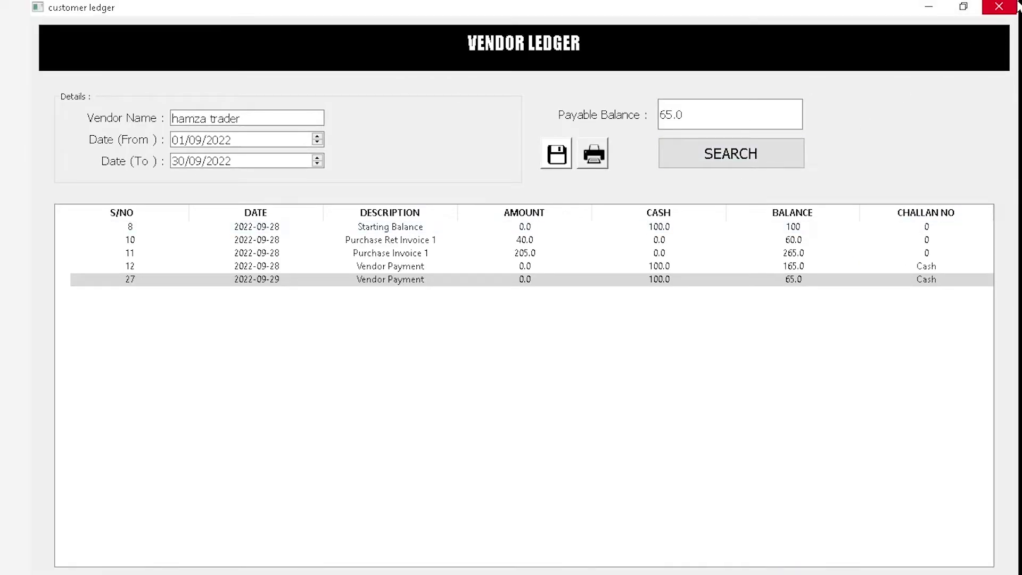
Select the 65.0 payable balance, close the vendor ledger and open the Reports menu
{"action": "left_click_drag", "start_coordinate": [786, 126], "coordinate": [662, 121]}
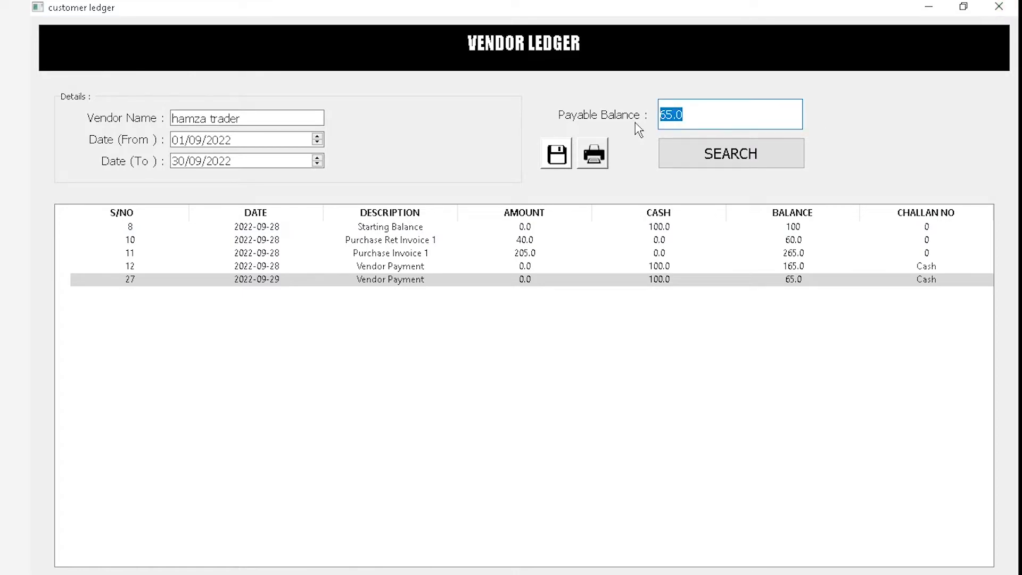
{"action": "left_click", "coordinate": [1004, 8]}
{"action": "left_click", "coordinate": [266, 24]}
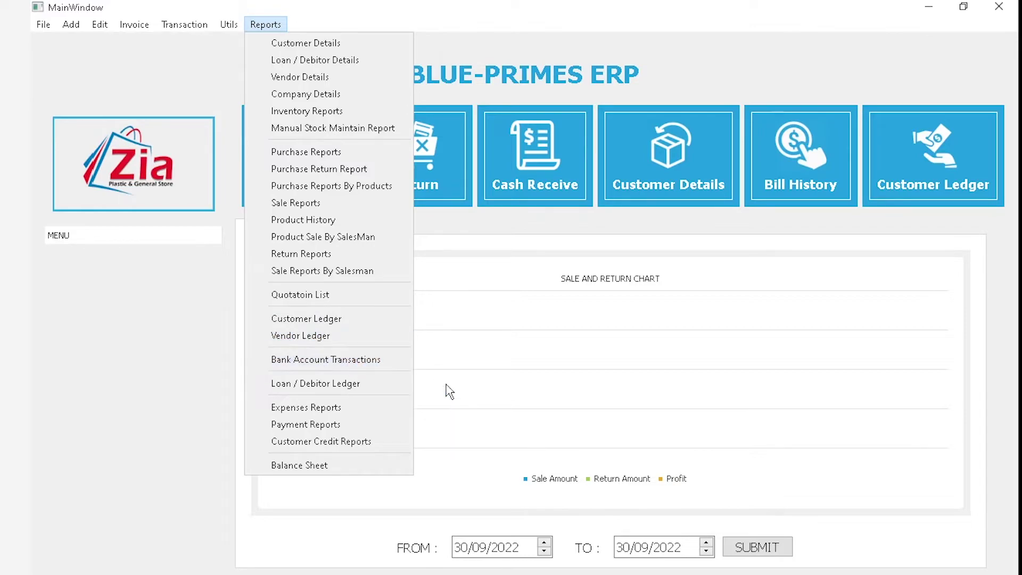
Try a Vendor Payment with Direct Deposit via MEEZAN BANK, then discard it unsaved
{"action": "mouse_move", "coordinate": [74, 32]}
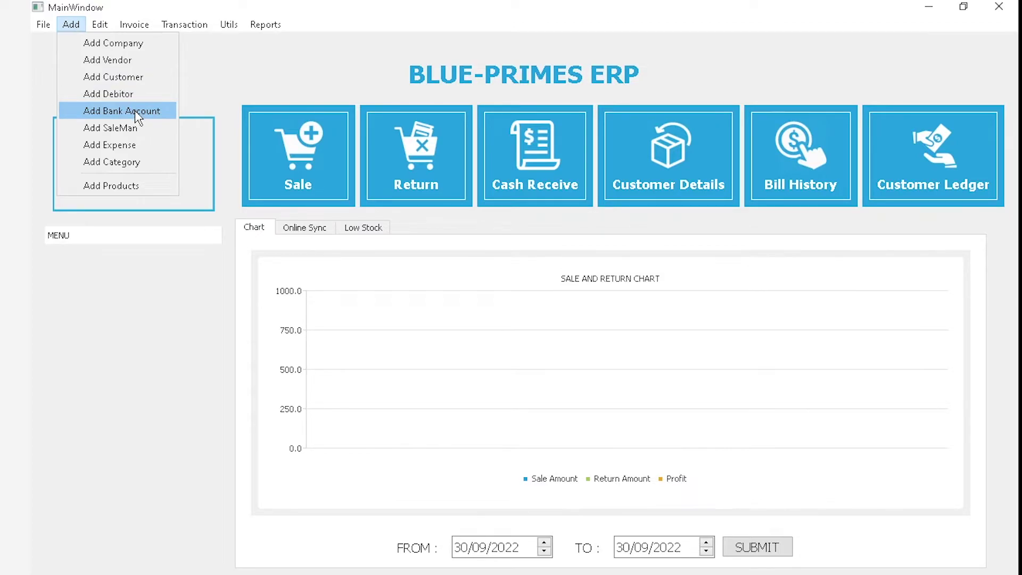
{"action": "mouse_move", "coordinate": [137, 24]}
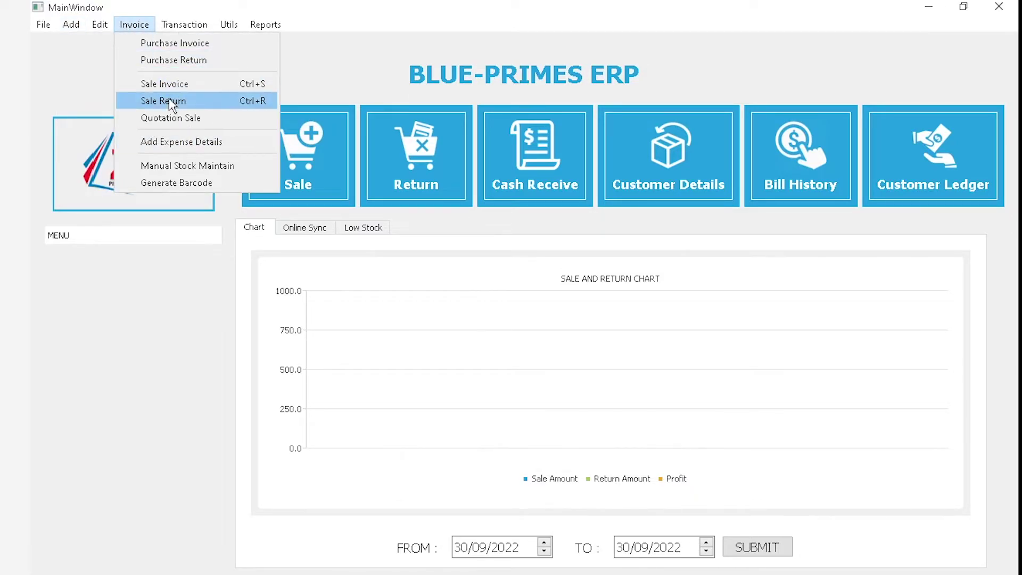
{"action": "mouse_move", "coordinate": [201, 25]}
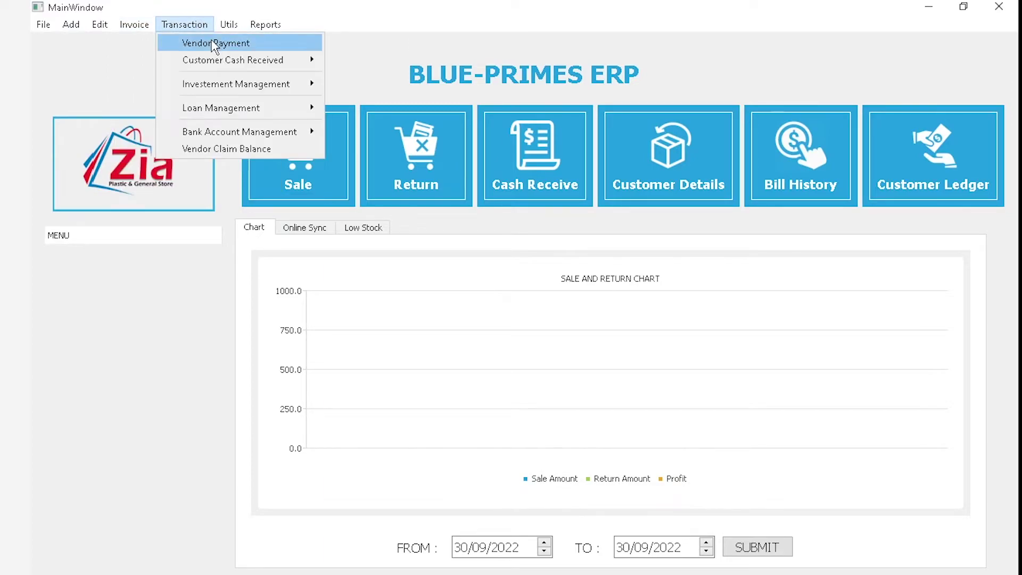
{"action": "left_click", "coordinate": [216, 44]}
{"action": "left_click", "coordinate": [471, 371]}
{"action": "left_click", "coordinate": [463, 394]}
{"action": "left_click", "coordinate": [612, 396]}
{"action": "left_click", "coordinate": [569, 434]}
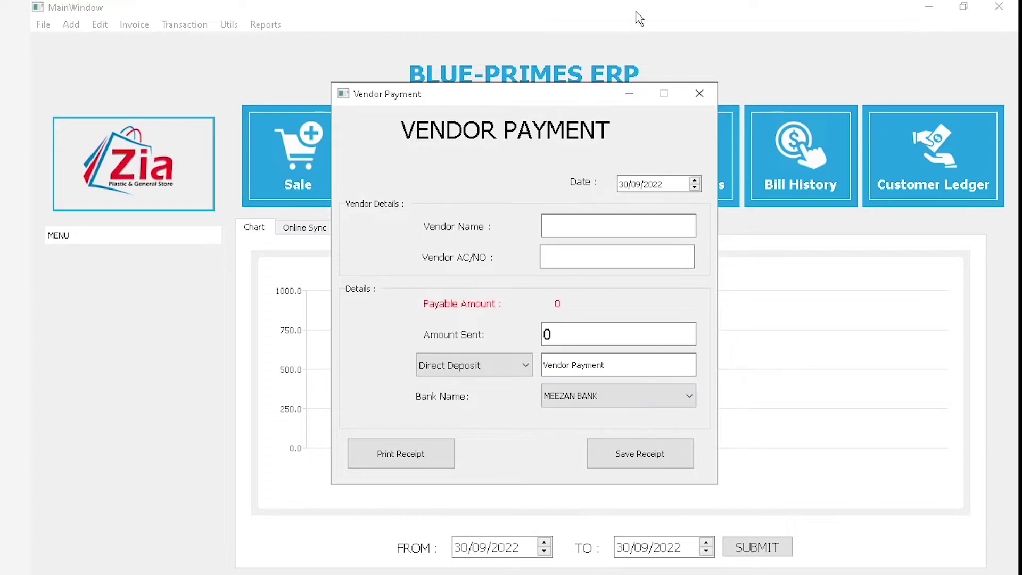
{"action": "left_click", "coordinate": [698, 95]}
Browse the Reports menu again
{"action": "left_click", "coordinate": [269, 26]}
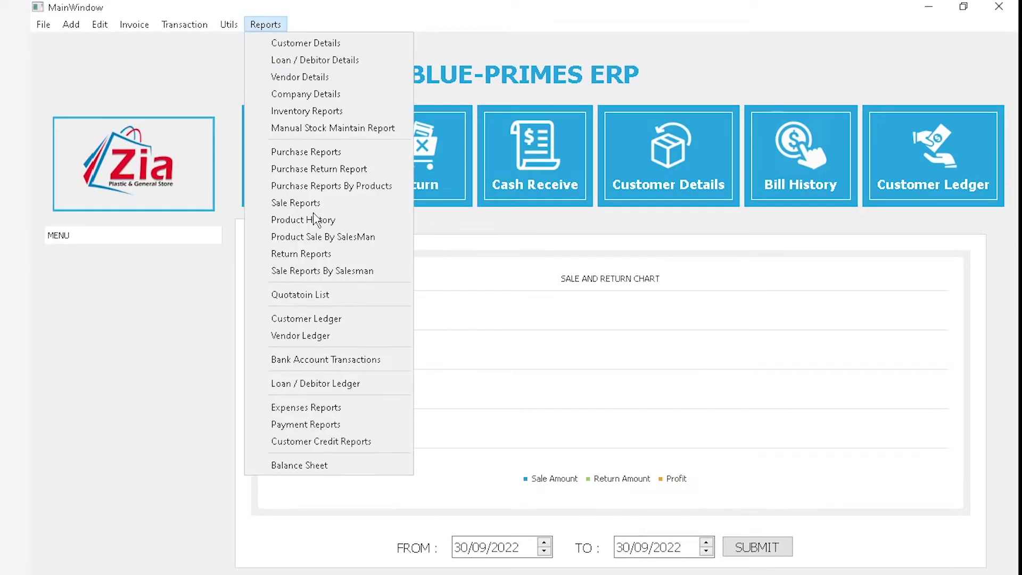
{"action": "mouse_move", "coordinate": [223, 28]}
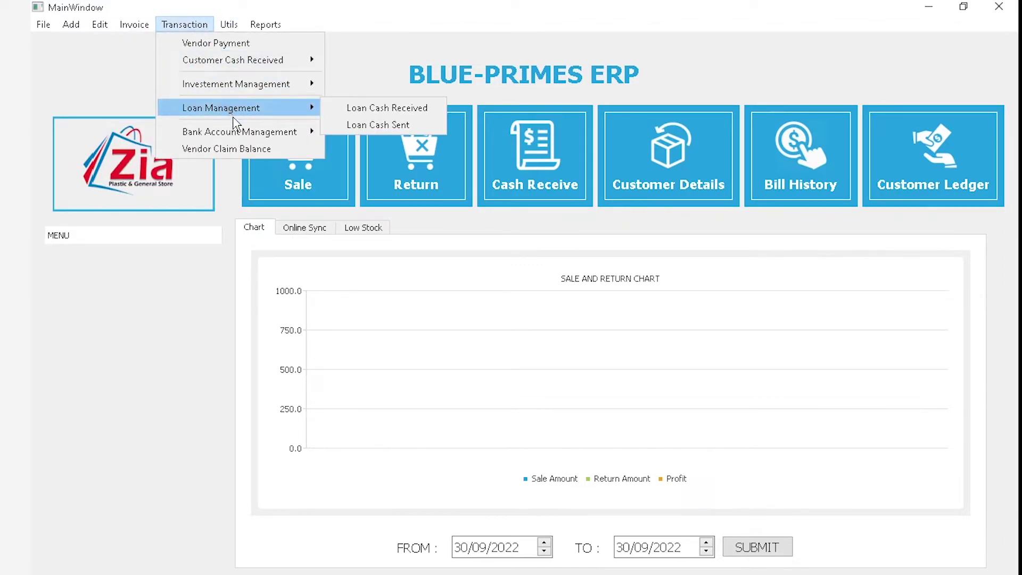
{"action": "mouse_move", "coordinate": [241, 136]}
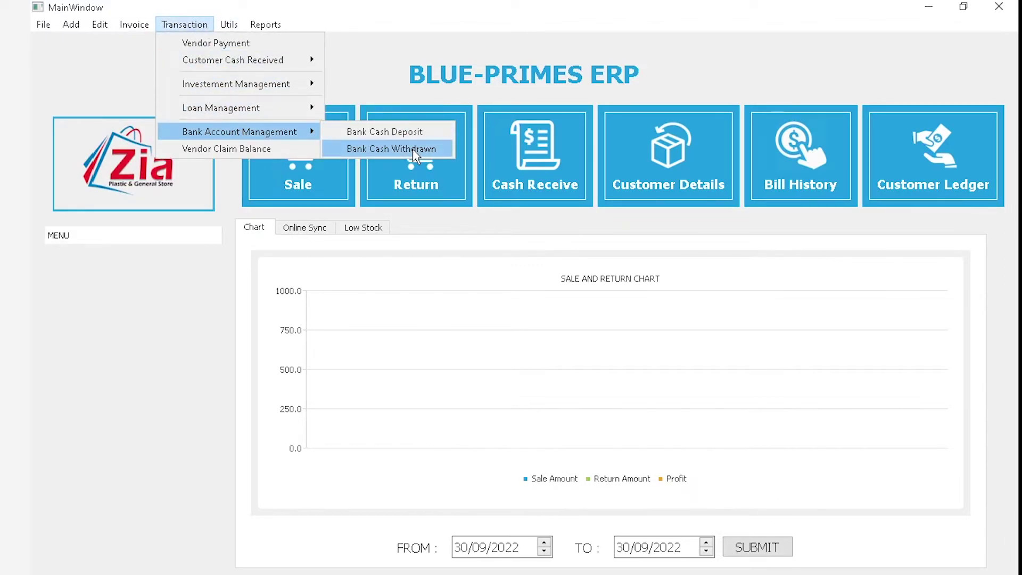
{"action": "mouse_move", "coordinate": [265, 25]}
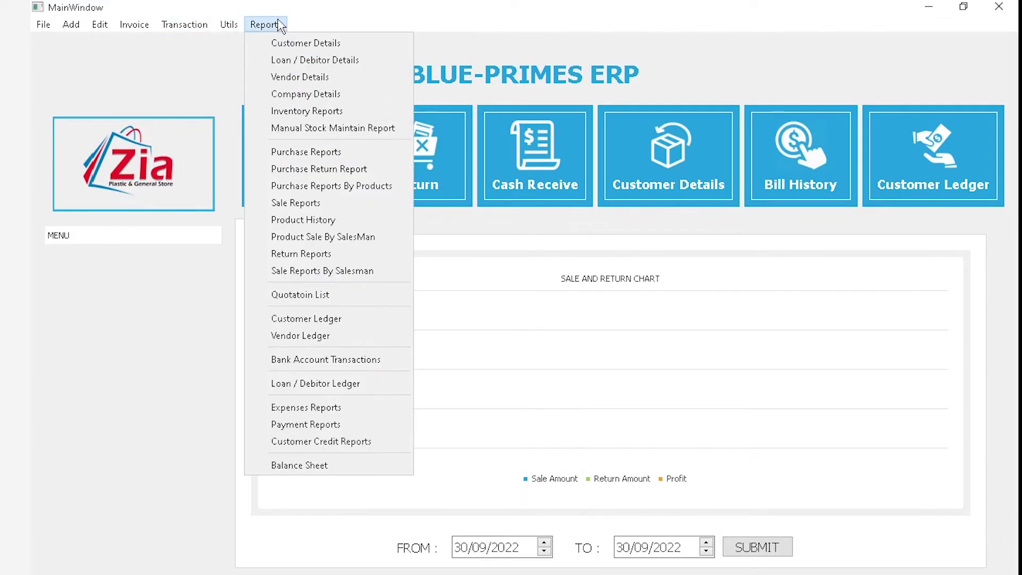
Load the meezan bank ledger from 01/09/2022, maximize it and print it as a PDF
{"action": "left_click", "coordinate": [342, 361]}
{"action": "type", "text": "me"}
{"action": "key", "text": "Return"}
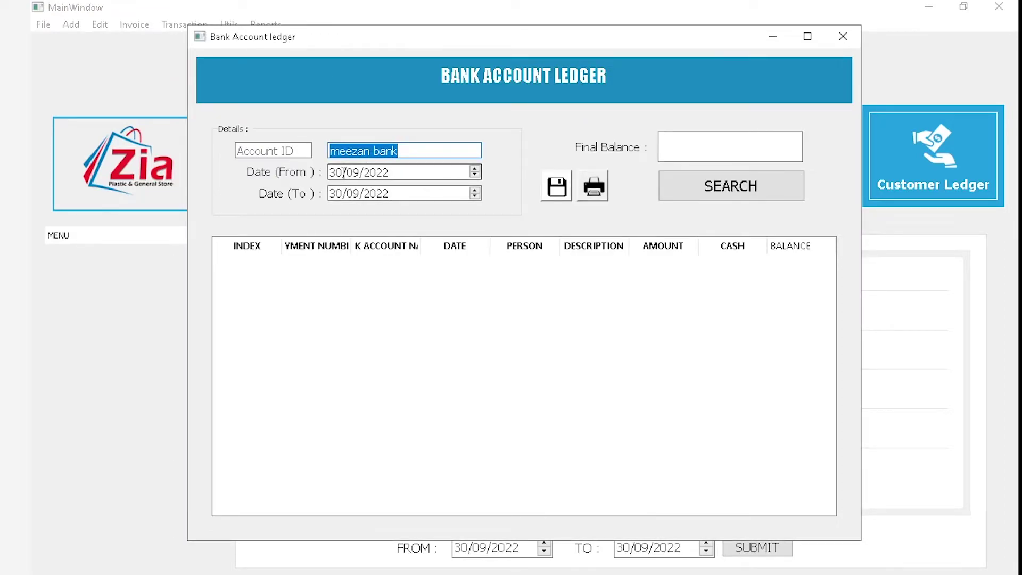
{"action": "double_click", "coordinate": [343, 173]}
{"action": "type", "text": "01"}
{"action": "left_click", "coordinate": [743, 178]}
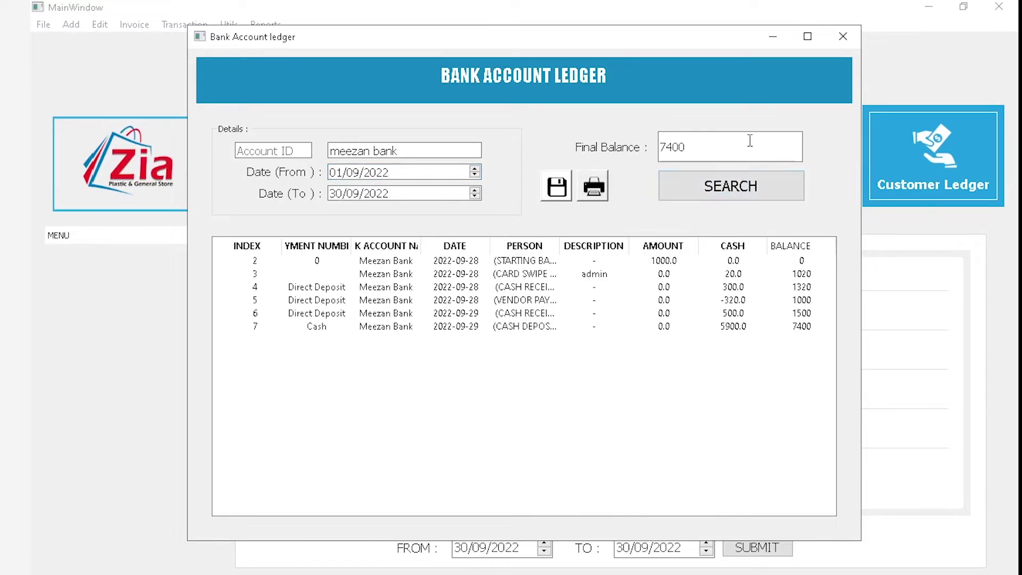
{"action": "left_click", "coordinate": [808, 36]}
{"action": "left_click", "coordinate": [531, 233]}
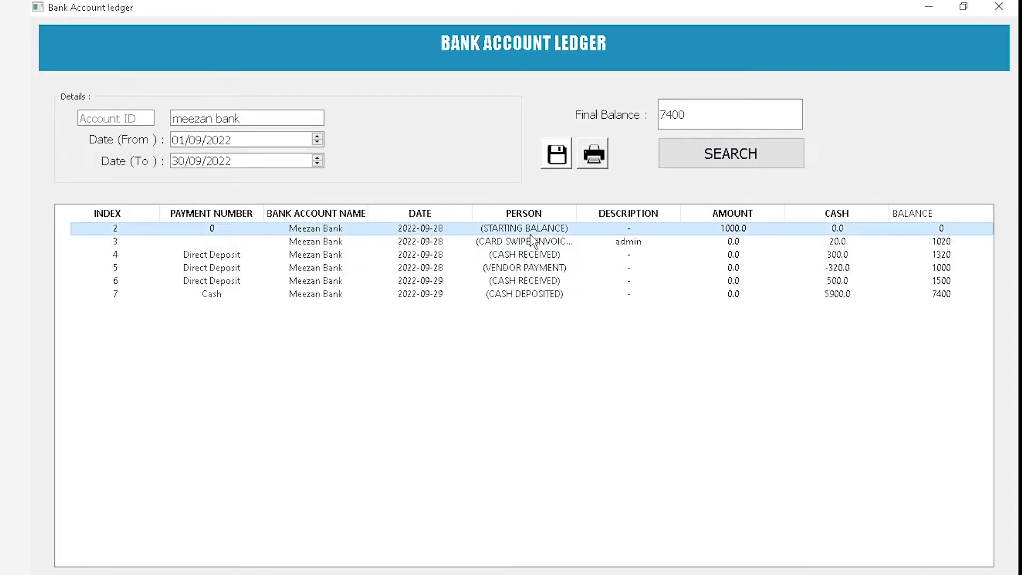
{"action": "left_click", "coordinate": [593, 165]}
Review the Meezan Bank ledger PDF, including the final Cash Deposited row, then close Foxit Reader
{"action": "scroll", "coordinate": [549, 196], "scroll_direction": "up", "scroll_amount": 3}
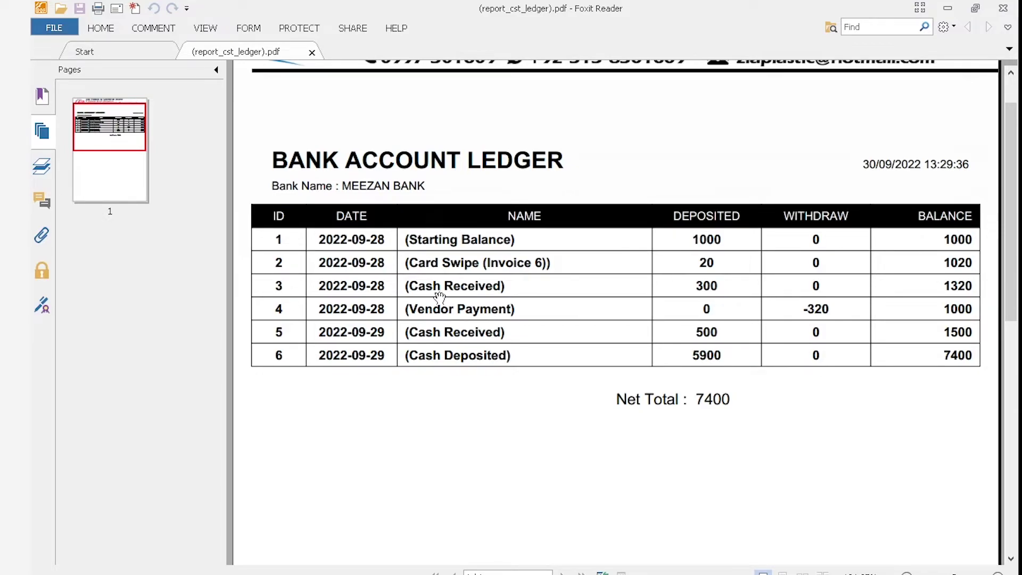
{"action": "scroll", "coordinate": [415, 266], "scroll_direction": "up", "scroll_amount": 1}
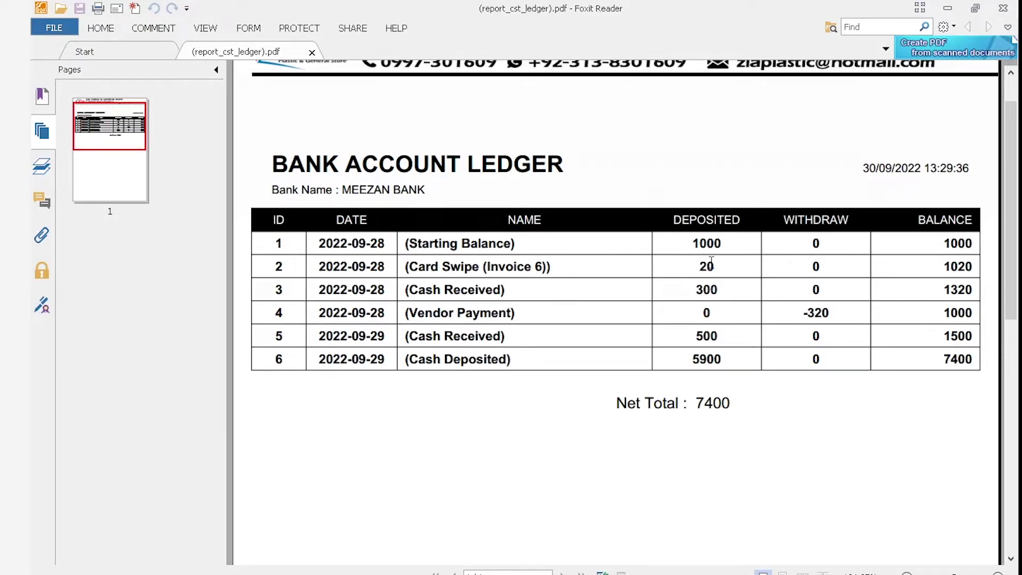
{"action": "left_click_drag", "start_coordinate": [716, 271], "coordinate": [699, 270]}
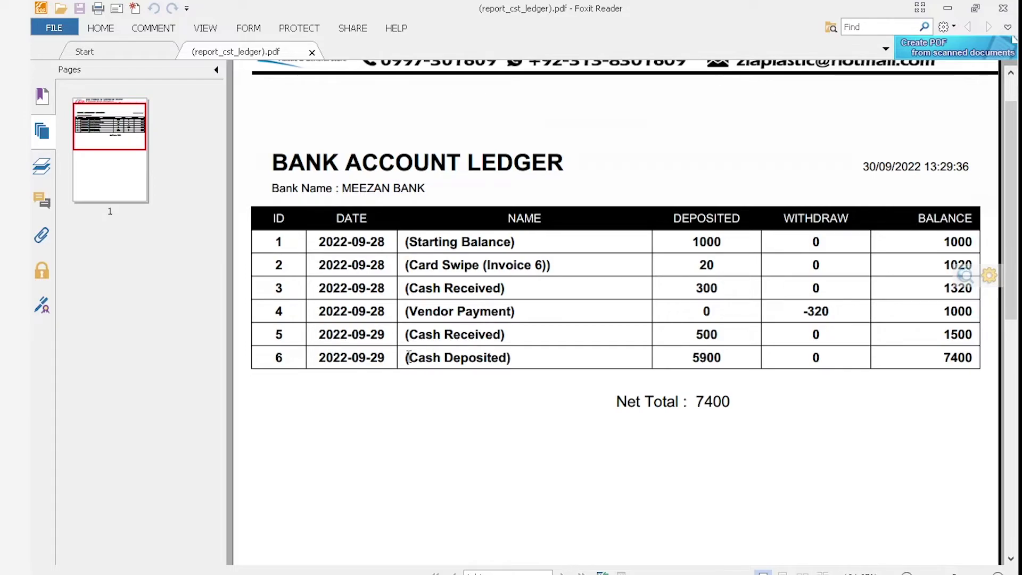
{"action": "left_click_drag", "start_coordinate": [407, 355], "coordinate": [512, 360]}
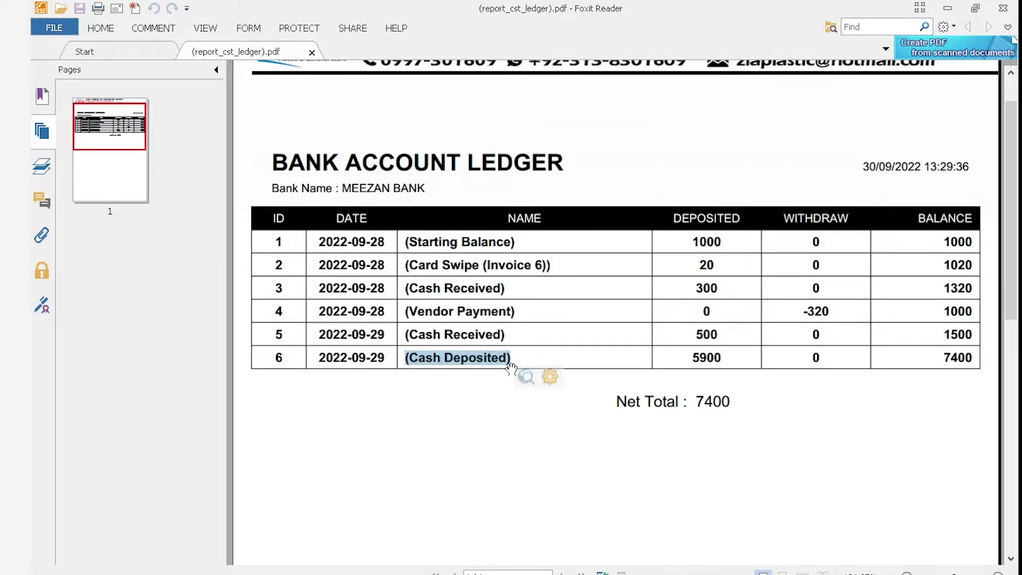
{"action": "left_click", "coordinate": [549, 331]}
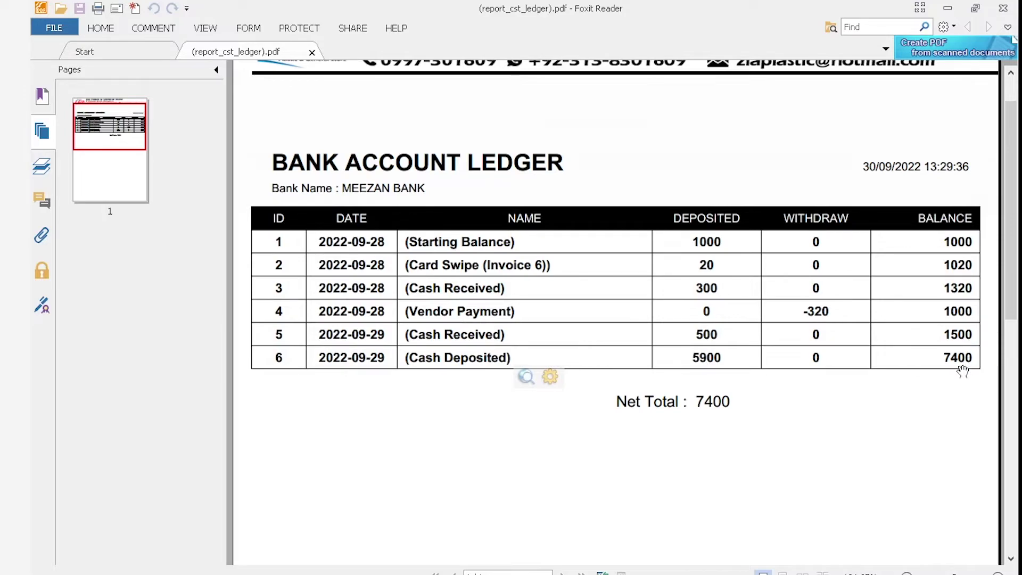
{"action": "scroll", "coordinate": [867, 282], "scroll_direction": "up", "scroll_amount": 1}
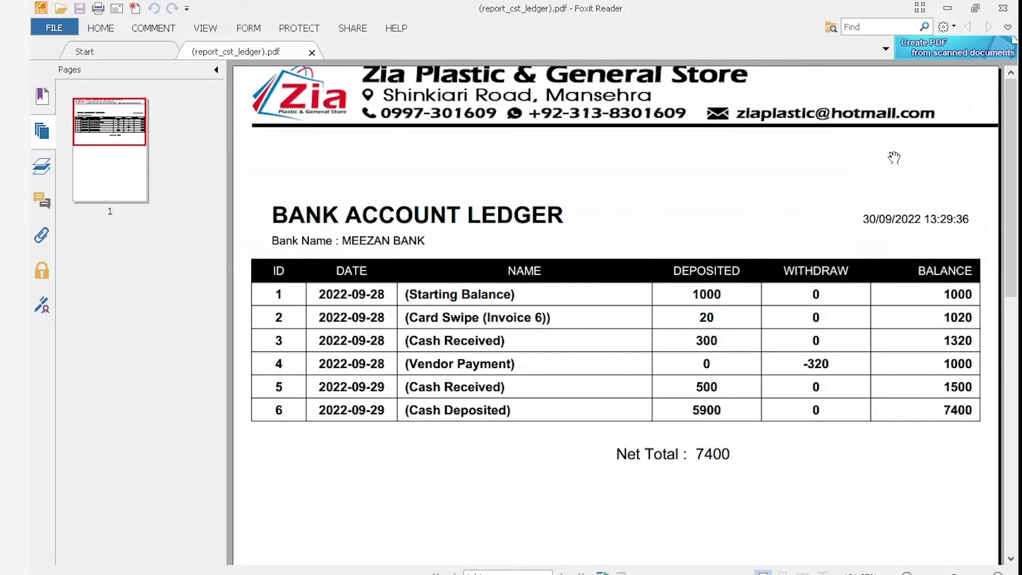
{"action": "left_click", "coordinate": [1003, 8]}
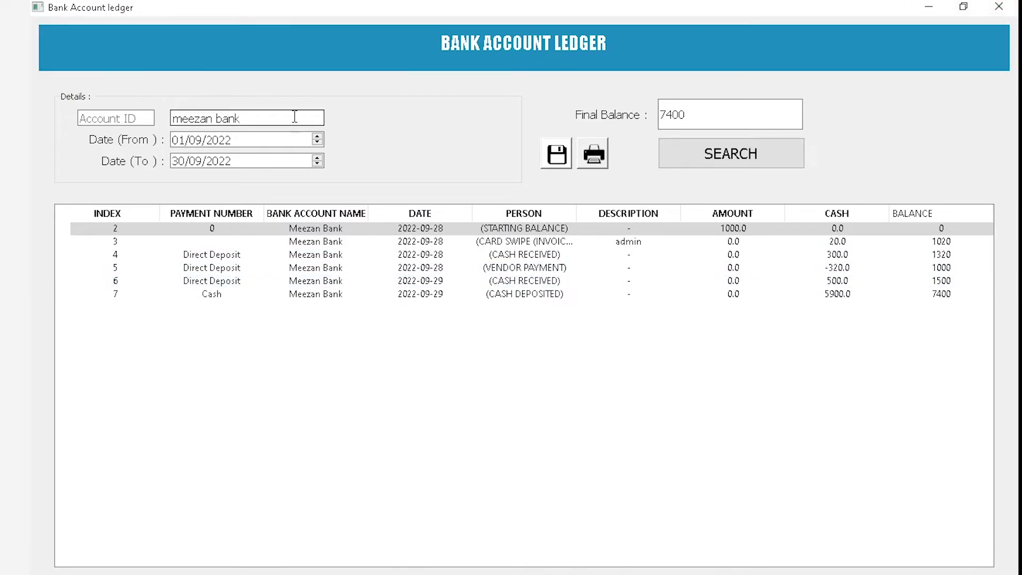
Close the bank account ledger and browse the Reports menu options
{"action": "left_click", "coordinate": [1015, 6]}
{"action": "left_click", "coordinate": [265, 24]}
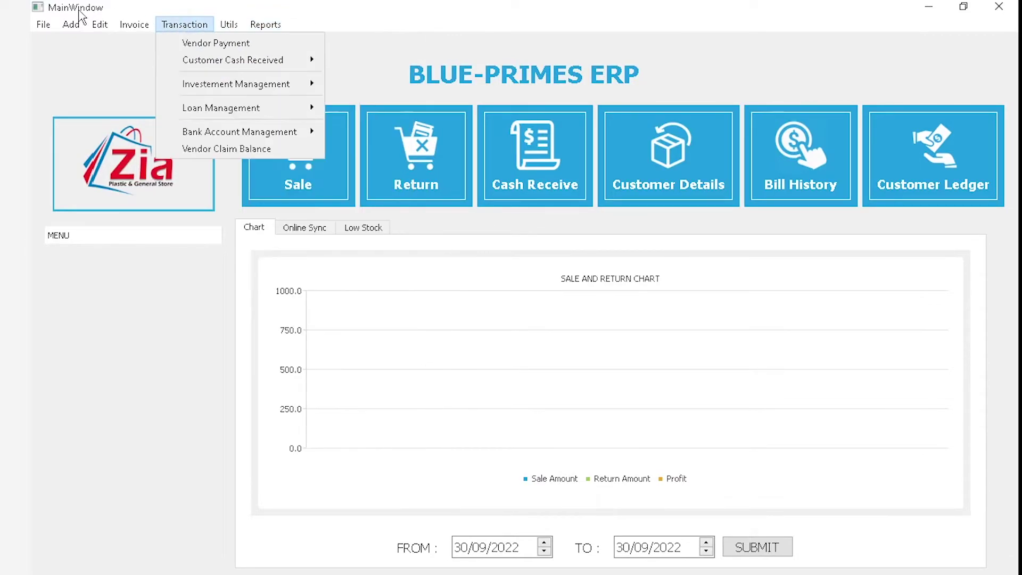
{"action": "mouse_move", "coordinate": [76, 26]}
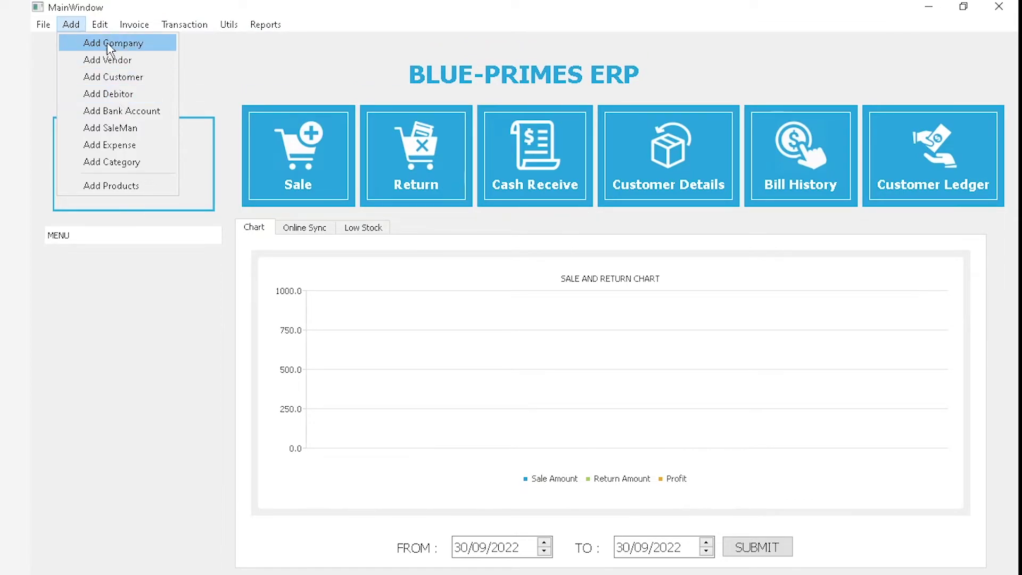
{"action": "mouse_move", "coordinate": [184, 24]}
{"action": "mouse_move", "coordinate": [234, 113]}
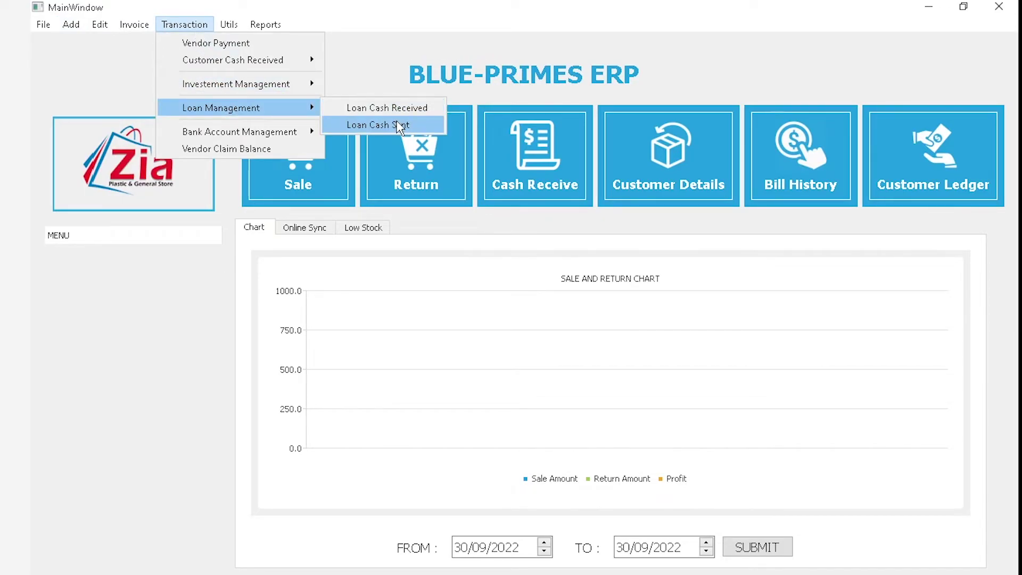
{"action": "mouse_move", "coordinate": [265, 24]}
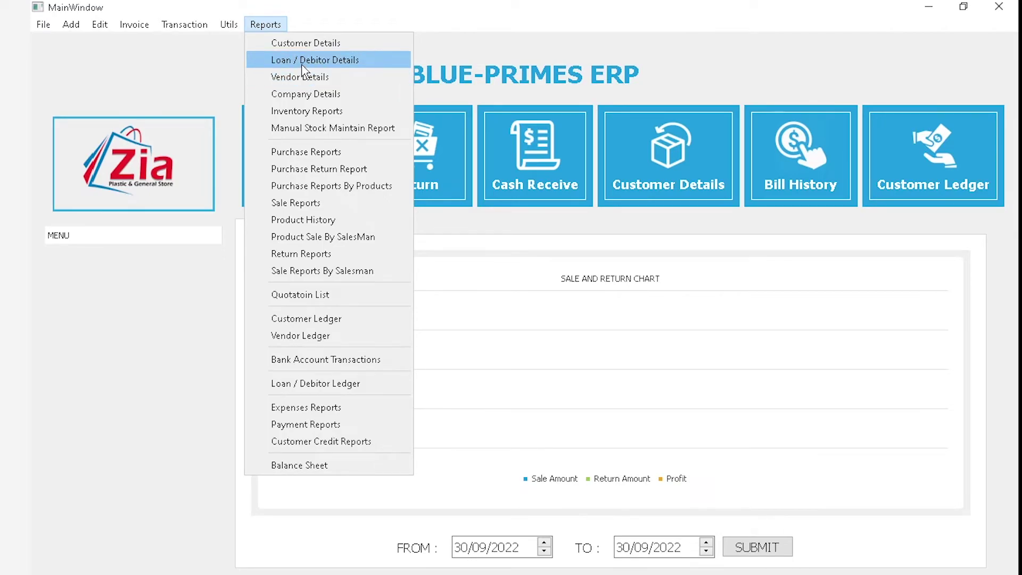
Open the Debitor Ledger, check its customer name and start date fields, then close it unused
{"action": "left_click", "coordinate": [353, 392]}
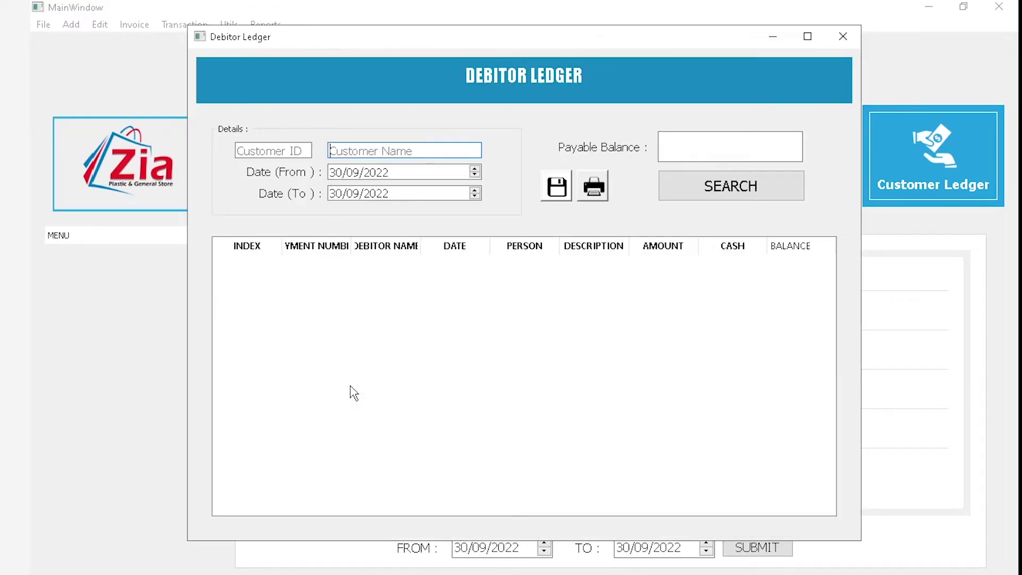
{"action": "left_click", "coordinate": [380, 151]}
{"action": "left_click", "coordinate": [392, 175]}
{"action": "left_click", "coordinate": [839, 43]}
{"action": "left_click", "coordinate": [262, 23]}
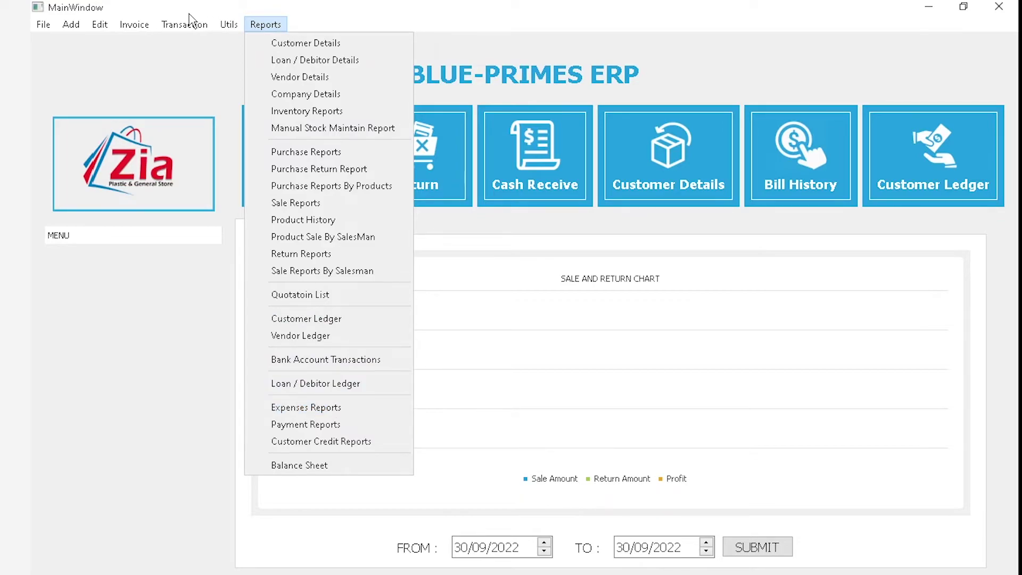
{"action": "mouse_move", "coordinate": [134, 24]}
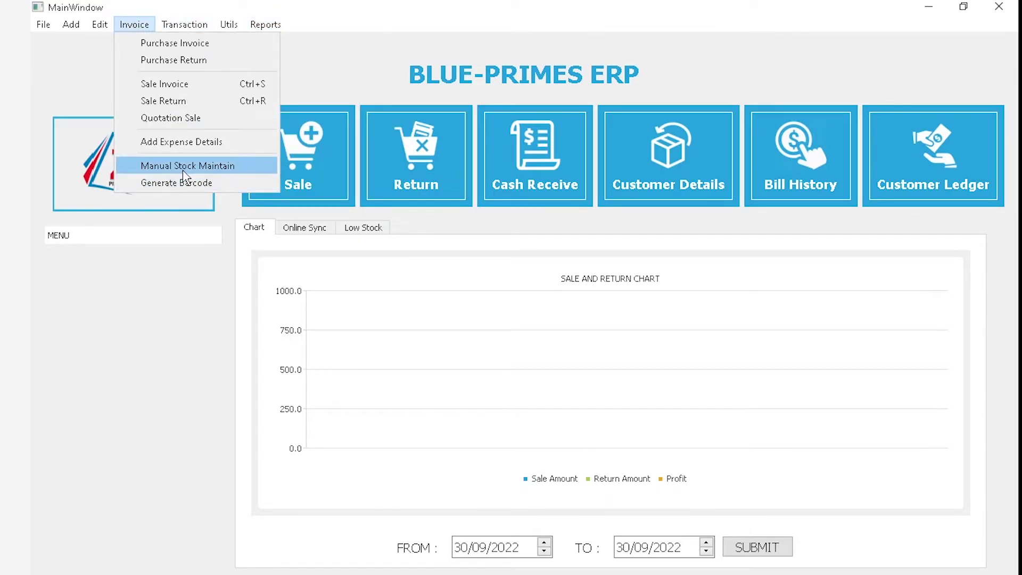
{"action": "left_click", "coordinate": [179, 153]}
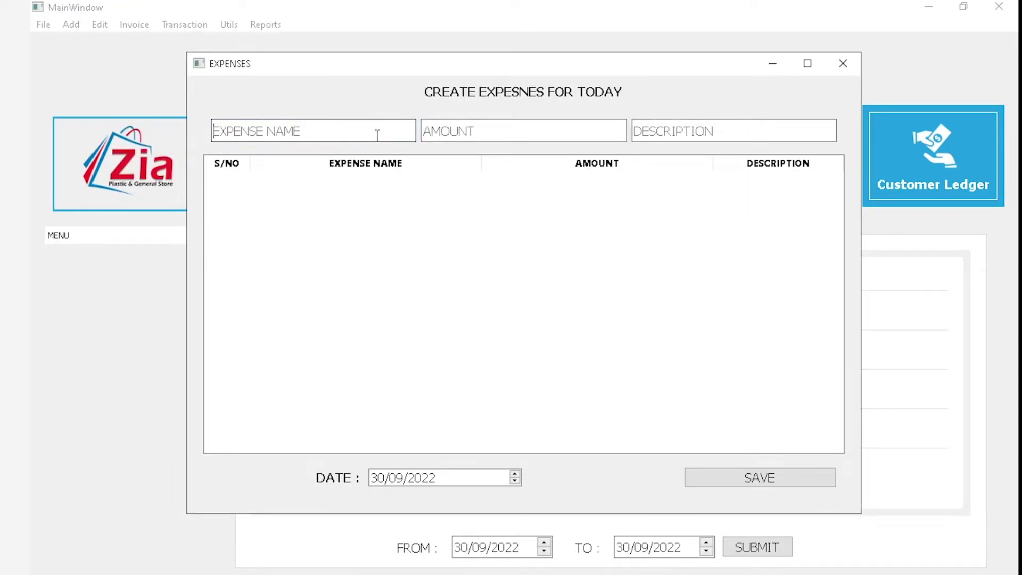
{"action": "left_click", "coordinate": [842, 63]}
{"action": "left_click", "coordinate": [271, 30]}
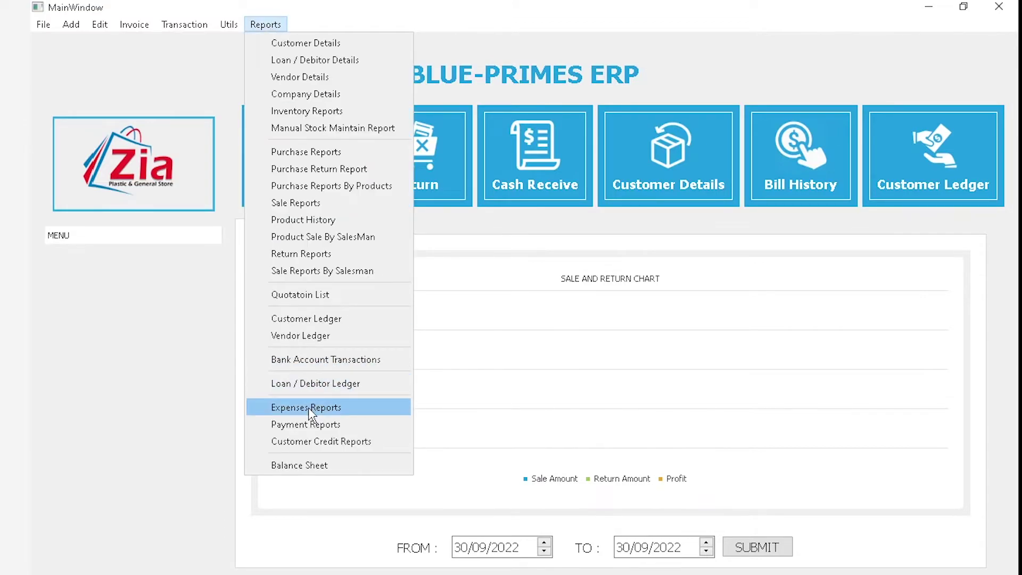
List expenses from 01/09/2022 to 30/09/2022 and review the 300 total and its rows
{"action": "left_click", "coordinate": [308, 407]}
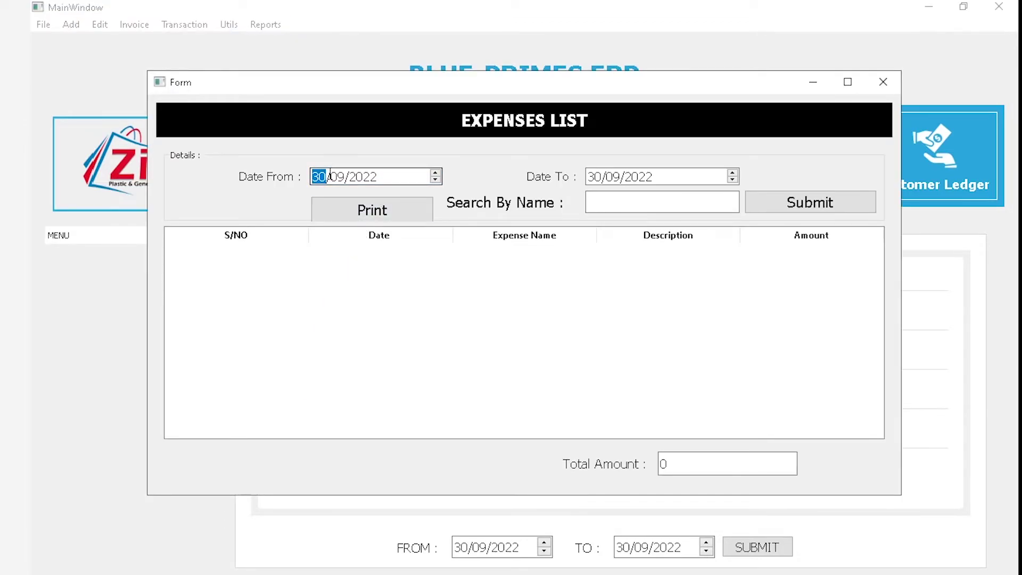
{"action": "type", "text": "01"}
{"action": "left_click", "coordinate": [798, 209]}
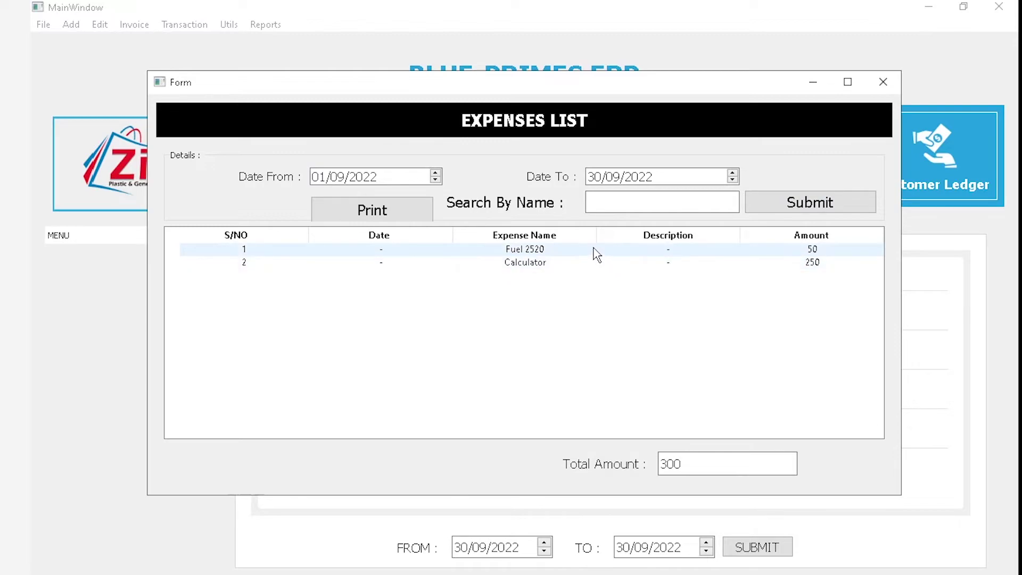
{"action": "left_click_drag", "start_coordinate": [687, 456], "coordinate": [643, 451]}
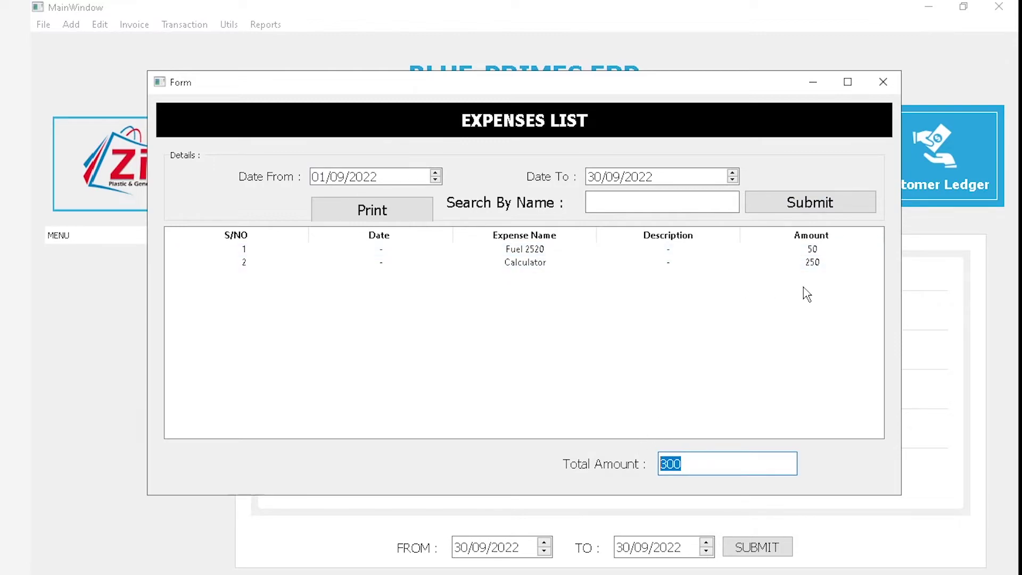
{"action": "left_click", "coordinate": [801, 266]}
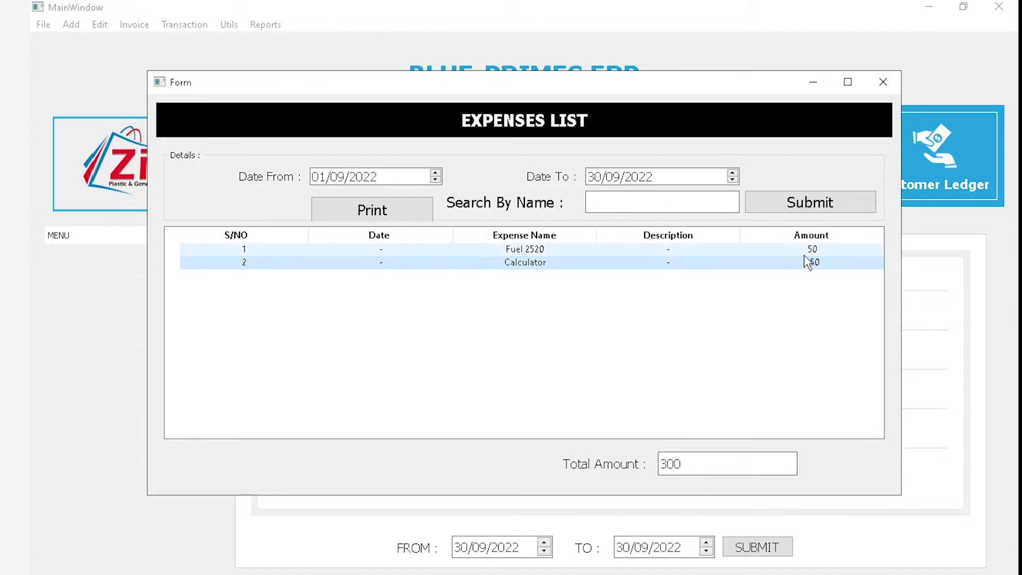
{"action": "left_click", "coordinate": [809, 251]}
Search expenses for 'fuel 2520', print the result to PDF, and close the expenses list
{"action": "left_click", "coordinate": [590, 195]}
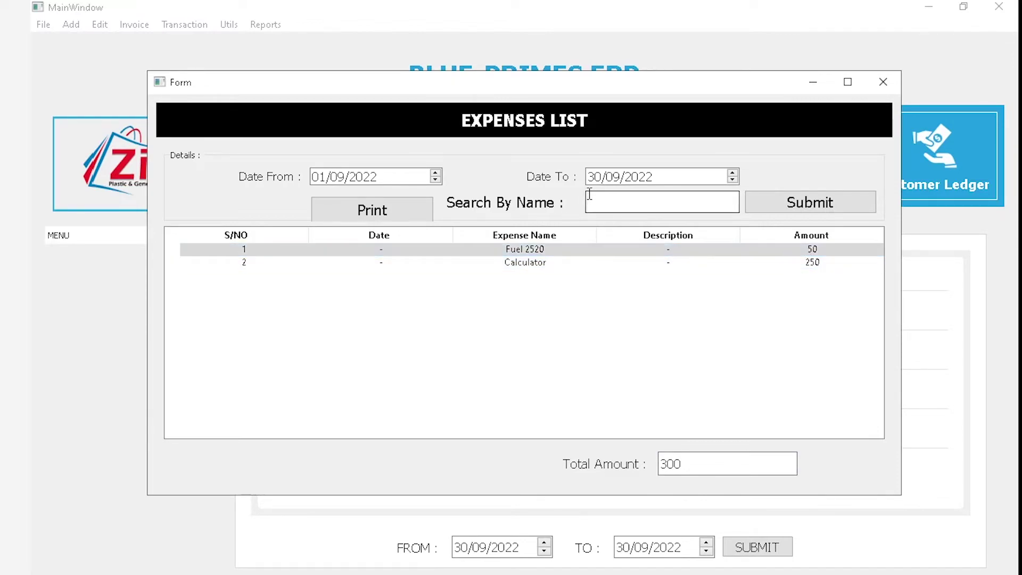
{"action": "type", "text": "fuel 2520"}
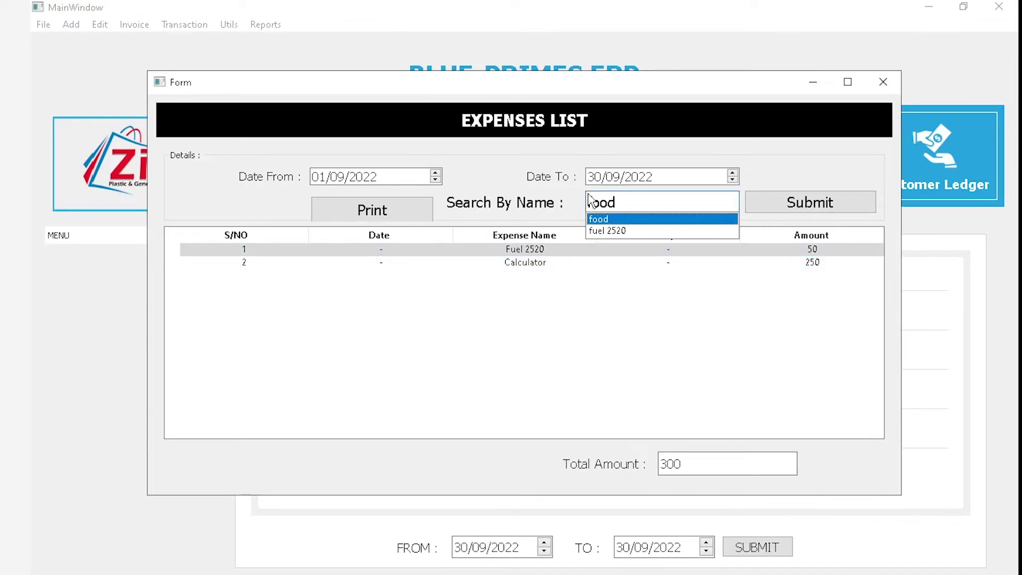
{"action": "left_click", "coordinate": [809, 203]}
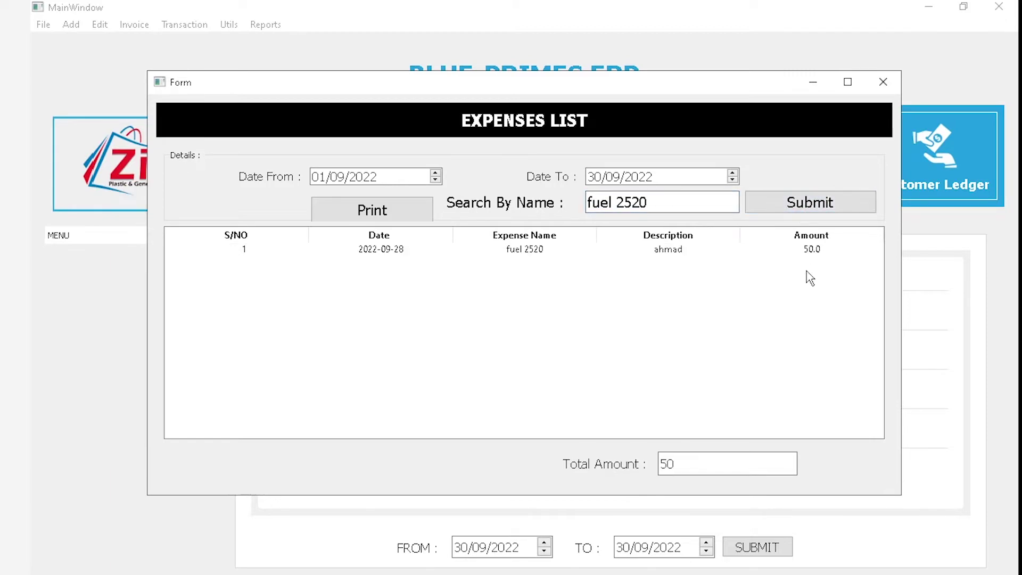
{"action": "left_click", "coordinate": [795, 252]}
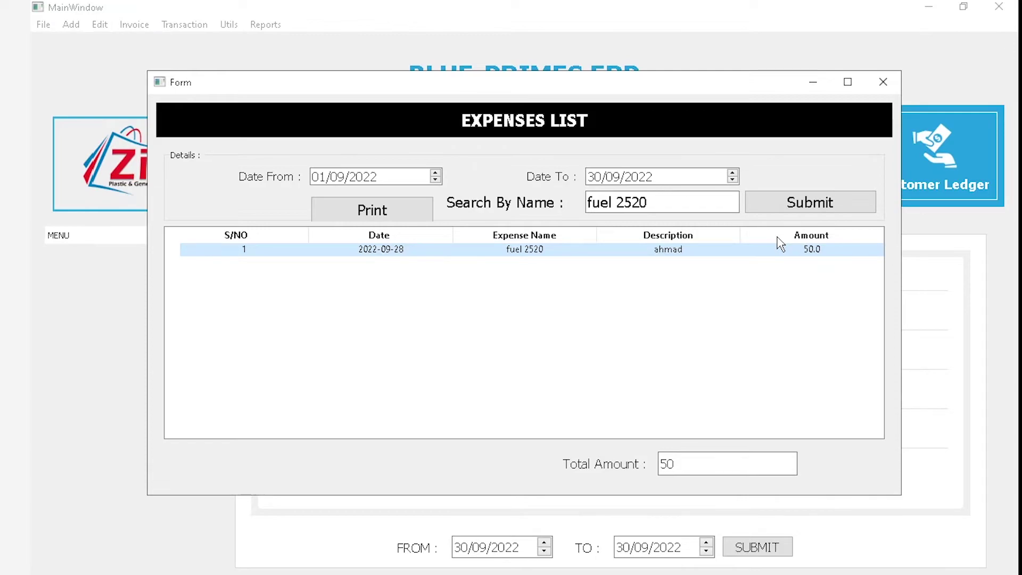
{"action": "left_click", "coordinate": [366, 213]}
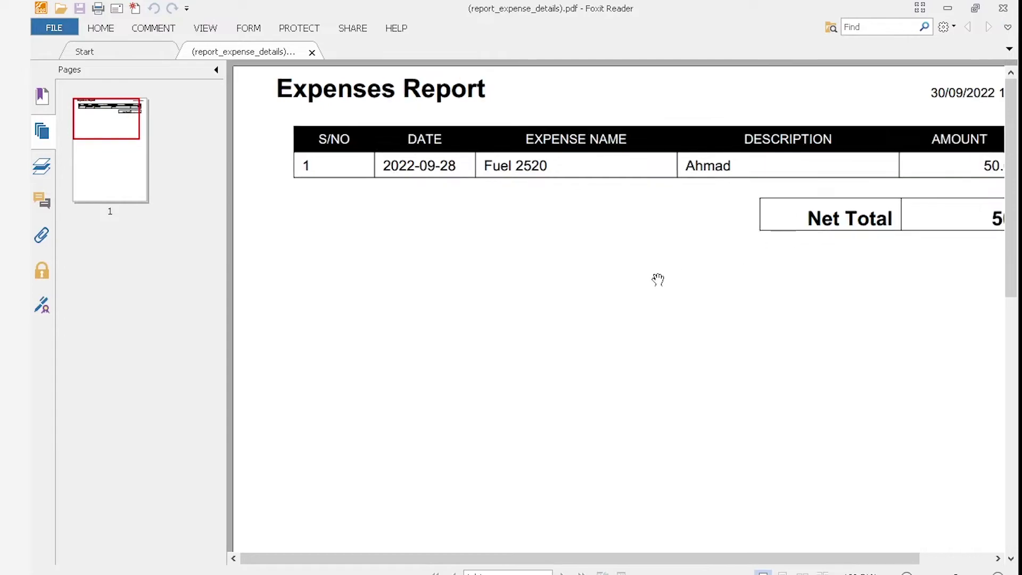
{"action": "left_click", "coordinate": [1003, 8]}
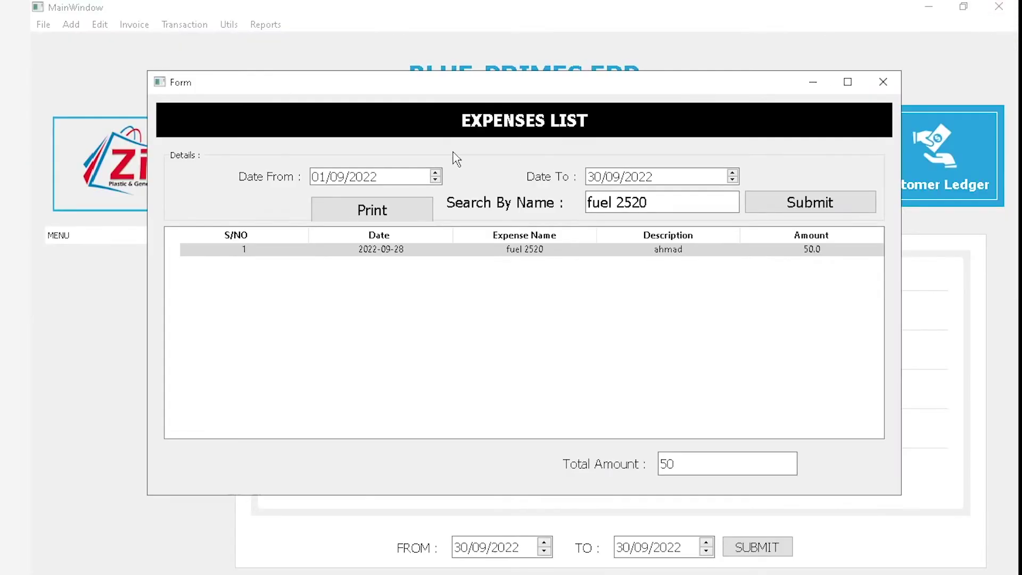
{"action": "left_click", "coordinate": [896, 87]}
Open the Payments Report and switch between customer name and vendor name filters
{"action": "left_click", "coordinate": [265, 25]}
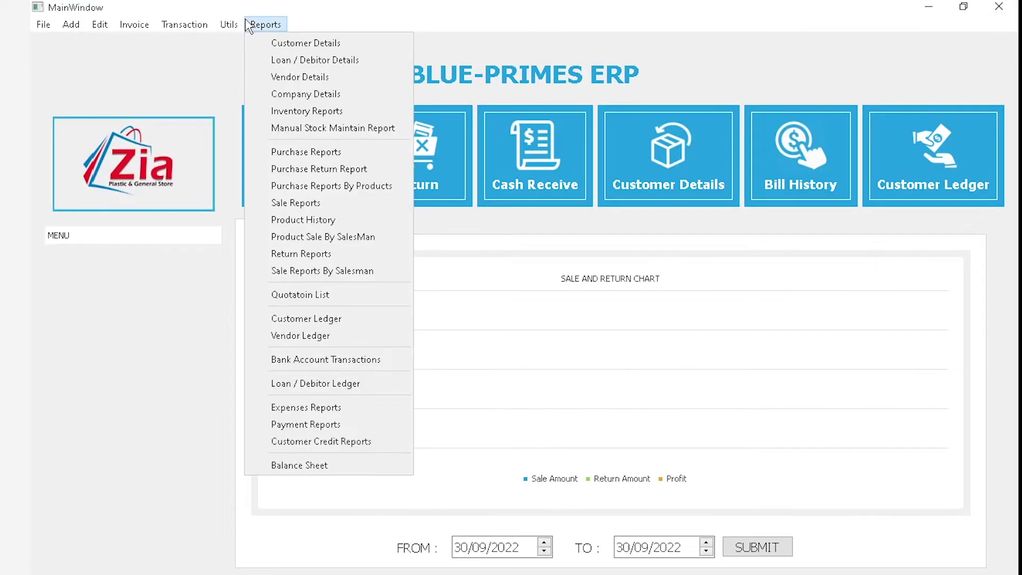
{"action": "left_click", "coordinate": [318, 426]}
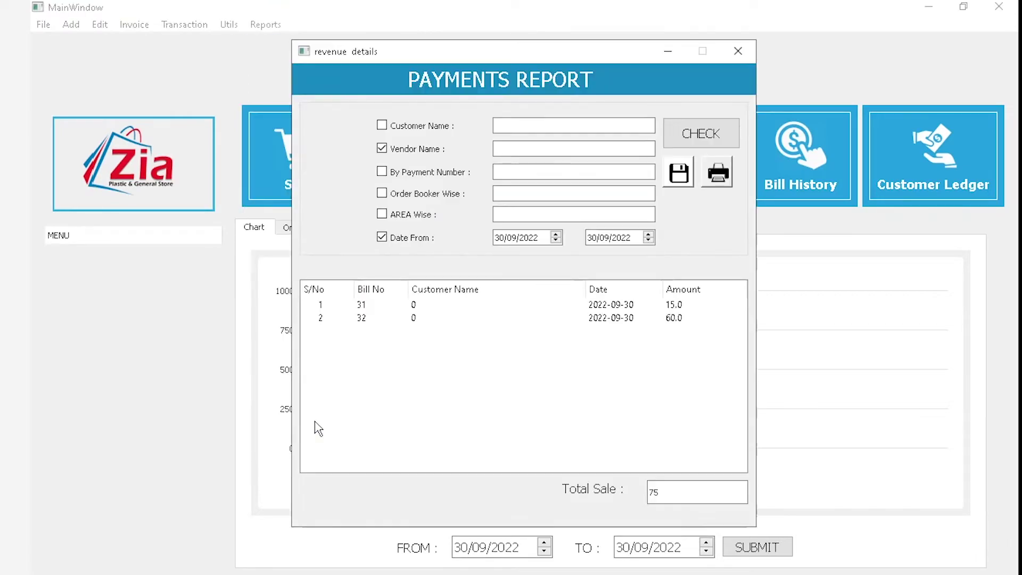
{"action": "left_click", "coordinate": [381, 127]}
{"action": "left_click", "coordinate": [381, 150]}
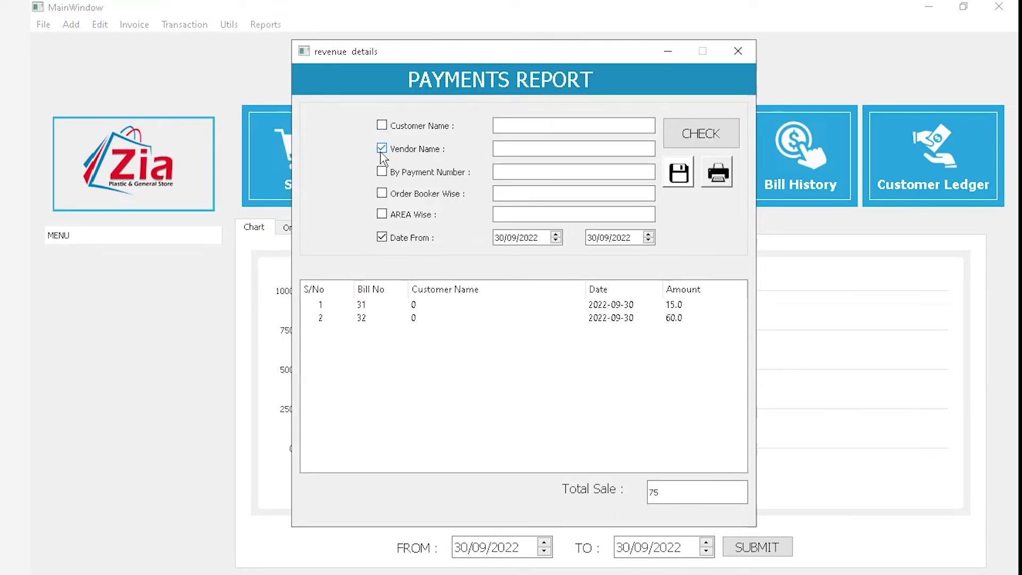
{"action": "left_click", "coordinate": [409, 132]}
{"action": "left_click", "coordinate": [531, 130]}
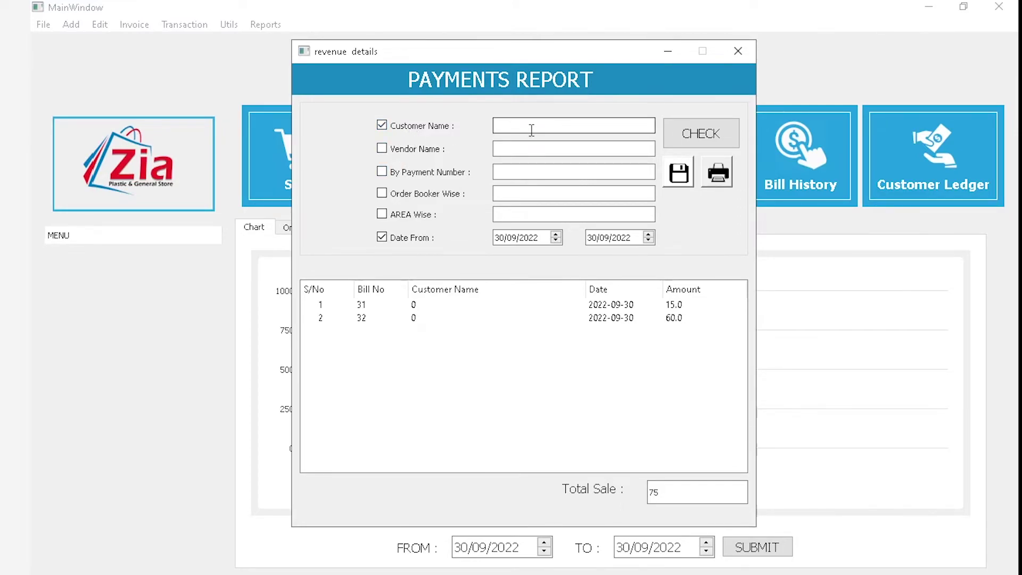
List payments from 01/09/2022 to 30/09/2022: seven payments totalling 2830
{"action": "left_click_drag", "start_coordinate": [502, 241], "coordinate": [483, 239]}
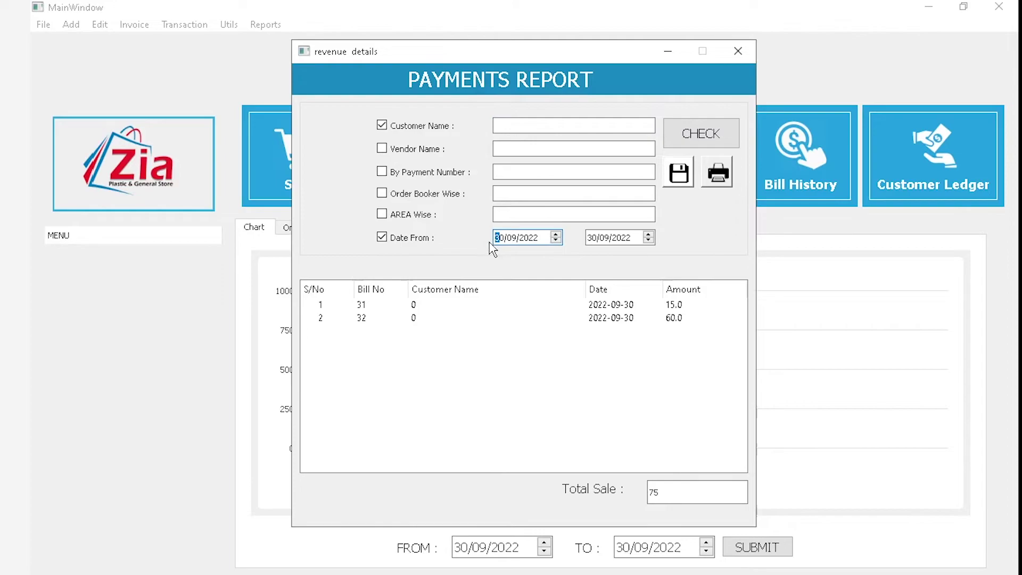
{"action": "key", "text": "BackSpace"}
{"action": "type", "text": "01"}
{"action": "left_click", "coordinate": [692, 137]}
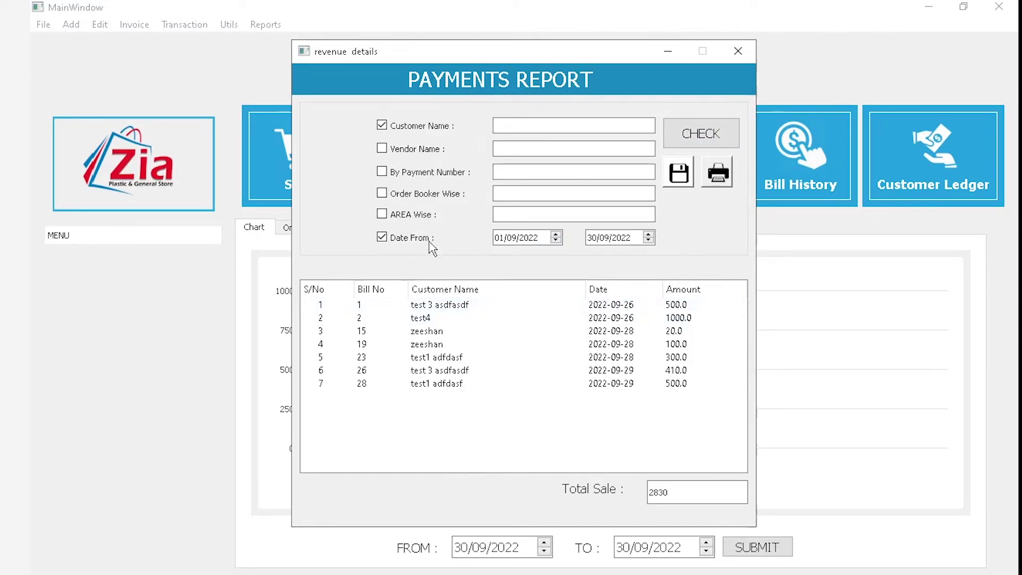
{"action": "left_click", "coordinate": [541, 127]}
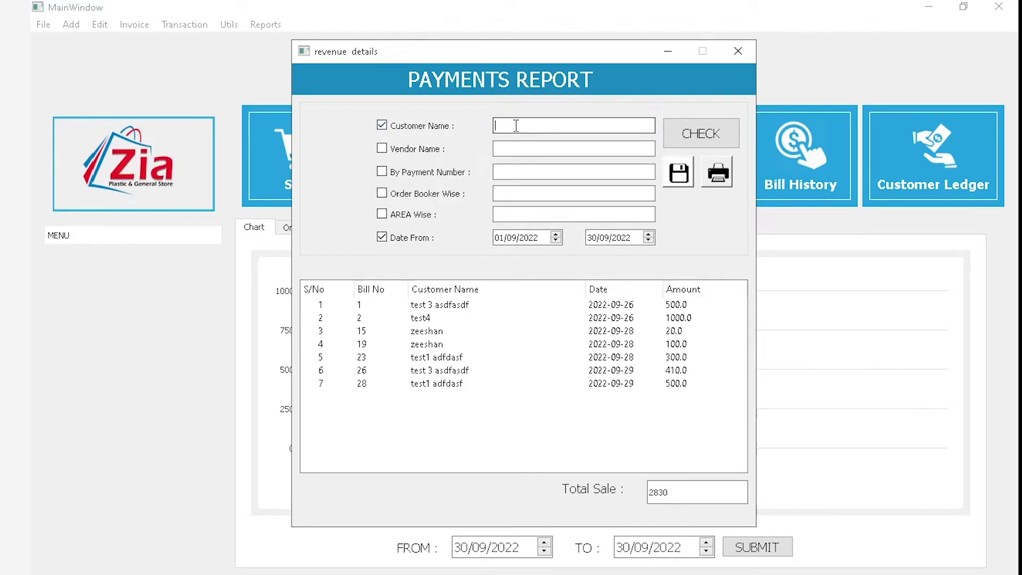
{"action": "left_click", "coordinate": [516, 125]}
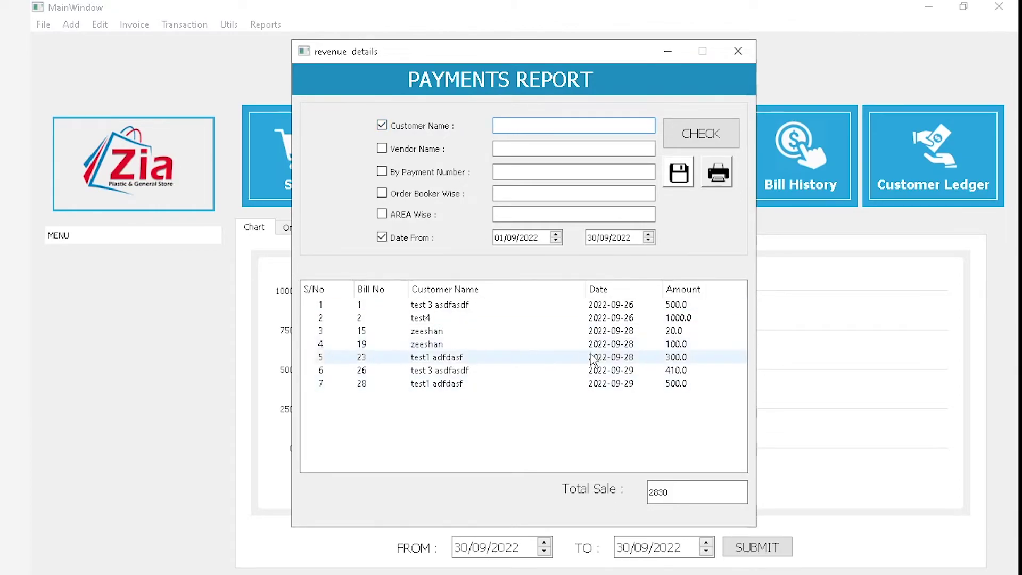
{"action": "double_click", "coordinate": [686, 488]}
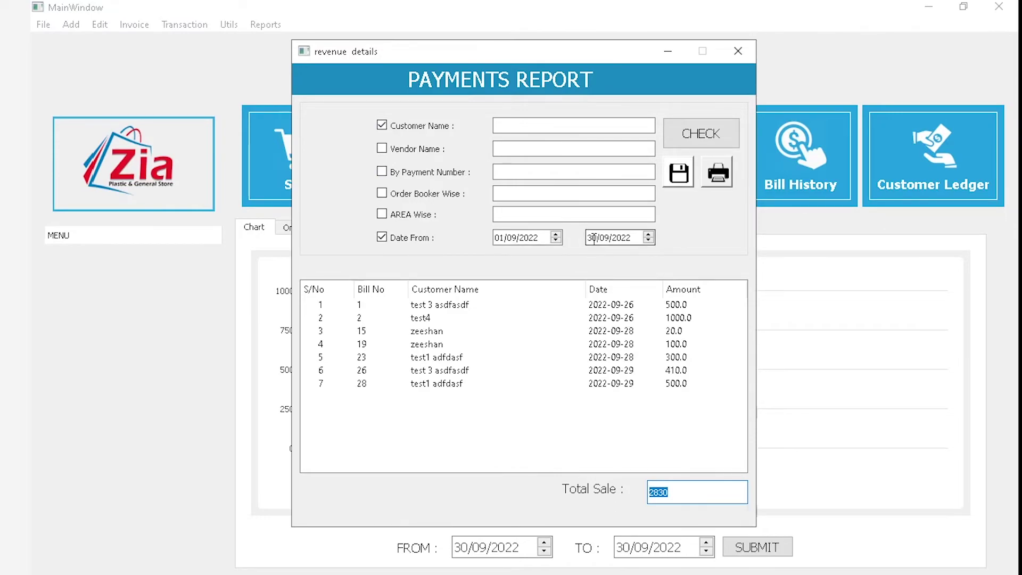
Filter by vendor name and run the check, which crashes the program
{"action": "left_click", "coordinate": [420, 150]}
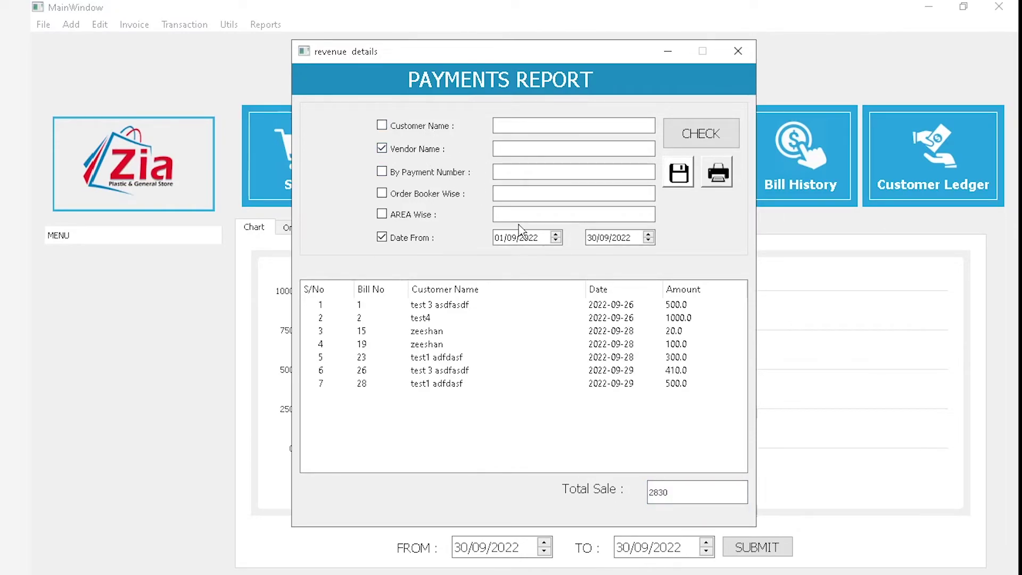
{"action": "left_click", "coordinate": [502, 148]}
{"action": "left_click", "coordinate": [691, 133]}
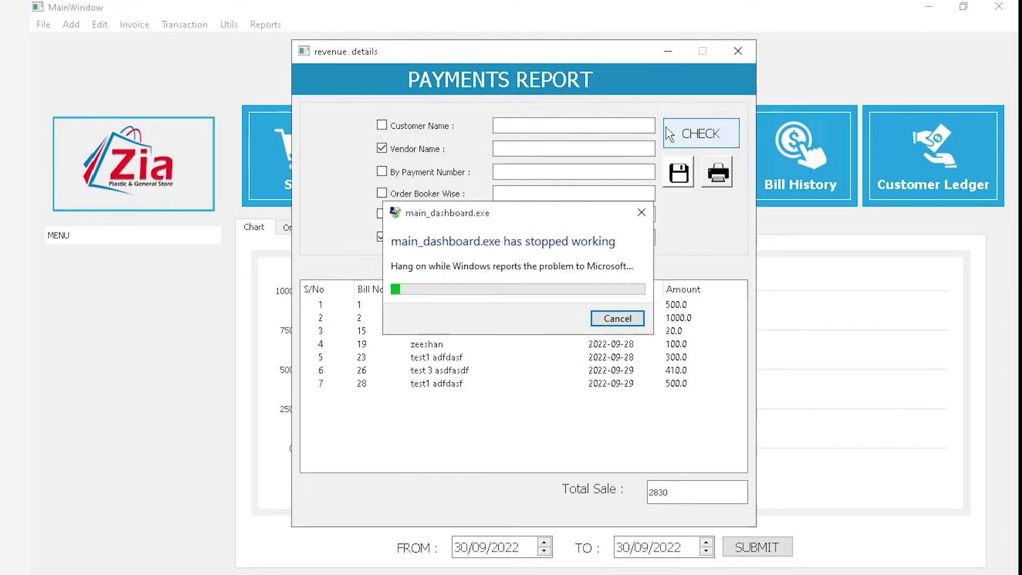
Relaunch the POS application and log in with the admin username and password
{"action": "left_click", "coordinate": [617, 320]}
{"action": "double_click", "coordinate": [100, 34]}
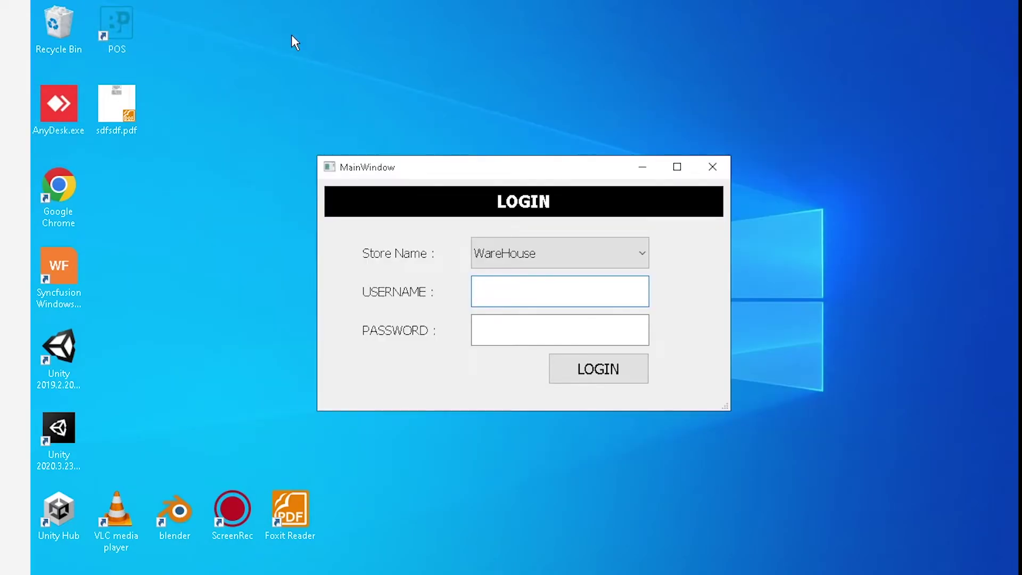
{"action": "type", "text": "admin"}
{"action": "key", "text": "Tab"}
{"action": "type", "text": "123"}
{"action": "key", "text": "Return"}
Open the 30/09/2022 Payments Report filtered by payment number, showing bills 31 and 32 totalling 75
{"action": "left_click", "coordinate": [269, 24]}
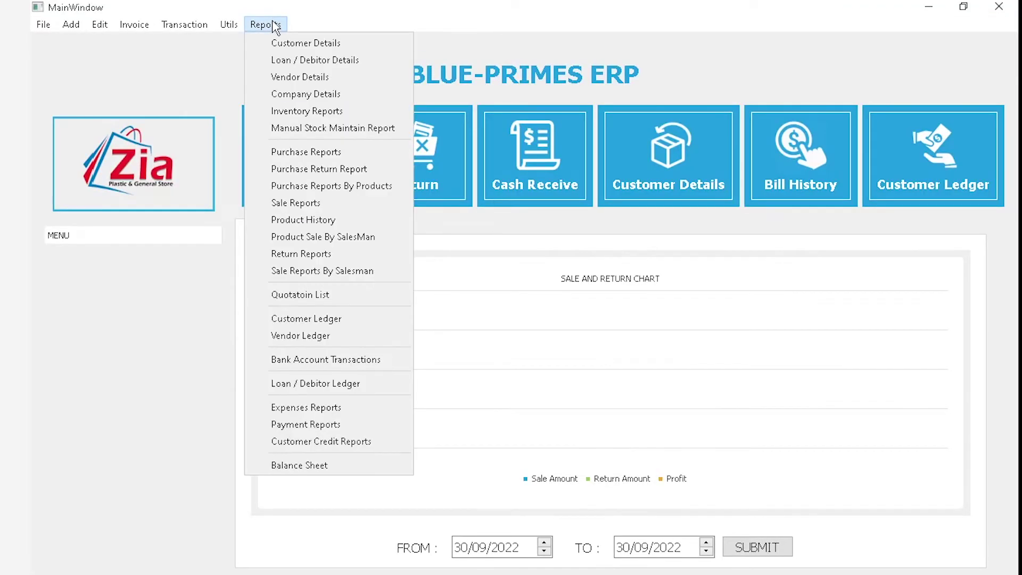
{"action": "left_click", "coordinate": [322, 429]}
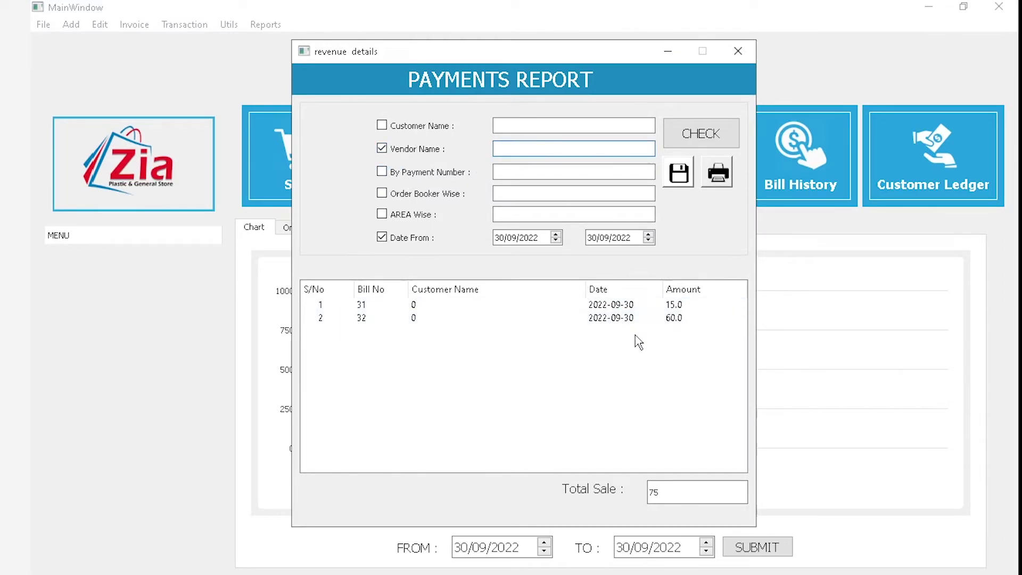
{"action": "left_click", "coordinate": [419, 176]}
{"action": "left_click", "coordinate": [532, 177]}
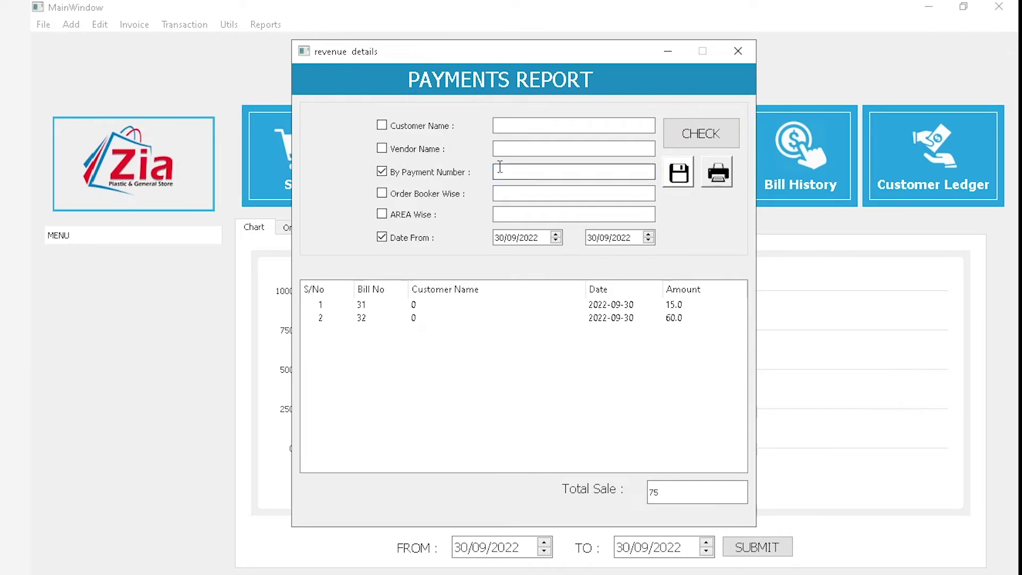
Open the Customer Credit Received form dated 30/09/2022 and close it without saving
{"action": "left_click", "coordinate": [200, 24]}
{"action": "mouse_move", "coordinate": [232, 63]}
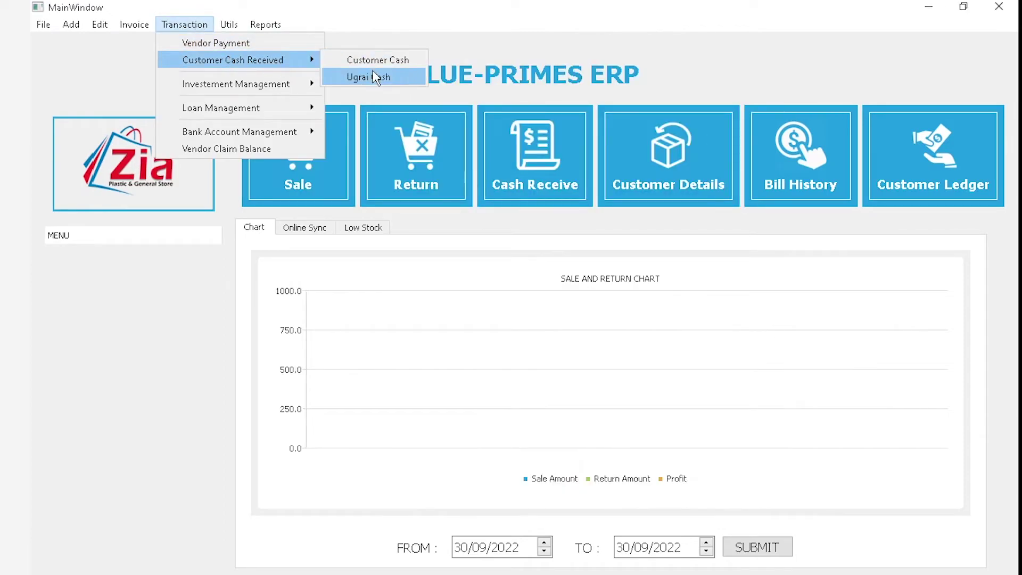
{"action": "left_click", "coordinate": [373, 77]}
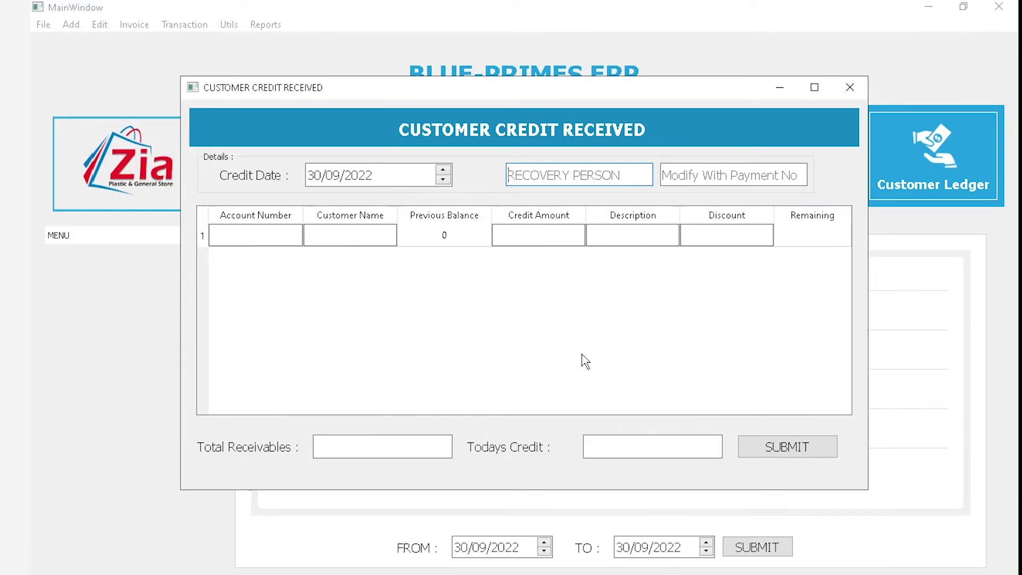
{"action": "left_click", "coordinate": [722, 176]}
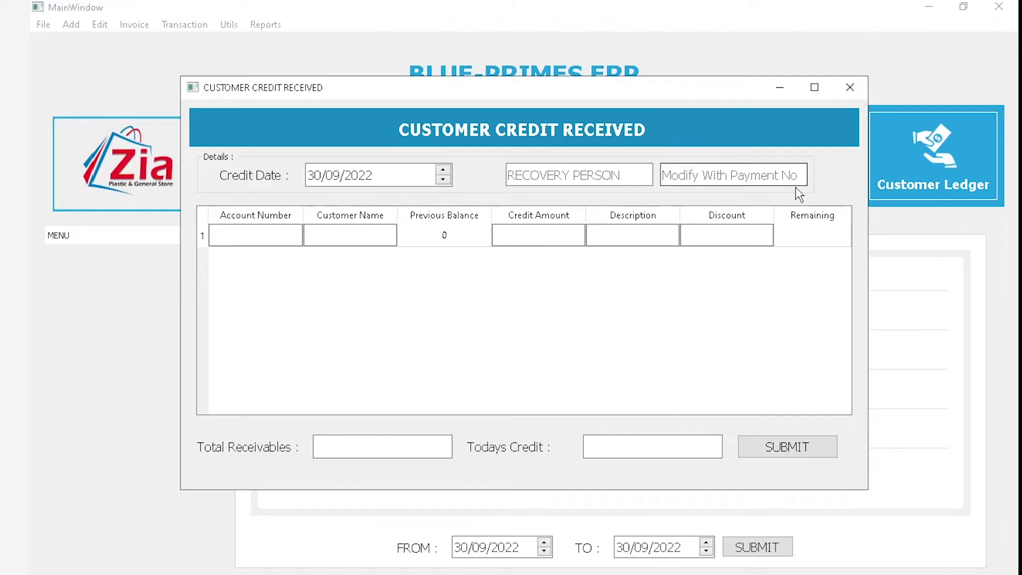
{"action": "left_click", "coordinate": [852, 86]}
{"action": "left_click", "coordinate": [263, 27]}
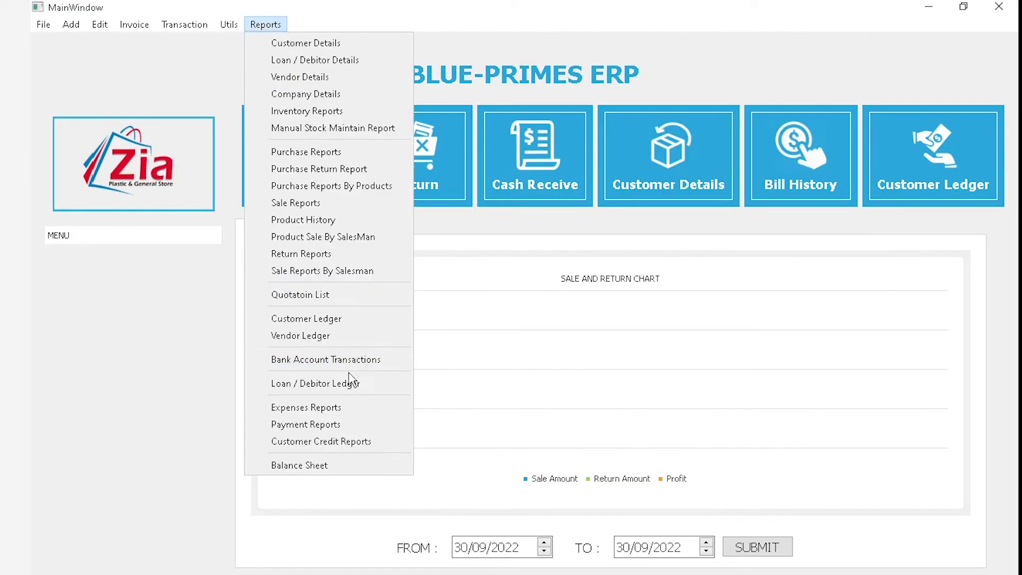
Reopen the Payments Report, toggle its payment number, order booker and area filters, then close it
{"action": "left_click", "coordinate": [362, 424]}
{"action": "left_click", "coordinate": [402, 175]}
{"action": "left_click", "coordinate": [591, 168]}
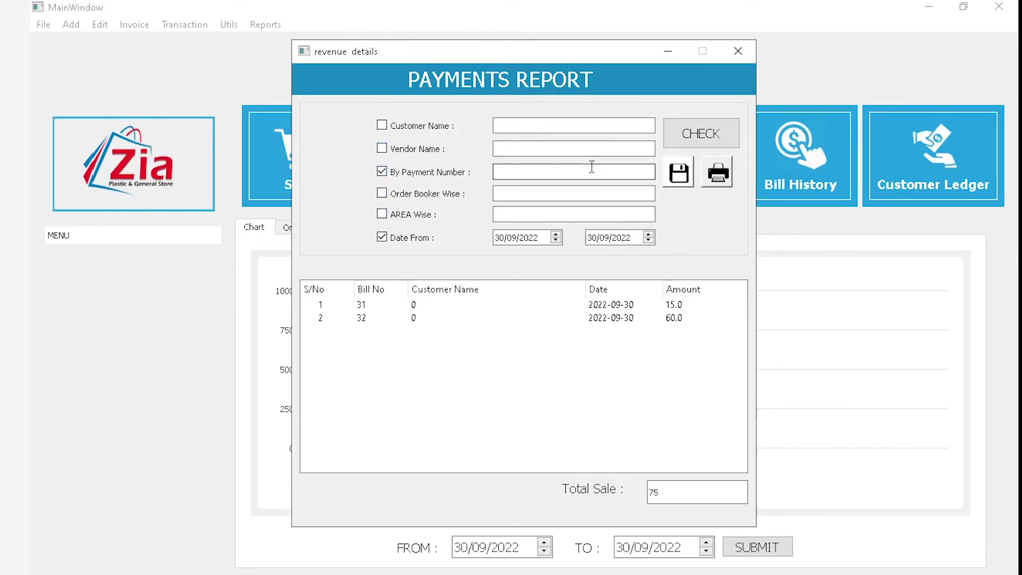
{"action": "right_click", "coordinate": [607, 212]}
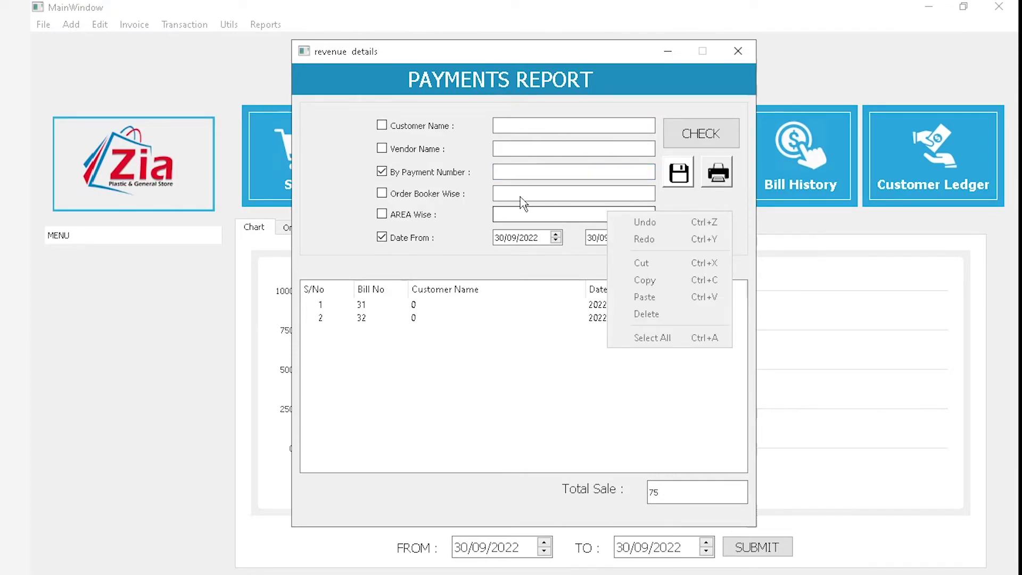
{"action": "left_click", "coordinate": [433, 194]}
{"action": "left_click", "coordinate": [437, 173]}
{"action": "left_click", "coordinate": [443, 192]}
{"action": "left_click", "coordinate": [422, 219]}
{"action": "left_click", "coordinate": [422, 218]}
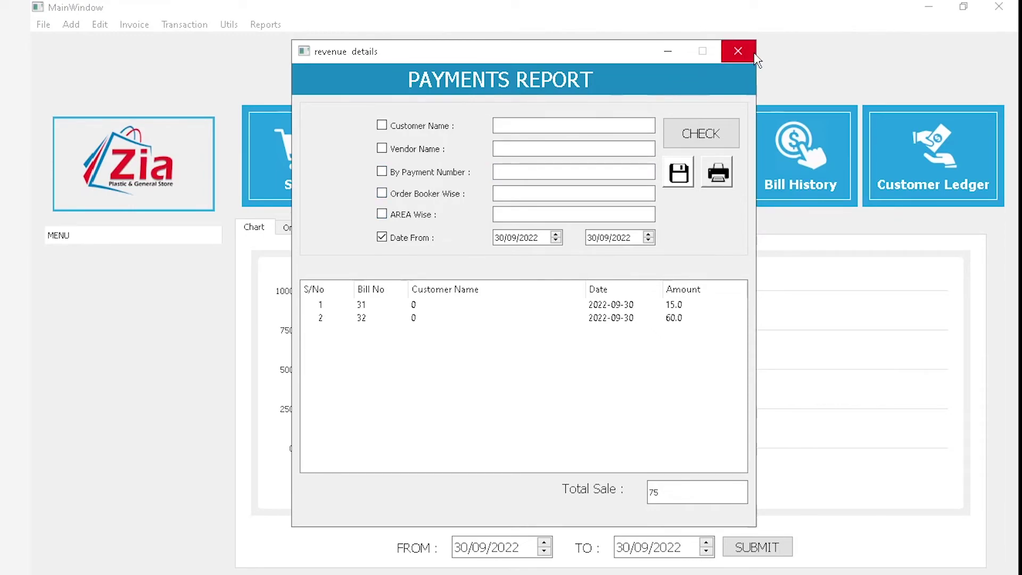
{"action": "left_click", "coordinate": [737, 52]}
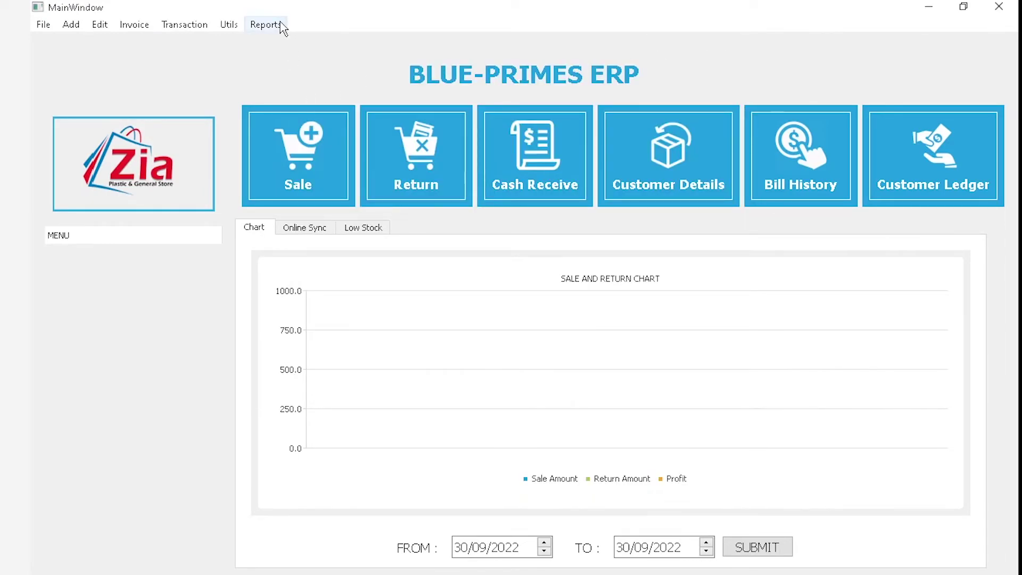
{"action": "left_click", "coordinate": [280, 25]}
Run the Credit Report by customer name from day 01, which crashes the program
{"action": "left_click", "coordinate": [341, 451]}
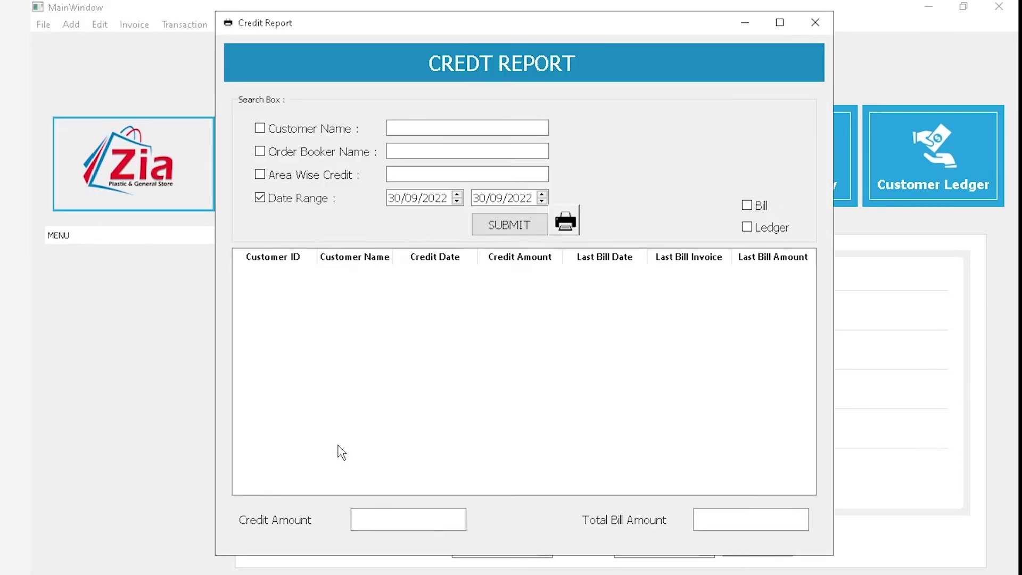
{"action": "left_click", "coordinate": [814, 20]}
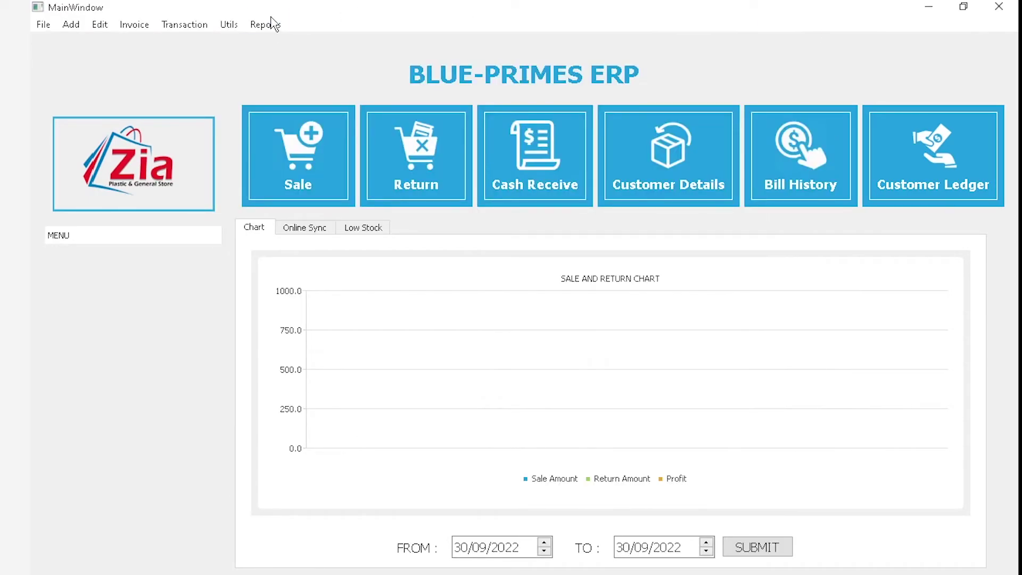
{"action": "left_click", "coordinate": [271, 24]}
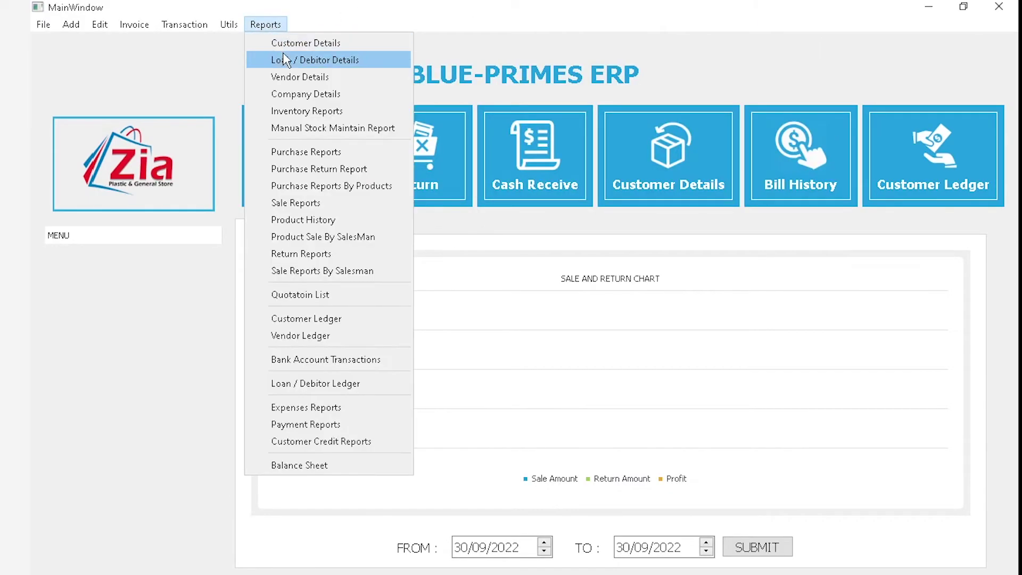
{"action": "left_click", "coordinate": [326, 442]}
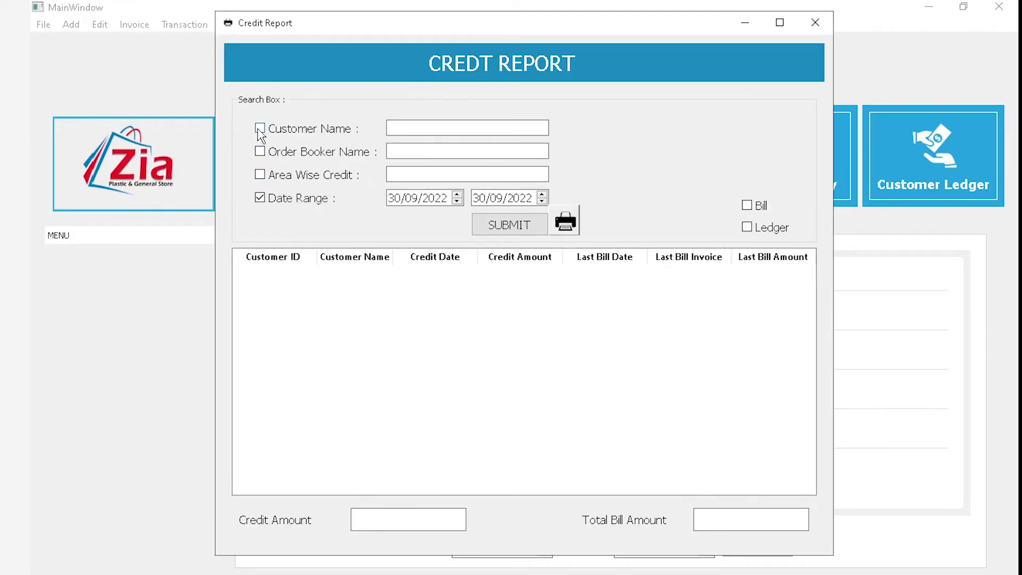
{"action": "left_click", "coordinate": [421, 132]}
{"action": "left_click", "coordinate": [390, 198]}
{"action": "type", "text": "01"}
{"action": "left_click", "coordinate": [507, 228]}
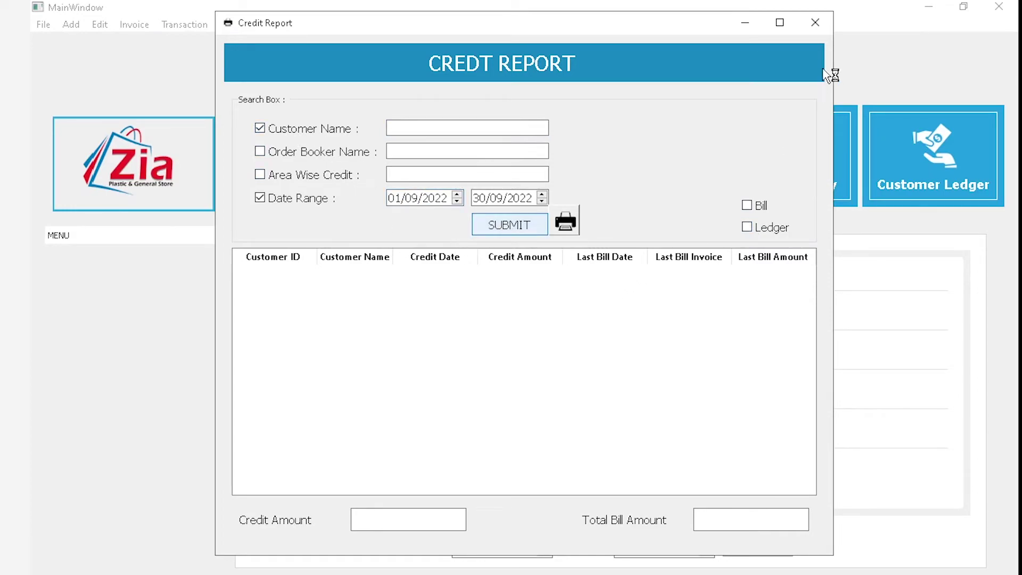
Dismiss the crash message, relaunch POS, and log in with the admin credentials
{"action": "left_click", "coordinate": [623, 319]}
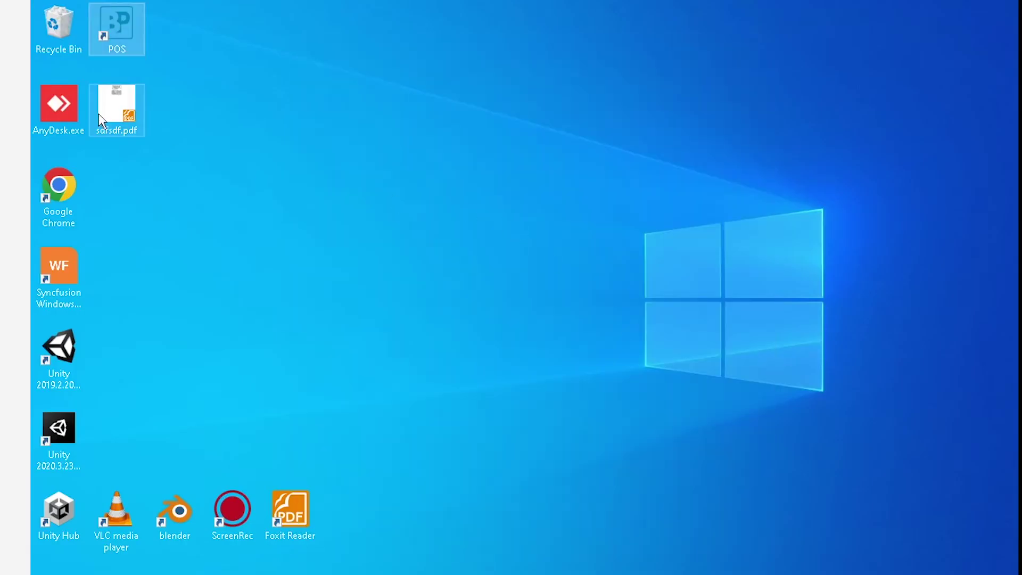
{"action": "double_click", "coordinate": [109, 40]}
{"action": "type", "text": "admin"}
{"action": "key", "text": "Tab"}
{"action": "type", "text": "123"}
{"action": "key", "text": "Return"}
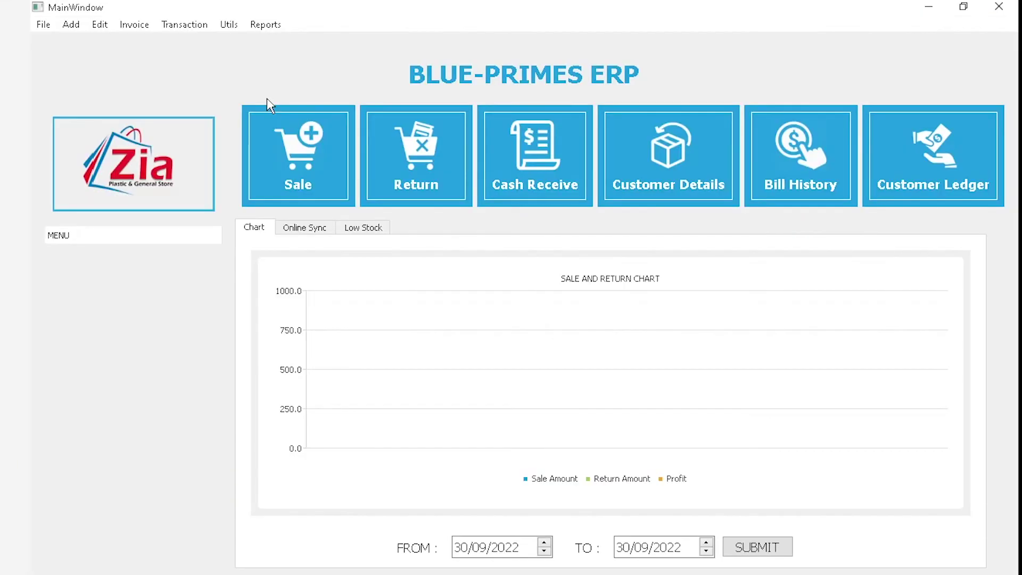
Open and close the Credit Report, then open the empty 30/09/2022 Expenses List
{"action": "left_click", "coordinate": [264, 25]}
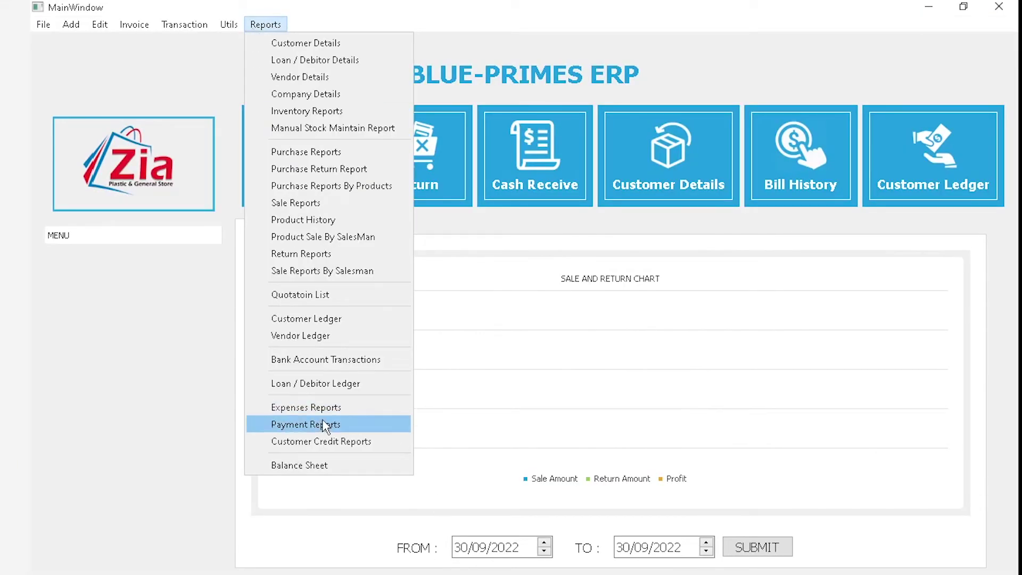
{"action": "left_click", "coordinate": [347, 440]}
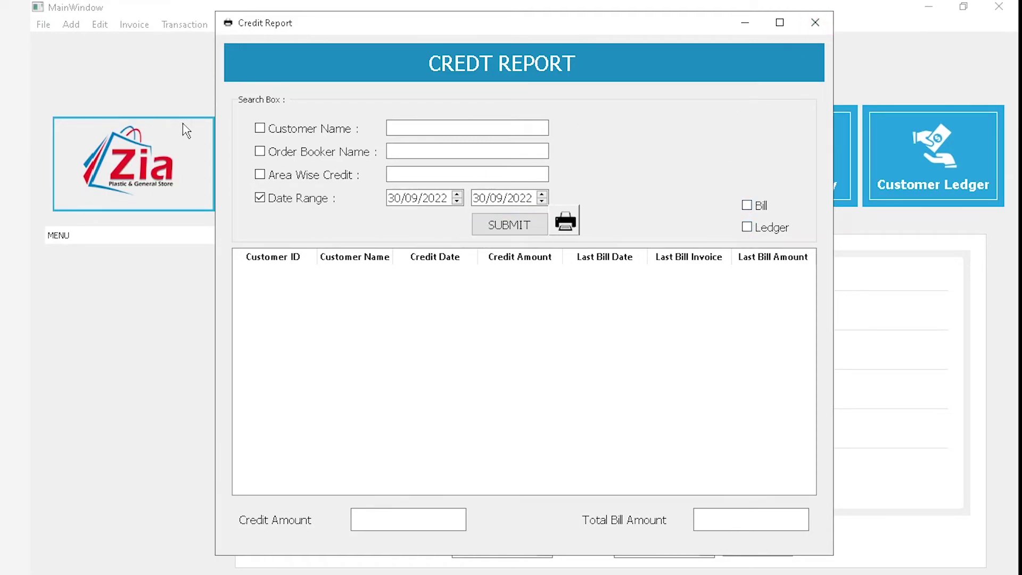
{"action": "left_click", "coordinate": [813, 22]}
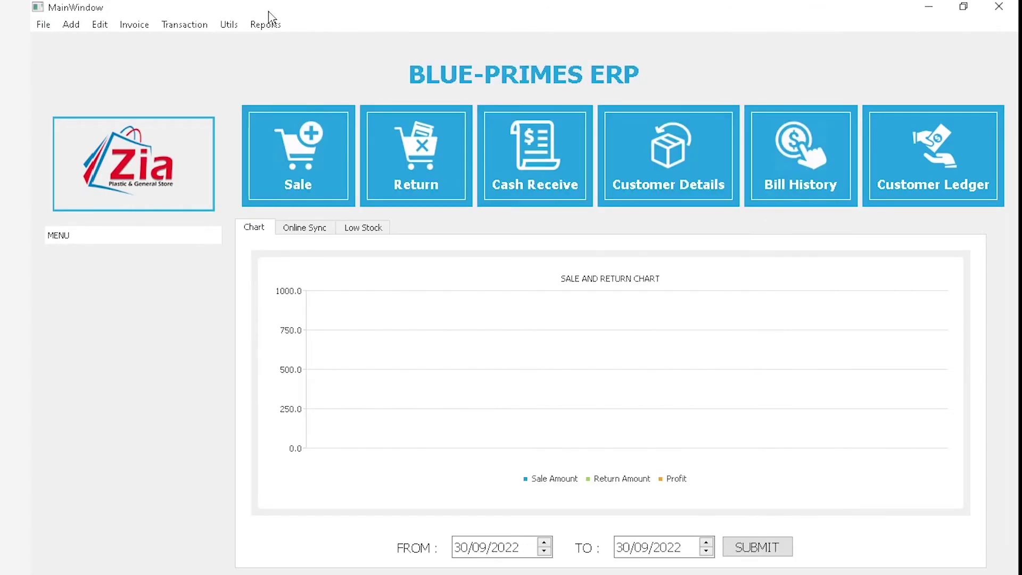
{"action": "left_click", "coordinate": [264, 28]}
{"action": "left_click", "coordinate": [294, 405]}
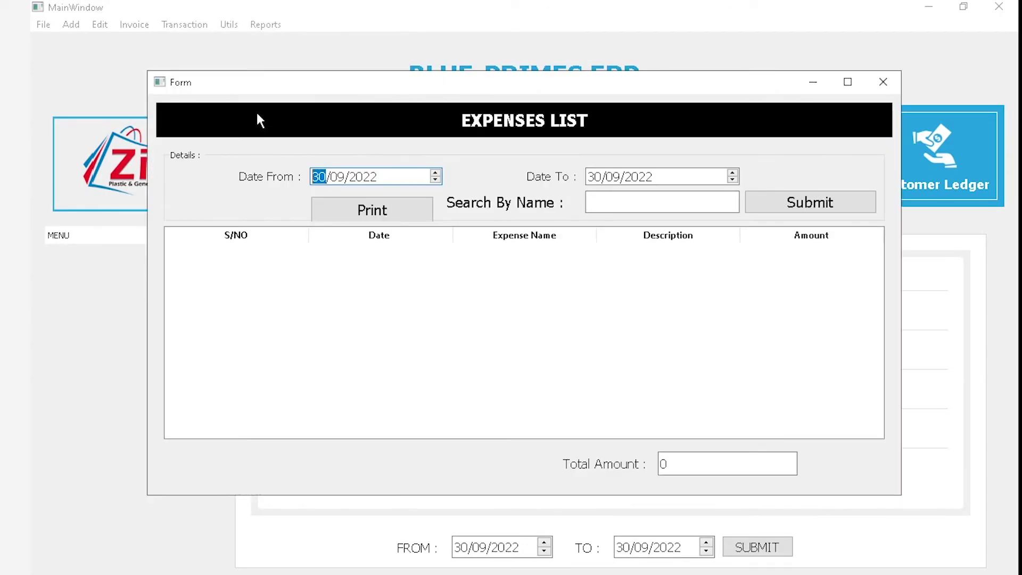
Return to the dashboard, pause the screen recording in OBS, and reopen the reports list
{"action": "left_click", "coordinate": [272, 17]}
{"action": "left_click", "coordinate": [266, 24]}
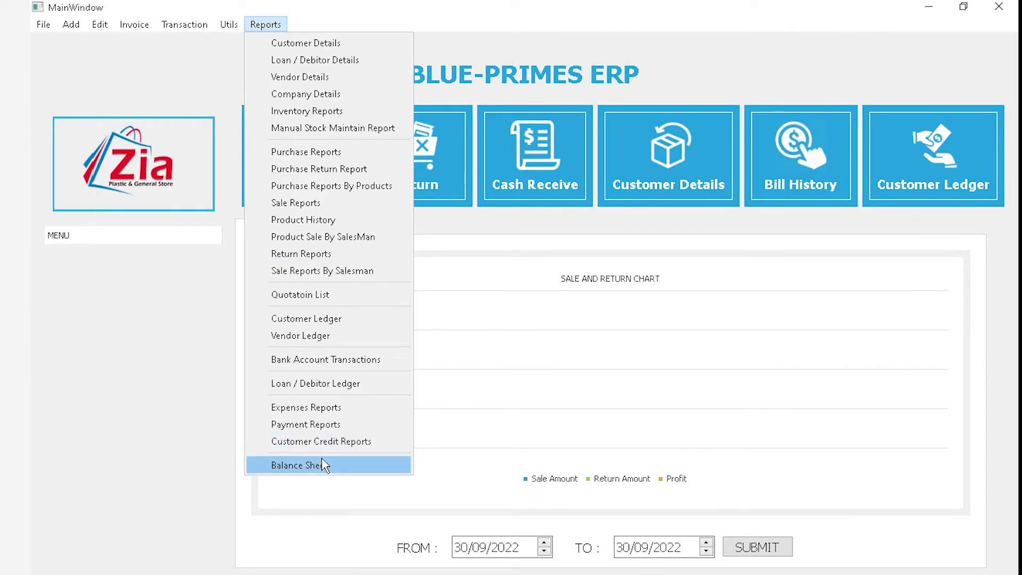
{"action": "left_click", "coordinate": [325, 465]}
{"action": "key", "text": "alt+Tab"}
{"action": "left_click", "coordinate": [729, 261]}
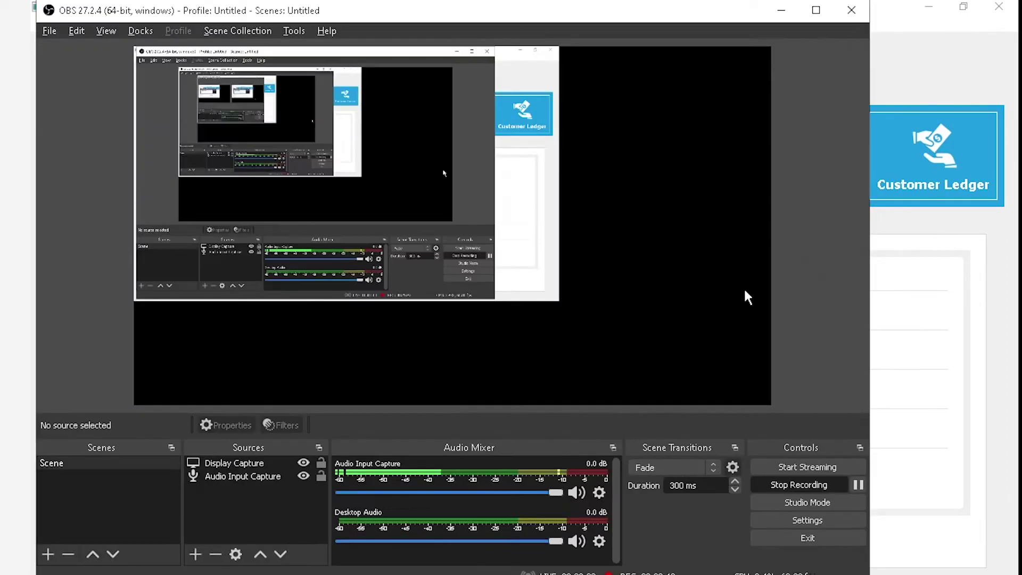
{"action": "left_click", "coordinate": [858, 485]}
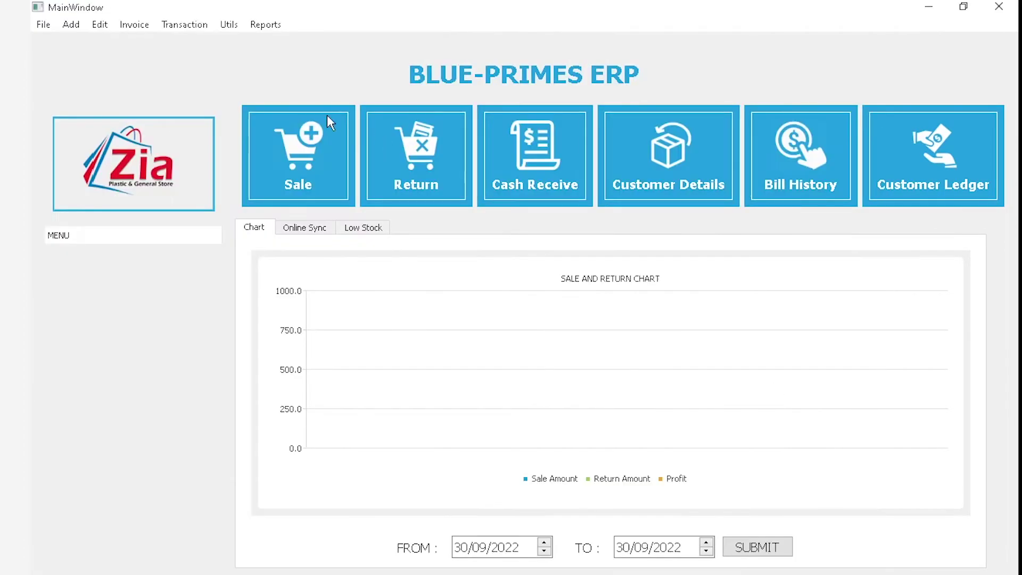
{"action": "left_click", "coordinate": [266, 28]}
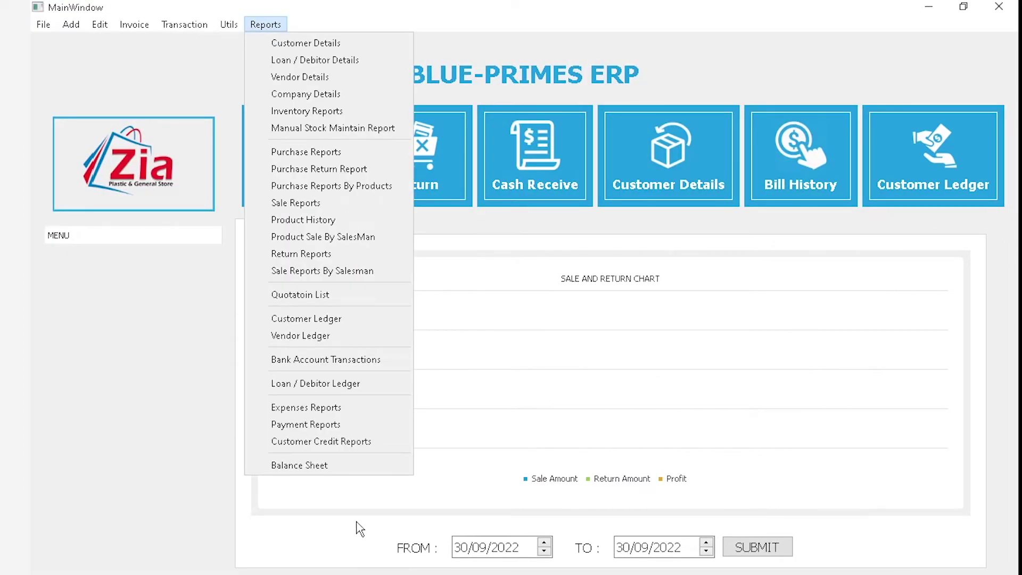
Open the Balance Sheet dated 30/09/2022 and maximize its window
{"action": "left_click", "coordinate": [336, 466]}
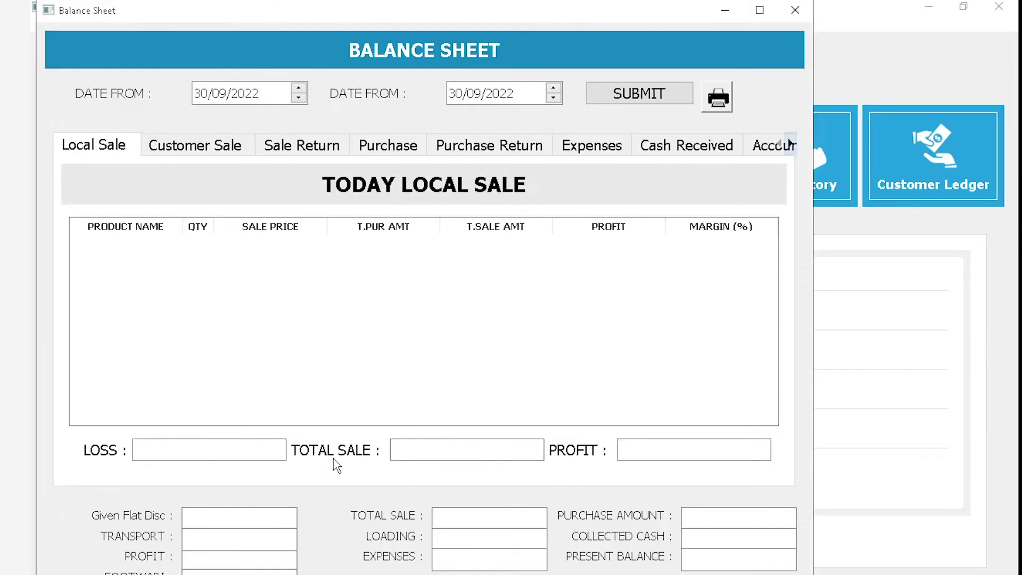
{"action": "left_click", "coordinate": [759, 10]}
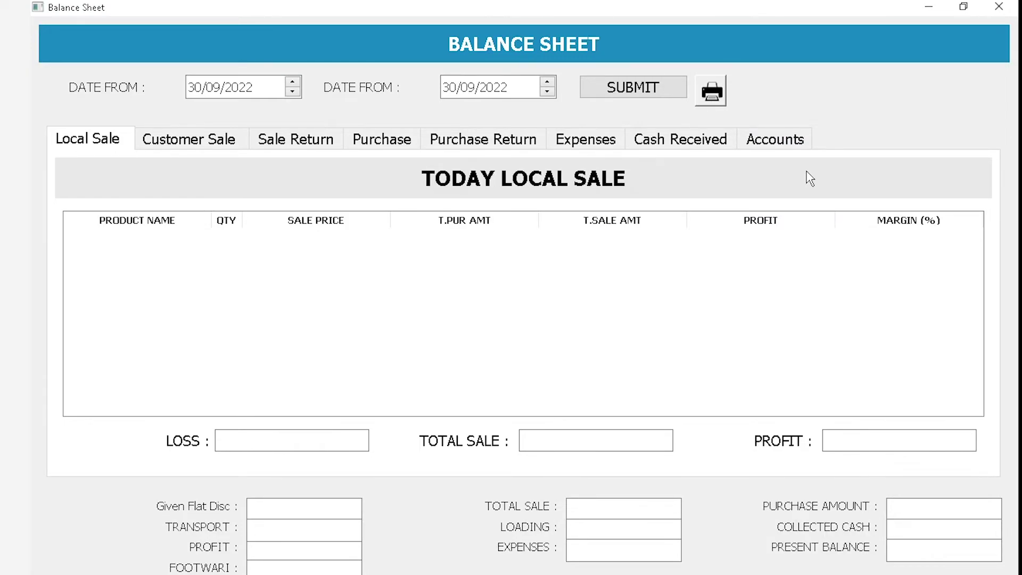
{"action": "key", "text": "alt+Tab"}
{"action": "key", "text": "alt+Tab"}
{"action": "key", "text": "alt+Tab"}
Generate the balance sheet for 01/09/2022 to 30/09/2022 and confirm the calculation
{"action": "left_click", "coordinate": [191, 87]}
{"action": "left_click", "coordinate": [454, 87]}
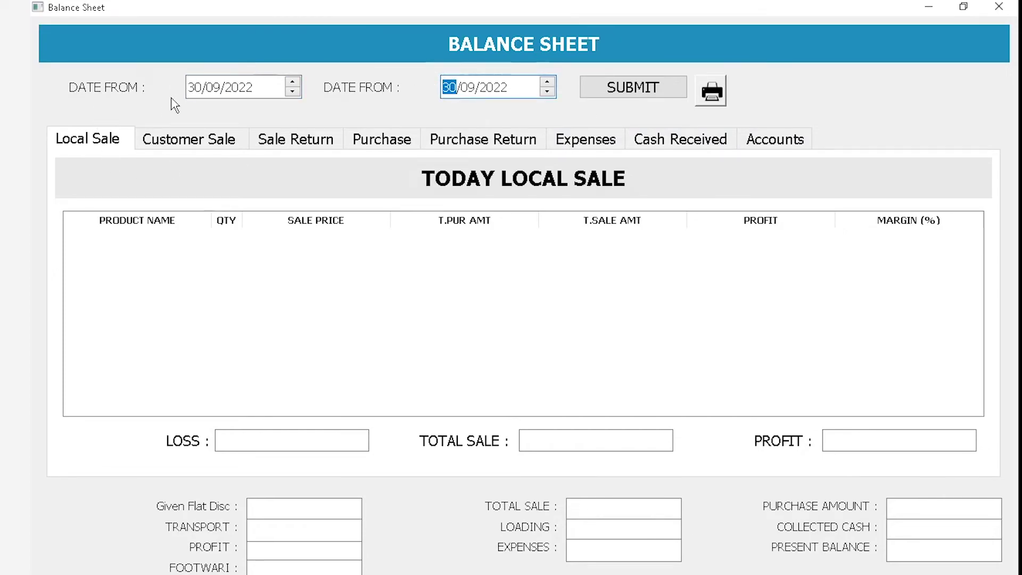
{"action": "left_click", "coordinate": [196, 87]}
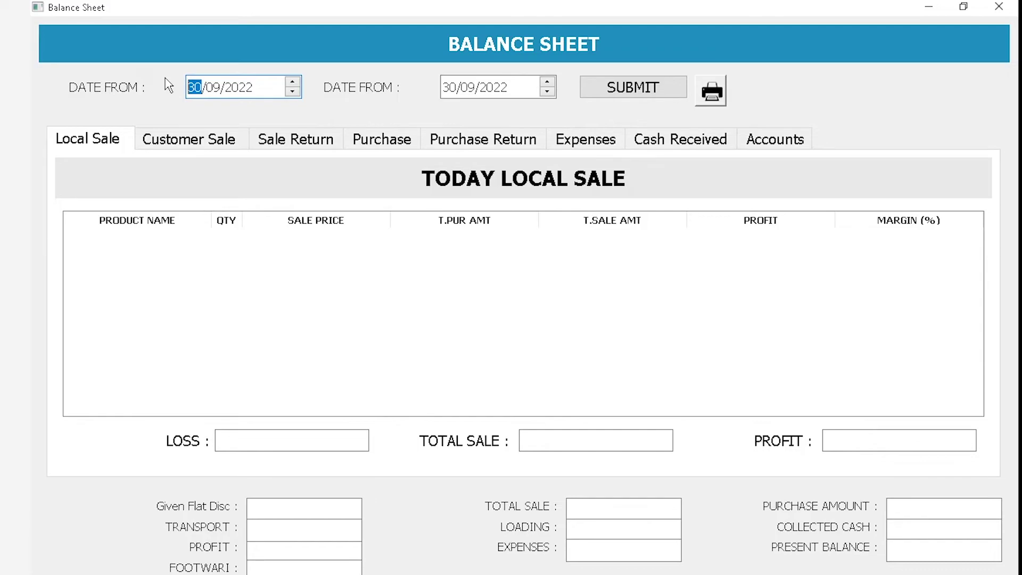
{"action": "type", "text": "01"}
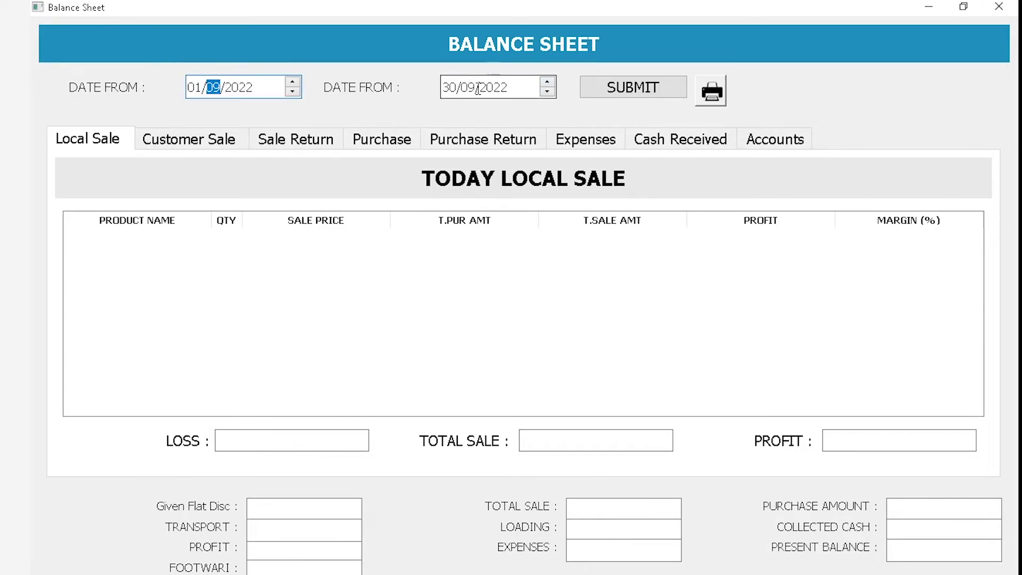
{"action": "left_click", "coordinate": [641, 95]}
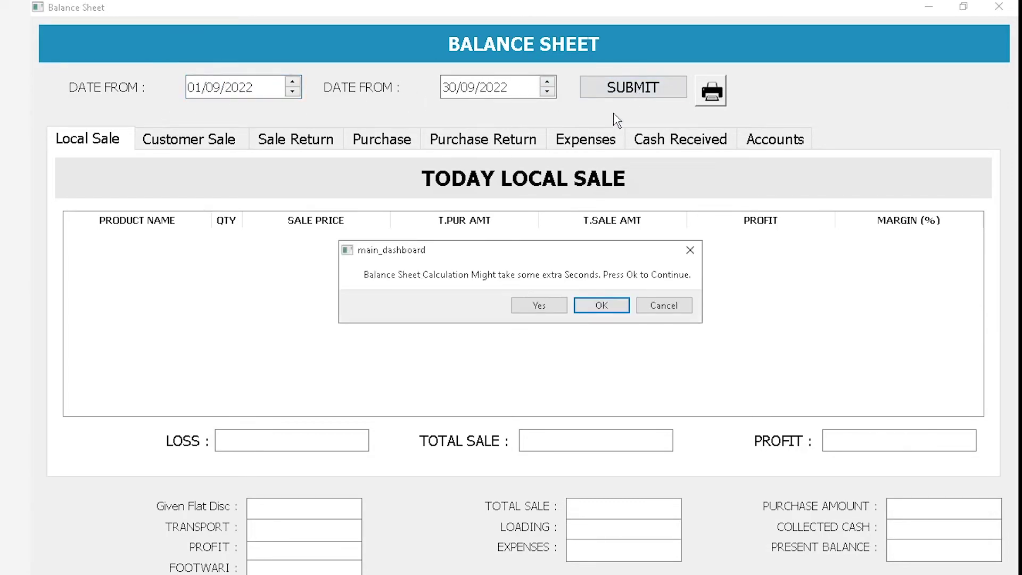
{"action": "left_click", "coordinate": [552, 305]}
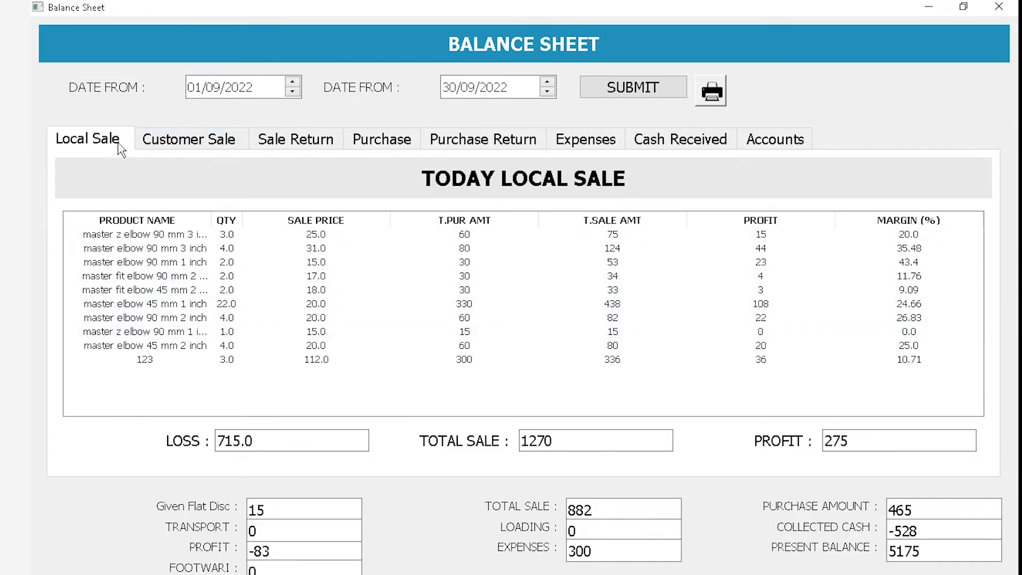
{"action": "left_click", "coordinate": [161, 140]}
{"action": "left_click", "coordinate": [93, 140]}
{"action": "left_click", "coordinate": [198, 238]}
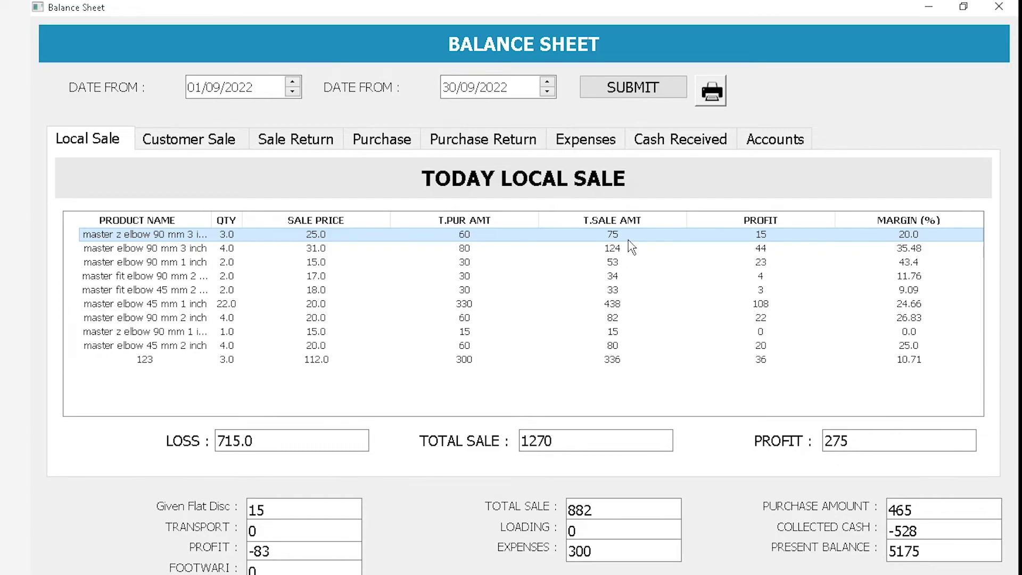
{"action": "key", "text": "alt+Tab"}
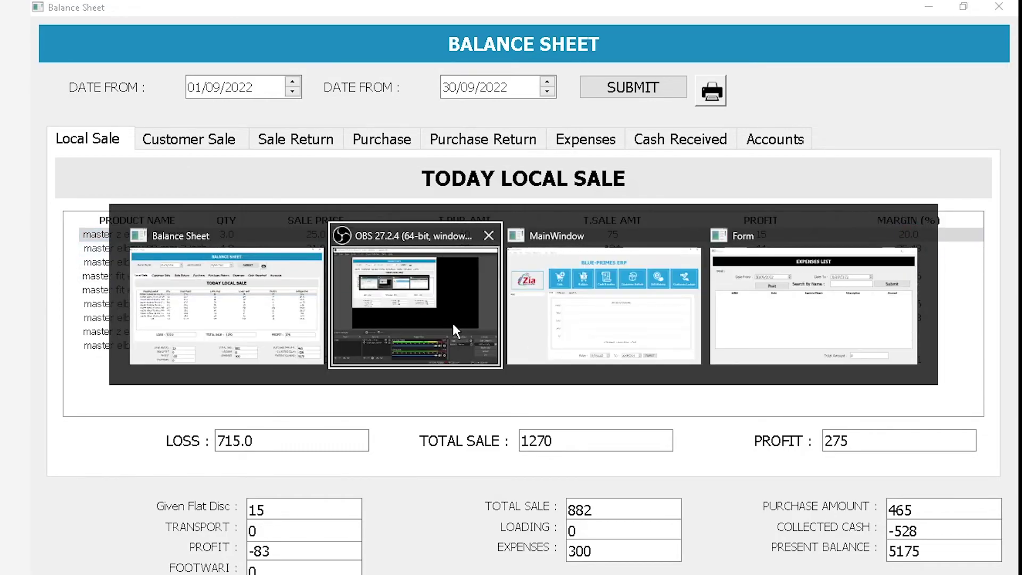
Pause the recording and review TOTAL SALE 1270, PROFIT 275 and LOSS 715.0
{"action": "left_click", "coordinate": [453, 324]}
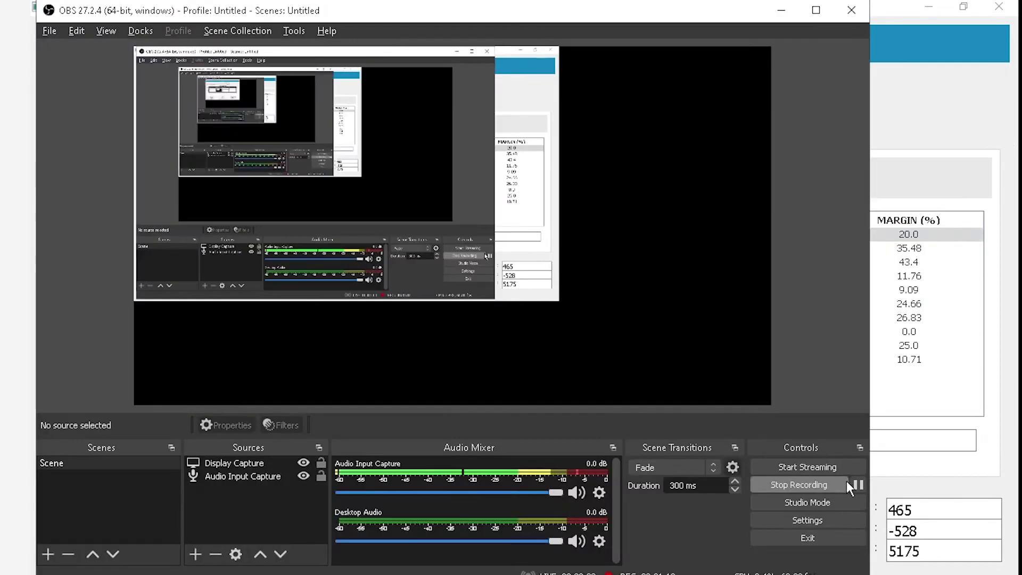
{"action": "left_click", "coordinate": [858, 484]}
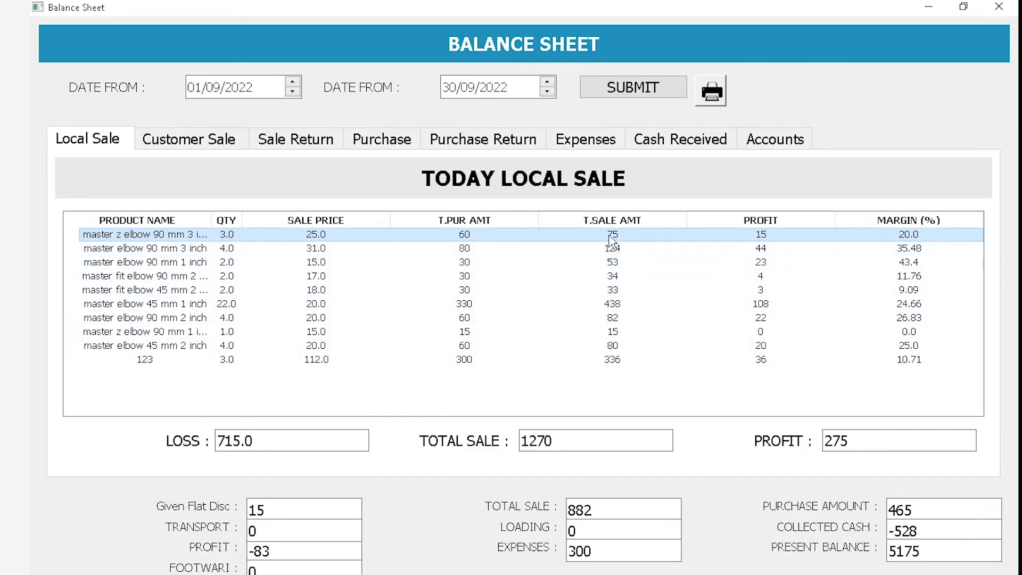
{"action": "left_click", "coordinate": [624, 360]}
{"action": "double_click", "coordinate": [589, 432]}
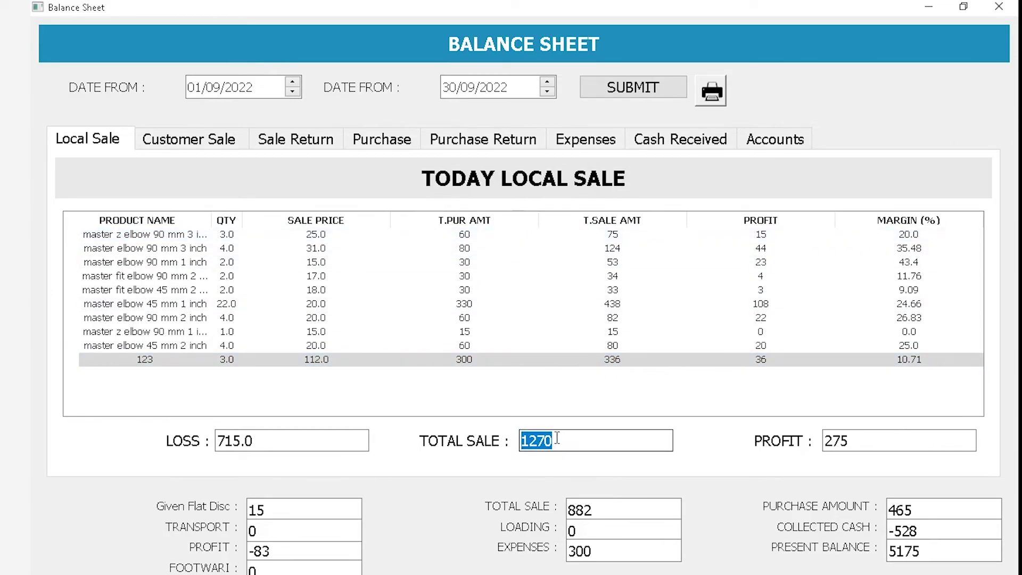
{"action": "left_click_drag", "start_coordinate": [900, 439], "coordinate": [807, 444]}
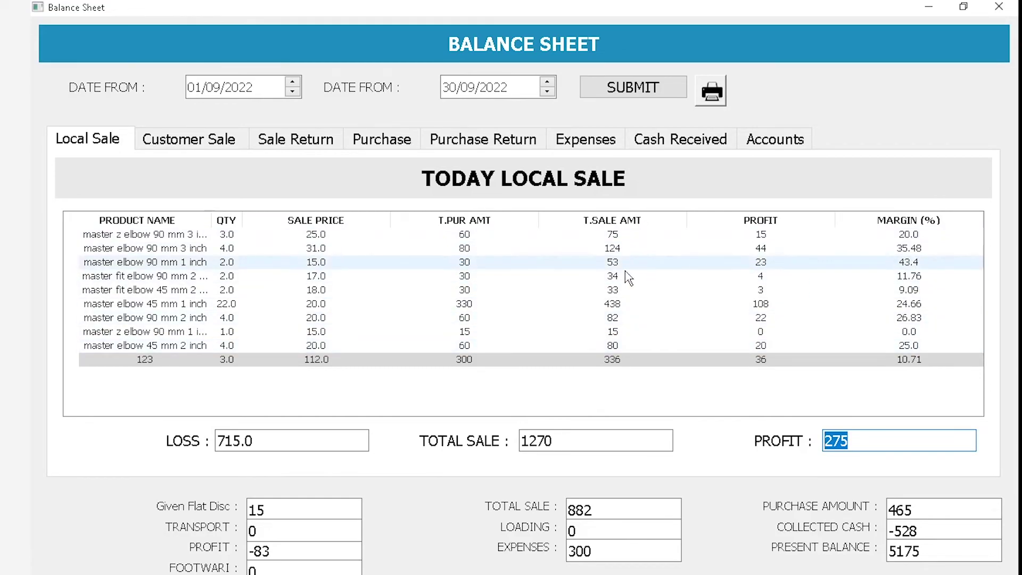
{"action": "left_click", "coordinate": [266, 441]}
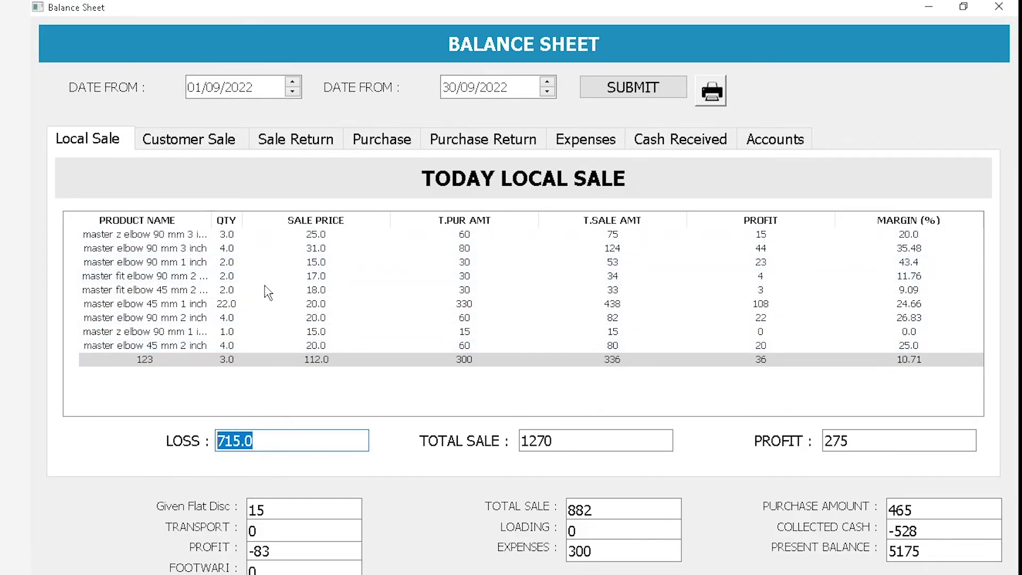
Minimize the balance sheet, then open and close the Customer Ledger and reports list
{"action": "left_click", "coordinate": [931, 7]}
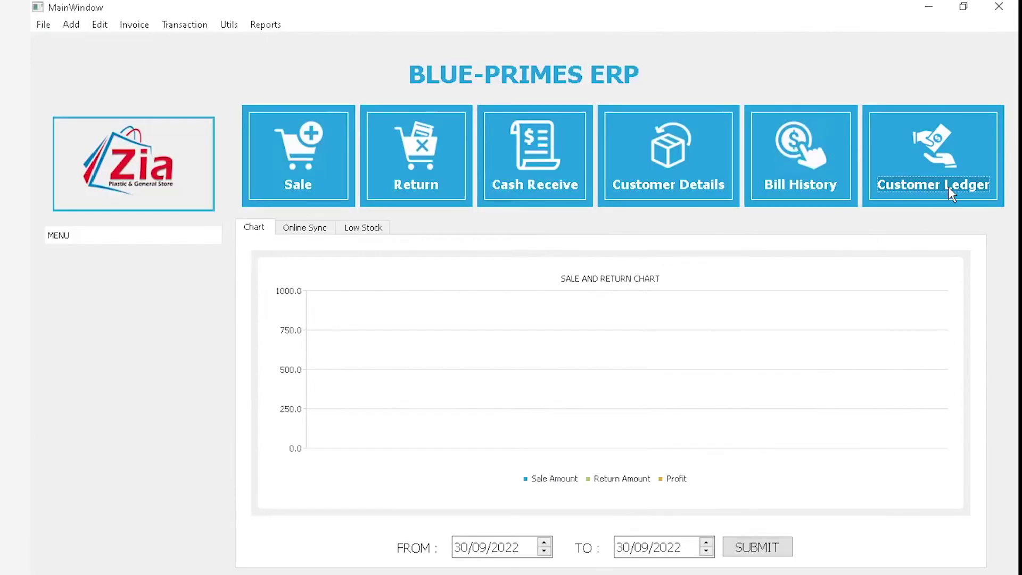
{"action": "left_click", "coordinate": [951, 194]}
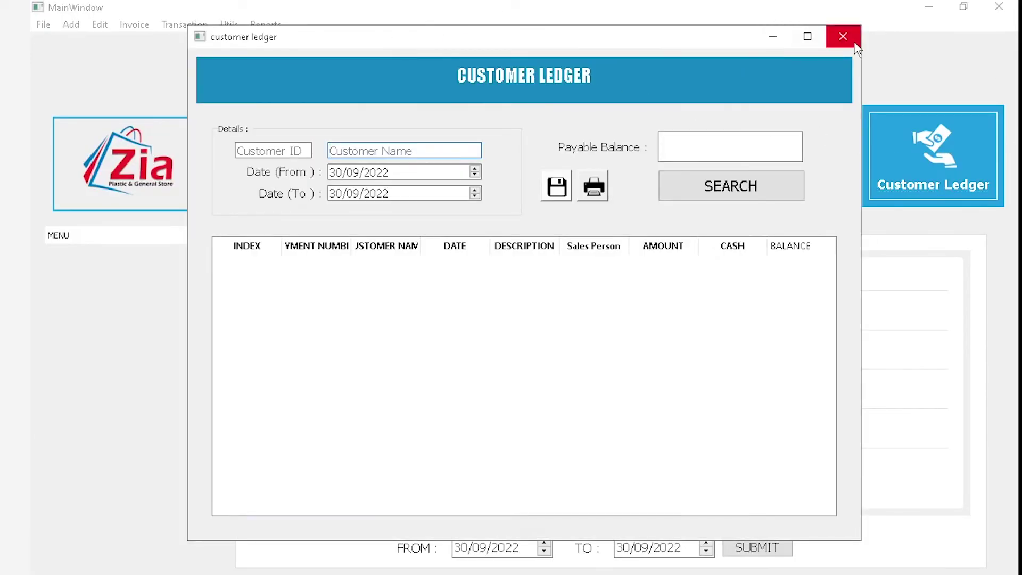
{"action": "left_click", "coordinate": [841, 35]}
{"action": "left_click", "coordinate": [265, 25]}
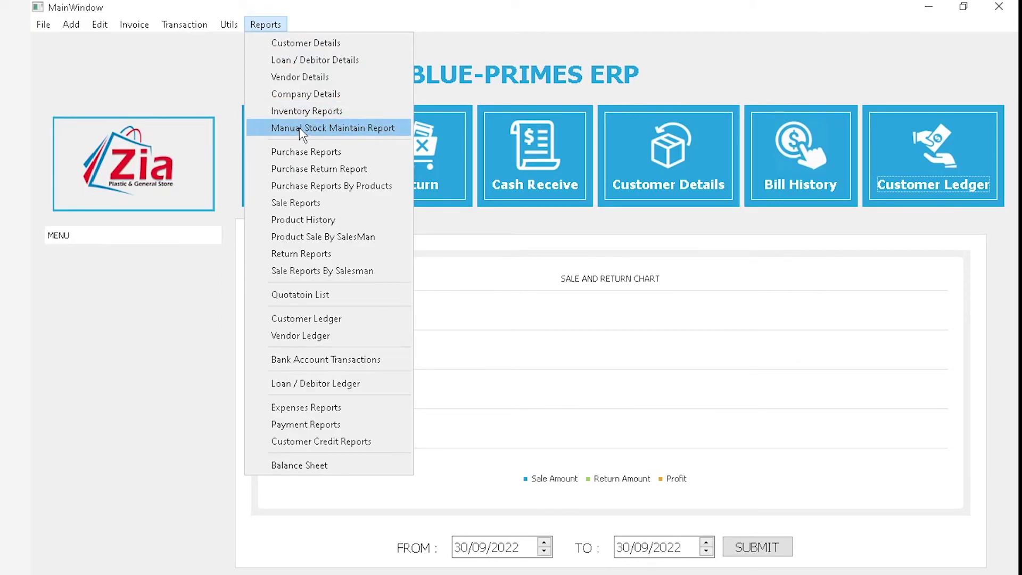
{"action": "left_click", "coordinate": [503, 389]}
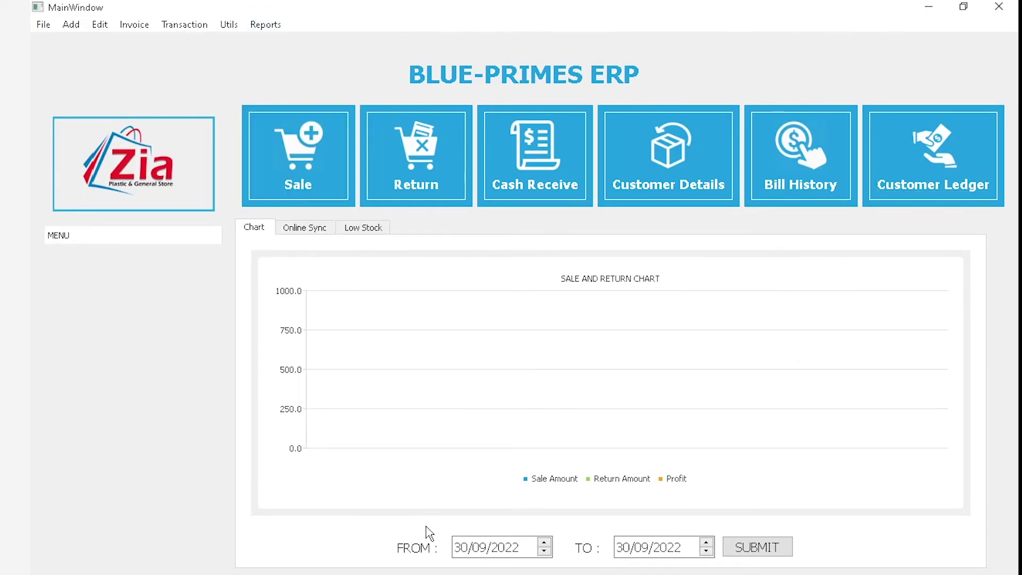
{"action": "key", "text": "alt+Tab"}
{"action": "key", "text": "alt+Tab"}
Open the Balance Sheet report and cancel the calculation for the existing dates
{"action": "left_click", "coordinate": [265, 24]}
{"action": "left_click", "coordinate": [309, 465]}
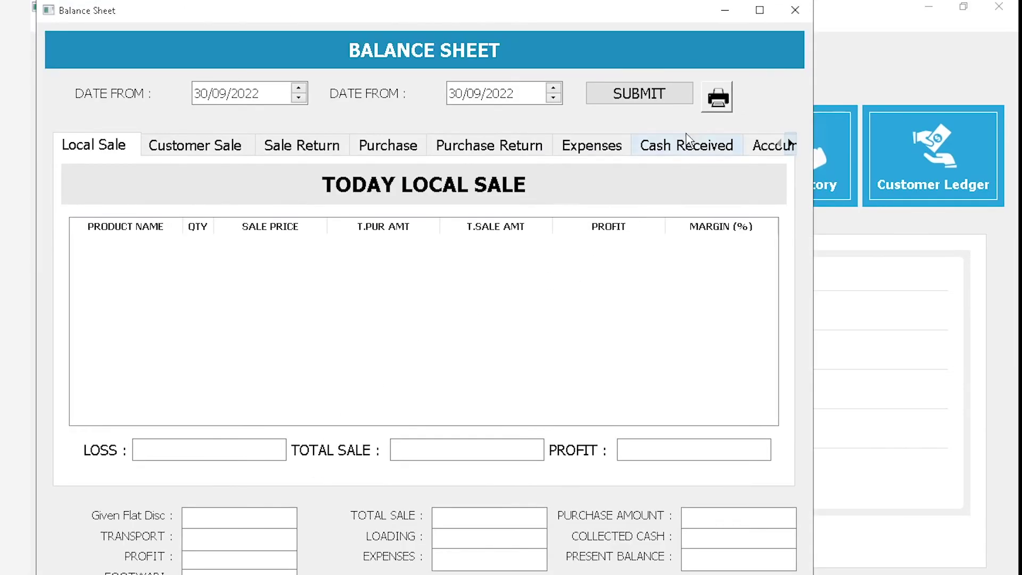
{"action": "left_click", "coordinate": [685, 94]}
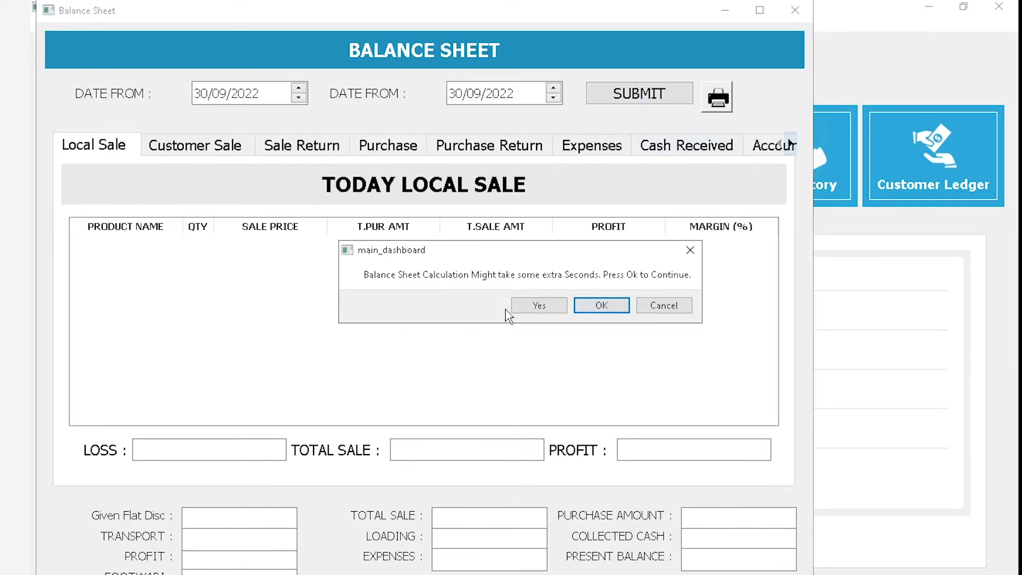
{"action": "left_click", "coordinate": [645, 306]}
Regenerate the balance sheet for 01/09/2022–30/09/2022 full-screen and check the 715.0 loss
{"action": "left_click_drag", "start_coordinate": [209, 91], "coordinate": [168, 87]}
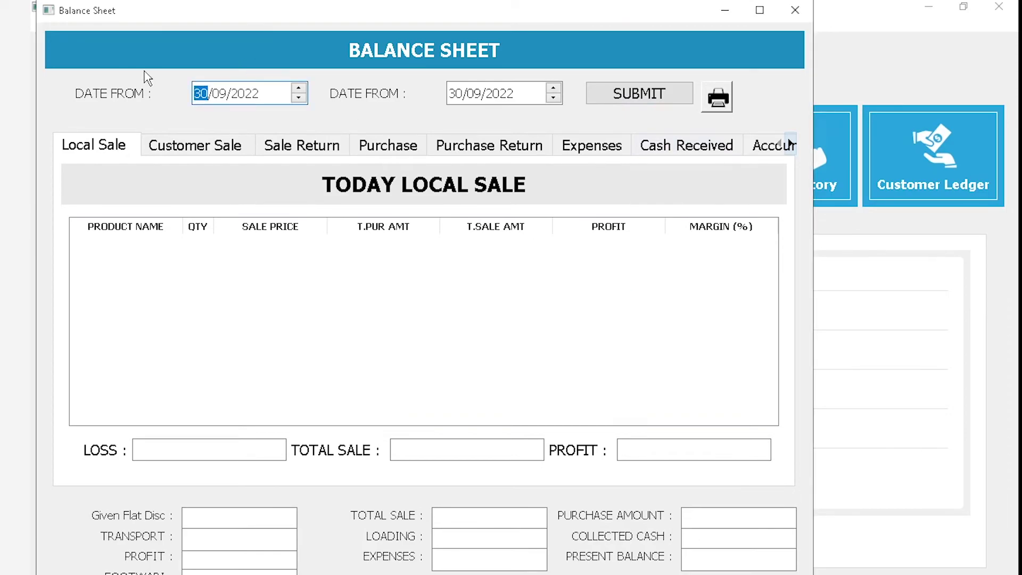
{"action": "type", "text": "01"}
{"action": "left_click", "coordinate": [638, 93]}
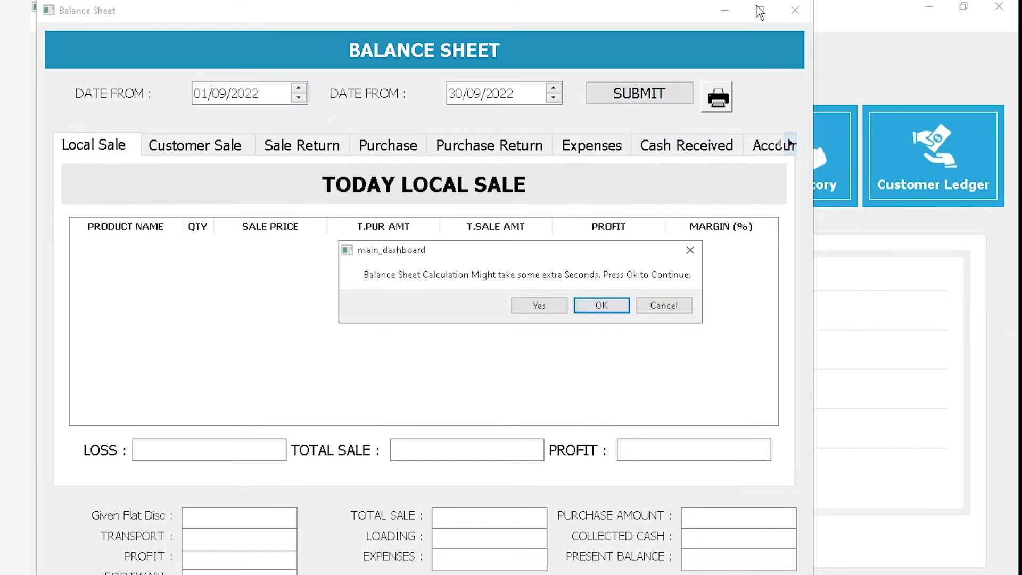
{"action": "left_click", "coordinate": [620, 309]}
{"action": "left_click", "coordinate": [760, 10]}
{"action": "mouse_move", "coordinate": [255, 441]}
{"action": "left_mouse_down"}
{"action": "mouse_move", "coordinate": [204, 449]}
{"action": "mouse_move", "coordinate": [257, 441]}
{"action": "left_mouse_up"}
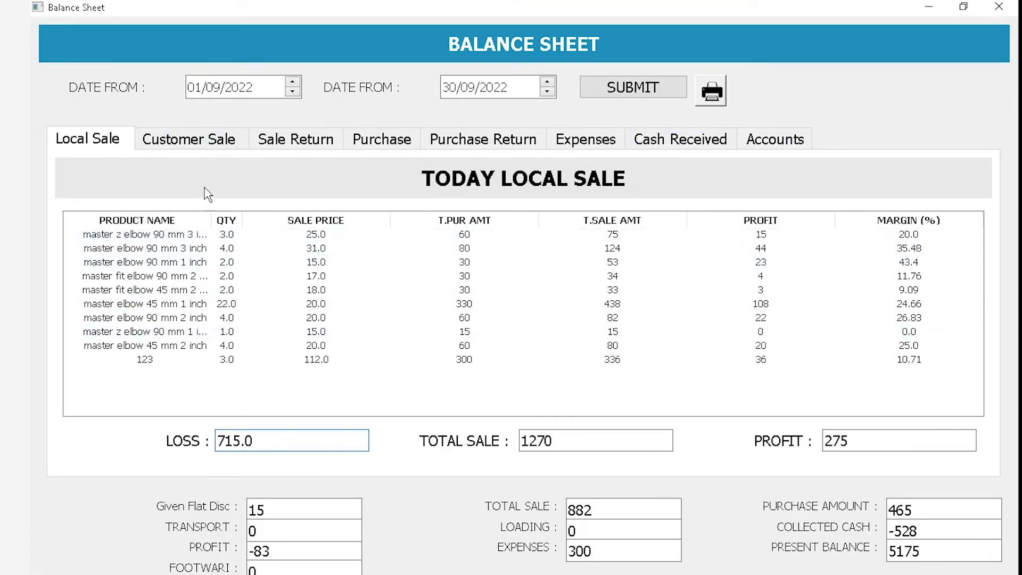
{"action": "left_click", "coordinate": [180, 145]}
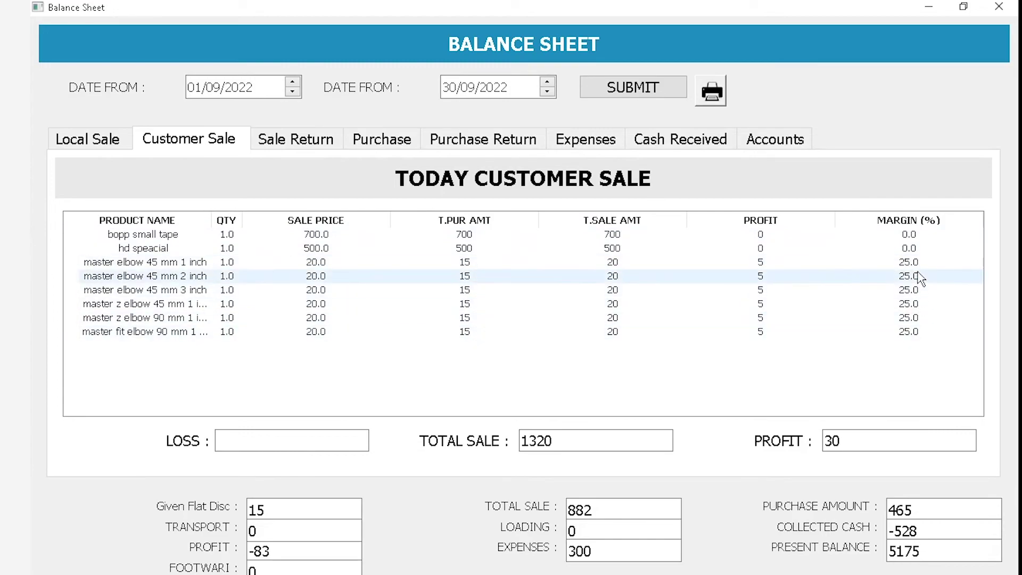
Review customer sale total 1320, profit 30, sale returns 1693 and decreased profit 73
{"action": "left_click_drag", "start_coordinate": [580, 438], "coordinate": [456, 437]}
{"action": "left_click_drag", "start_coordinate": [832, 441], "coordinate": [824, 441]}
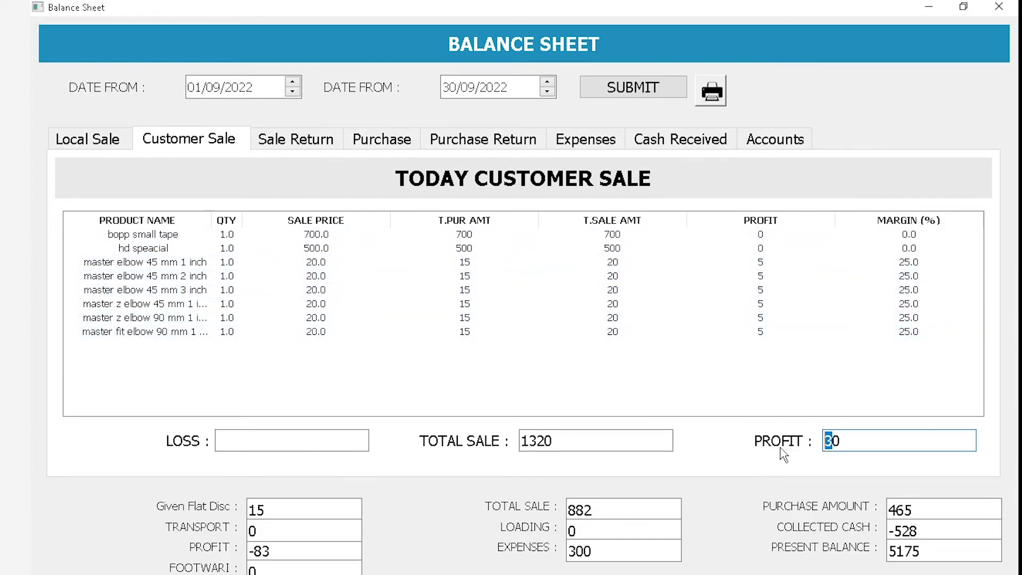
{"action": "left_click", "coordinate": [69, 139]}
{"action": "left_click", "coordinate": [352, 140]}
{"action": "left_click", "coordinate": [328, 142]}
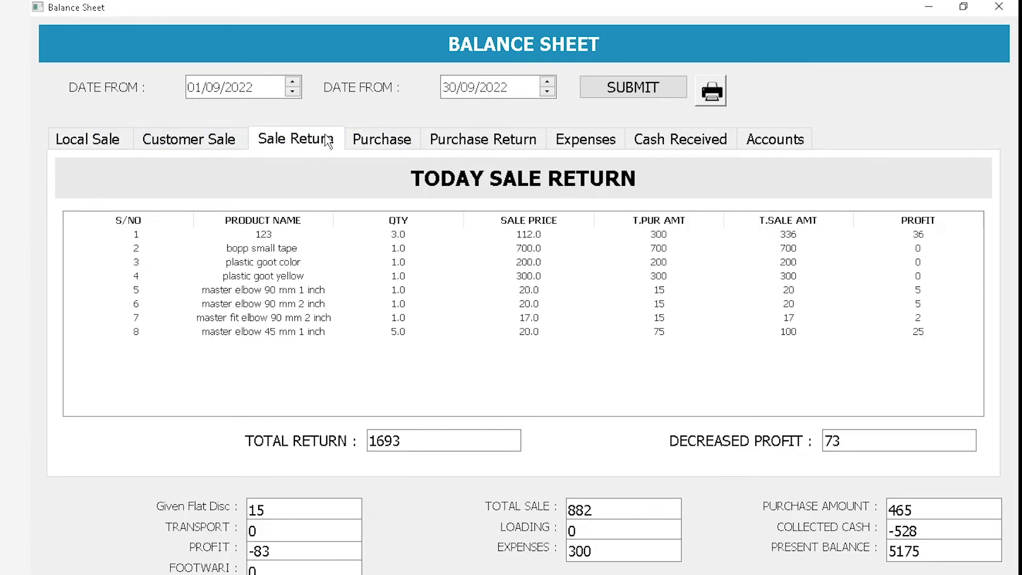
{"action": "left_click_drag", "start_coordinate": [429, 440], "coordinate": [292, 422]}
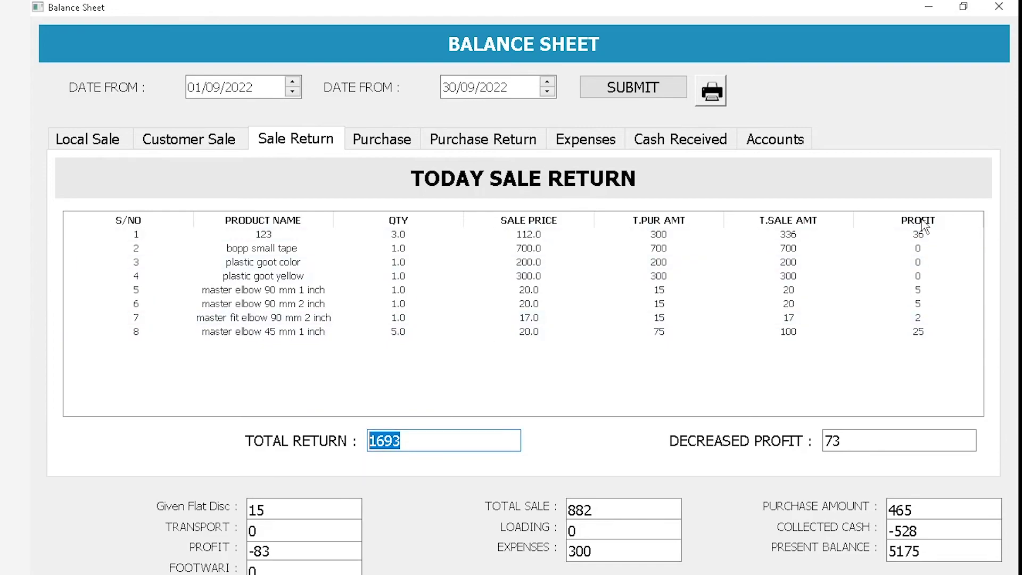
{"action": "left_click_drag", "start_coordinate": [881, 437], "coordinate": [783, 438]}
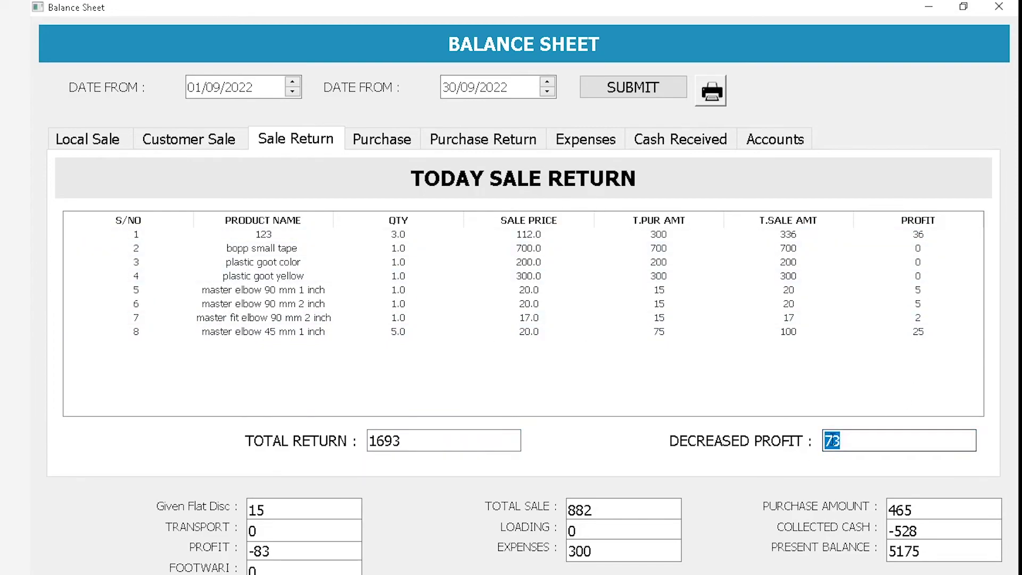
Recheck local sales 1270, customer sale 1320, returns 1693 and overall sale 882, then view Purchases
{"action": "left_click", "coordinate": [88, 147]}
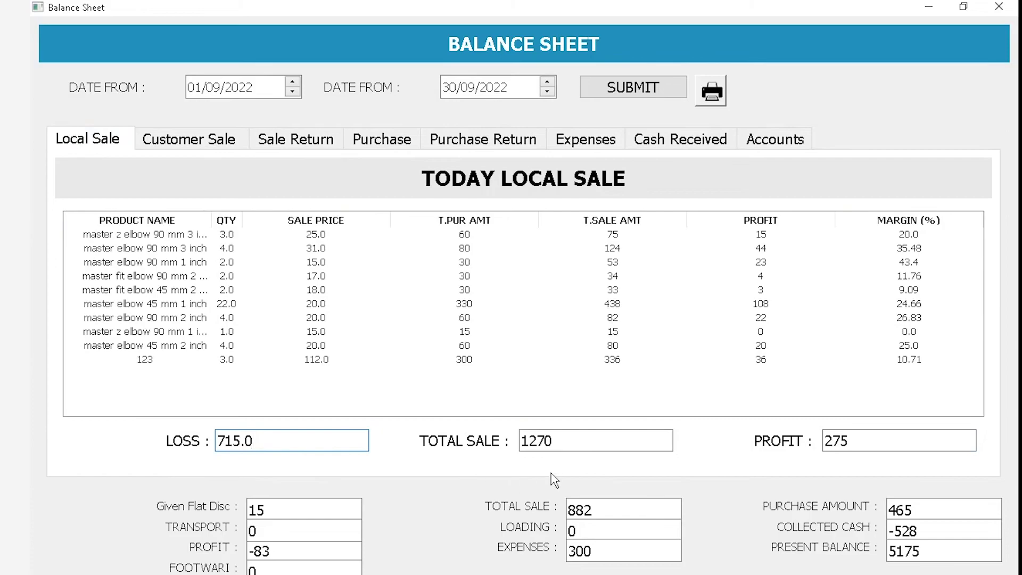
{"action": "left_click_drag", "start_coordinate": [591, 441], "coordinate": [484, 438]}
{"action": "left_click", "coordinate": [188, 139]}
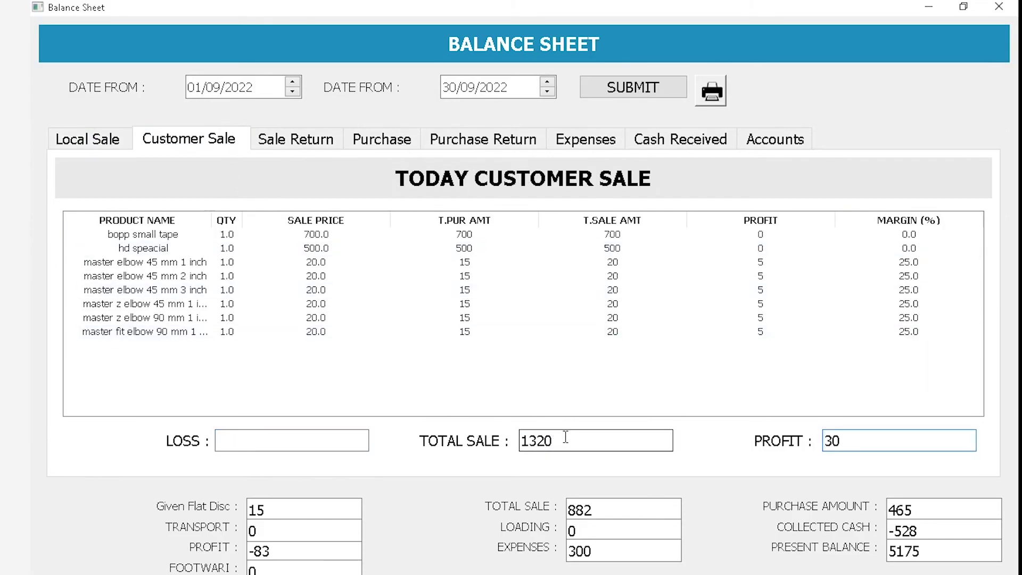
{"action": "left_click_drag", "start_coordinate": [561, 432], "coordinate": [519, 441]}
{"action": "left_click", "coordinate": [337, 152]}
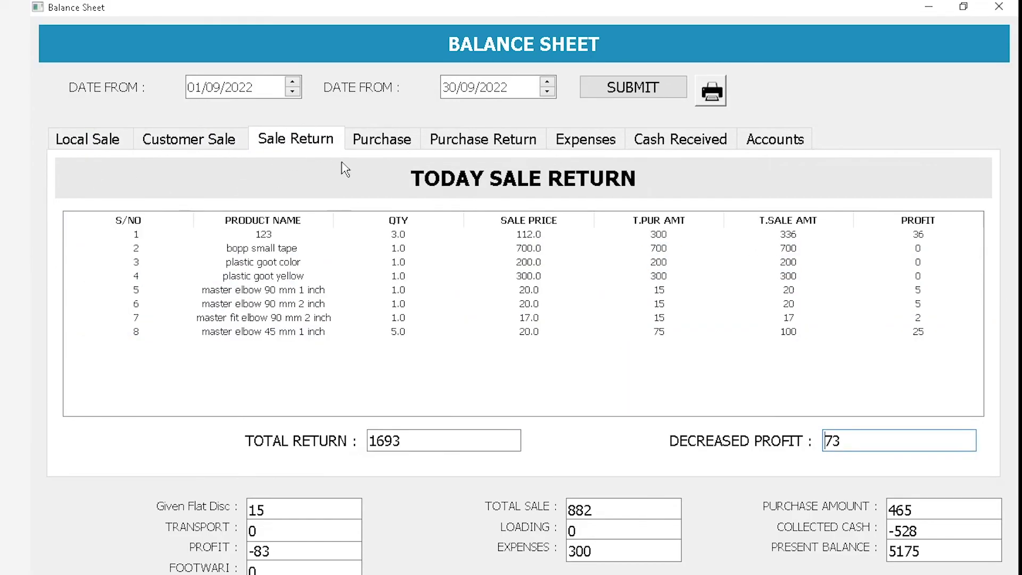
{"action": "left_click_drag", "start_coordinate": [429, 442], "coordinate": [251, 441]}
{"action": "left_click_drag", "start_coordinate": [621, 511], "coordinate": [541, 517]}
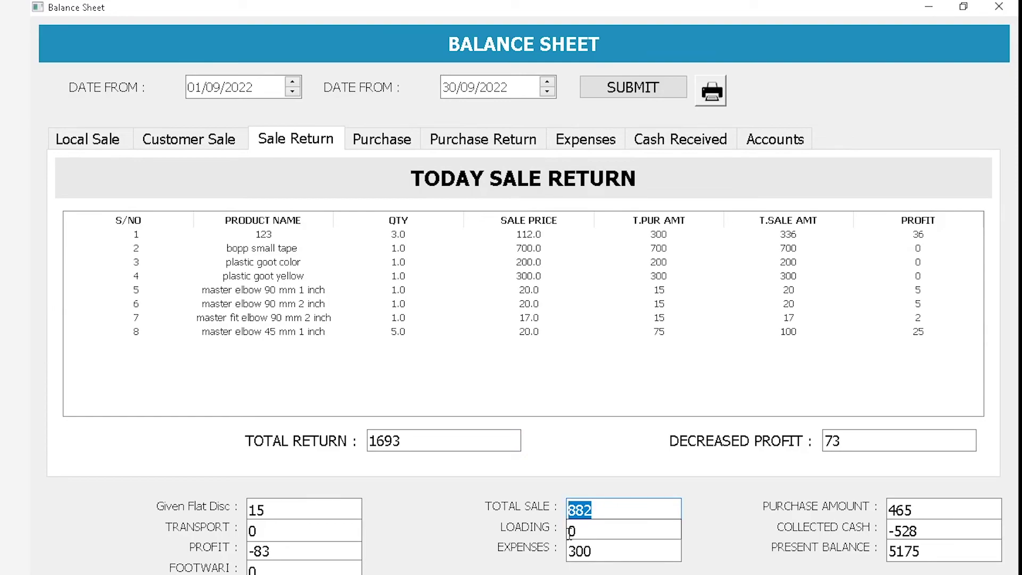
{"action": "left_click", "coordinate": [387, 148]}
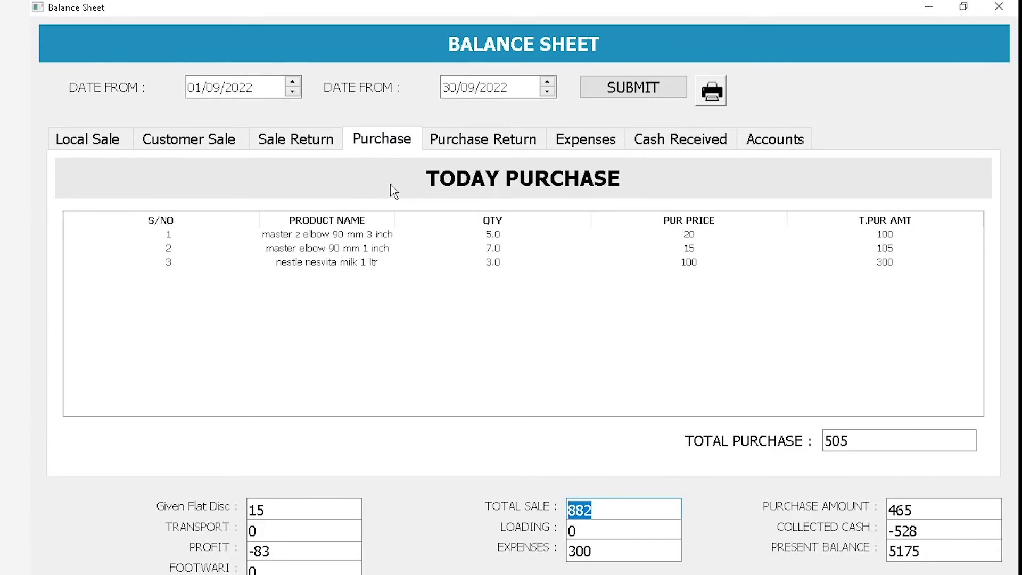
Check the purchase total 505, purchase returns 40 and net purchase amount 465
{"action": "left_click", "coordinate": [403, 234]}
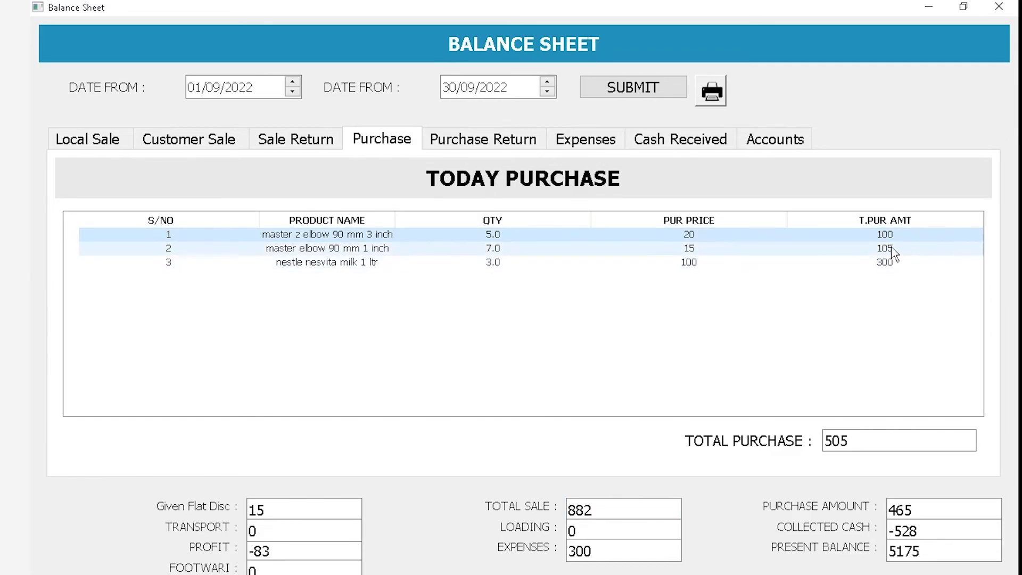
{"action": "key", "text": "Tab"}
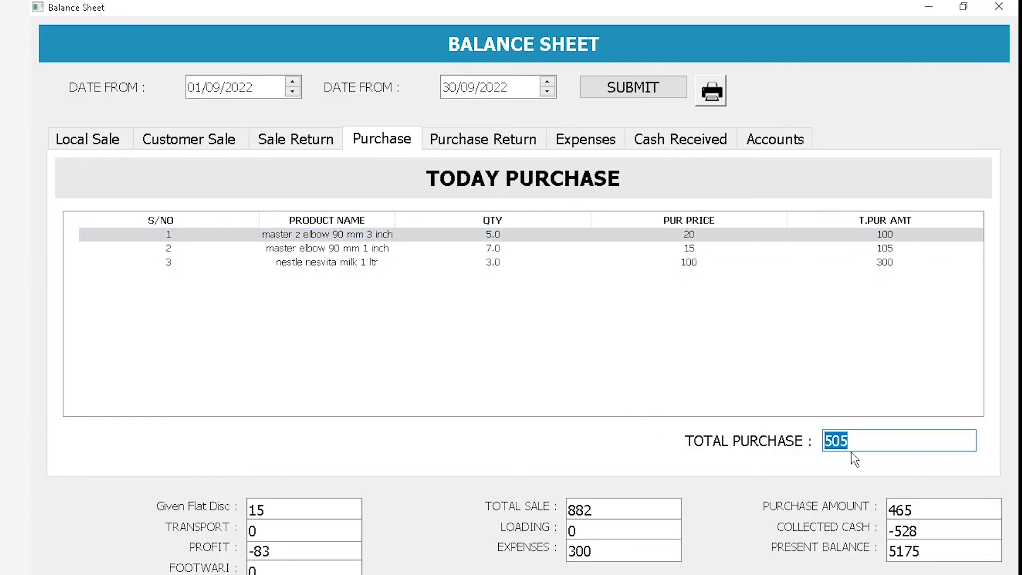
{"action": "left_click", "coordinate": [456, 140]}
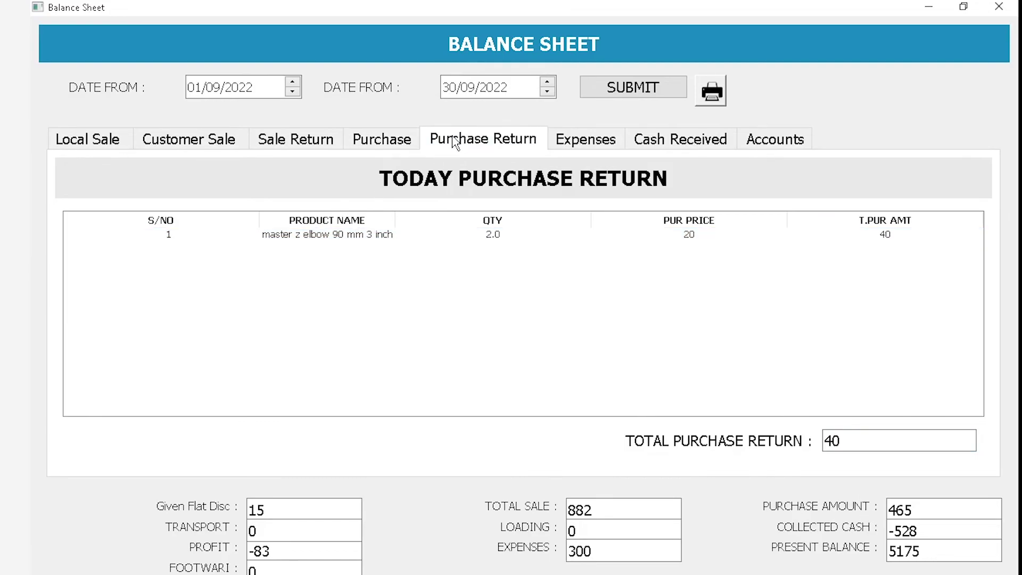
{"action": "double_click", "coordinate": [846, 437]}
{"action": "double_click", "coordinate": [935, 510]}
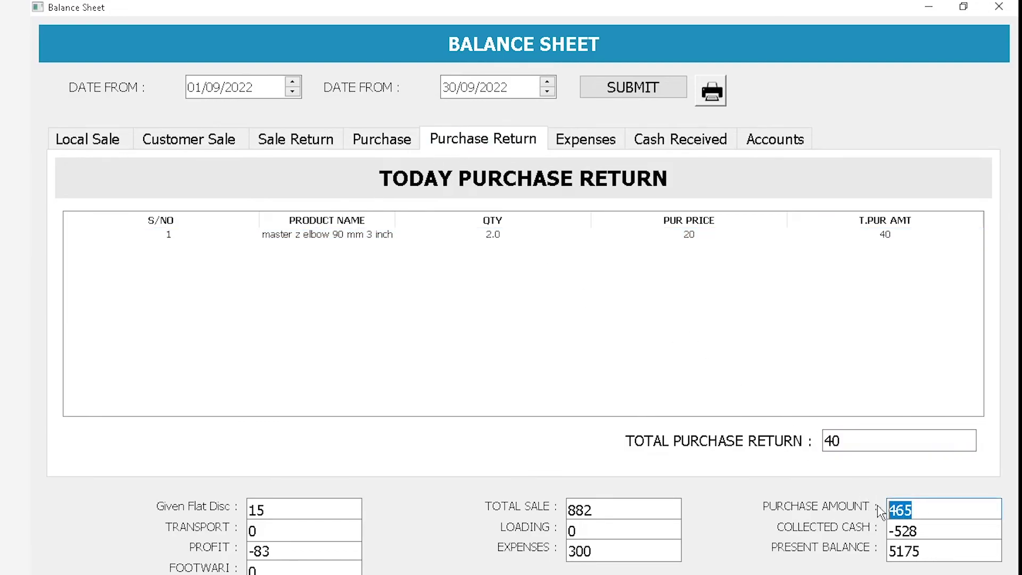
{"action": "left_click", "coordinate": [396, 147]}
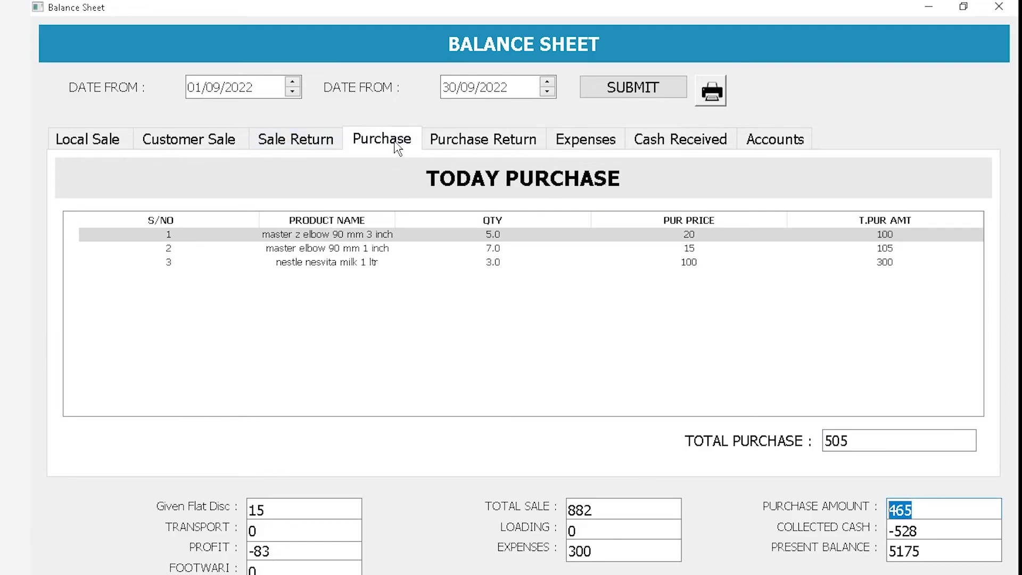
{"action": "left_click", "coordinate": [500, 146]}
Review the Expenses rows for fuel 2520 and calculator, totalling 300
{"action": "left_click", "coordinate": [565, 143]}
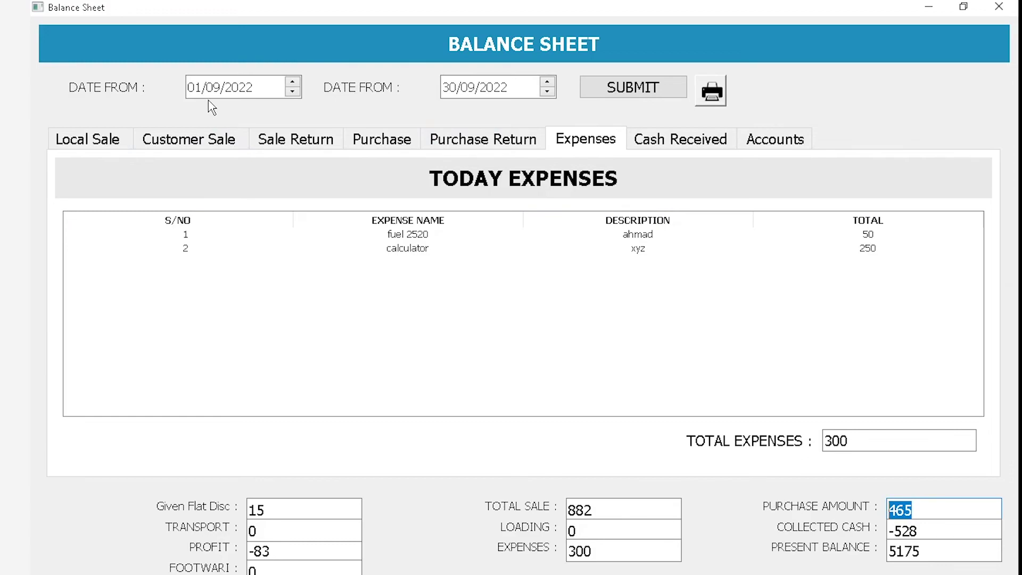
{"action": "left_click", "coordinate": [867, 251]}
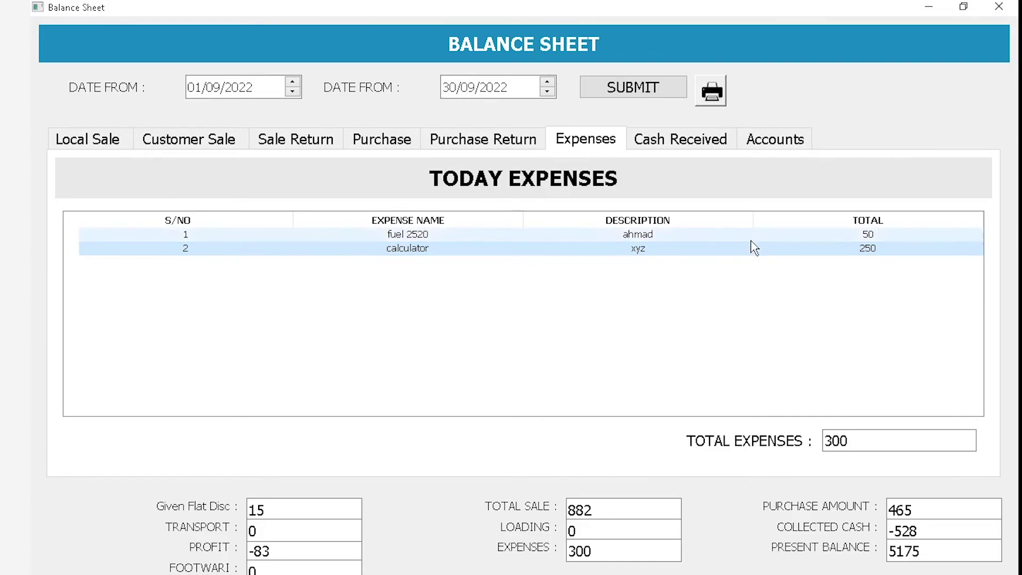
{"action": "left_click", "coordinate": [851, 237]}
{"action": "left_click", "coordinate": [863, 251]}
{"action": "left_click", "coordinate": [883, 237]}
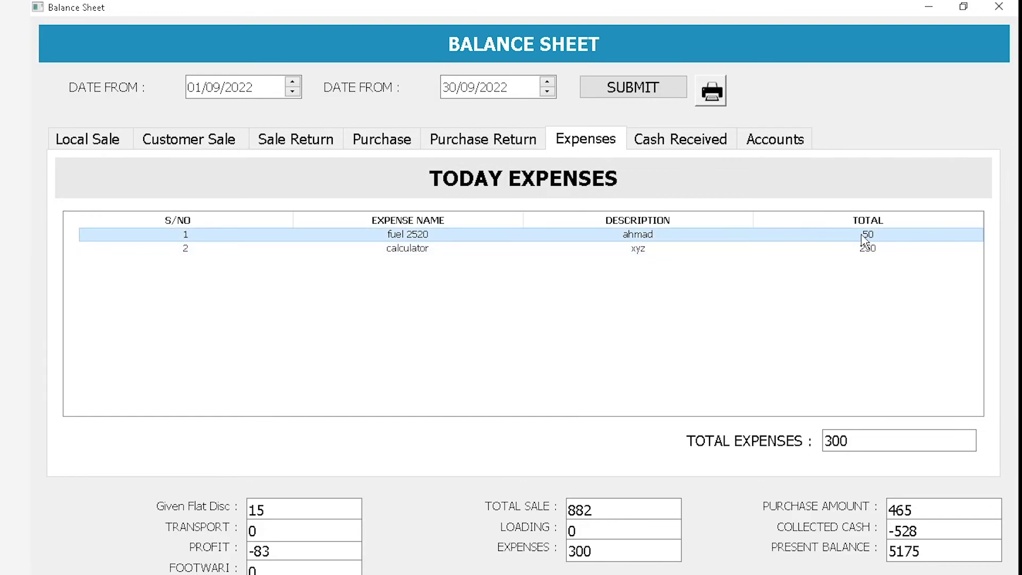
{"action": "left_click_drag", "start_coordinate": [857, 439], "coordinate": [787, 440]}
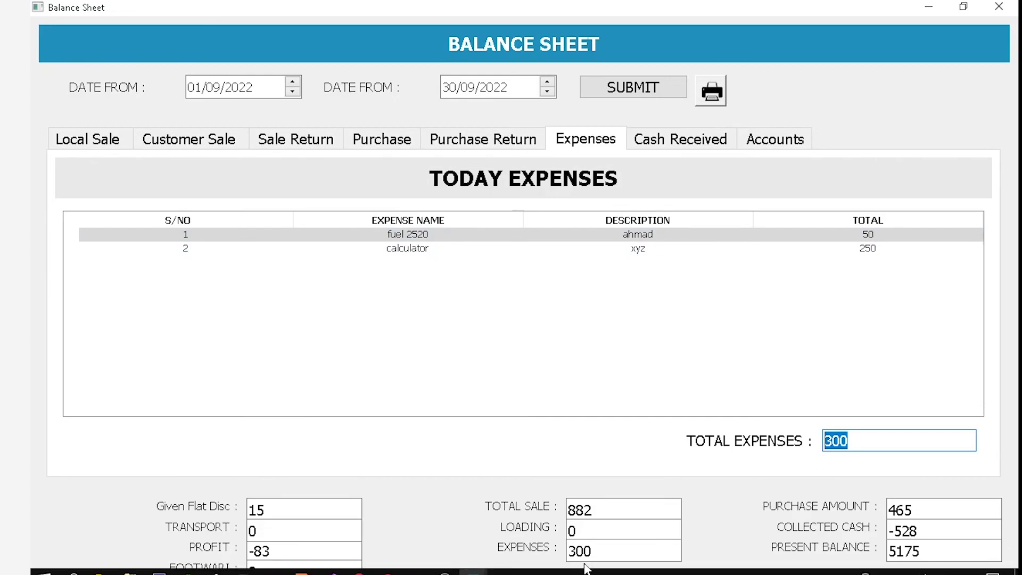
{"action": "left_click_drag", "start_coordinate": [591, 552], "coordinate": [536, 551]}
Review the Cash Received table: total received -8, 520 sent, Counter Return -1536
{"action": "left_click", "coordinate": [667, 141]}
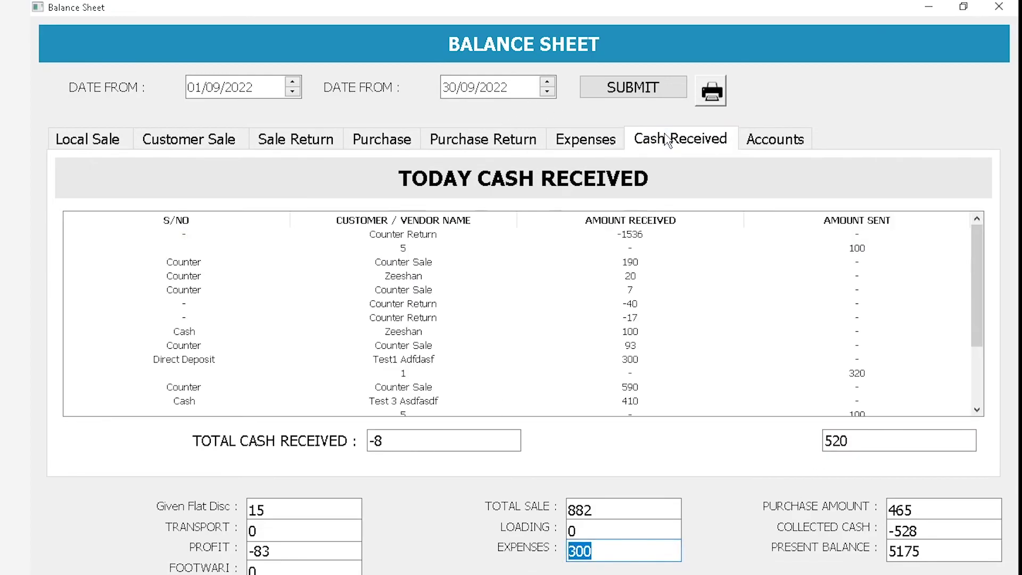
{"action": "scroll", "coordinate": [519, 234], "scroll_direction": "down", "scroll_amount": 2}
{"action": "scroll", "coordinate": [521, 228], "scroll_direction": "up", "scroll_amount": 2}
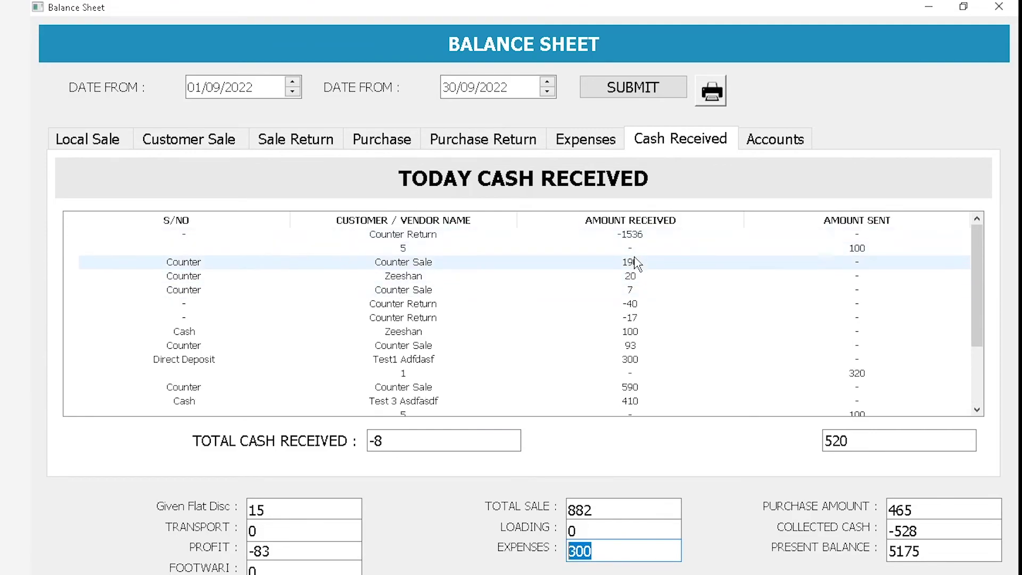
{"action": "scroll", "coordinate": [643, 289], "scroll_direction": "down", "scroll_amount": 2}
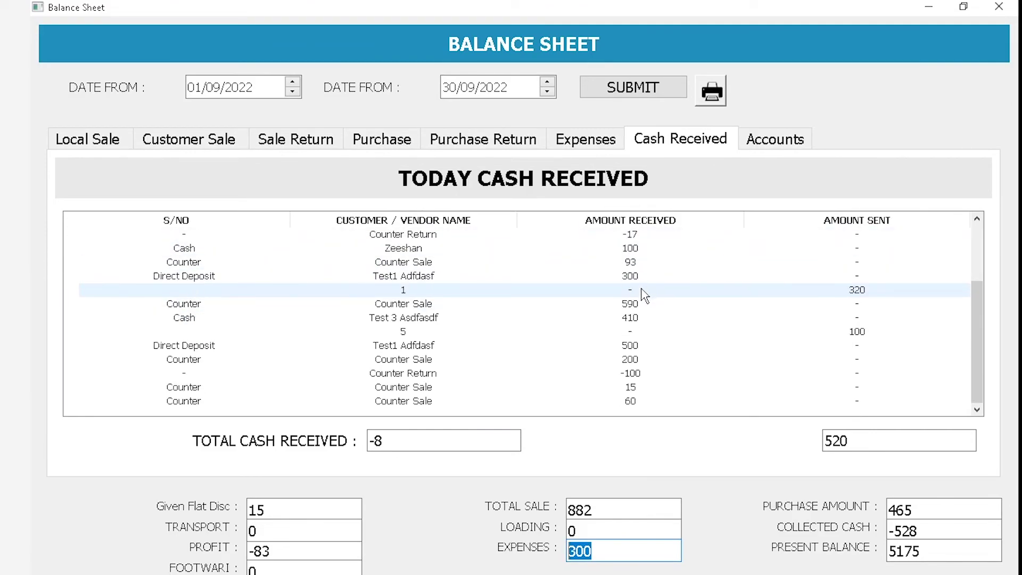
{"action": "left_click", "coordinate": [452, 445]}
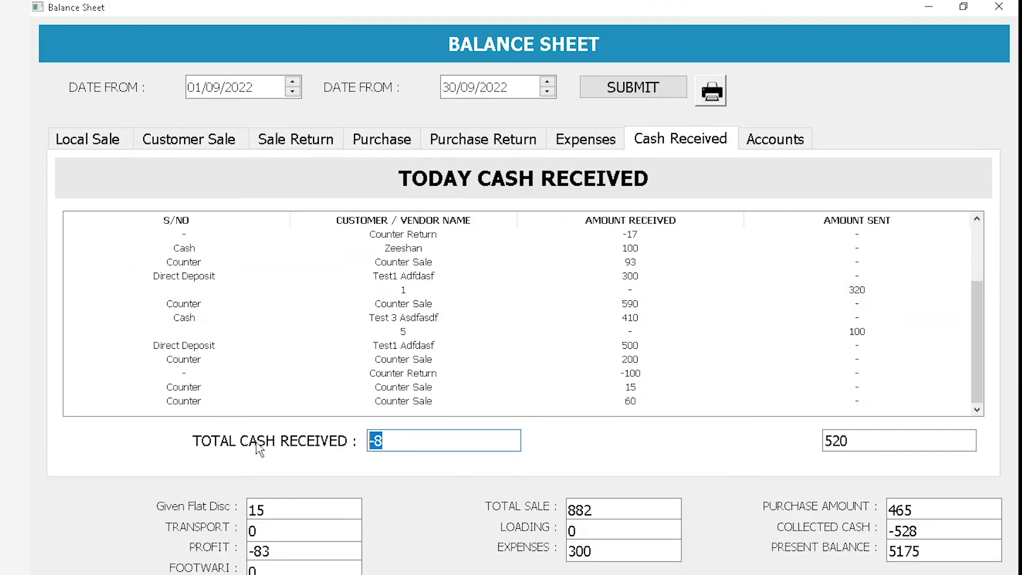
{"action": "left_click", "coordinate": [826, 448]}
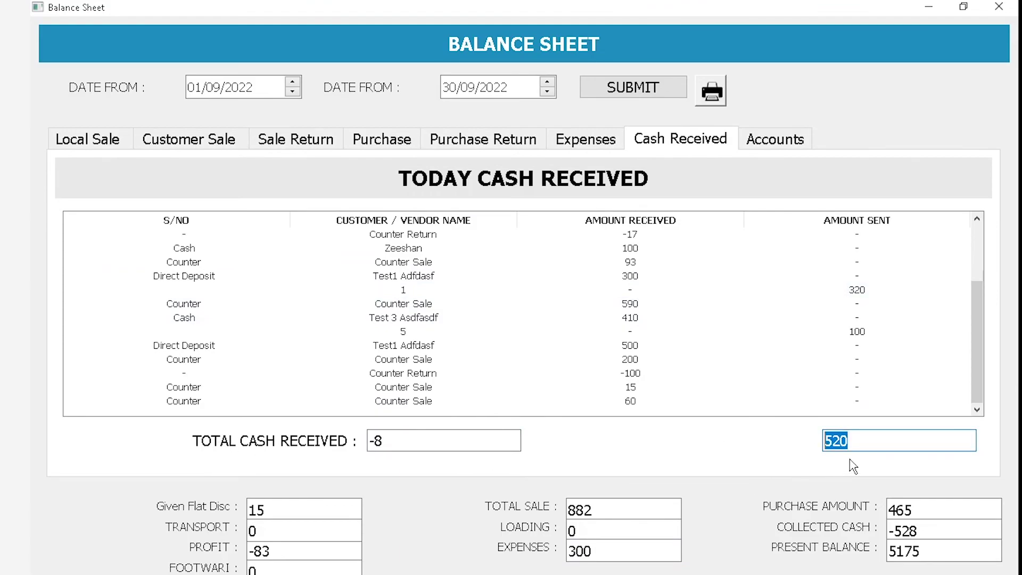
{"action": "left_click", "coordinate": [400, 444]}
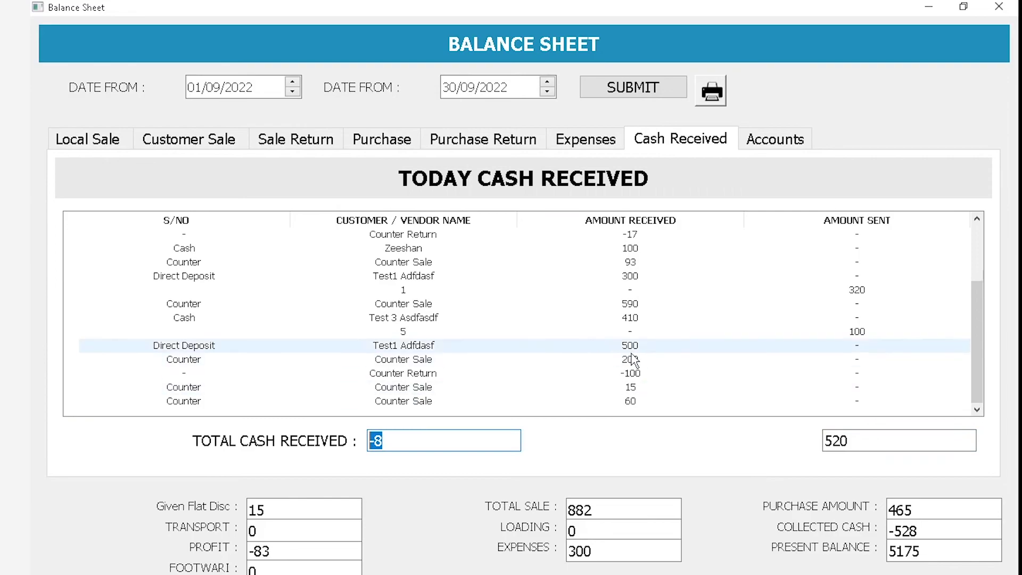
{"action": "scroll", "coordinate": [626, 380], "scroll_direction": "up", "scroll_amount": 2}
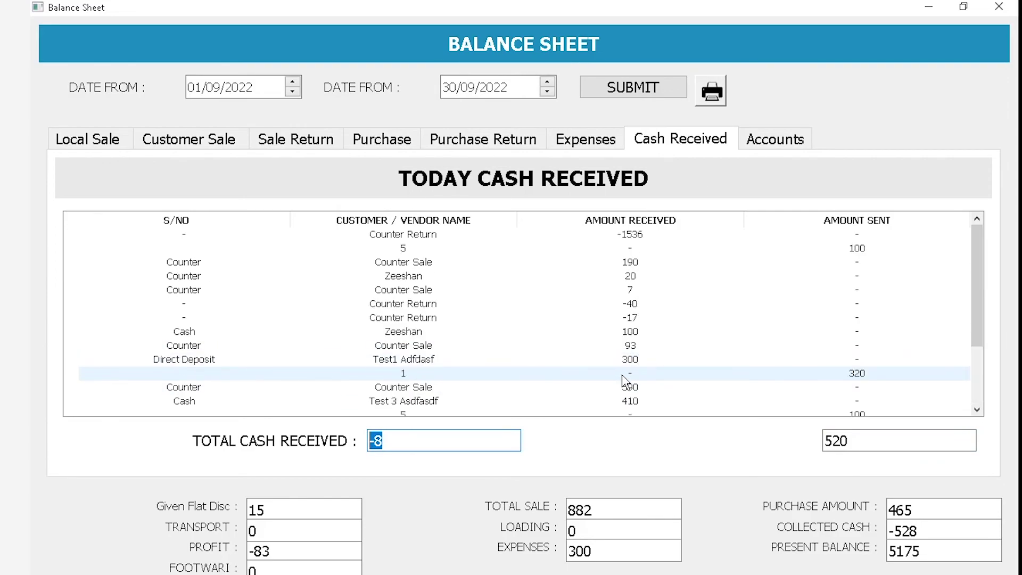
{"action": "left_click", "coordinate": [623, 377]}
{"action": "left_click", "coordinate": [670, 236]}
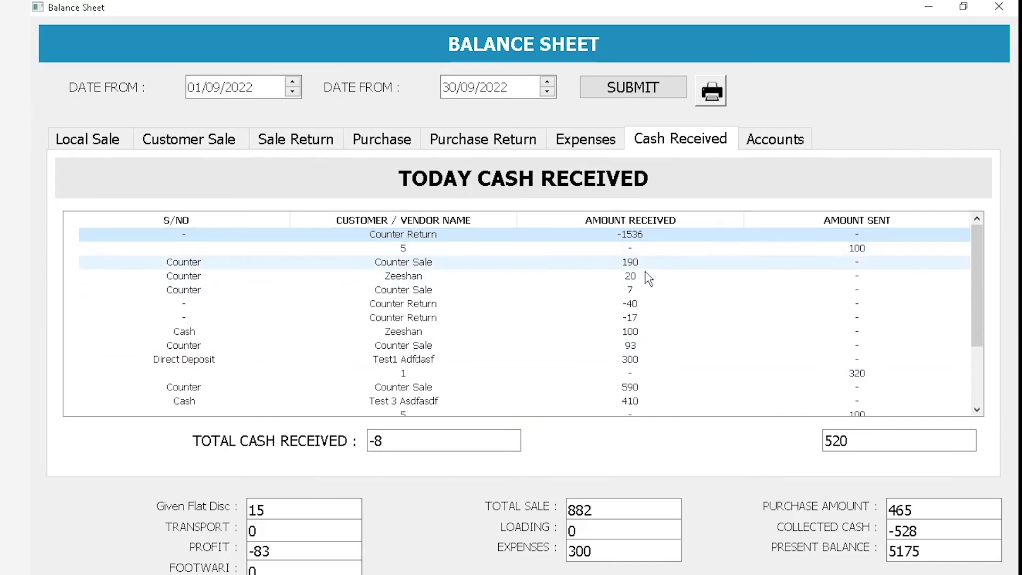
{"action": "left_click_drag", "start_coordinate": [438, 439], "coordinate": [344, 457]}
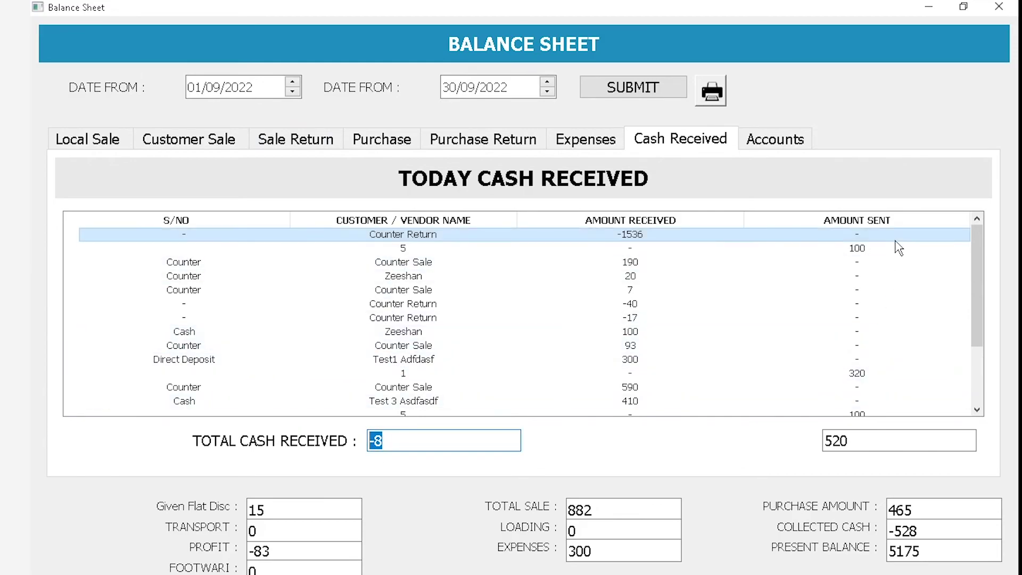
Highlight collected cash -528 and present balance 5175, then minimize the balance sheet
{"action": "scroll", "coordinate": [838, 248], "scroll_direction": "down", "scroll_amount": 2}
{"action": "key", "text": "Tab"}
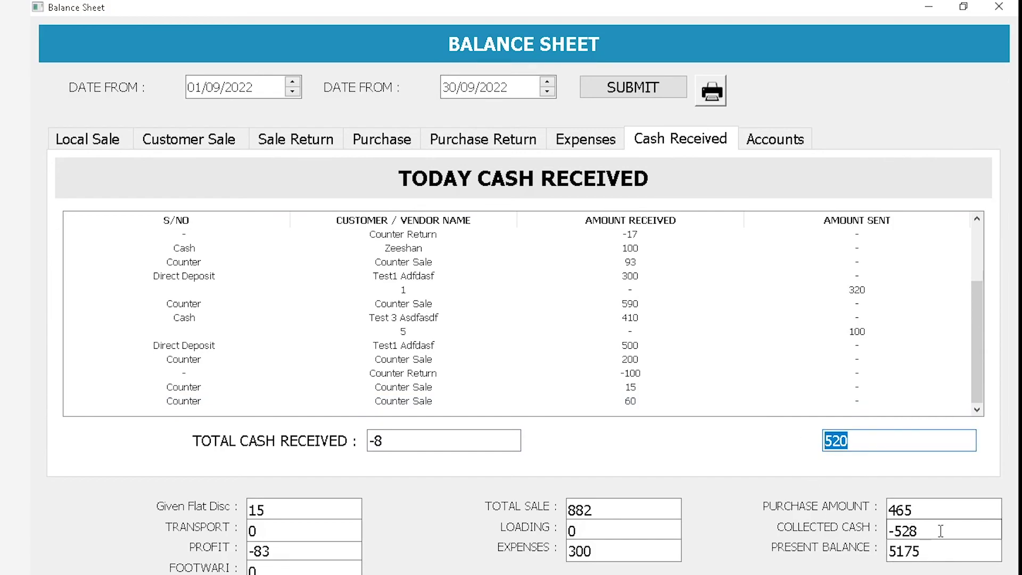
{"action": "left_click_drag", "start_coordinate": [947, 530], "coordinate": [829, 530]}
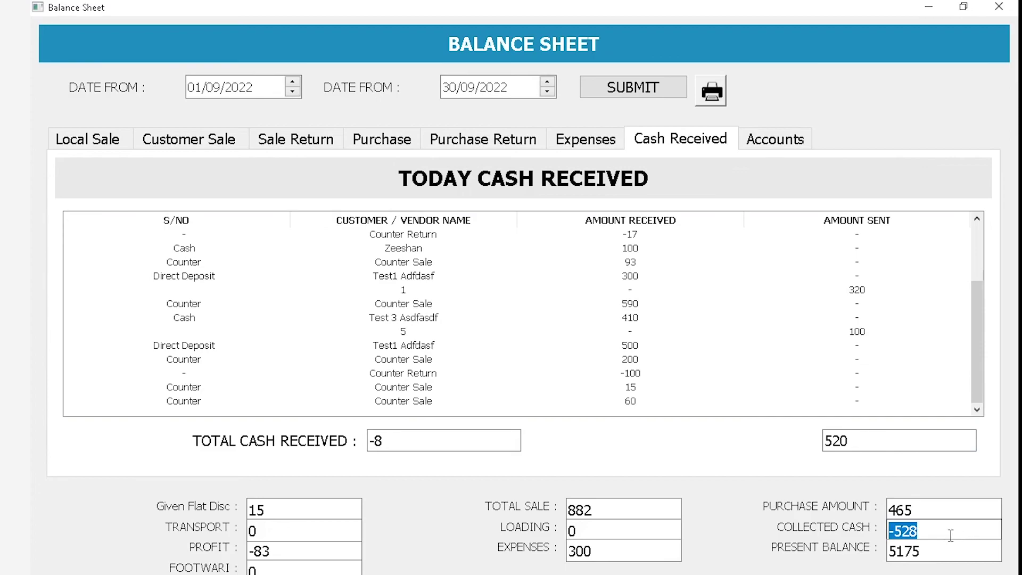
{"action": "left_click", "coordinate": [543, 440]}
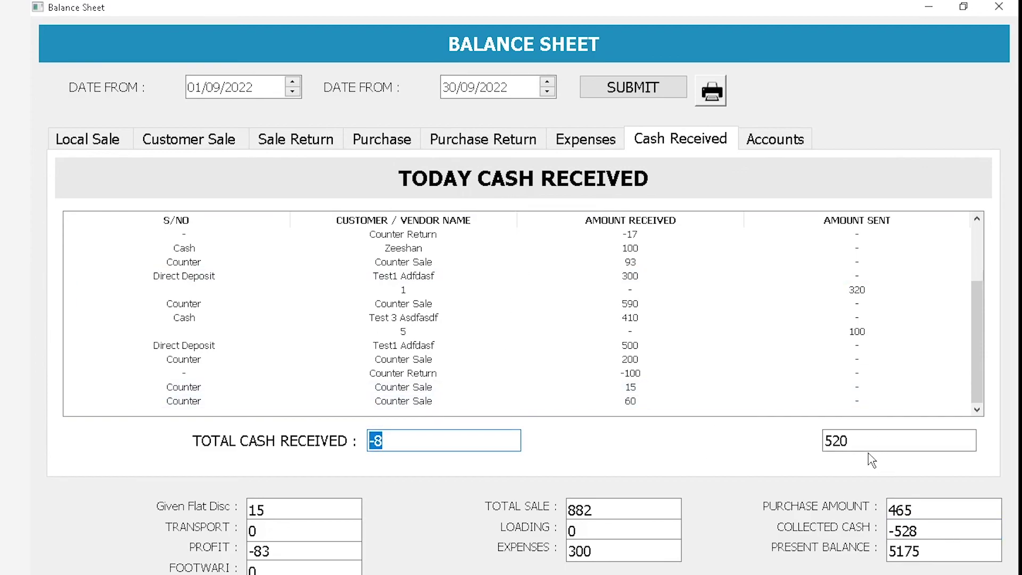
{"action": "left_click_drag", "start_coordinate": [947, 531], "coordinate": [822, 543]}
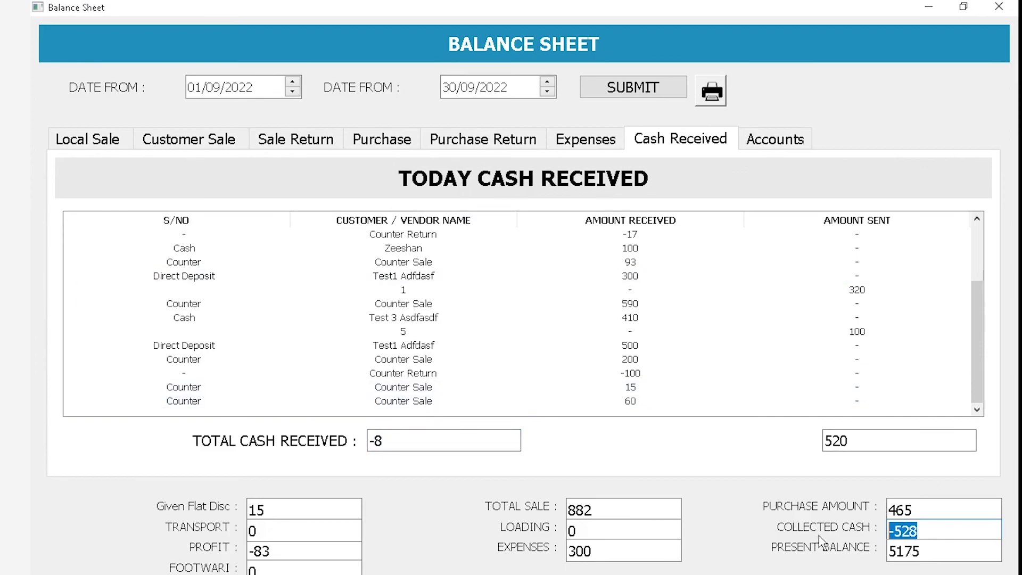
{"action": "left_click", "coordinate": [933, 562]}
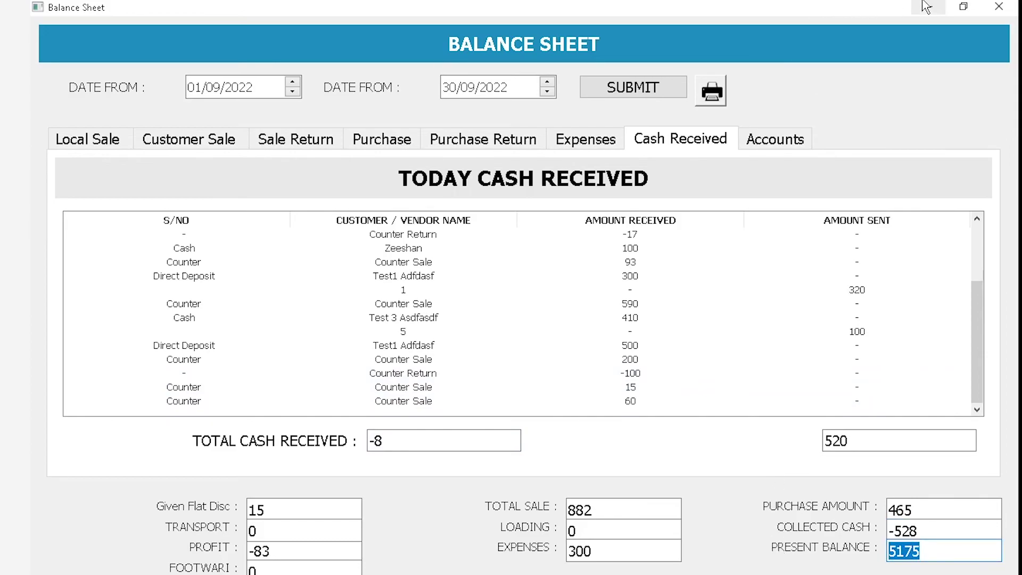
{"action": "left_click", "coordinate": [926, 6]}
Look through the Transaction menu without choosing anything, then return to the balance sheet
{"action": "left_click", "coordinate": [184, 24]}
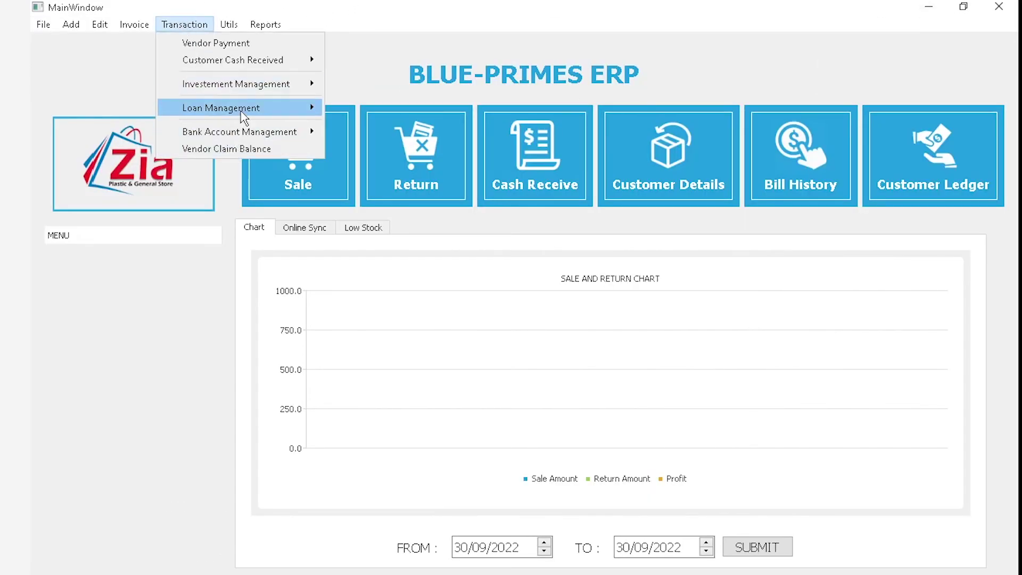
{"action": "mouse_move", "coordinate": [261, 86]}
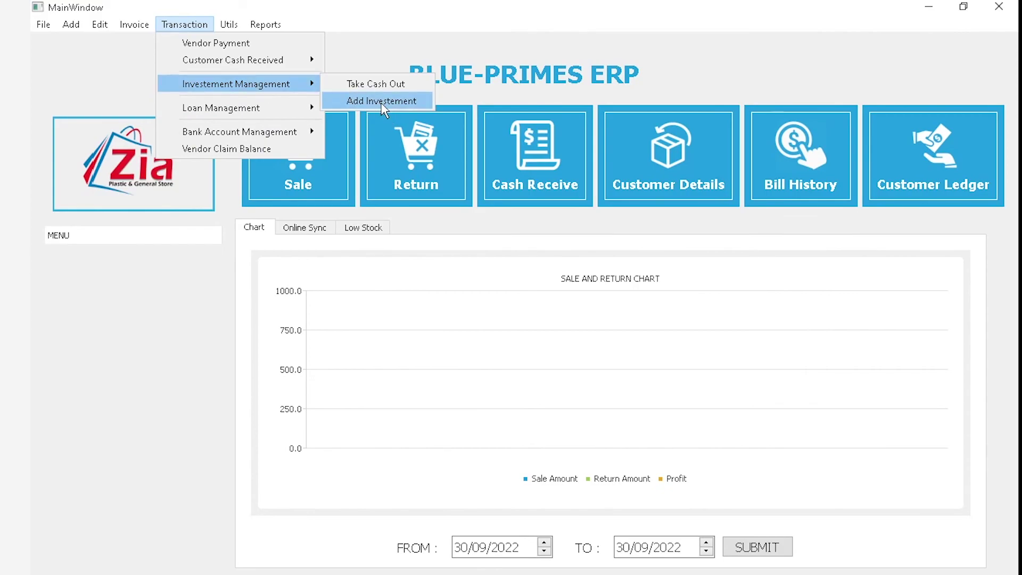
{"action": "left_click", "coordinate": [467, 451]}
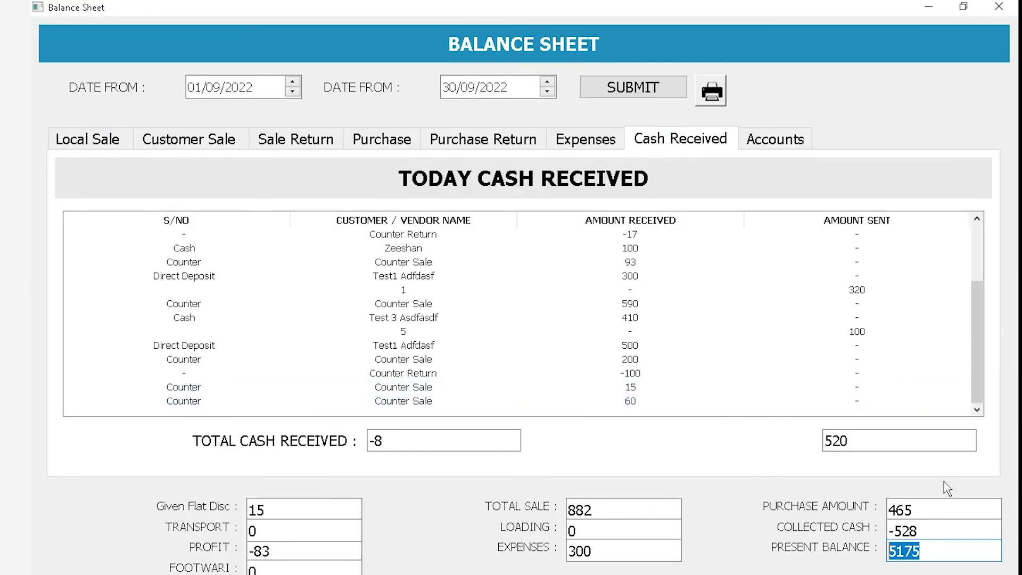
{"action": "left_click", "coordinate": [950, 556]}
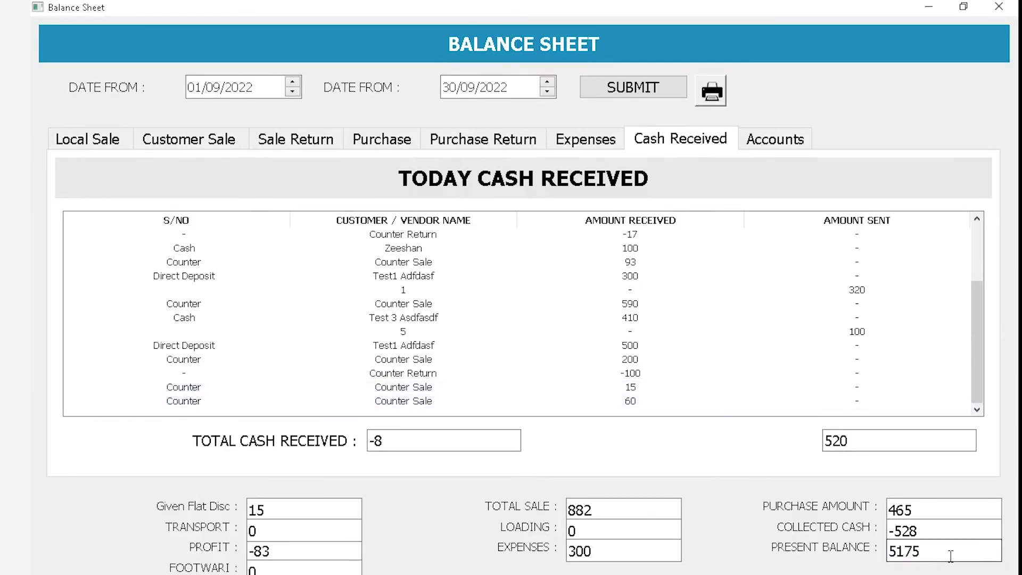
Highlight present balance 5175, then select the master elbow 45 mm 1 inch local sale
{"action": "left_click_drag", "start_coordinate": [916, 550], "coordinate": [858, 548]}
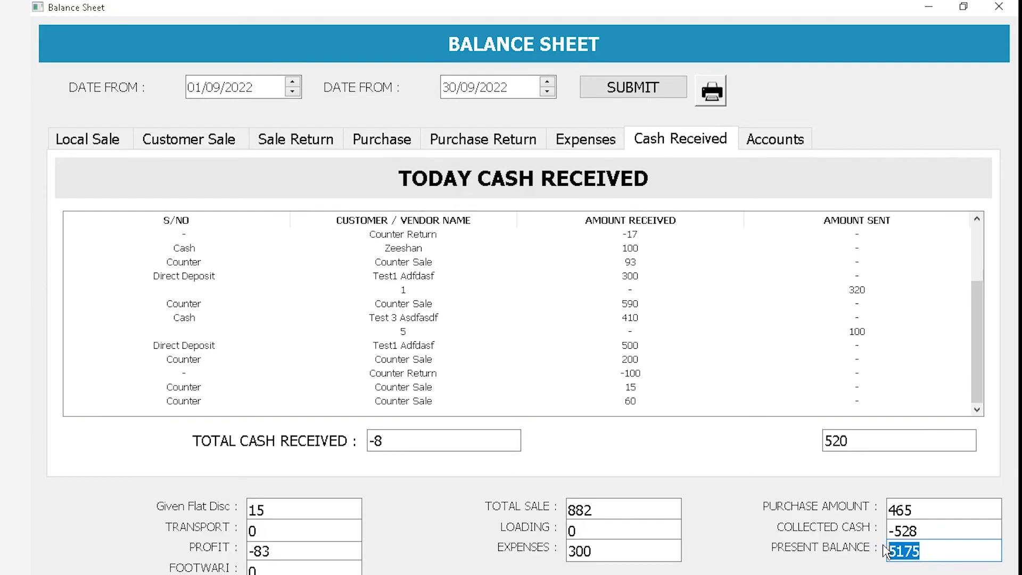
{"action": "left_click_drag", "start_coordinate": [925, 548], "coordinate": [870, 552]}
{"action": "left_click", "coordinate": [95, 141]}
{"action": "left_click", "coordinate": [657, 307]}
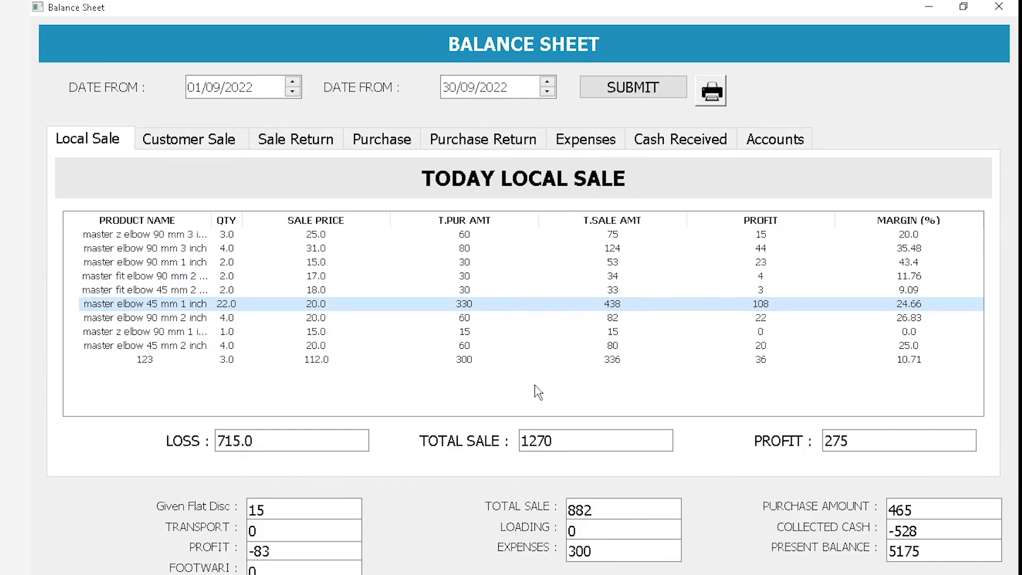
{"action": "key", "text": "ctrl+h"}
{"action": "scroll", "coordinate": [538, 389], "scroll_direction": "down", "scroll_amount": 3}
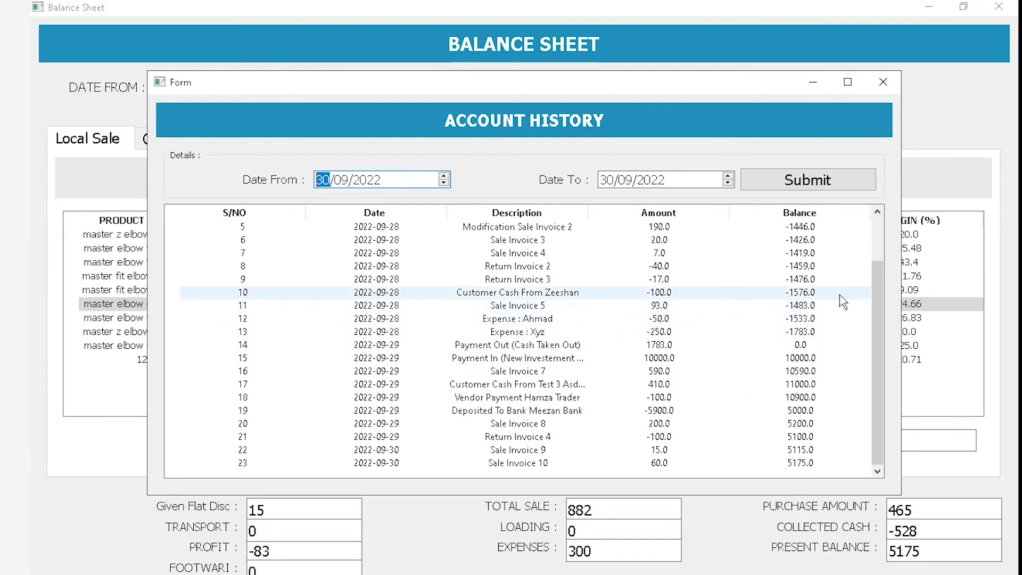
{"action": "left_click_drag", "start_coordinate": [877, 323], "coordinate": [873, 277]}
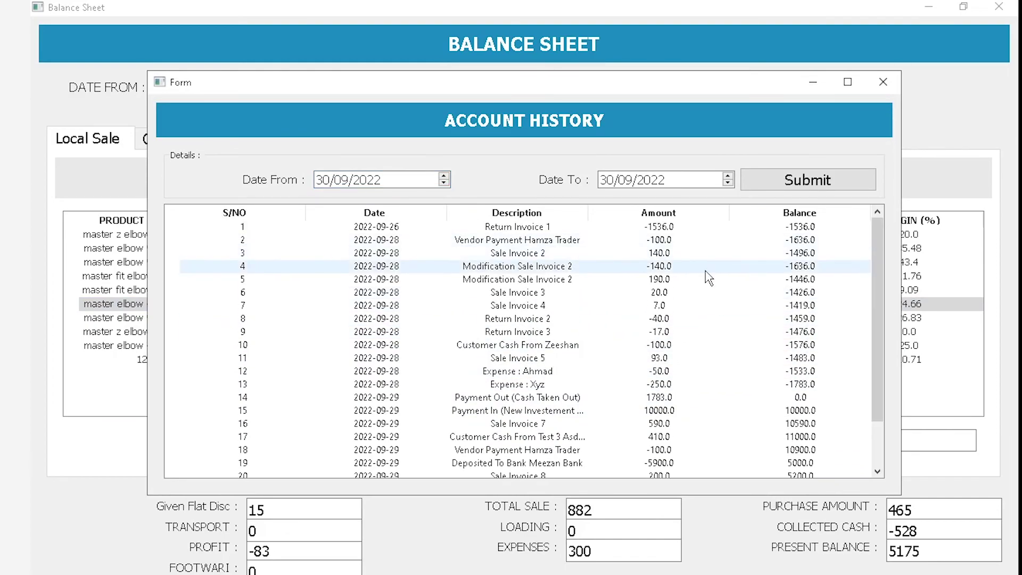
{"action": "scroll", "coordinate": [745, 298], "scroll_direction": "down", "scroll_amount": 2}
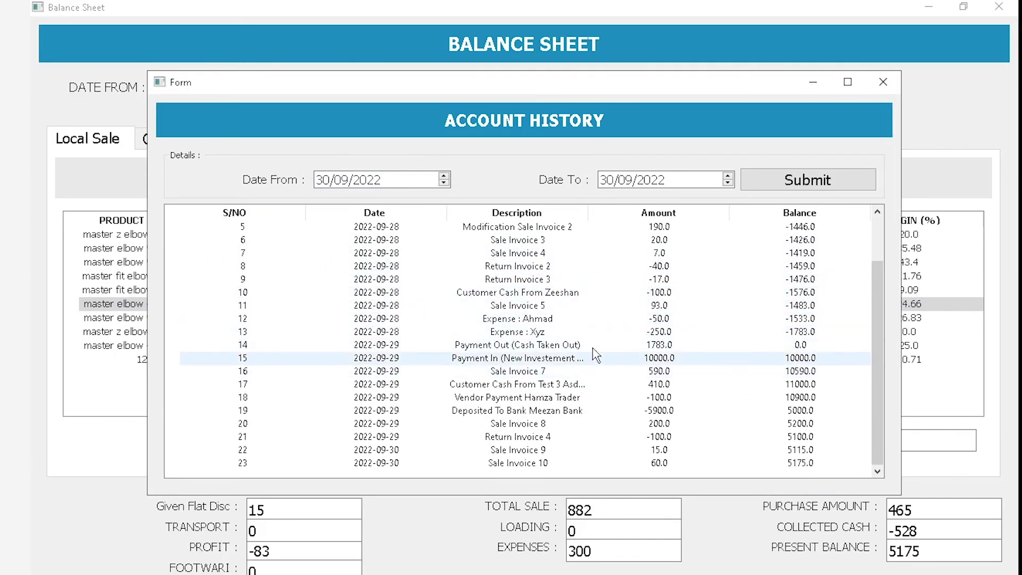
{"action": "left_click", "coordinate": [548, 364]}
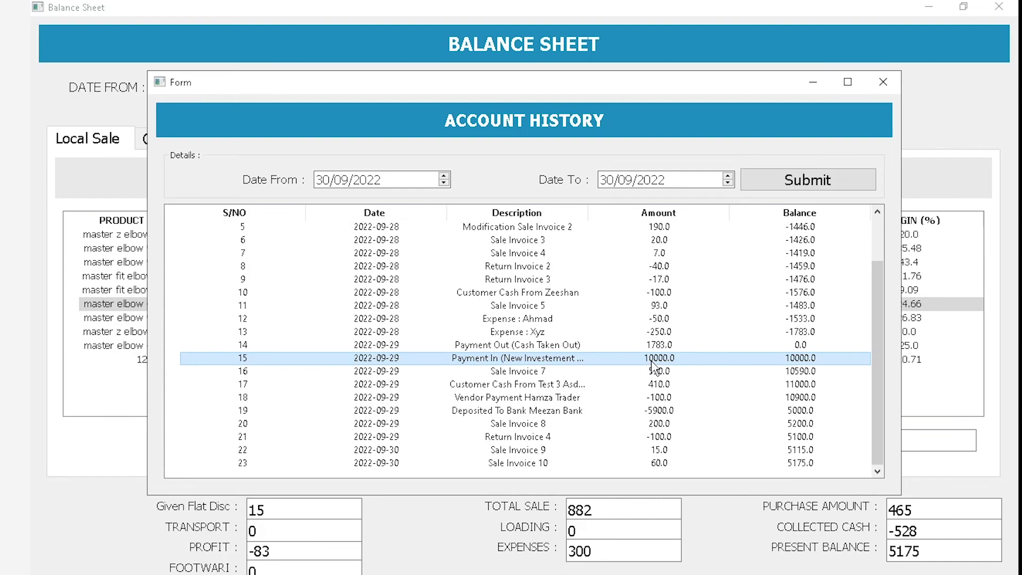
{"action": "left_click", "coordinate": [819, 374]}
{"action": "left_click", "coordinate": [802, 386]}
{"action": "left_click", "coordinate": [788, 398]}
{"action": "left_click", "coordinate": [751, 410]}
{"action": "left_click", "coordinate": [716, 424]}
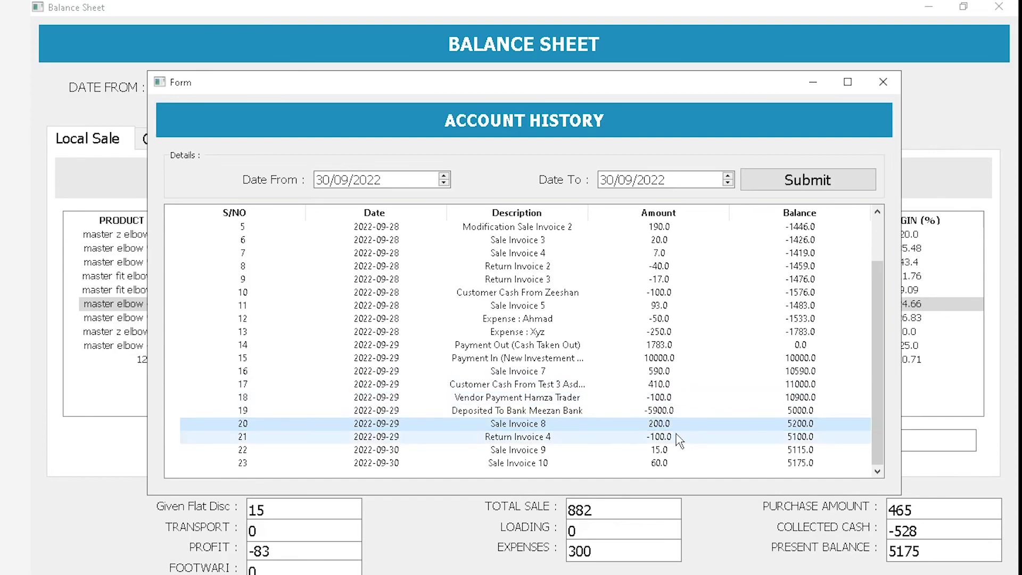
{"action": "left_click", "coordinate": [803, 462]}
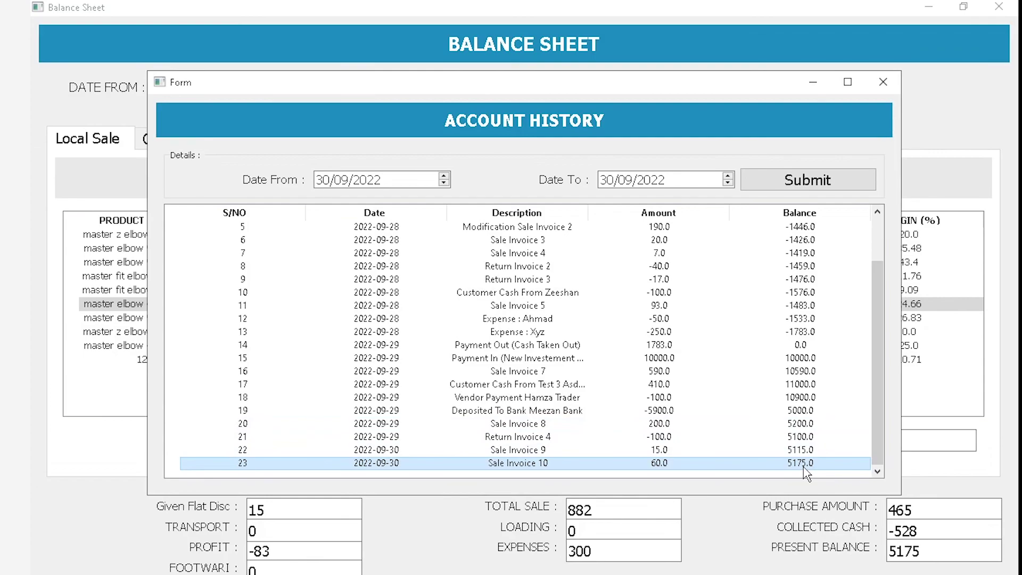
{"action": "left_click_drag", "start_coordinate": [940, 554], "coordinate": [880, 557]}
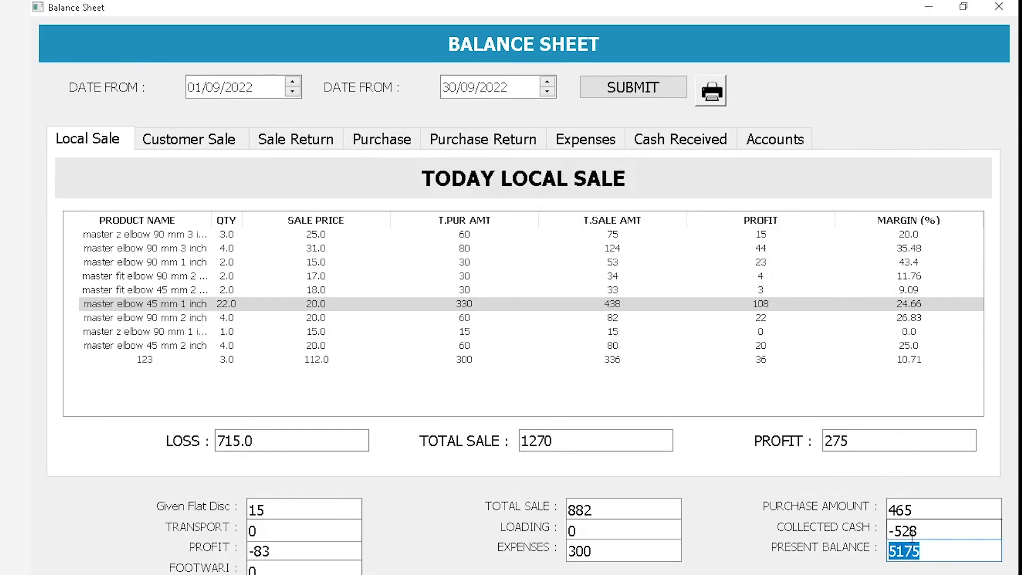
{"action": "key", "text": "alt+Tab"}
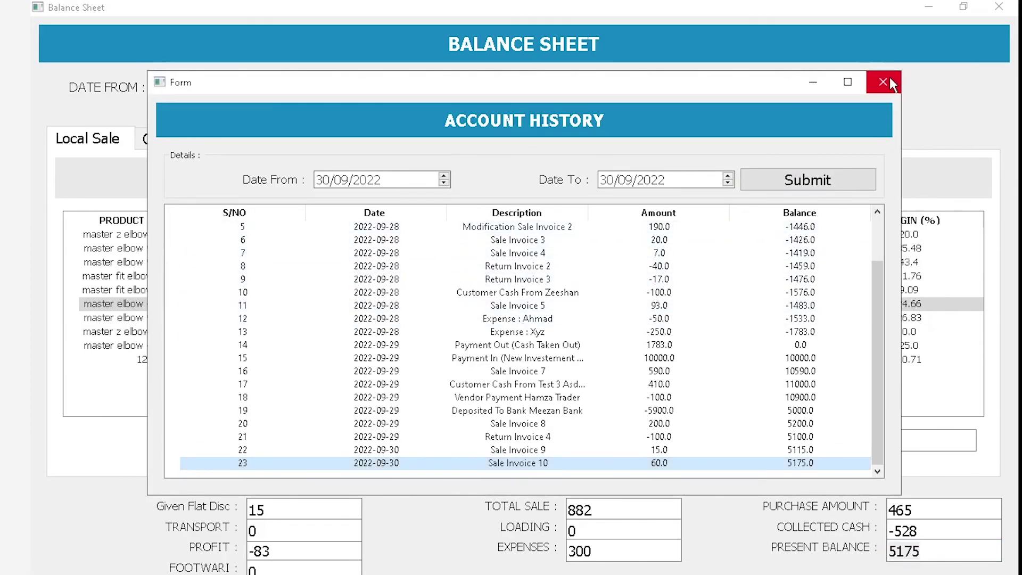
{"action": "left_click", "coordinate": [889, 80]}
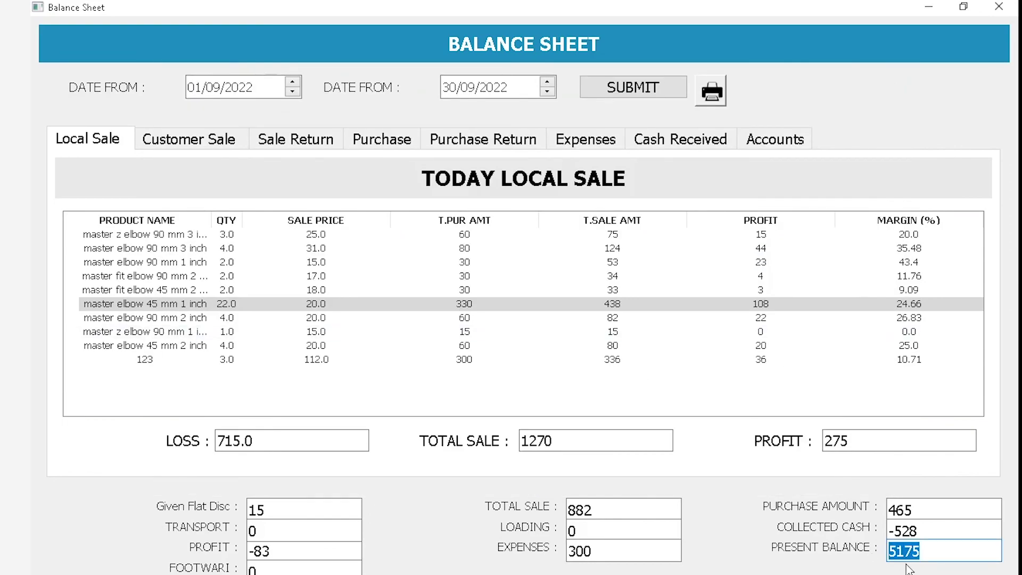
Highlight collected cash -528 and present balance 5175, then browse the main window's Transaction and Reports menus
{"action": "left_click_drag", "start_coordinate": [937, 535], "coordinate": [865, 529]}
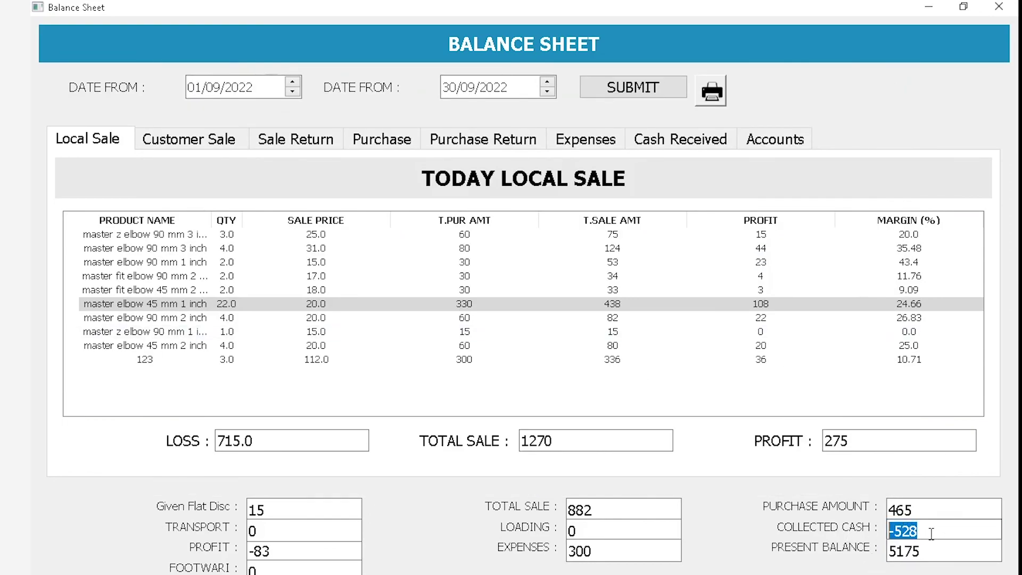
{"action": "left_click_drag", "start_coordinate": [936, 551], "coordinate": [878, 559]}
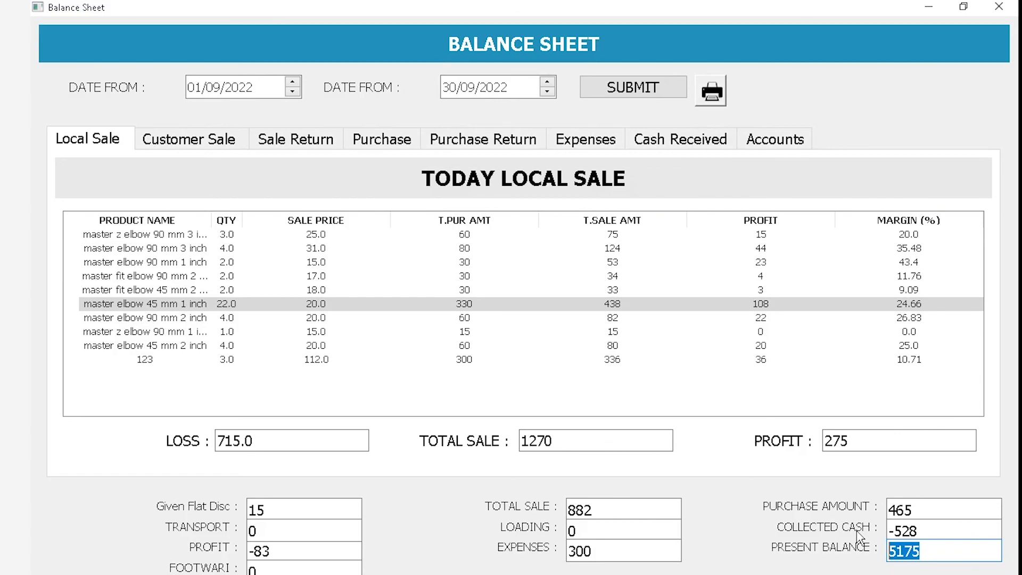
{"action": "key", "text": "alt+Tab"}
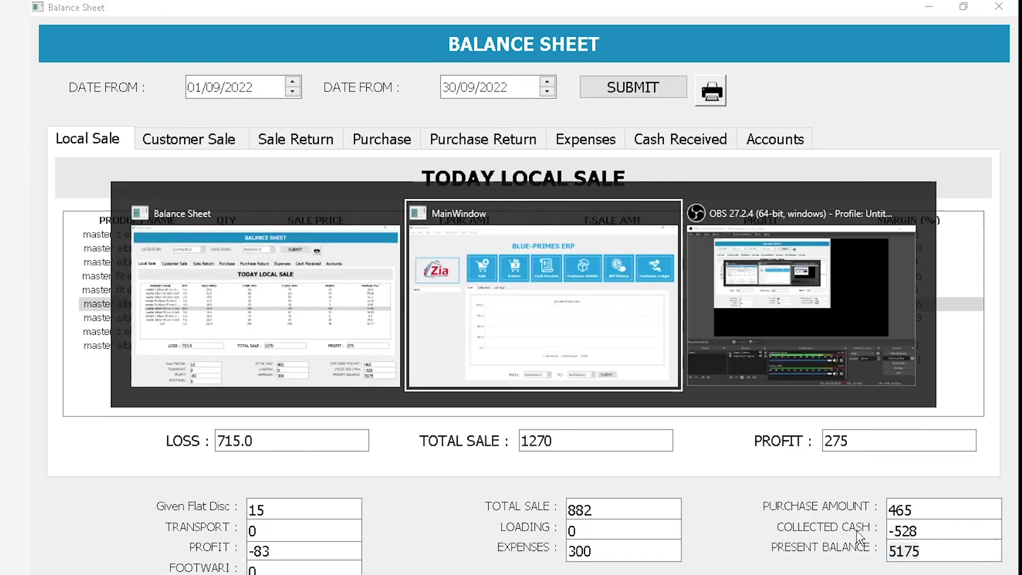
{"action": "left_click", "coordinate": [186, 24]}
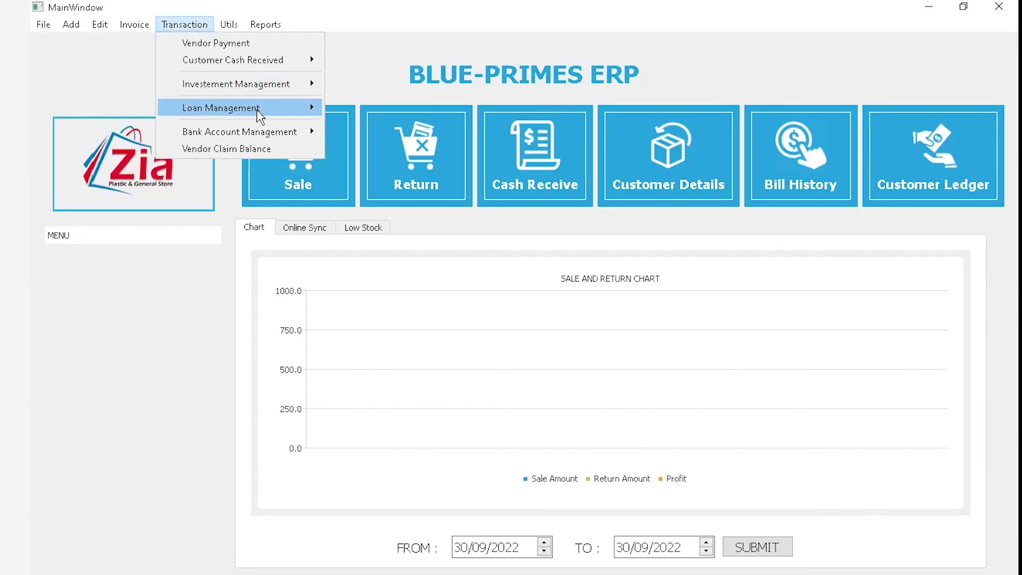
{"action": "mouse_move", "coordinate": [296, 95]}
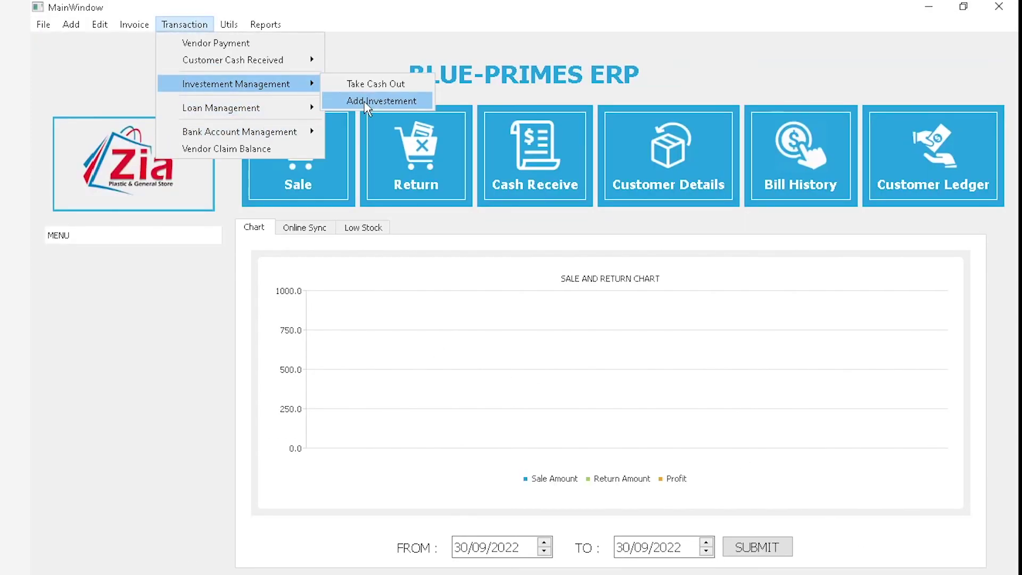
{"action": "mouse_move", "coordinate": [260, 26]}
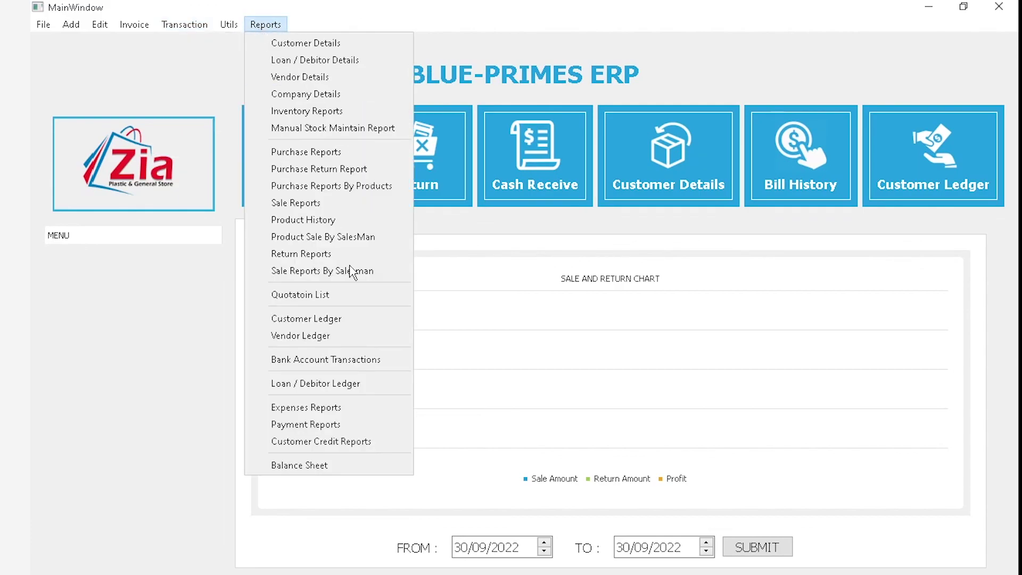
{"action": "left_click", "coordinate": [565, 463]}
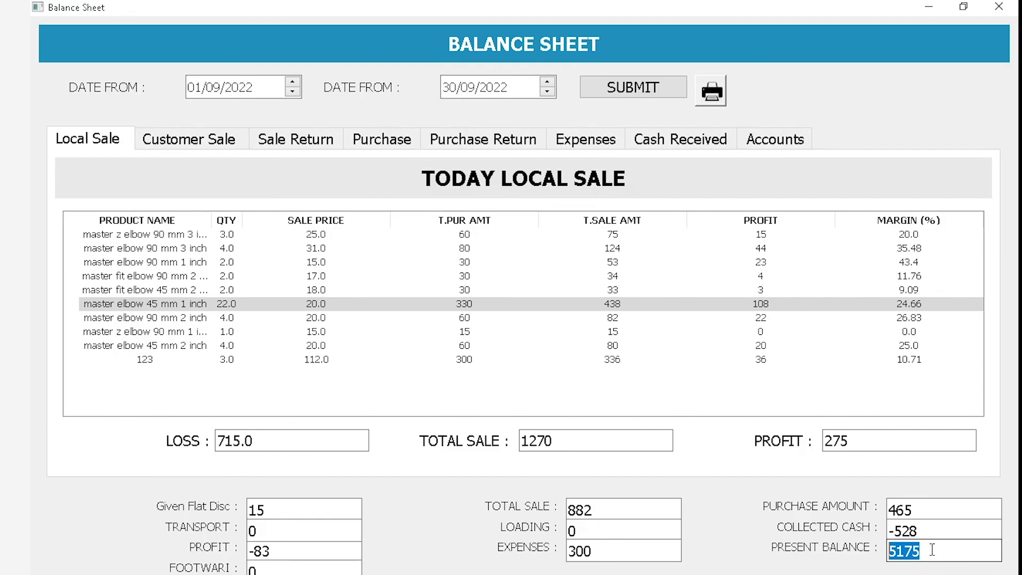
{"action": "left_click", "coordinate": [713, 100]}
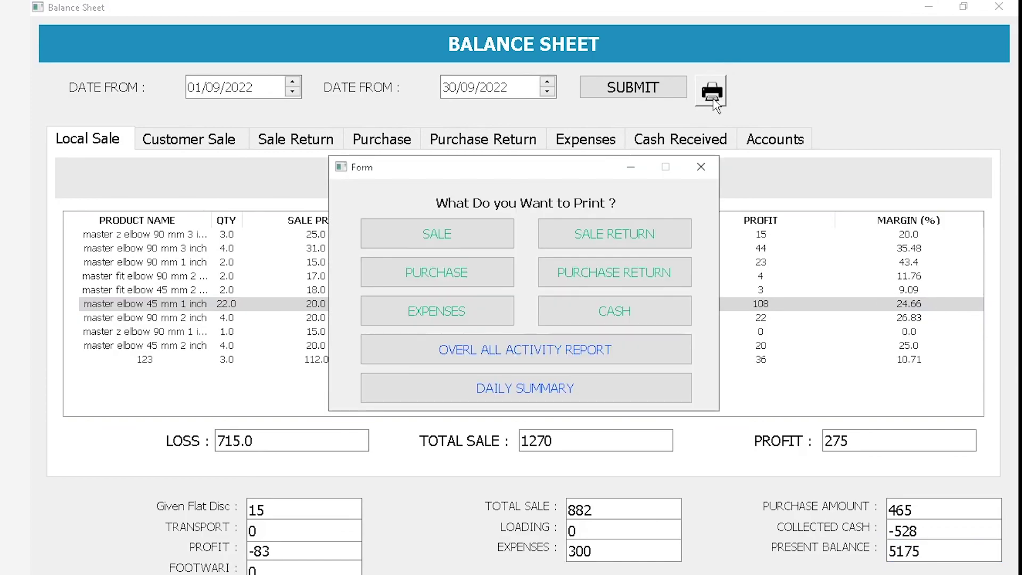
{"action": "left_click", "coordinate": [521, 389]}
{"action": "scroll", "coordinate": [798, 345], "scroll_direction": "down", "scroll_amount": 5}
{"action": "scroll", "coordinate": [914, 398], "scroll_direction": "up", "scroll_amount": 5}
{"action": "left_click", "coordinate": [1003, 8]}
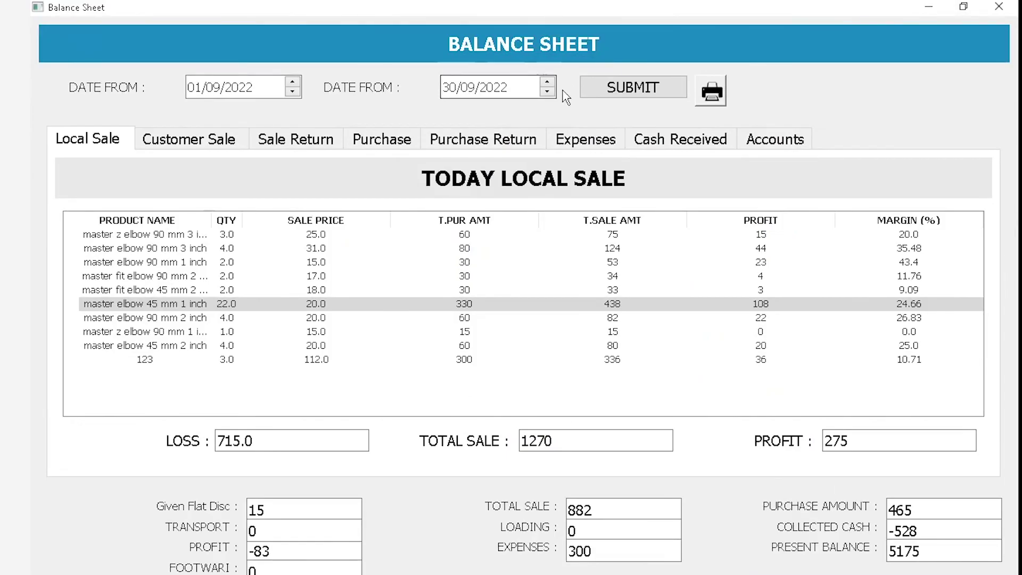
{"action": "left_click", "coordinate": [712, 92]}
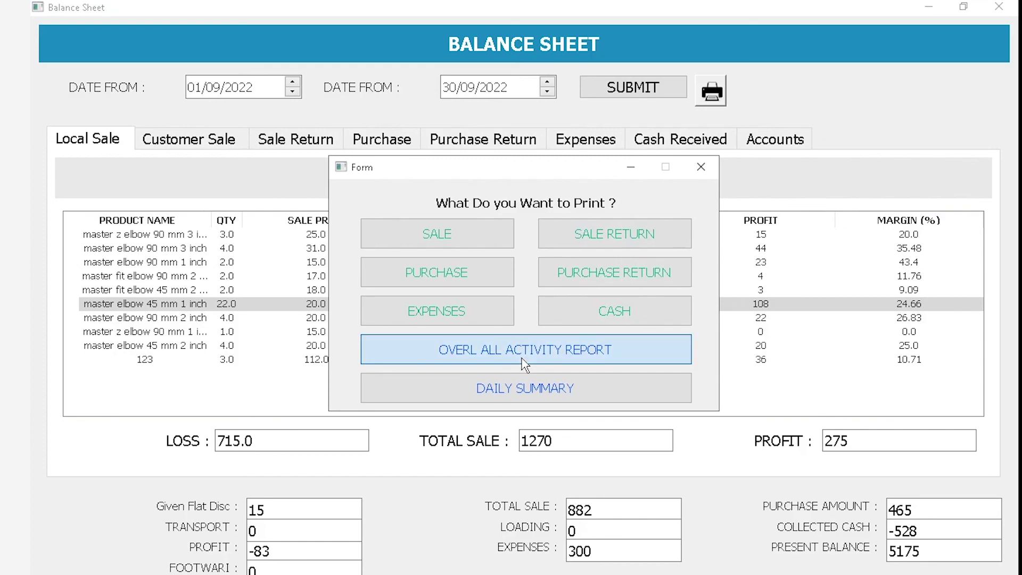
{"action": "left_click", "coordinate": [525, 392]}
Scroll through the three-page Activity Report PDF, close Foxit Reader, and bring back the print choices
{"action": "scroll", "coordinate": [941, 341], "scroll_direction": "down", "scroll_amount": 15}
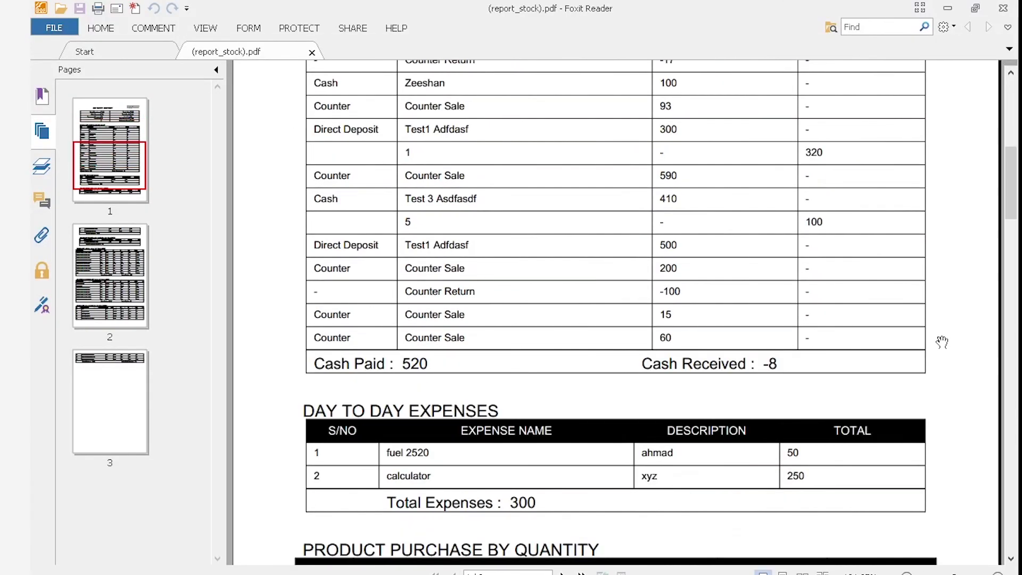
{"action": "scroll", "coordinate": [942, 344], "scroll_direction": "down", "scroll_amount": 10}
{"action": "scroll", "coordinate": [942, 340], "scroll_direction": "up", "scroll_amount": 20}
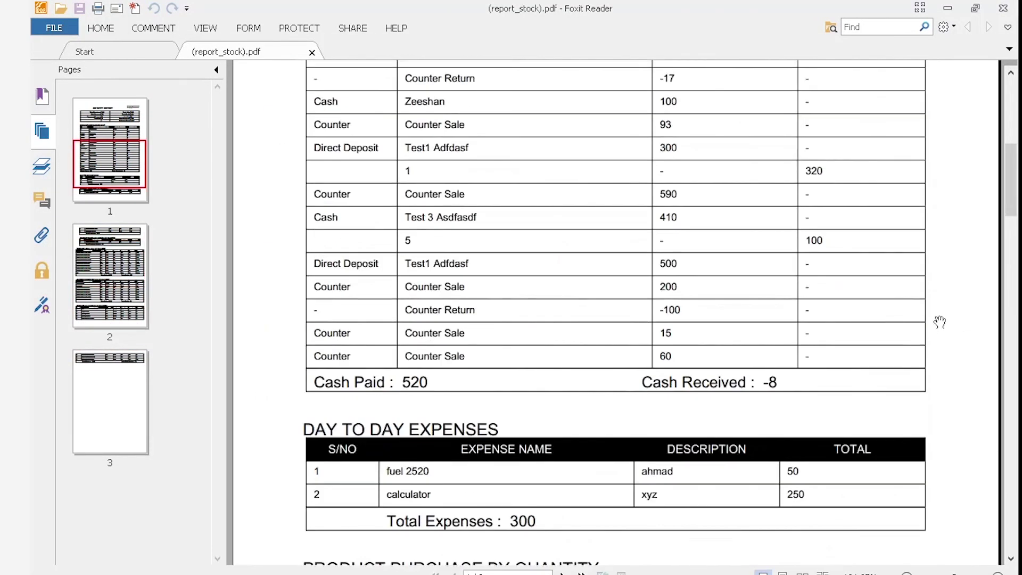
{"action": "left_click", "coordinate": [1003, 8]}
{"action": "left_click", "coordinate": [712, 91]}
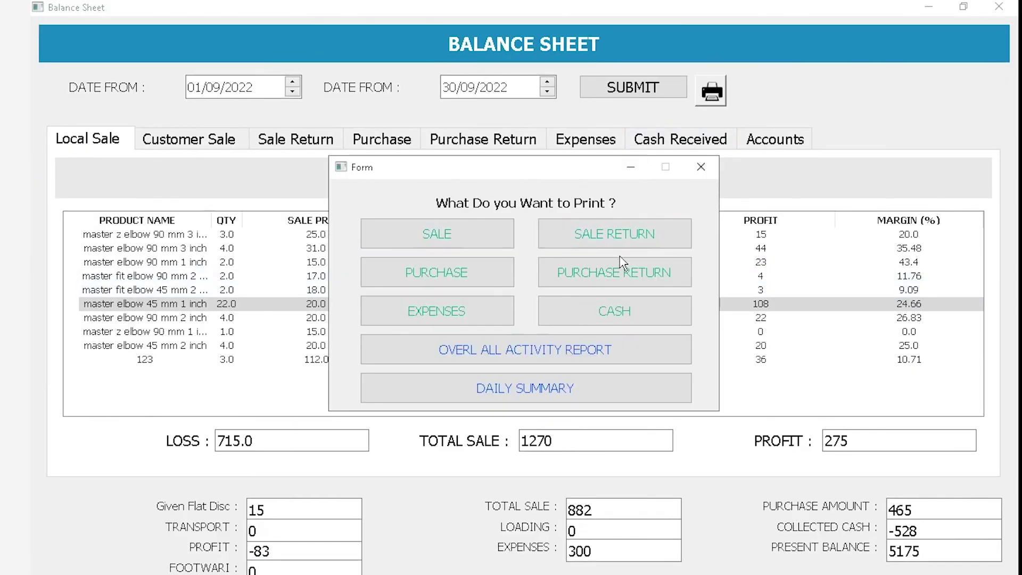
Close the print choices and Balance Sheet, dismiss the Reports list, and return to the main dashboard
{"action": "left_click", "coordinate": [702, 168]}
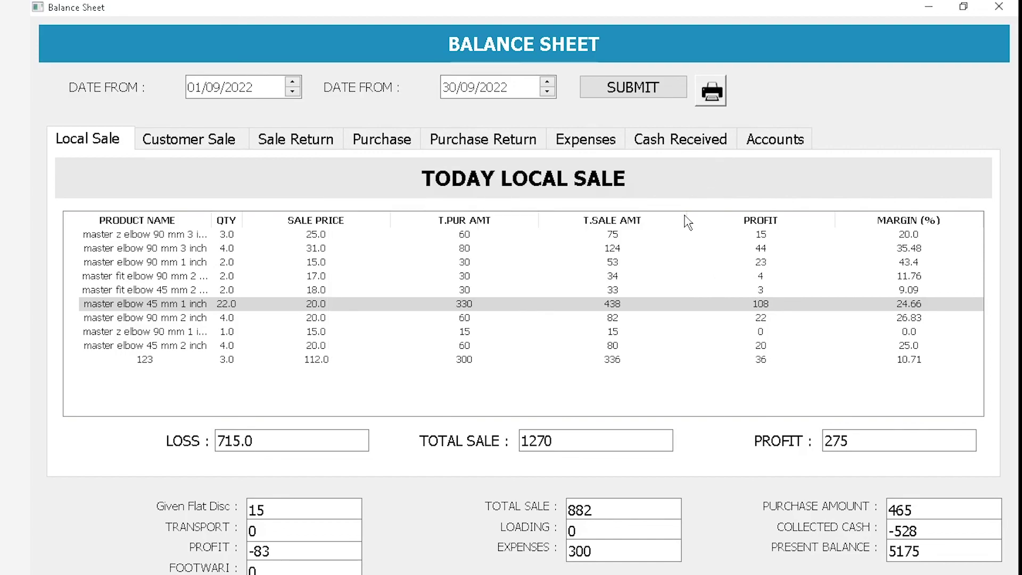
{"action": "left_click", "coordinate": [995, 7]}
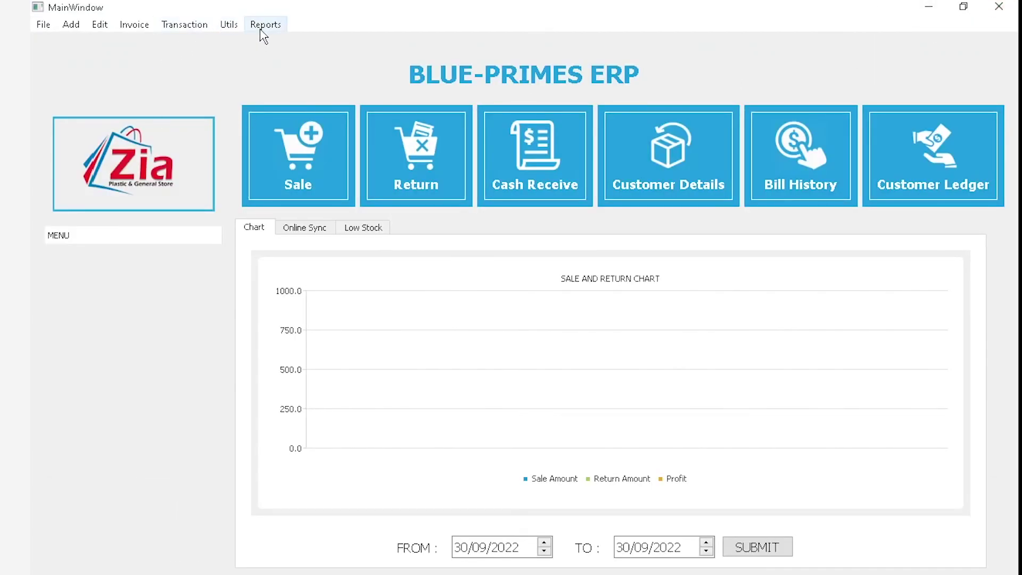
{"action": "left_click", "coordinate": [264, 25]}
{"action": "left_click", "coordinate": [629, 395]}
{"action": "key", "text": "alt+Tab"}
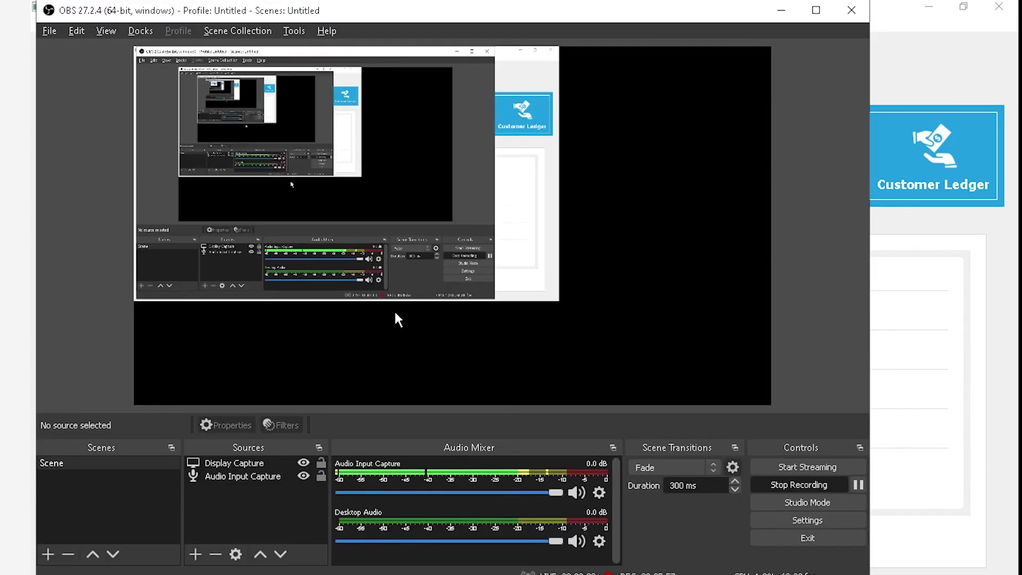
{"action": "left_click", "coordinate": [905, 363]}
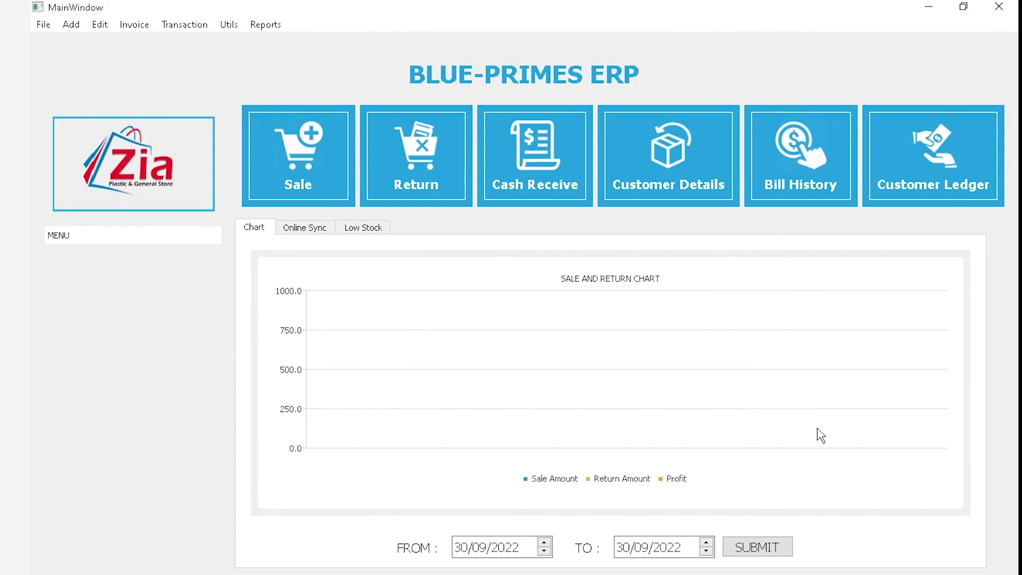